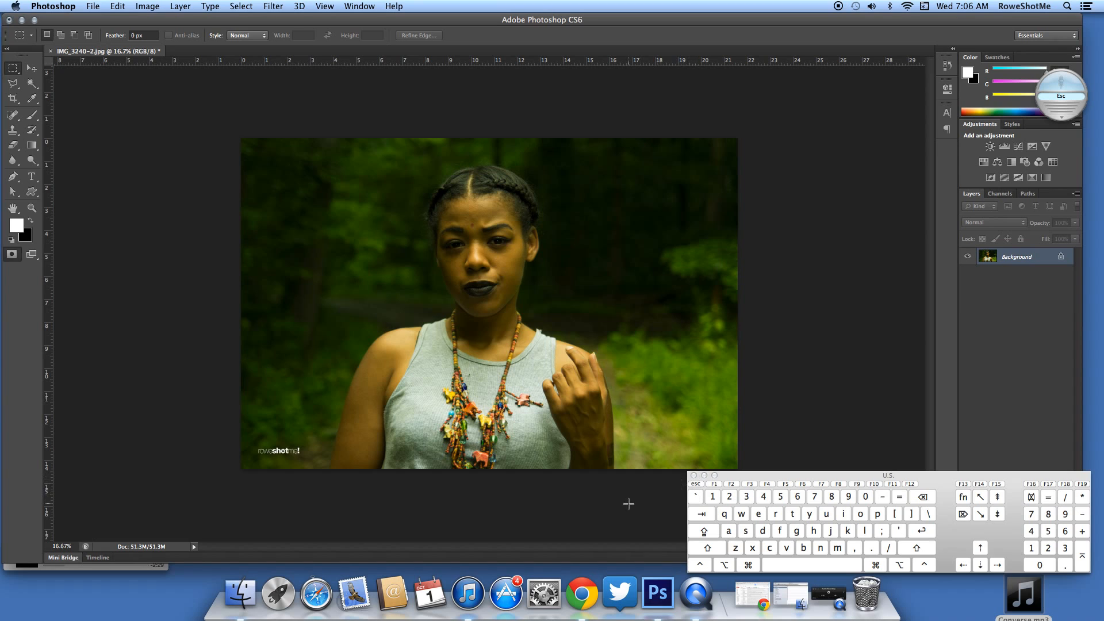
Duplicate the Background layer under the default name and try moving the copy with the Move tool
key("v")
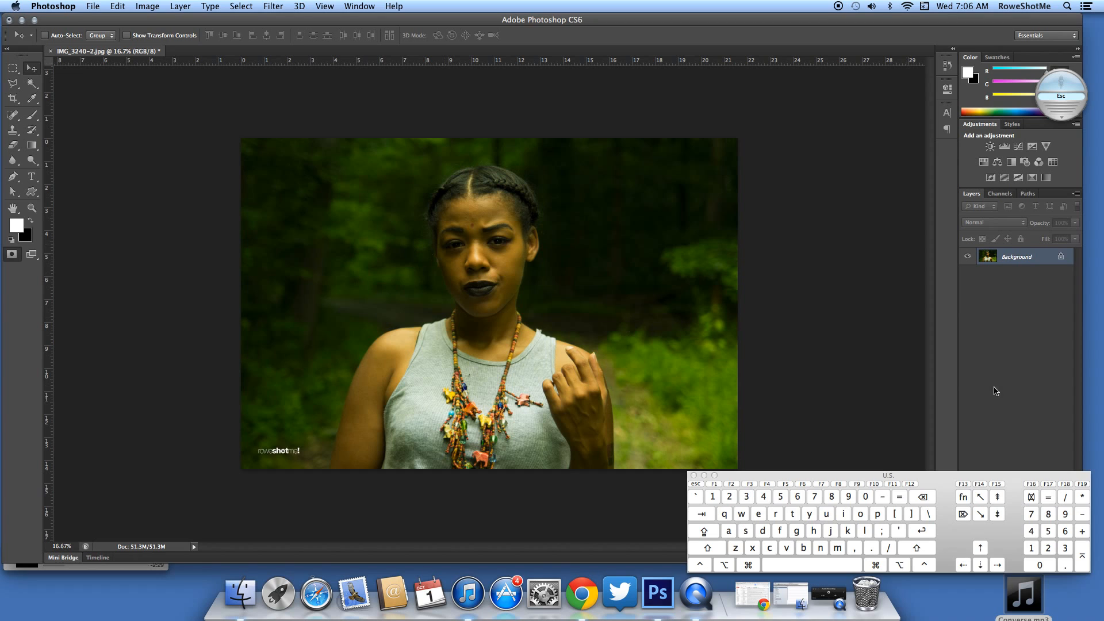
left_click_drag(995, 475, 610, 482)
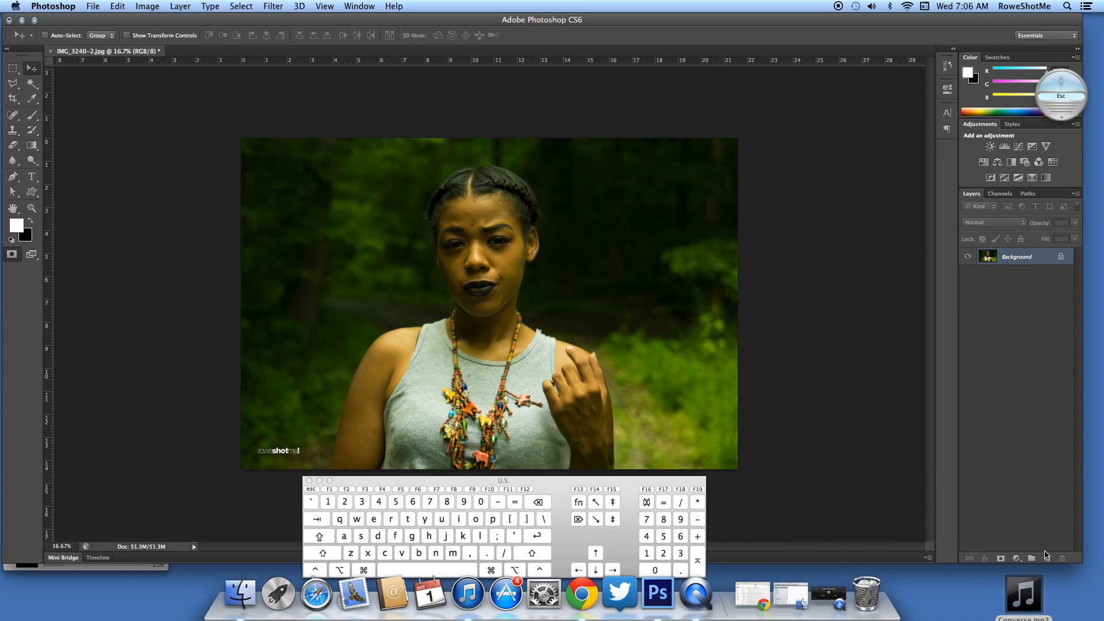
right_click(1019, 260)
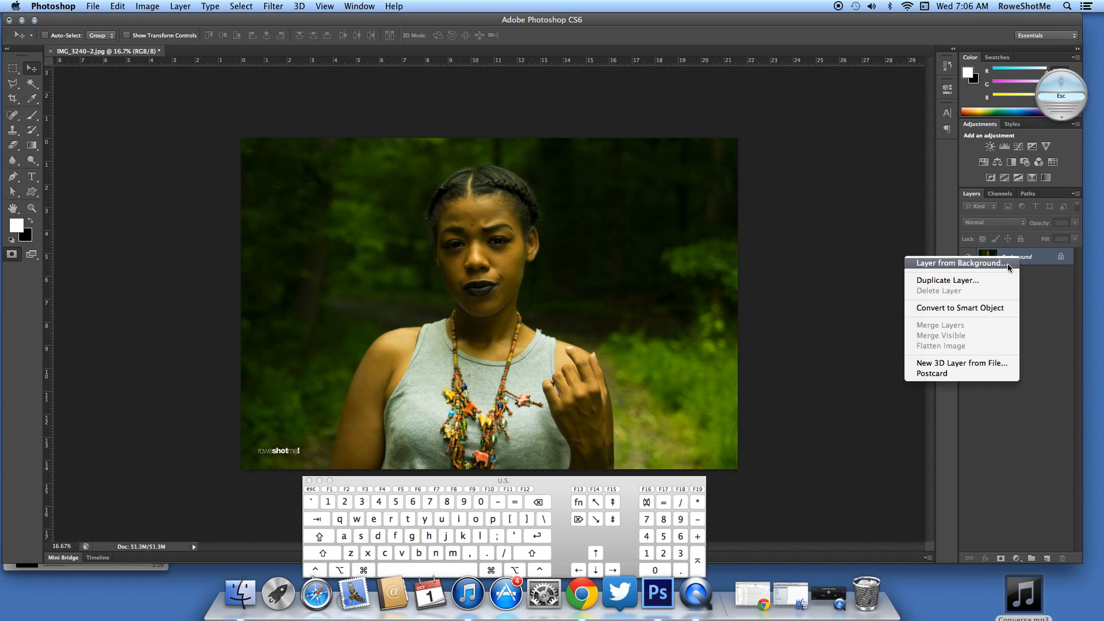
left_click(995, 280)
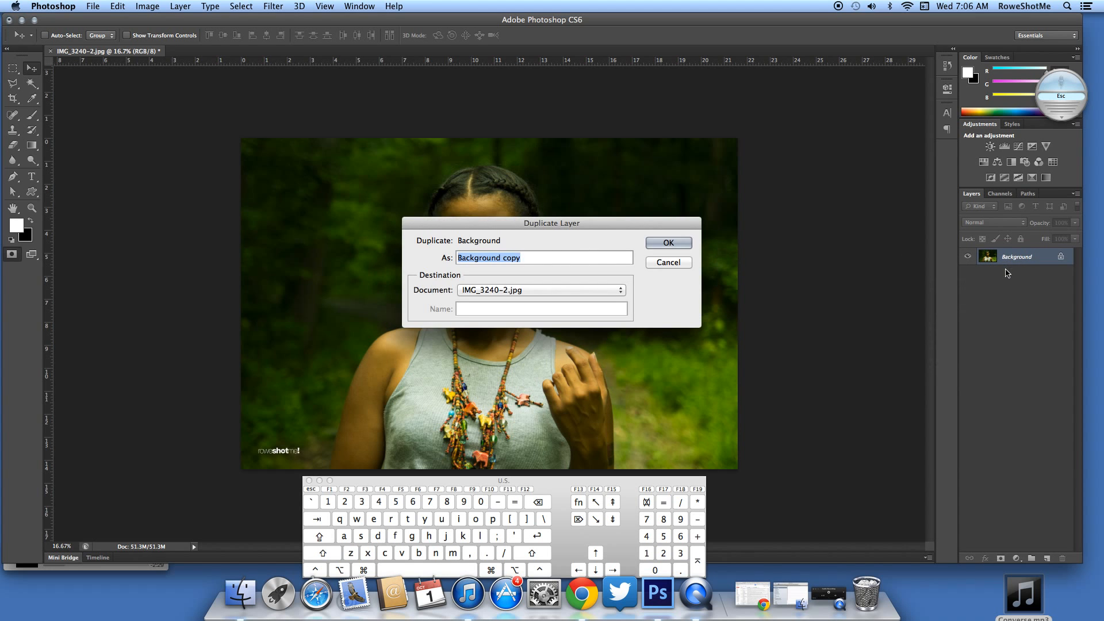
left_click(667, 242)
left_click_drag(605, 226, 543, 257)
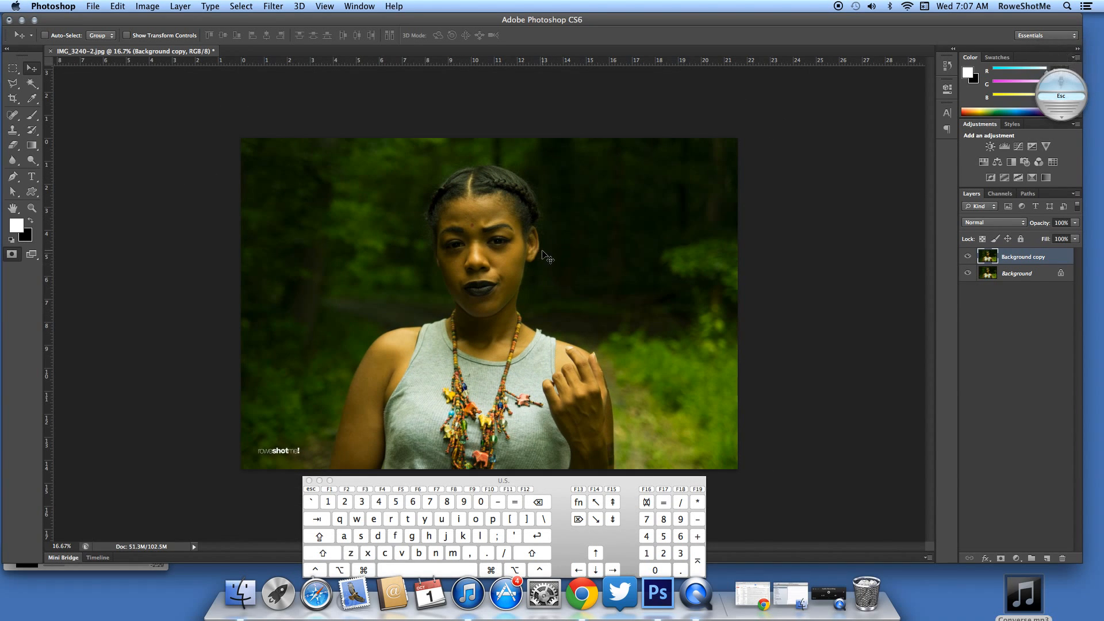
Delete the Background copy layer and try to move the locked Background layer
key("BackSpace")
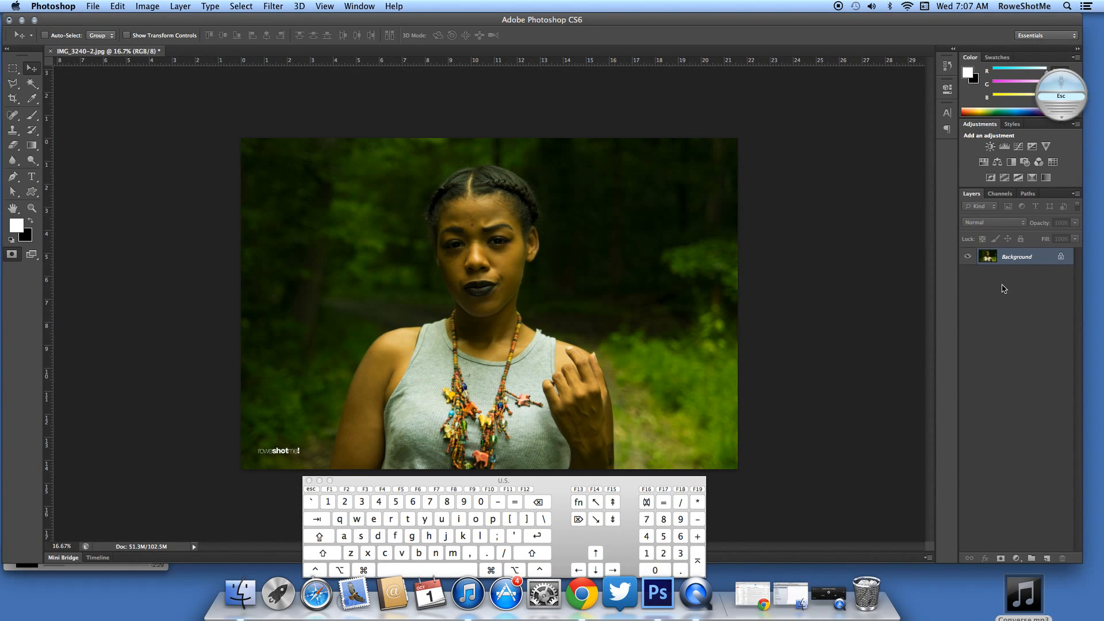
left_click(566, 235)
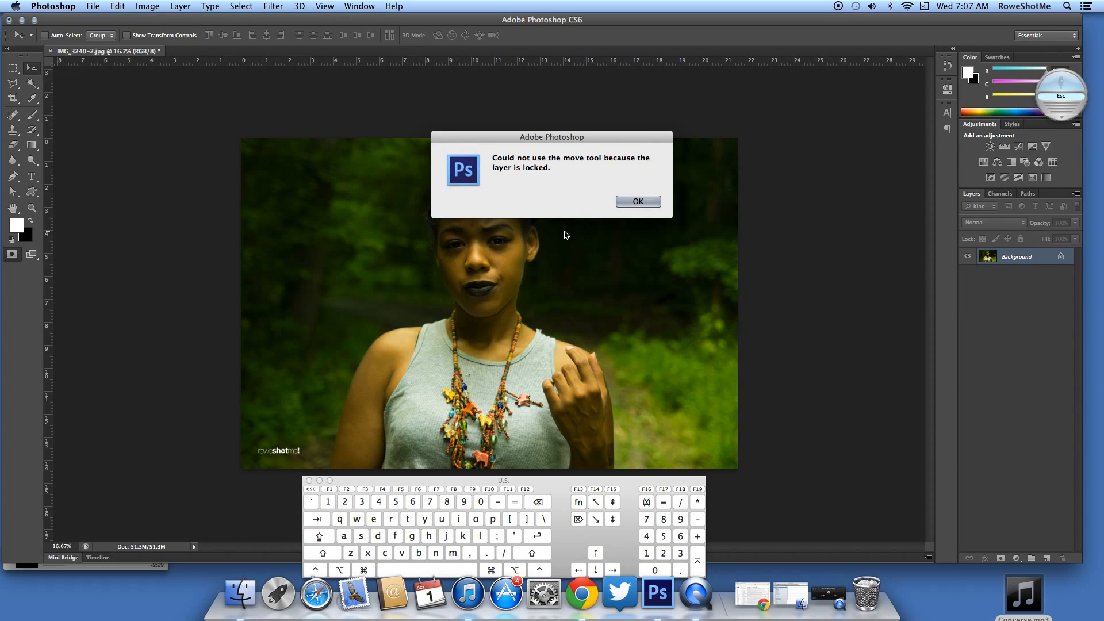
left_click(638, 202)
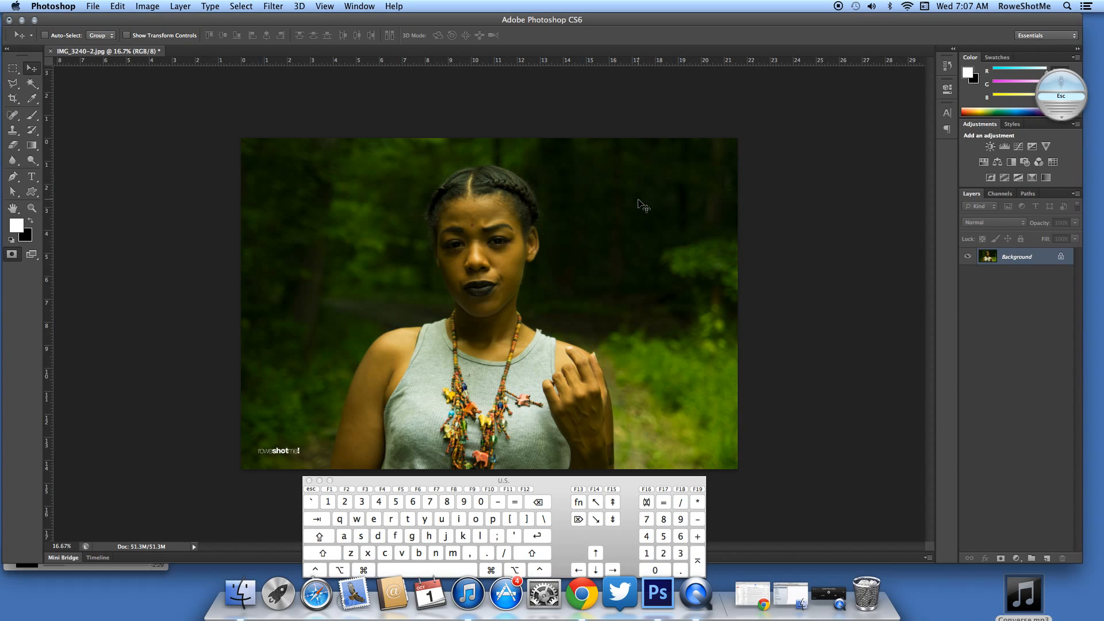
Select a rectangular area around the woman's head and shoulders with the Rectangular Marquee tool
left_click(13, 68)
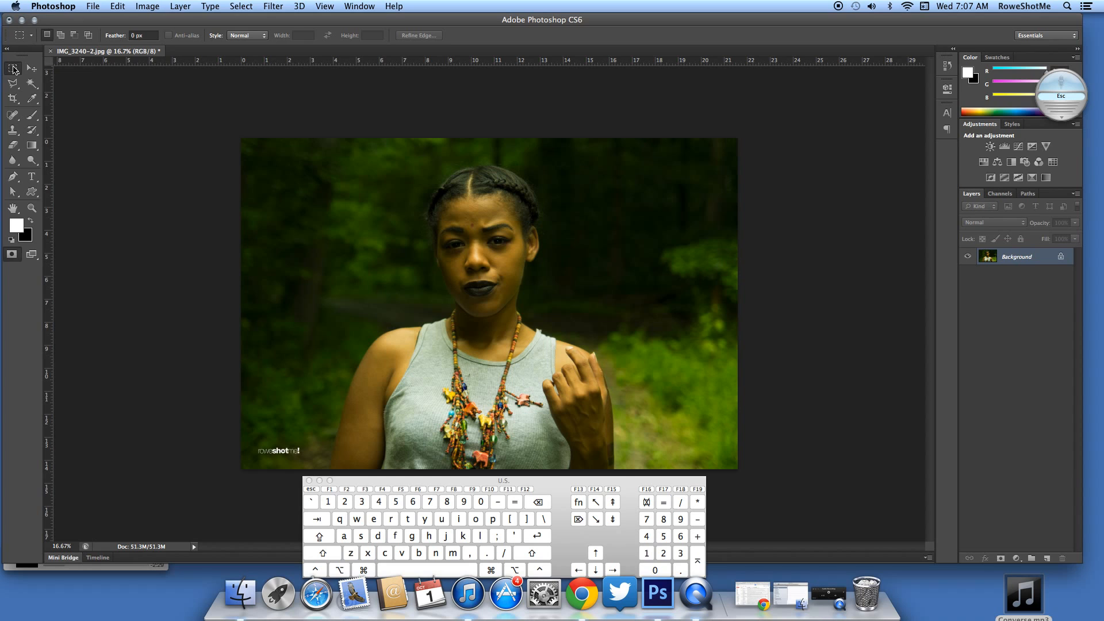
left_click(14, 70)
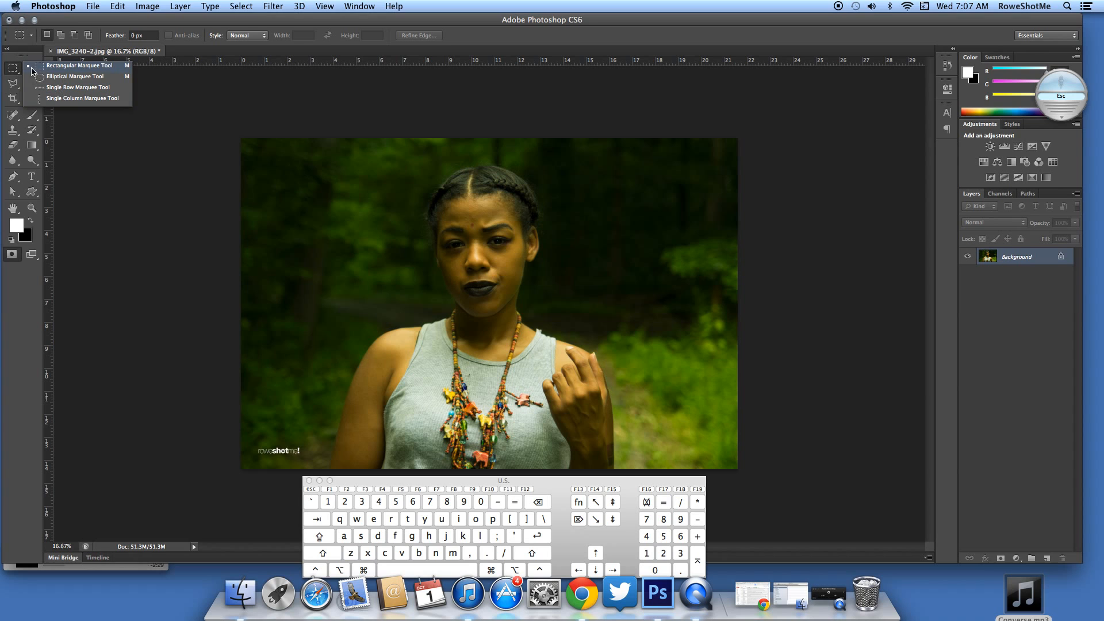
left_click(32, 67)
left_click_drag(359, 152, 602, 391)
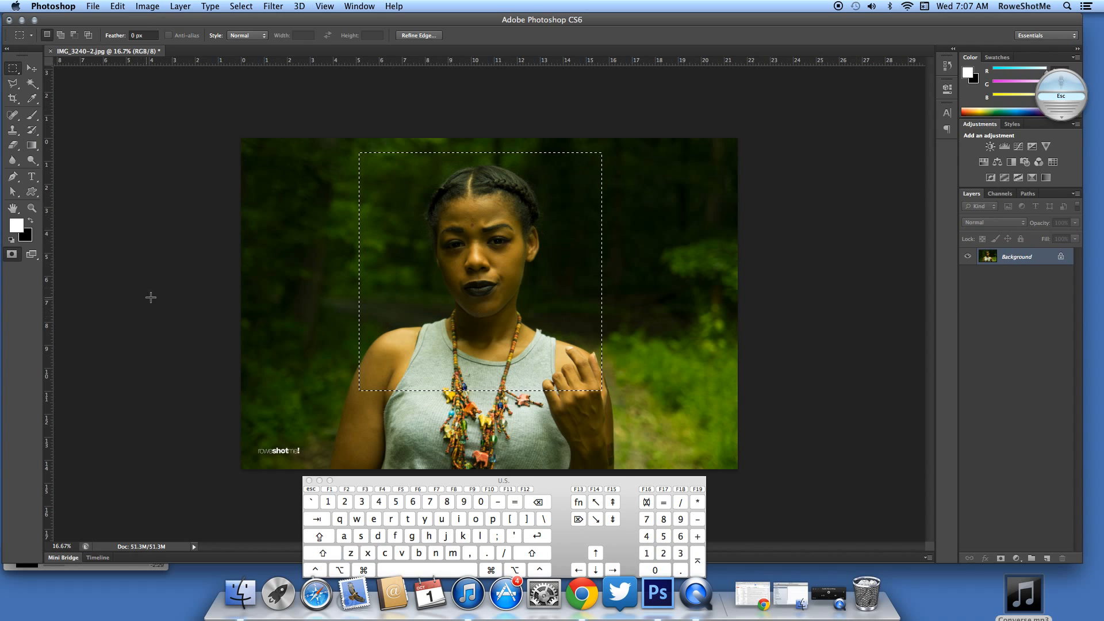
Try Brightness/Contrast on the selected area with brightness 150, followed by brightness 0 with contrast 86, and cancel the adjustment
left_click(147, 5)
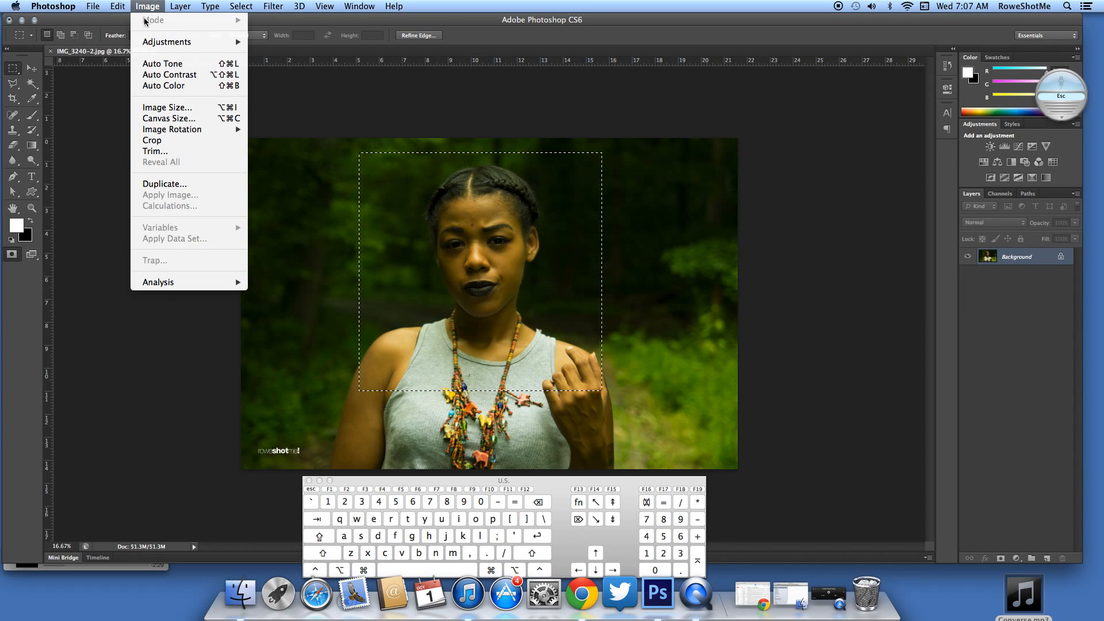
mouse_move(167, 42)
left_click(331, 46)
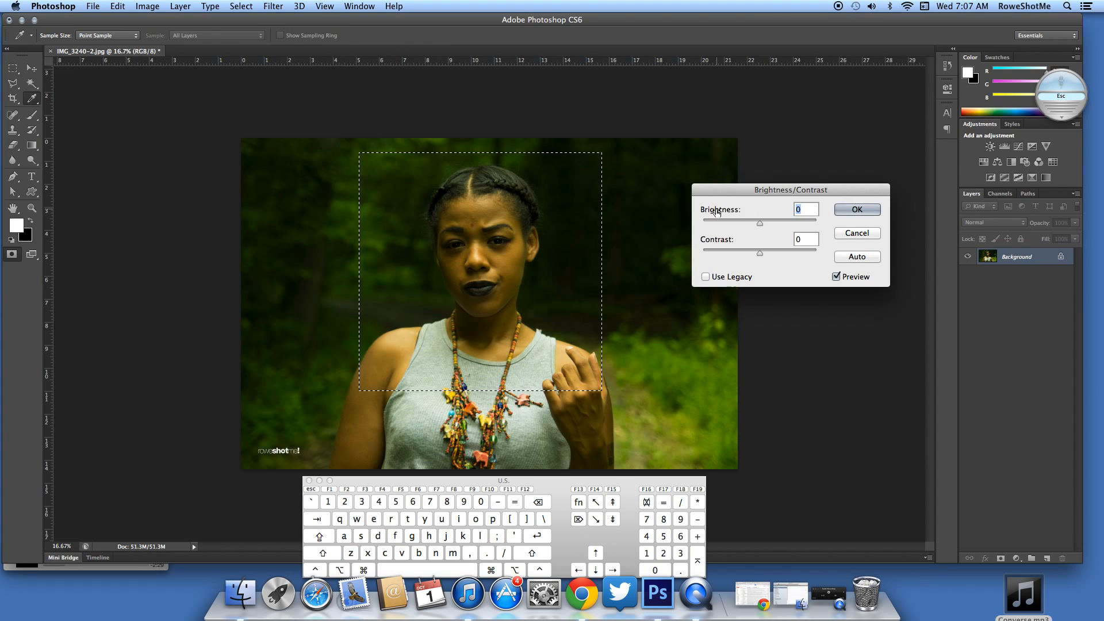
left_click_drag(717, 212, 822, 218)
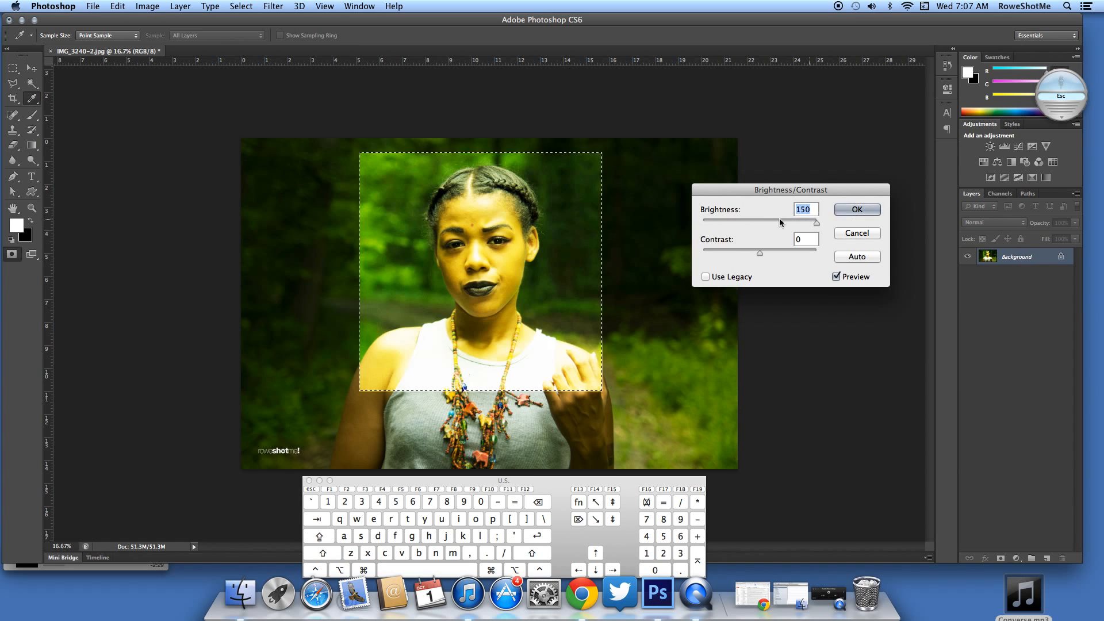
type("0")
left_click_drag(735, 241, 695, 244)
left_click(849, 234)
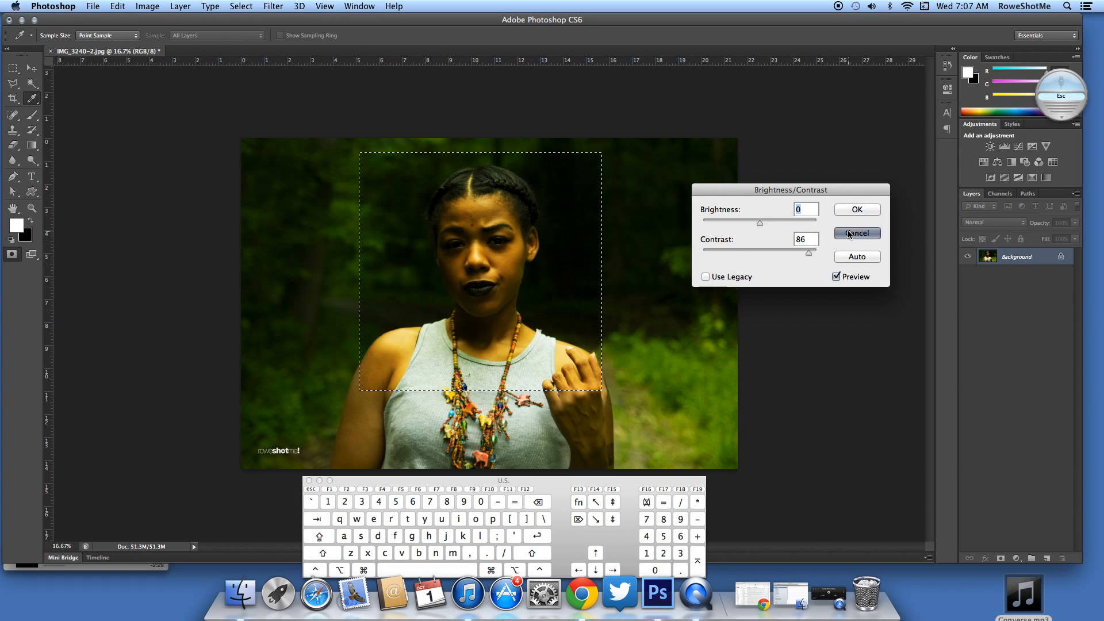
Nudge the rectangular selection outline slightly, try moving its contents with the Move tool, and deselect
key("m")
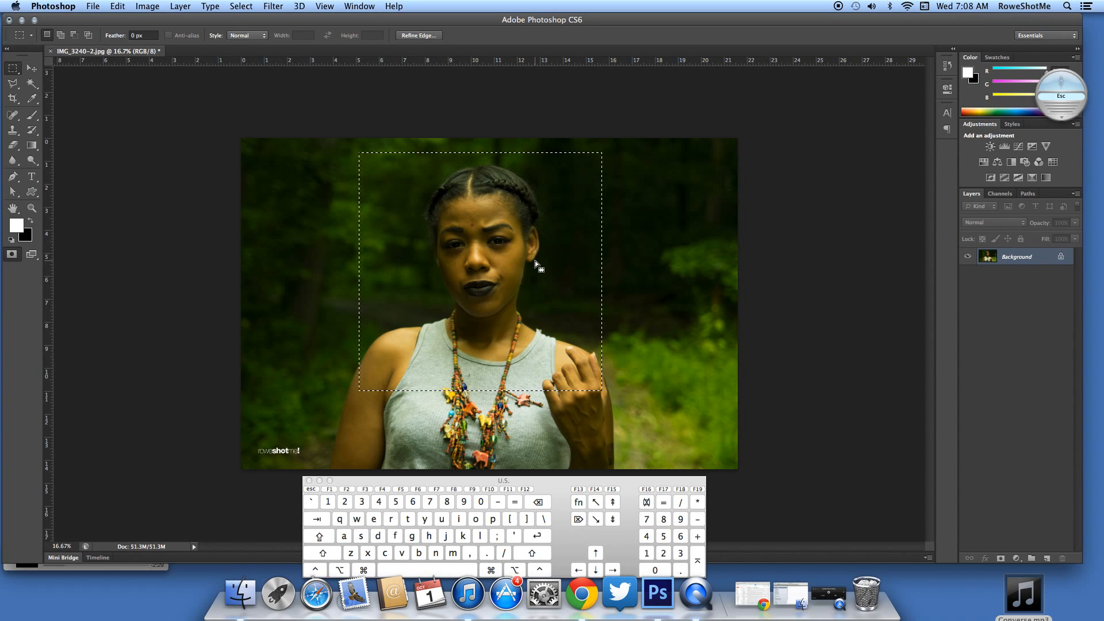
mouse_move(535, 260)
left_mouse_down()
mouse_move(546, 261)
mouse_move(520, 286)
mouse_move(547, 260)
mouse_move(537, 258)
left_mouse_up()
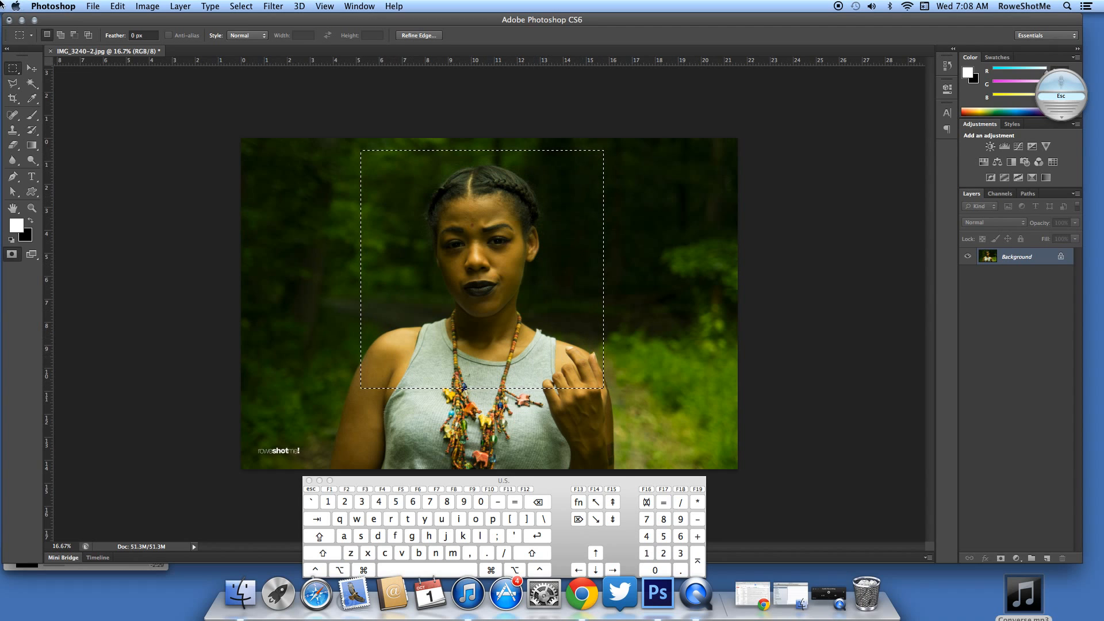
left_click(32, 68)
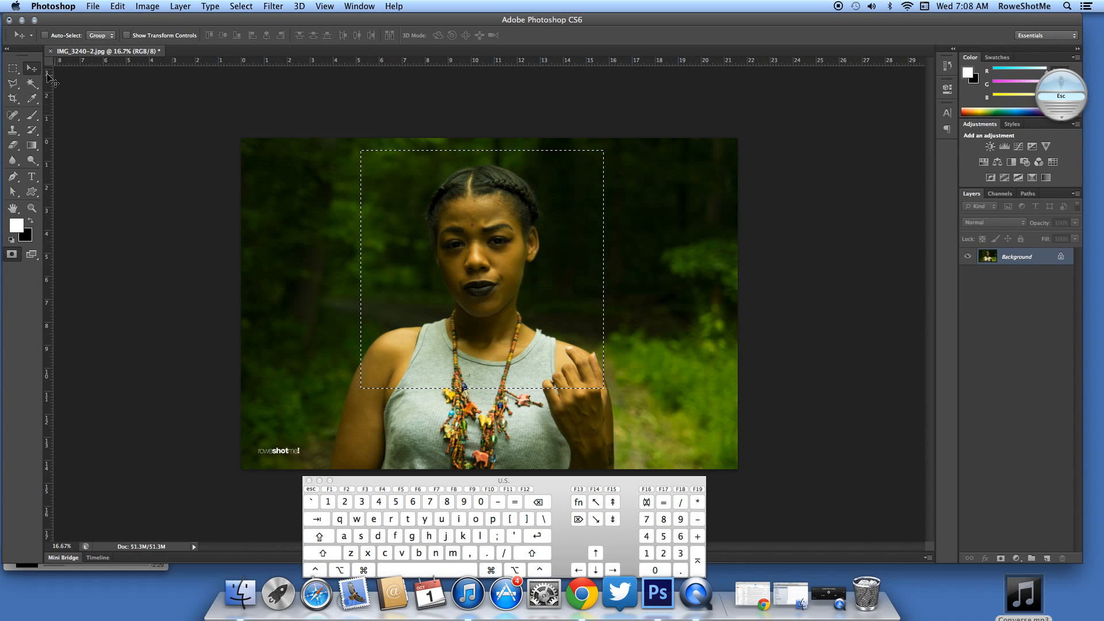
left_click_drag(433, 226, 444, 291)
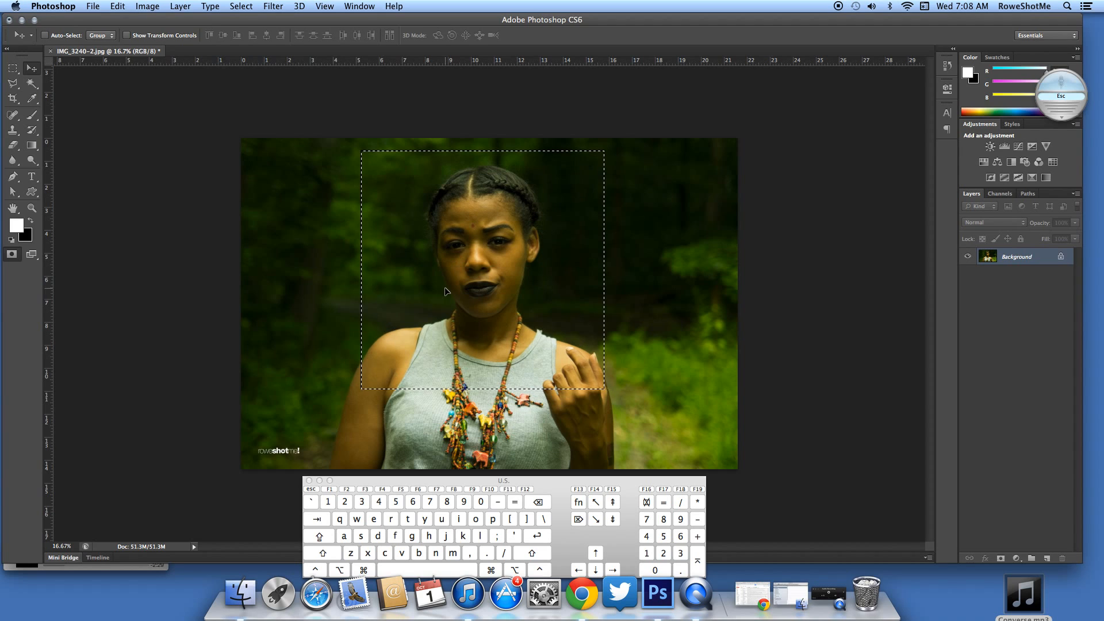
key("super+d")
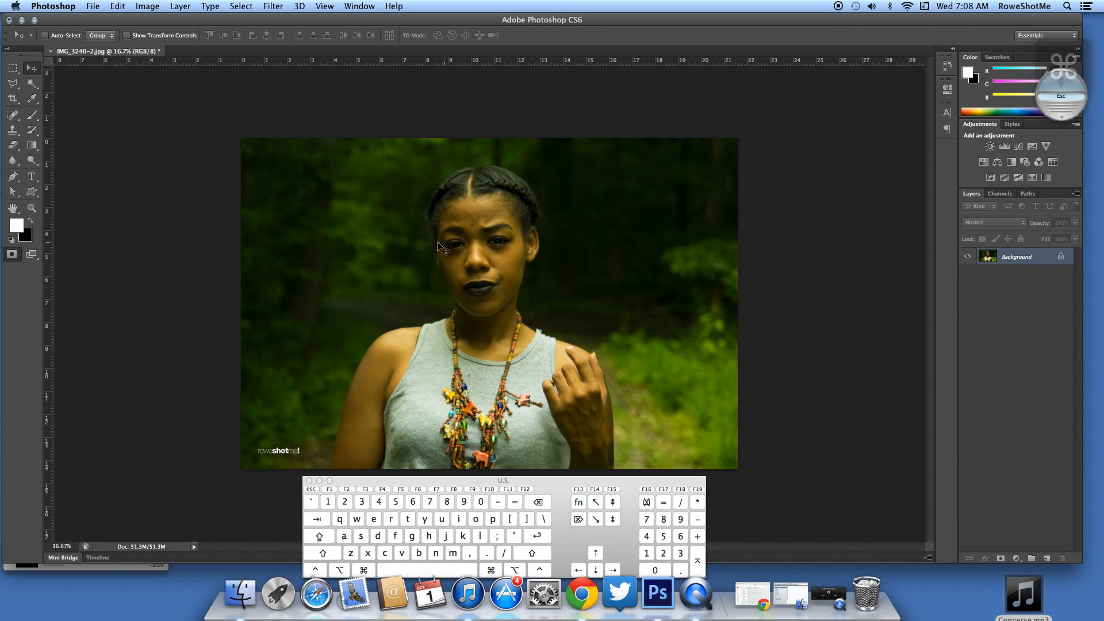
Try moving an elliptical selection of the woman's face, undo the move and deselect
left_click(13, 68)
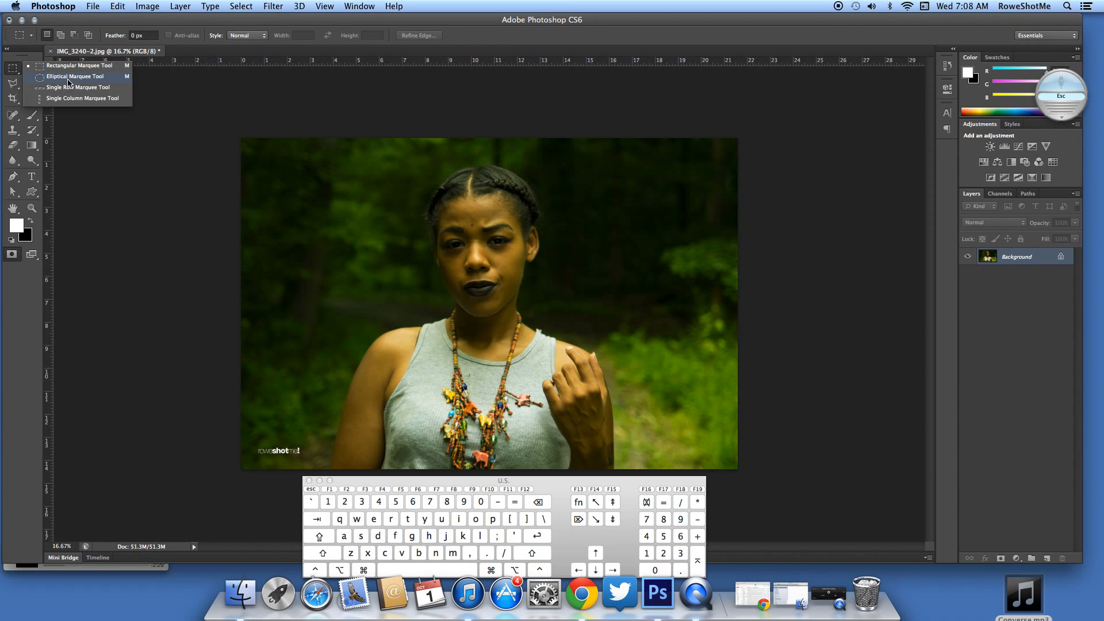
left_click(68, 81)
left_click_drag(409, 173, 547, 322)
mouse_move(509, 243)
left_mouse_down()
mouse_move(486, 242)
mouse_move(536, 236)
mouse_move(492, 237)
left_mouse_up()
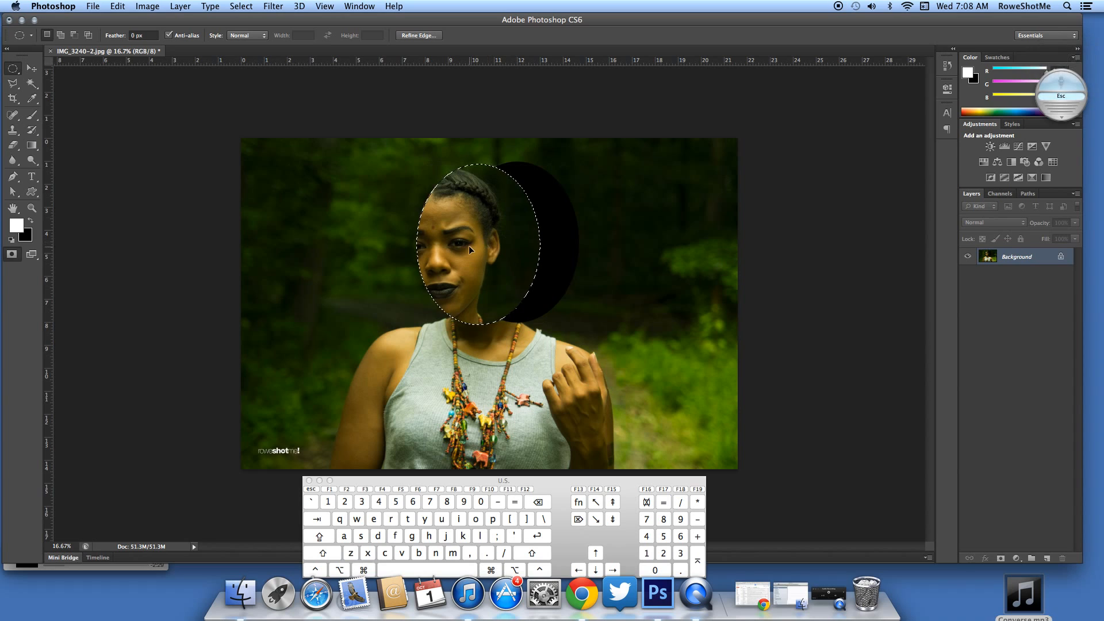
key("super+z")
key("super+d")
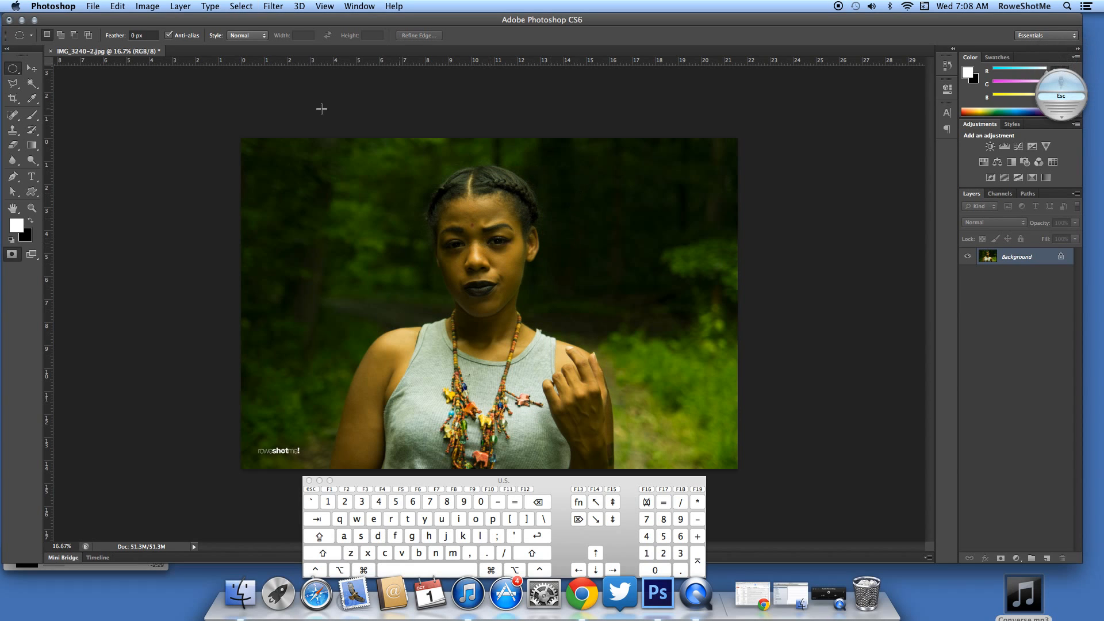
Select a single pixel row across the middle of the woman's face with the Single Row Marquee tool
left_click(14, 70)
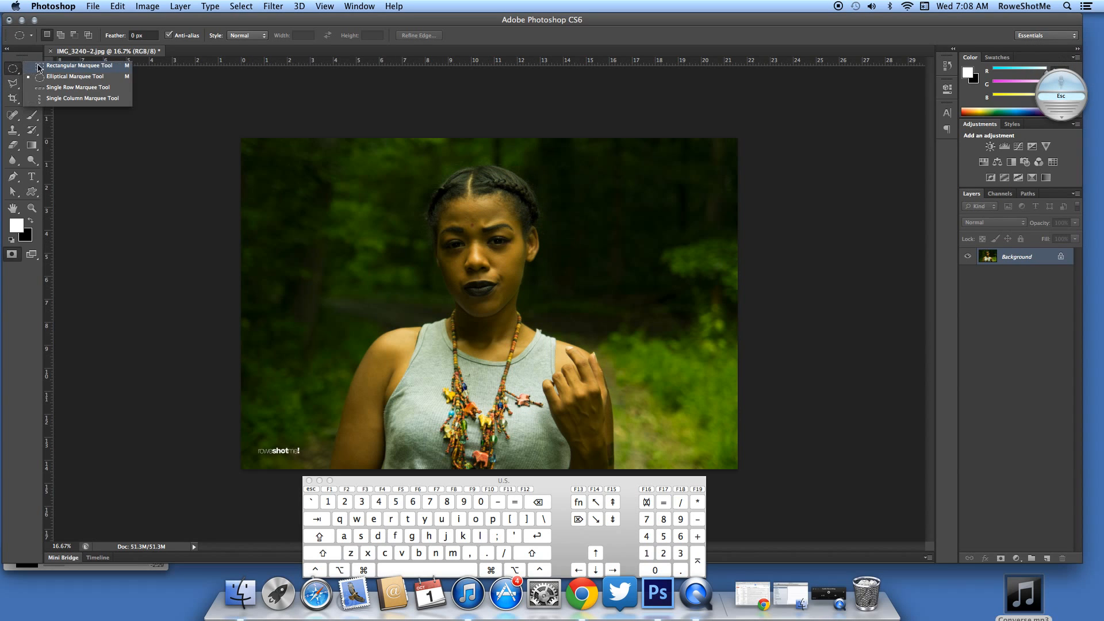
left_click(77, 88)
left_click_drag(258, 253, 263, 273)
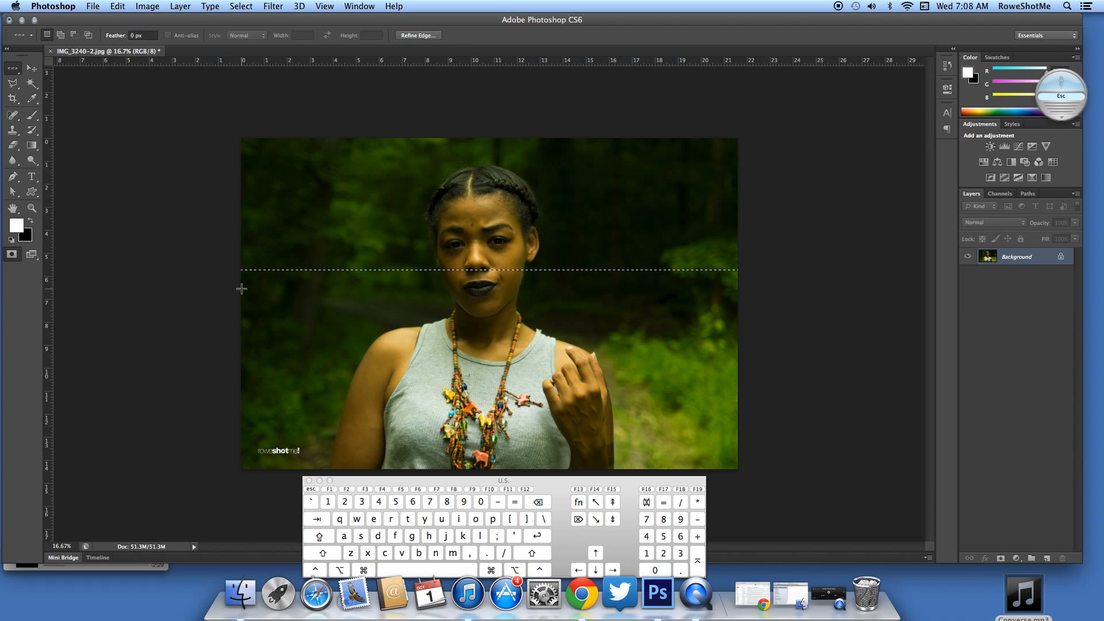
mouse_move(241, 263)
left_mouse_down()
mouse_move(239, 252)
mouse_move(342, 234)
mouse_move(382, 197)
mouse_move(309, 264)
left_mouse_up()
Select a single pixel column through the side of the woman's face with the Single Column Marquee tool
left_click(13, 84)
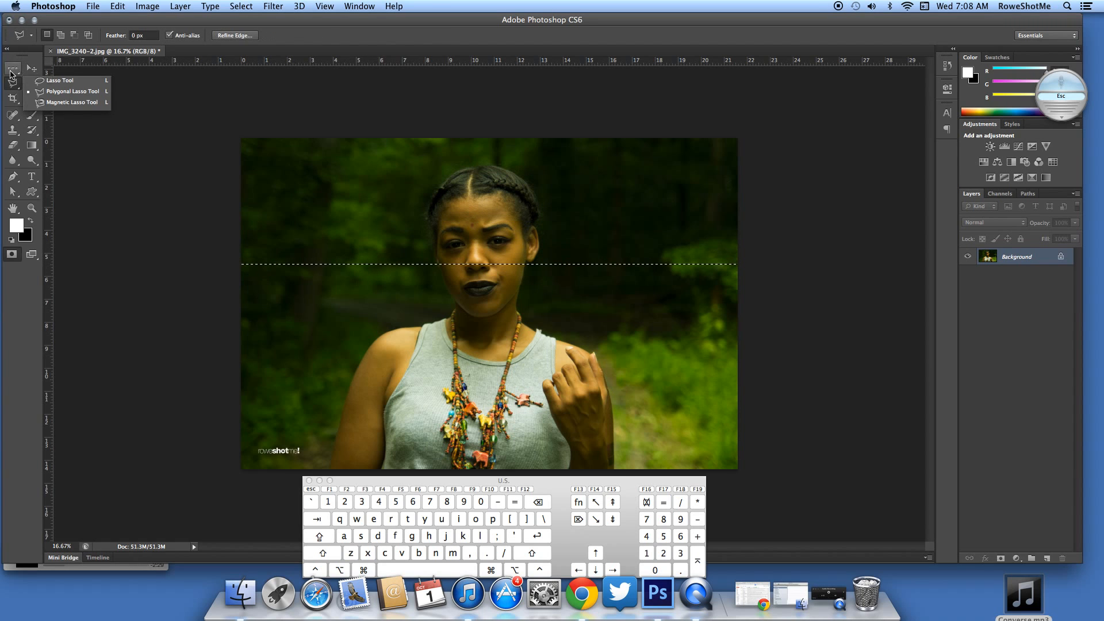
left_click(11, 69)
left_click(52, 99)
left_click_drag(335, 165, 450, 222)
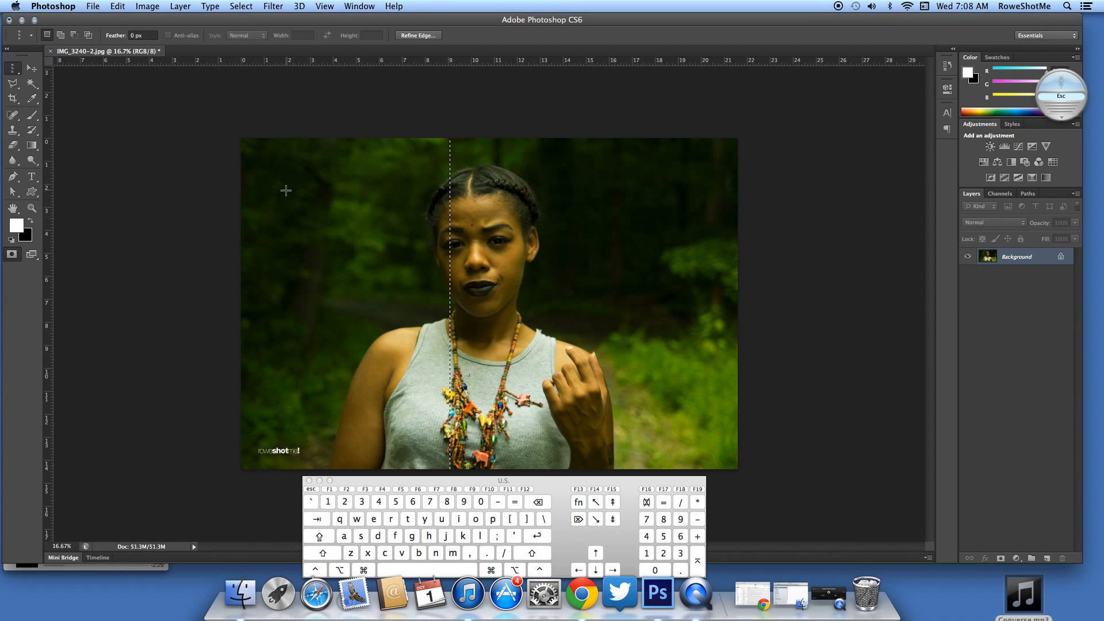
Switch to the Rectangular Marquee tool, clear the column selection and set the feather to 15.7 px
left_click(14, 73)
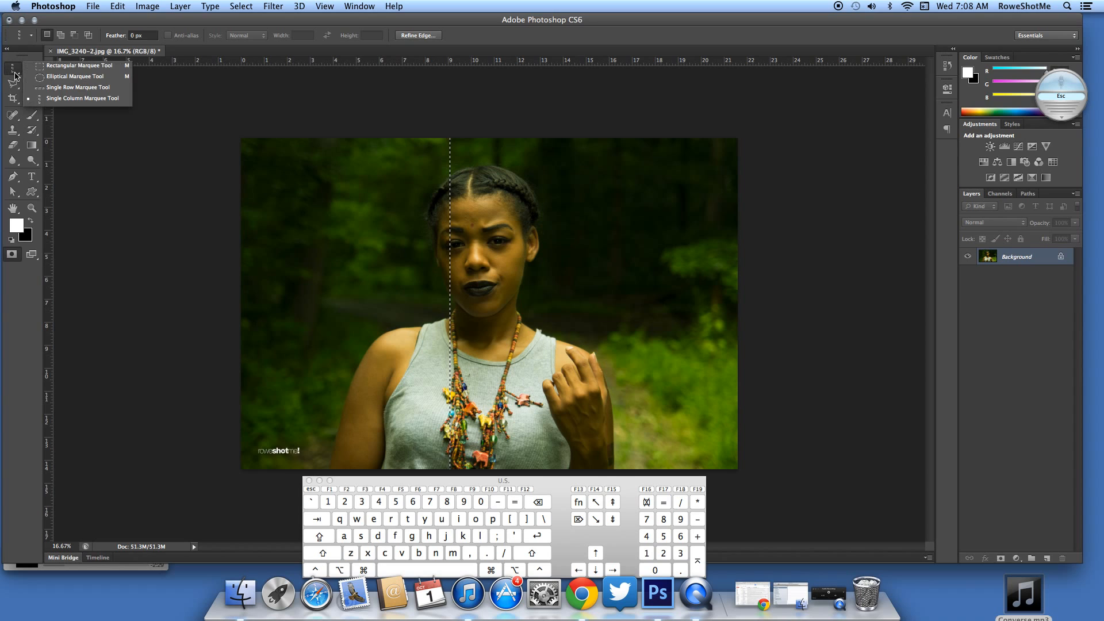
left_click(70, 70)
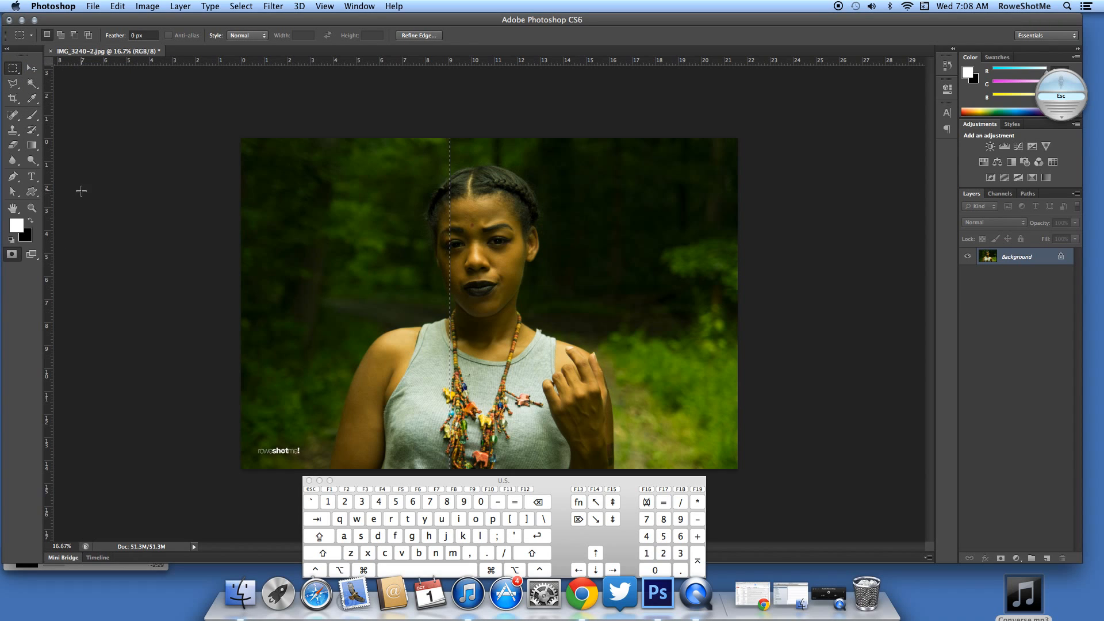
key("super+d")
left_click_drag(115, 40, 121, 41)
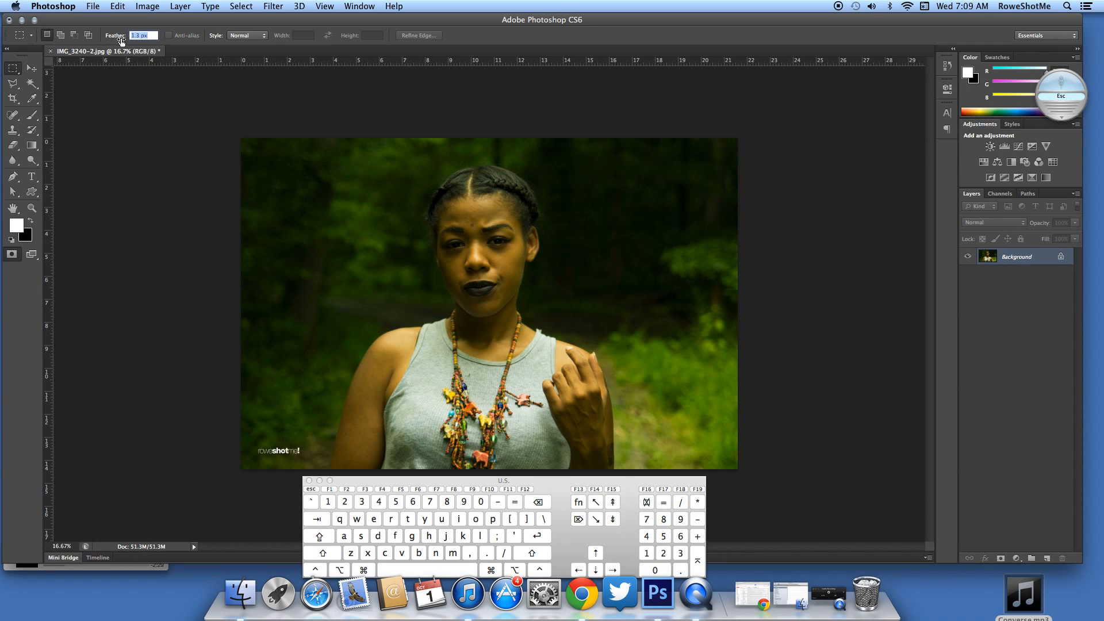
left_click_drag(191, 46, 226, 57)
Select a feathered rectangle around the woman's head and move its contents diagonally down to the right with the Move tool
left_click_drag(387, 158, 587, 338)
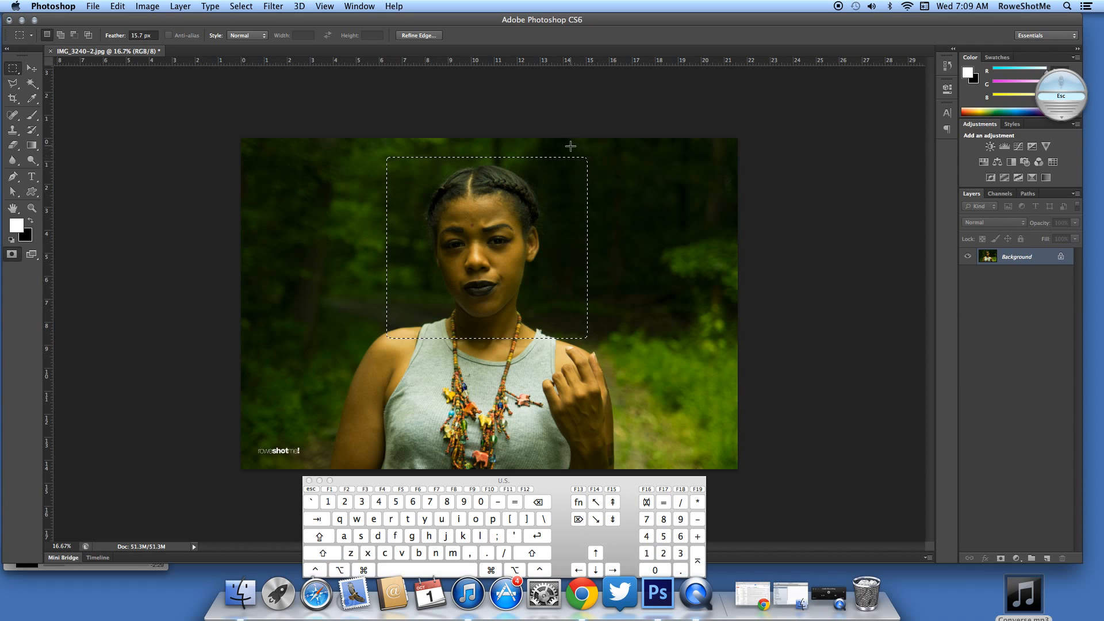
key("z")
left_click_drag(383, 148, 432, 175)
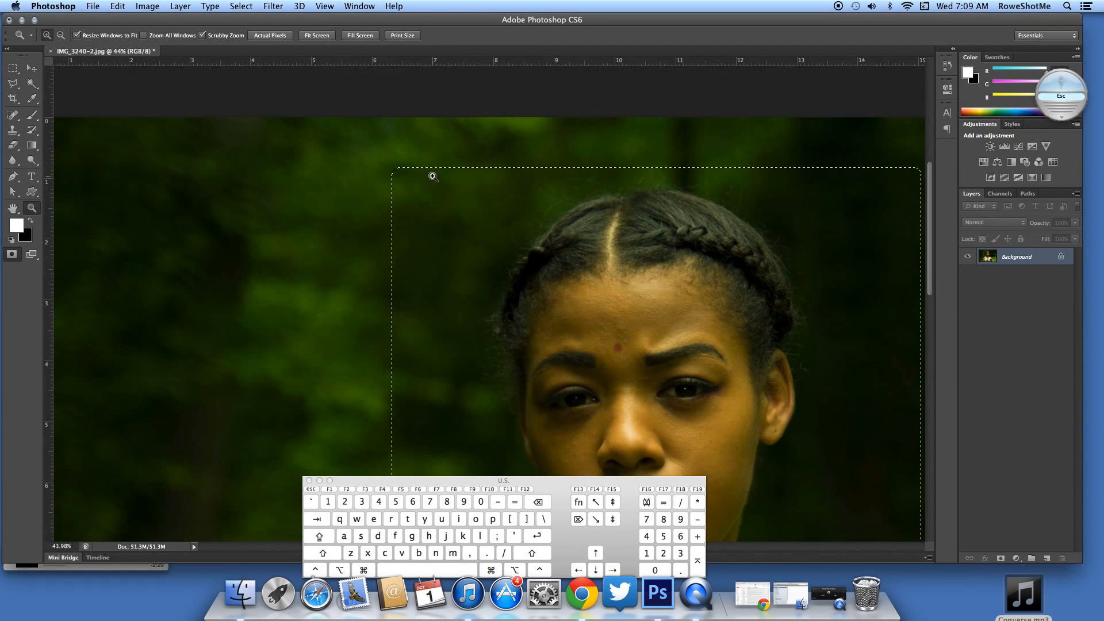
key("v")
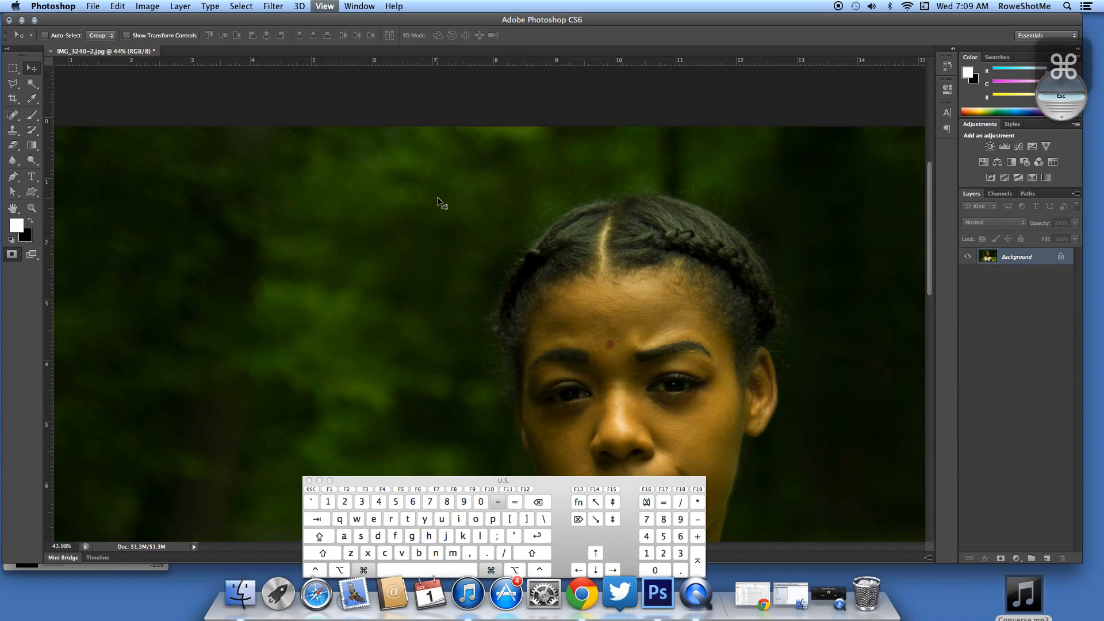
key("super+0")
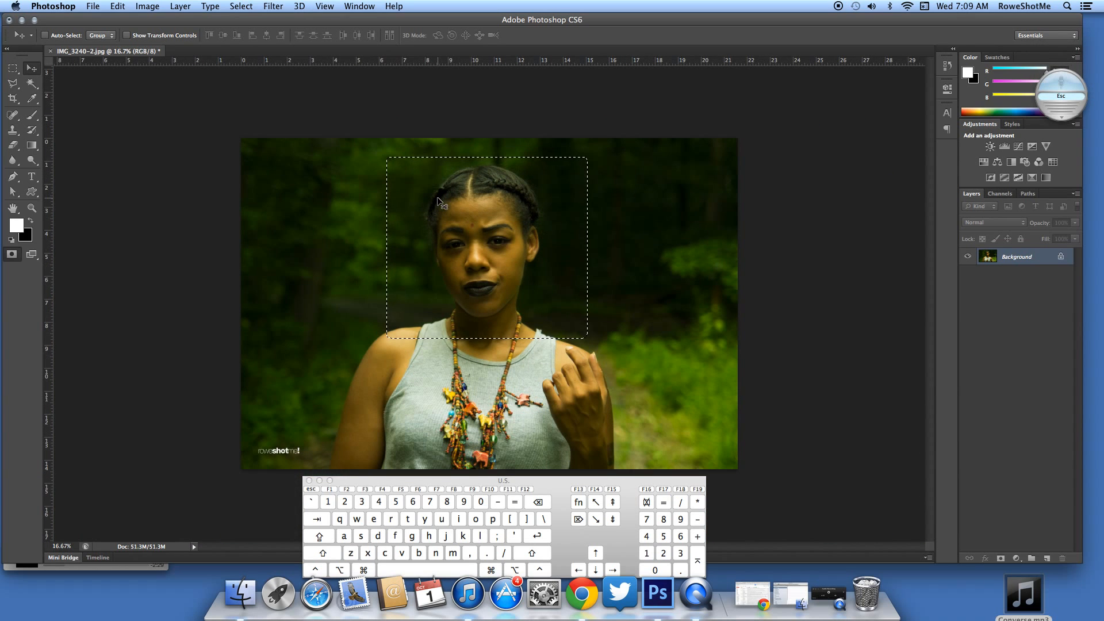
left_click_drag(438, 204, 486, 260)
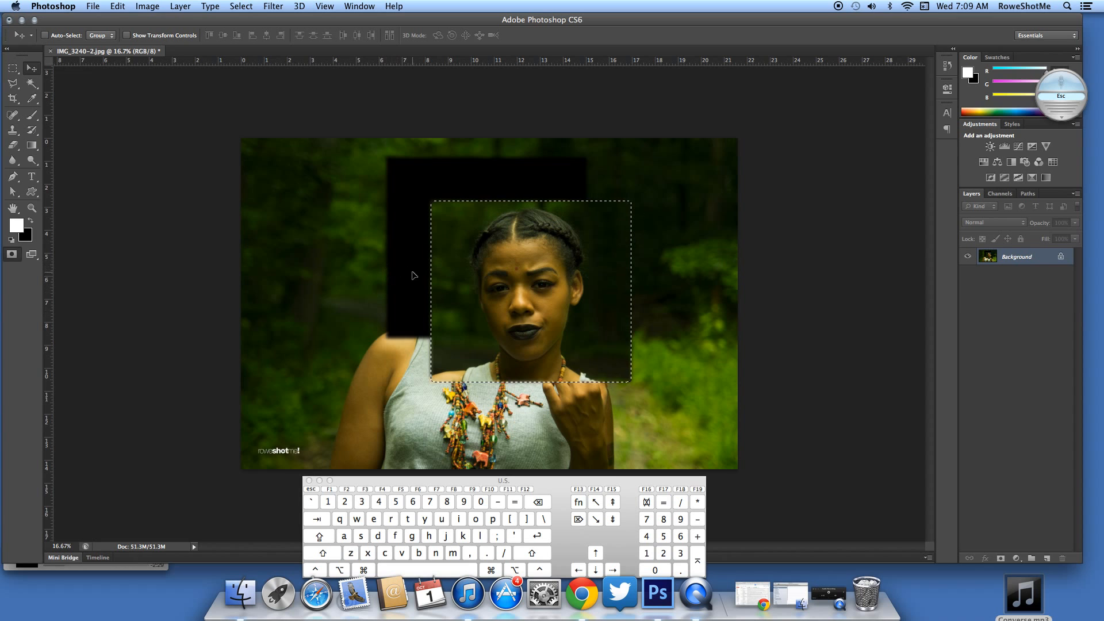
Inspect the feathered corner of the moved head selection up close, then undo the move
key("z")
left_click_drag(383, 189, 434, 208)
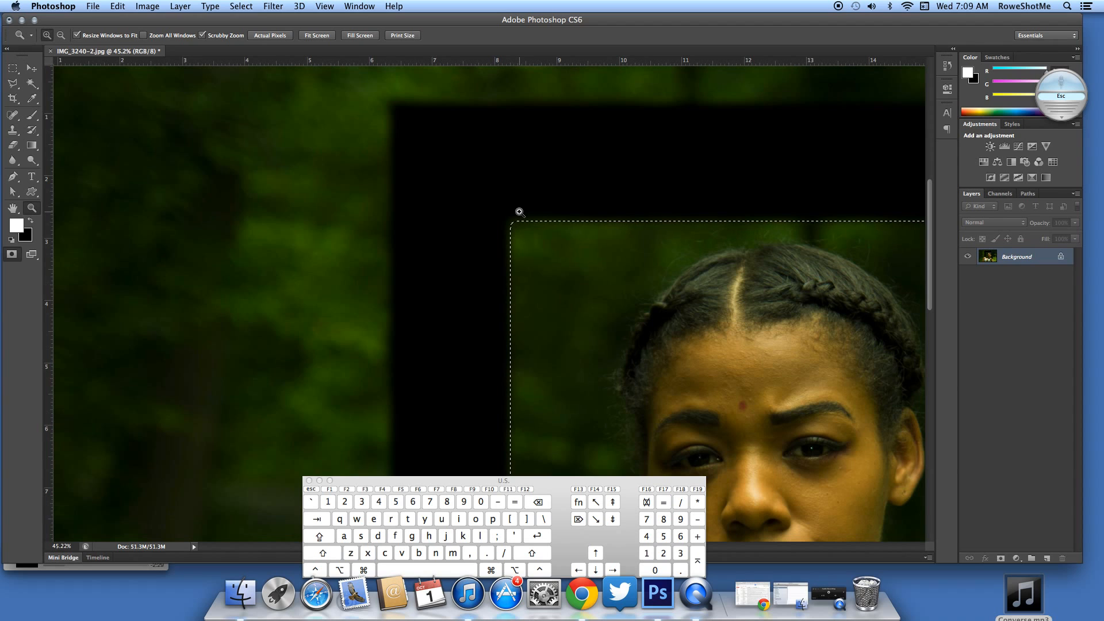
key("super+z")
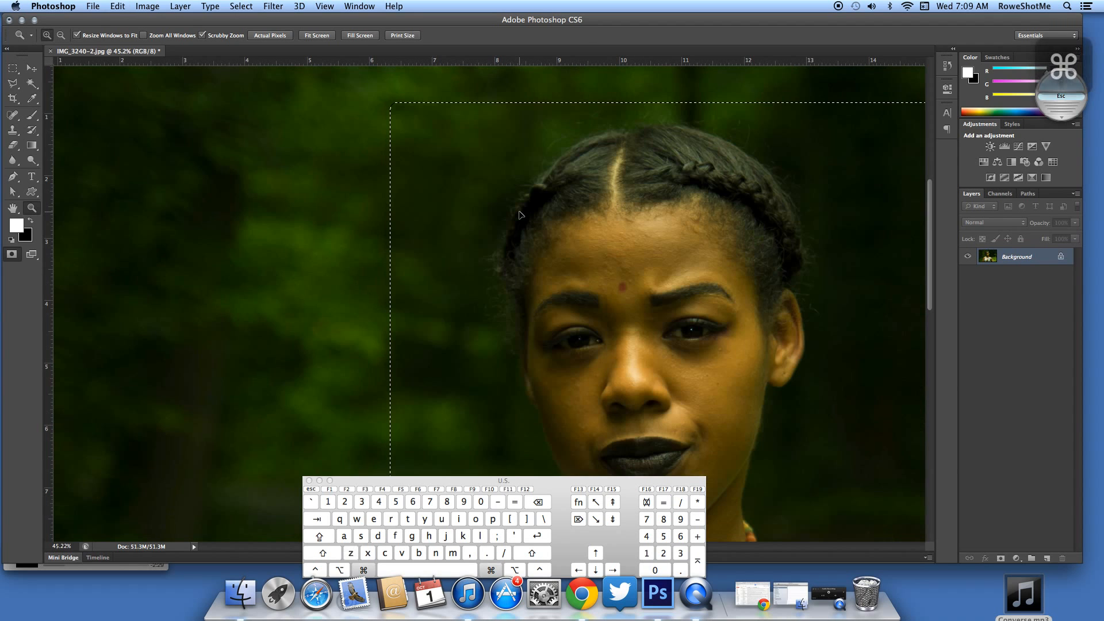
Return to the Rectangular Marquee tool and raise its feather to 300 px
key("v")
key("m")
left_click_drag(115, 38, 665, 54)
left_click_drag(980, 75, 1007, 74)
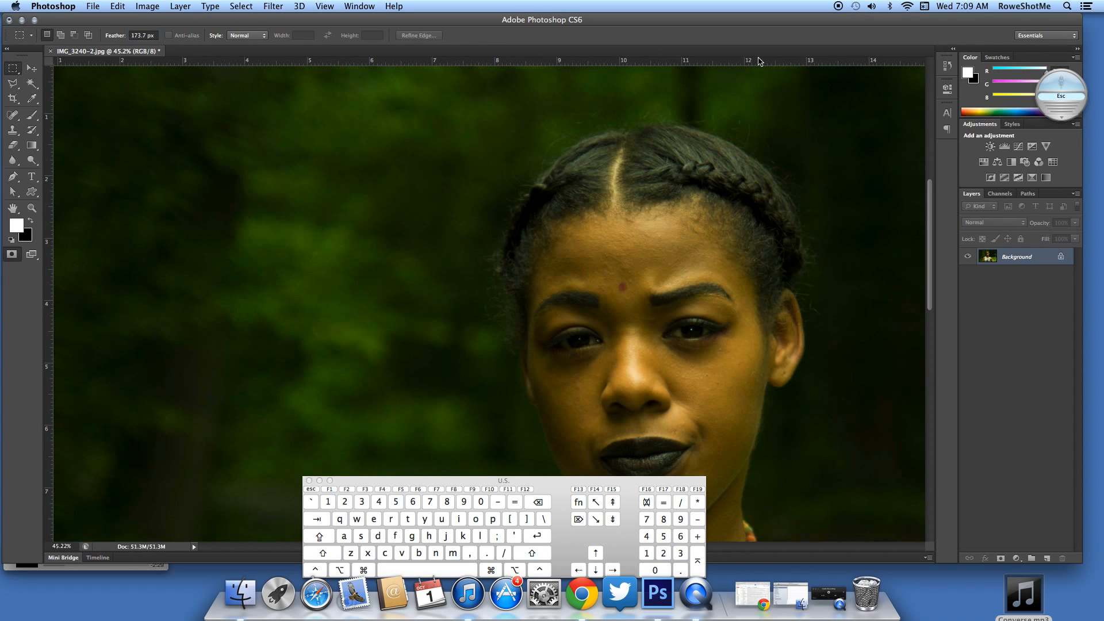
left_click(146, 35)
type("300")
key("Return")
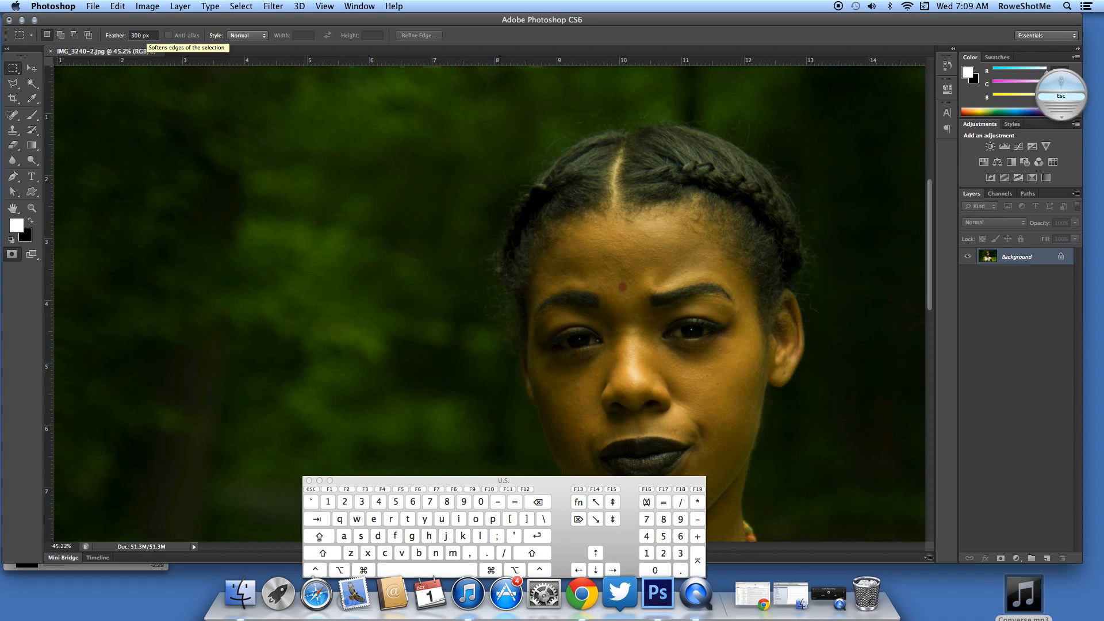
Set the Rectangular Marquee feather to 0 px
left_click(141, 35)
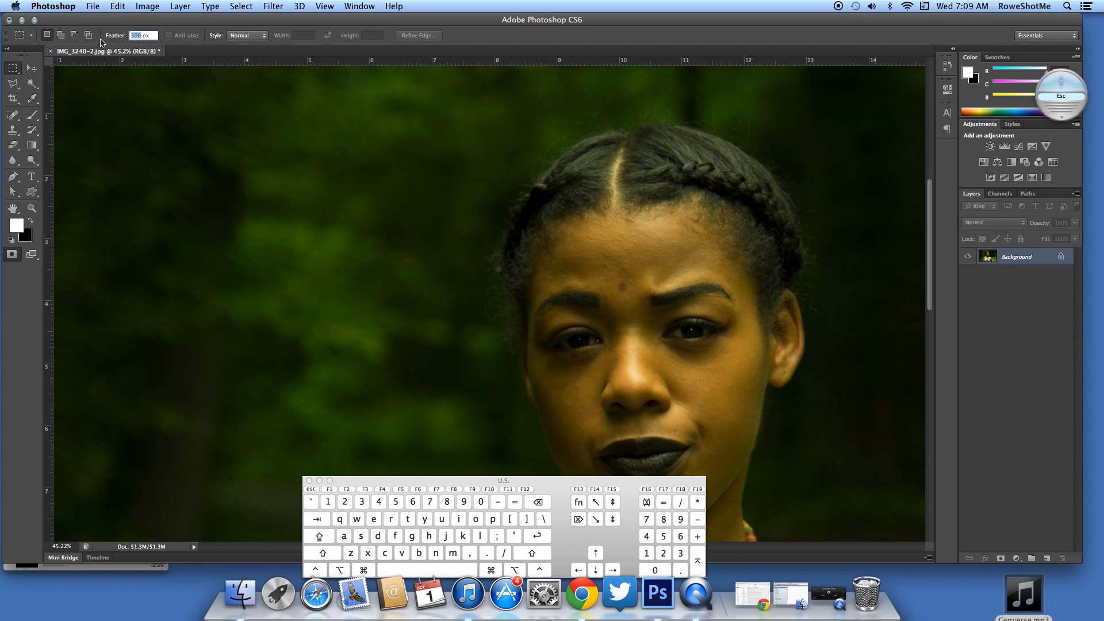
type("0")
key("Return")
Draw an unfeathered rectangular selection around the woman's face from mid-hair to the base of the neck
key("v")
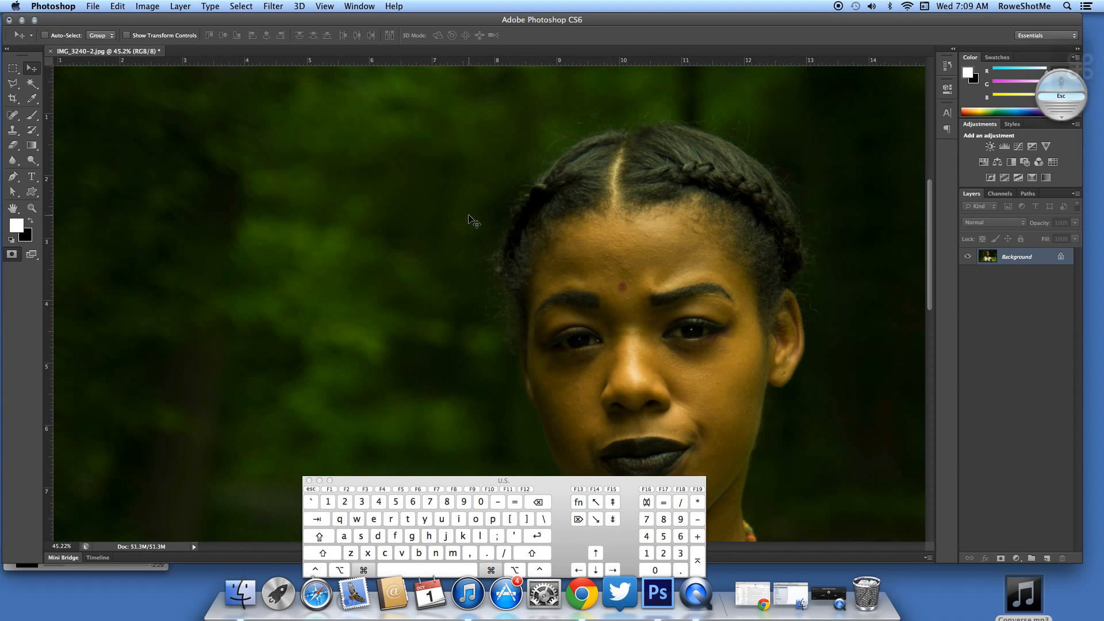
key("super+minus")
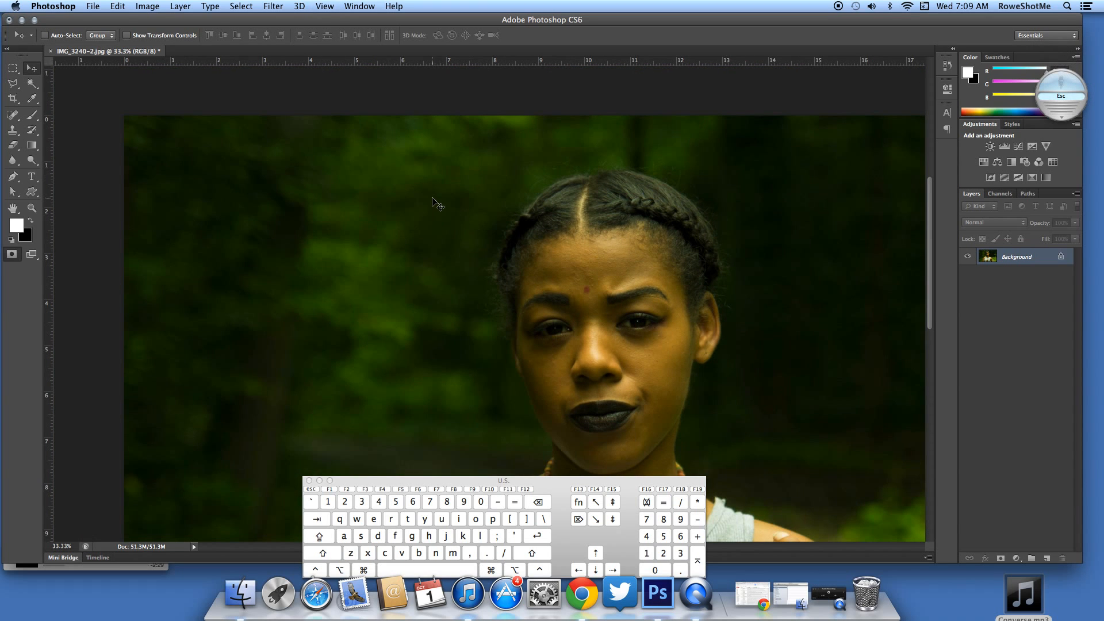
key("m")
left_click(89, 35)
left_click(61, 36)
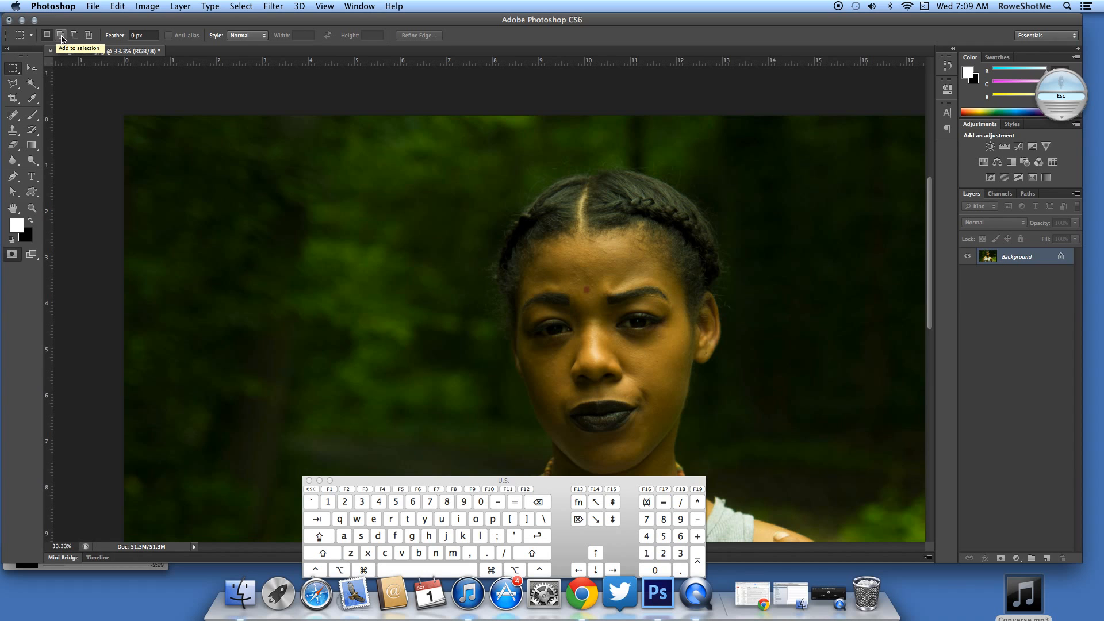
left_click_drag(443, 212, 777, 482)
left_click_drag(715, 399, 659, 355)
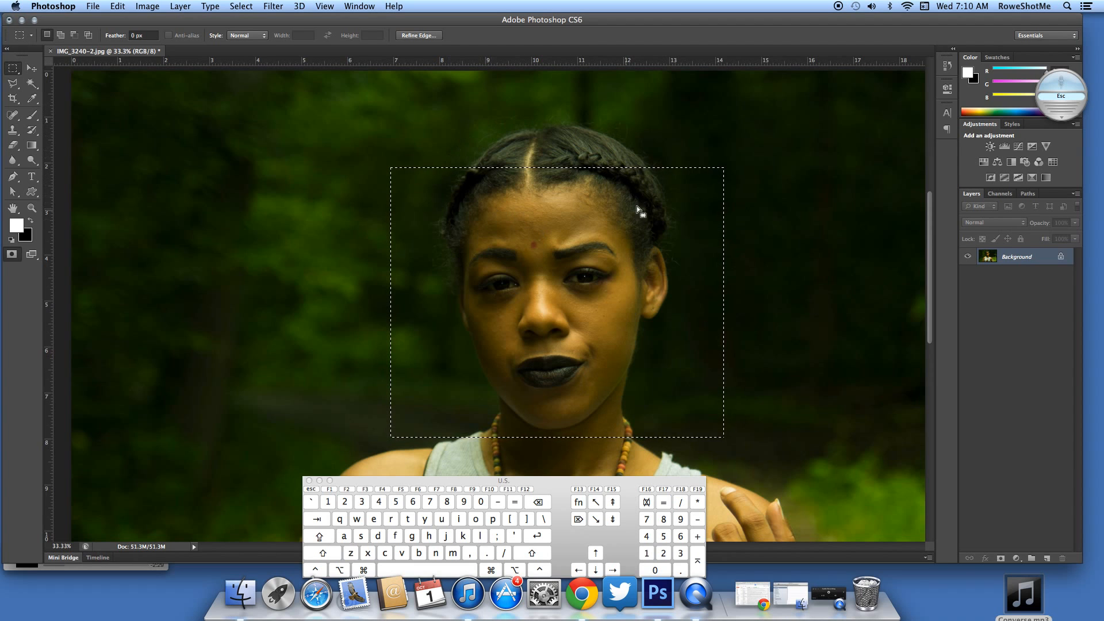
In Add to Selection mode, add rectangles above the head, beside the ear and over the background on the photo's left side
left_click(61, 35)
left_click_drag(446, 104, 652, 168)
left_click_drag(755, 290, 831, 361)
left_click_drag(204, 237, 339, 250)
key("space")
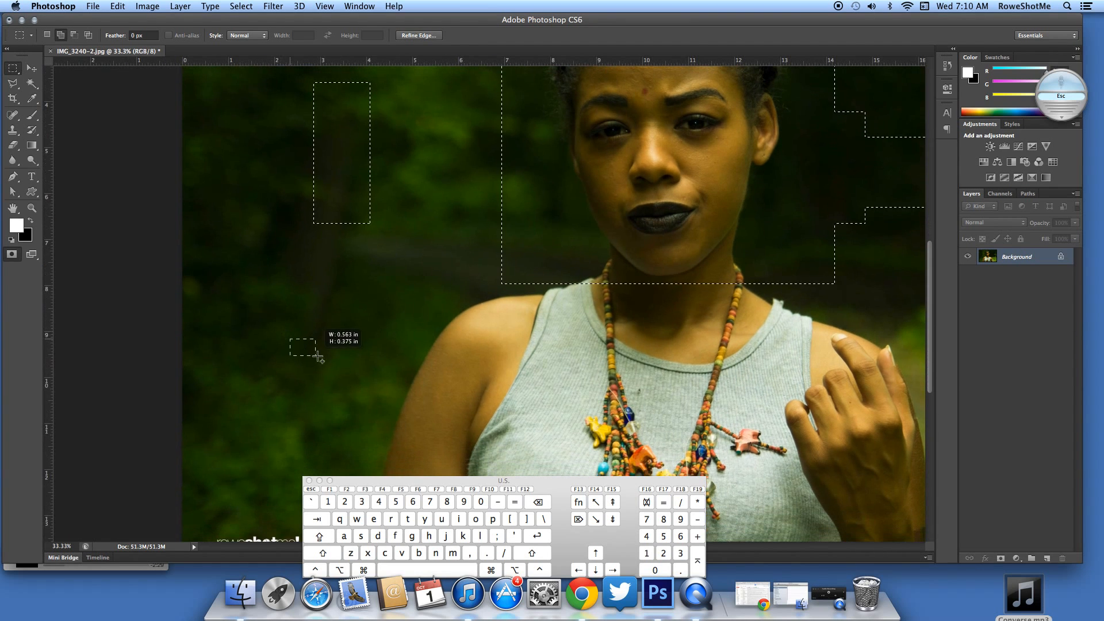
key("space")
left_click_drag(358, 155, 270, 321)
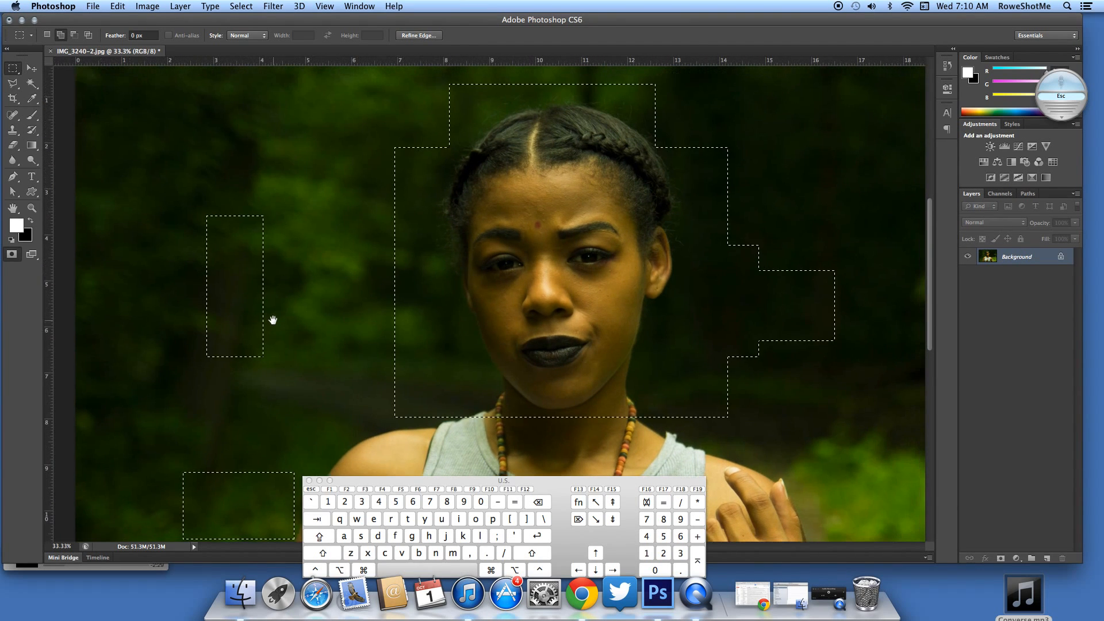
Try a Brightness/Contrast adjustment with brightness -150 on the combined selection
left_click(148, 5)
mouse_move(172, 42)
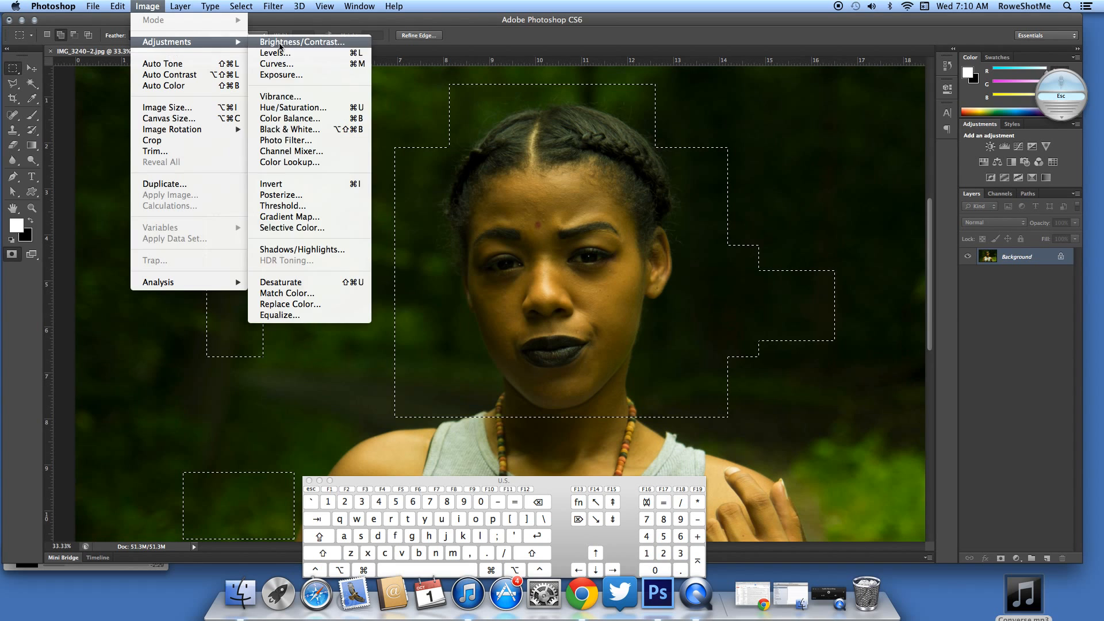
left_click(296, 46)
left_click_drag(726, 212, 790, 210)
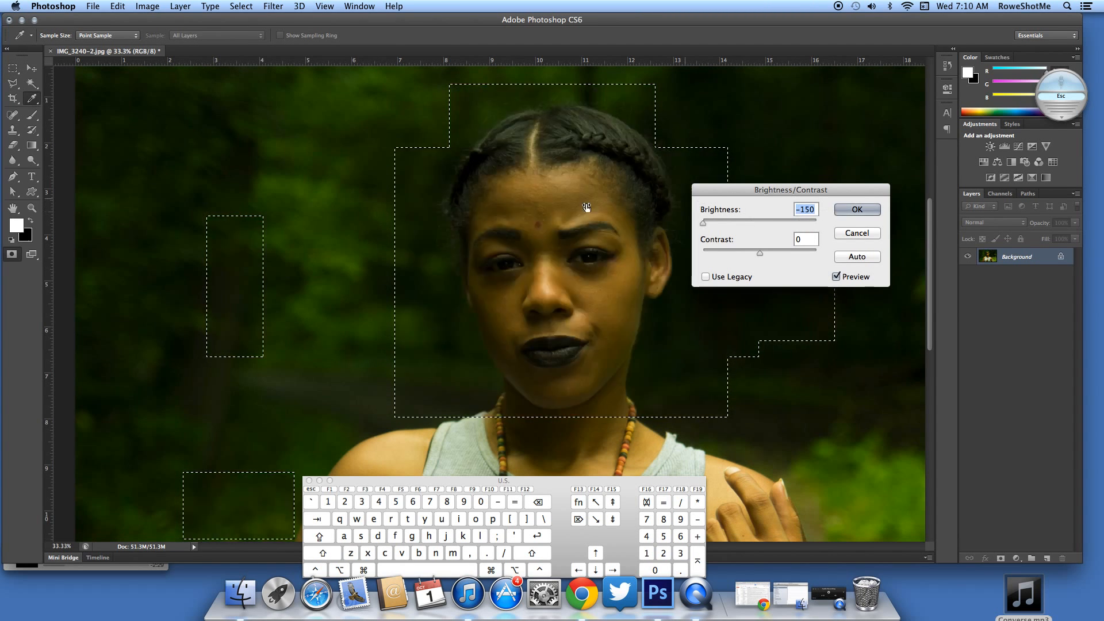
left_click(860, 232)
key("super+d")
key("super+shift+d")
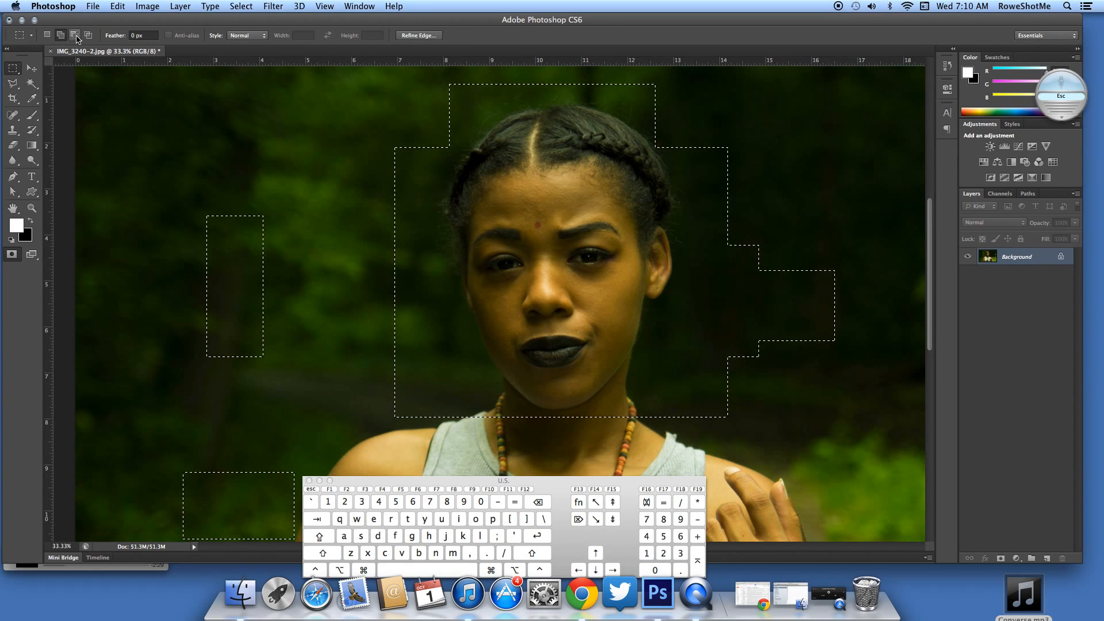
In Subtract from Selection mode, remove the two separate background rectangles from the selection
left_click(75, 36)
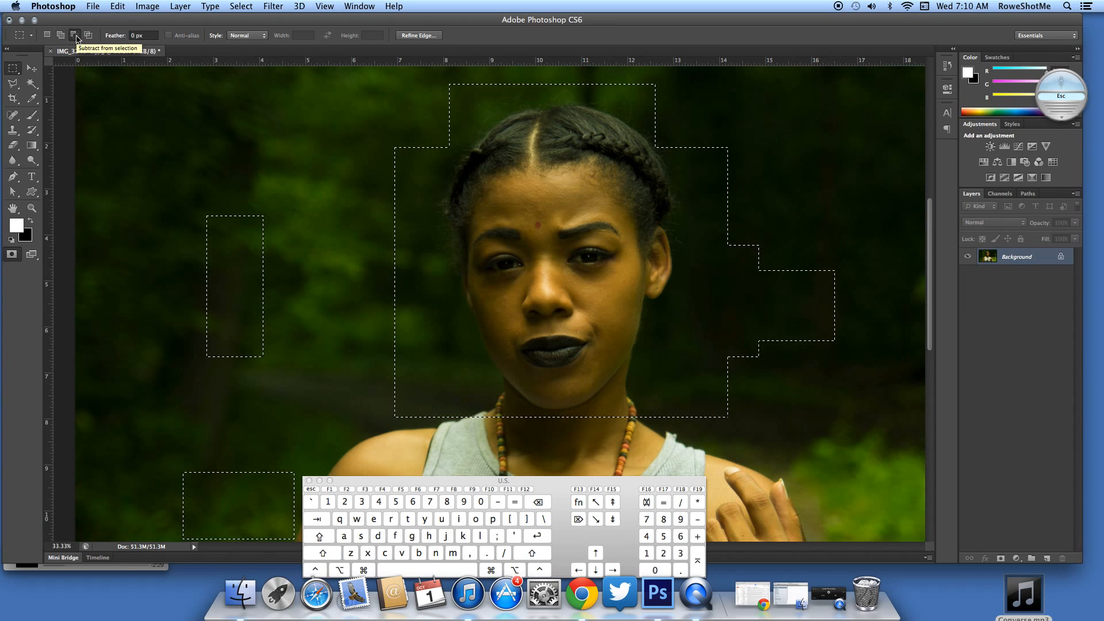
left_click_drag(163, 286, 319, 386)
left_click_drag(173, 221, 351, 321)
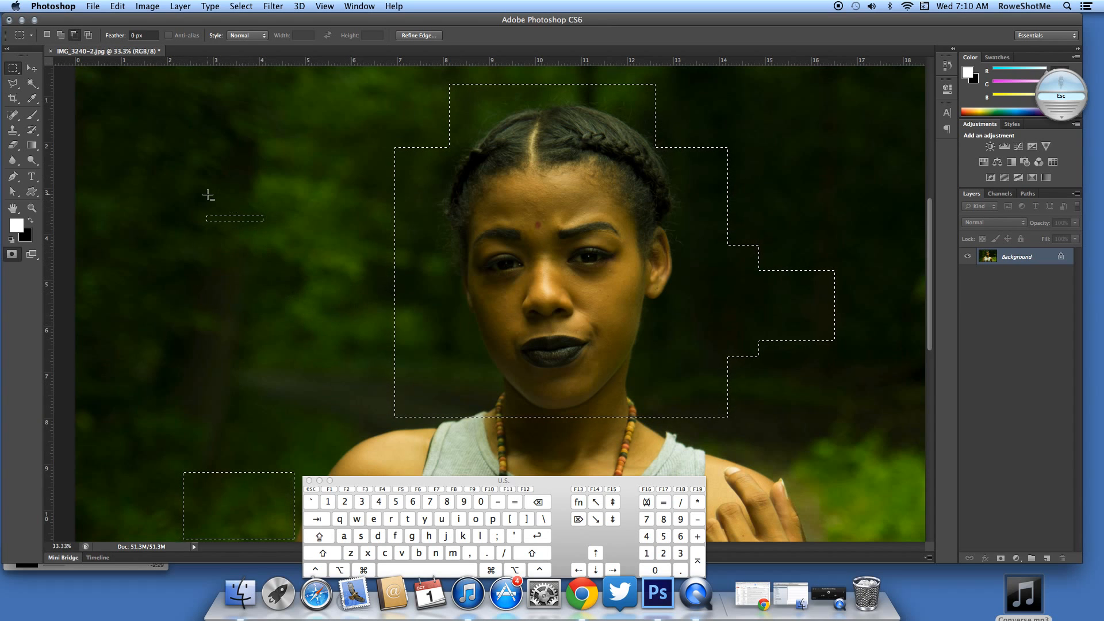
left_click_drag(128, 452, 292, 544)
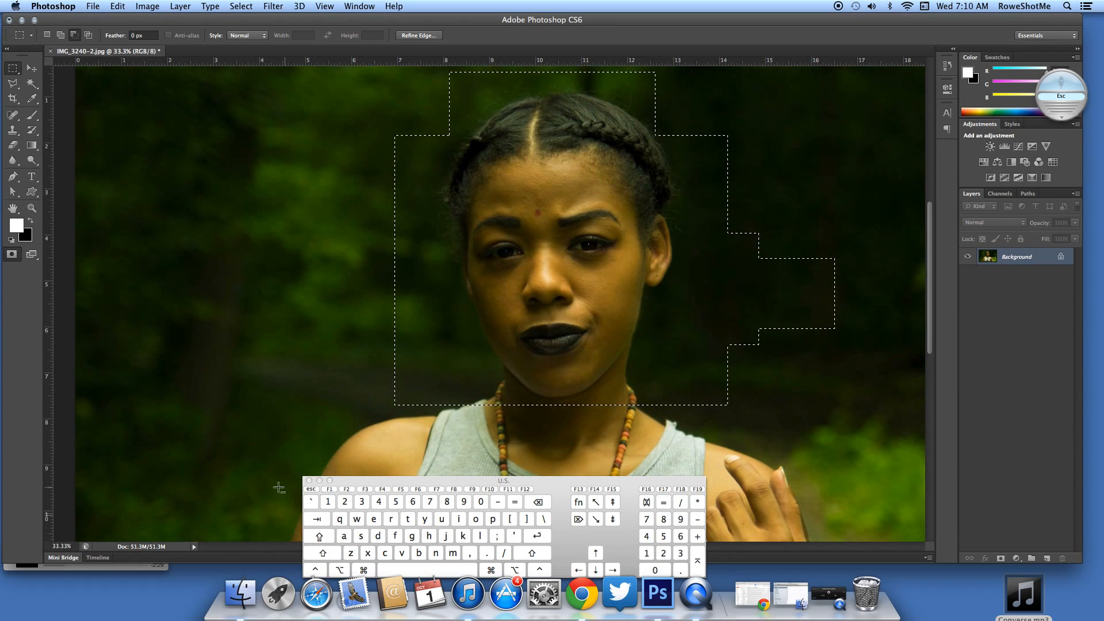
Intersect the selection with a rectangle over its lower-left corner, then clear the selection
left_click(89, 35)
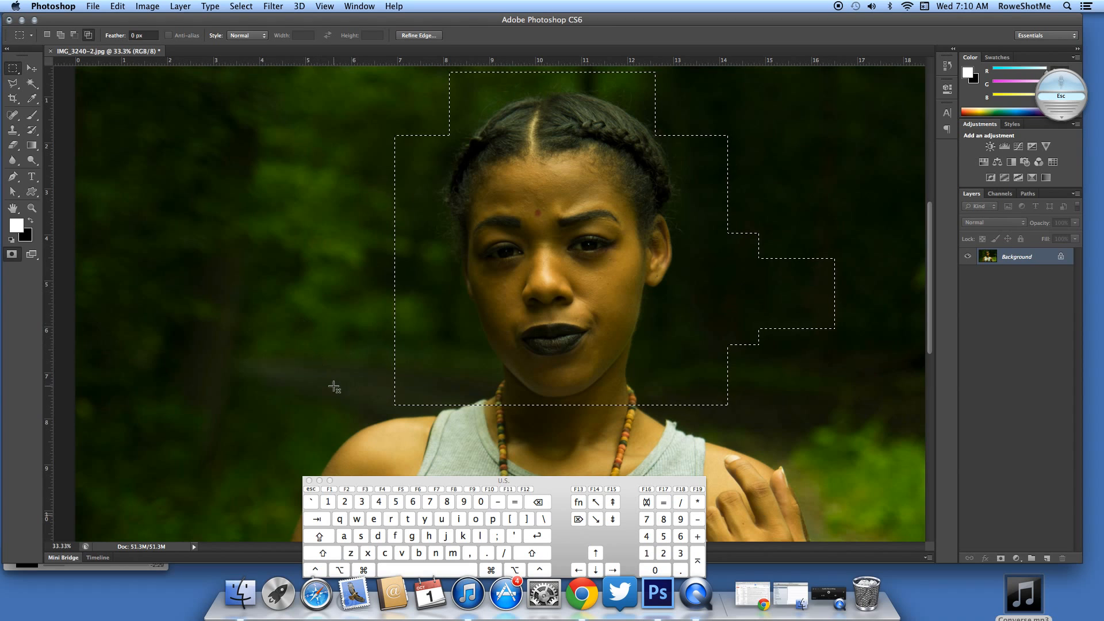
left_click_drag(340, 359, 457, 446)
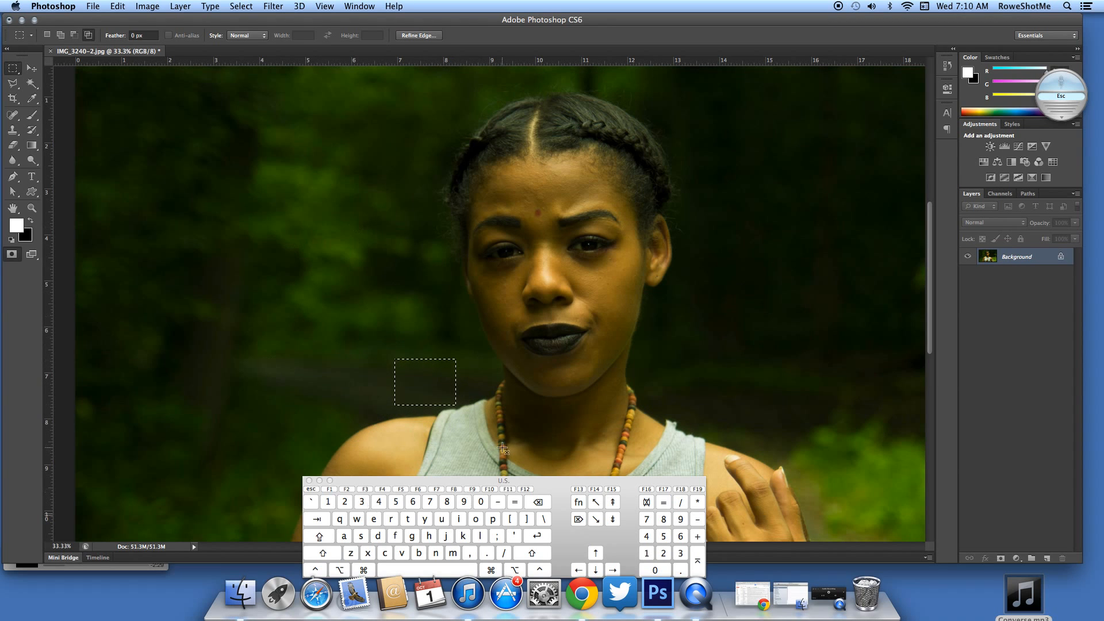
left_click_drag(415, 429, 316, 323)
key("super+d")
key("v")
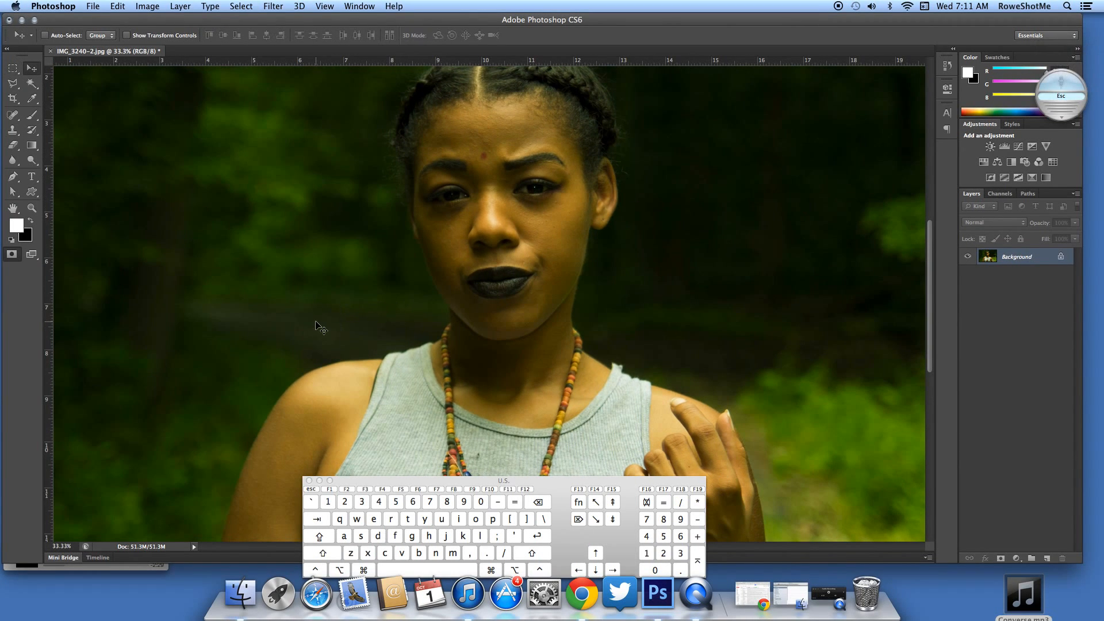
Start a Polygonal Lasso outline at the cheek on the photo's left side and trace the jaw down to the neck
left_click(9, 85)
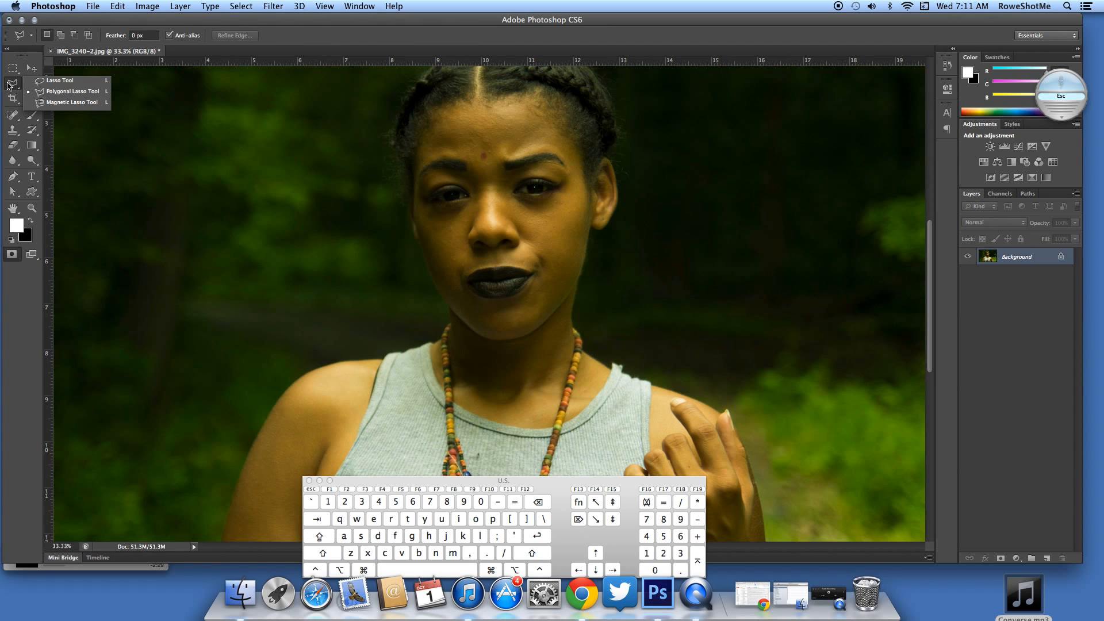
key("Escape")
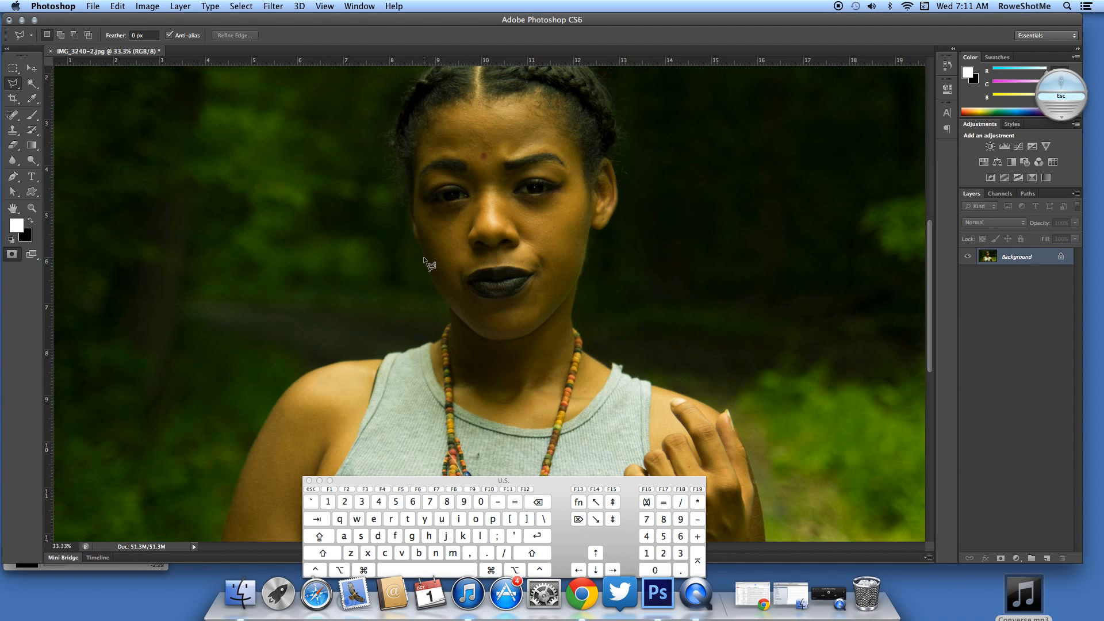
key("z")
mouse_move(412, 253)
left_mouse_down()
mouse_move(468, 287)
mouse_move(454, 262)
left_mouse_up()
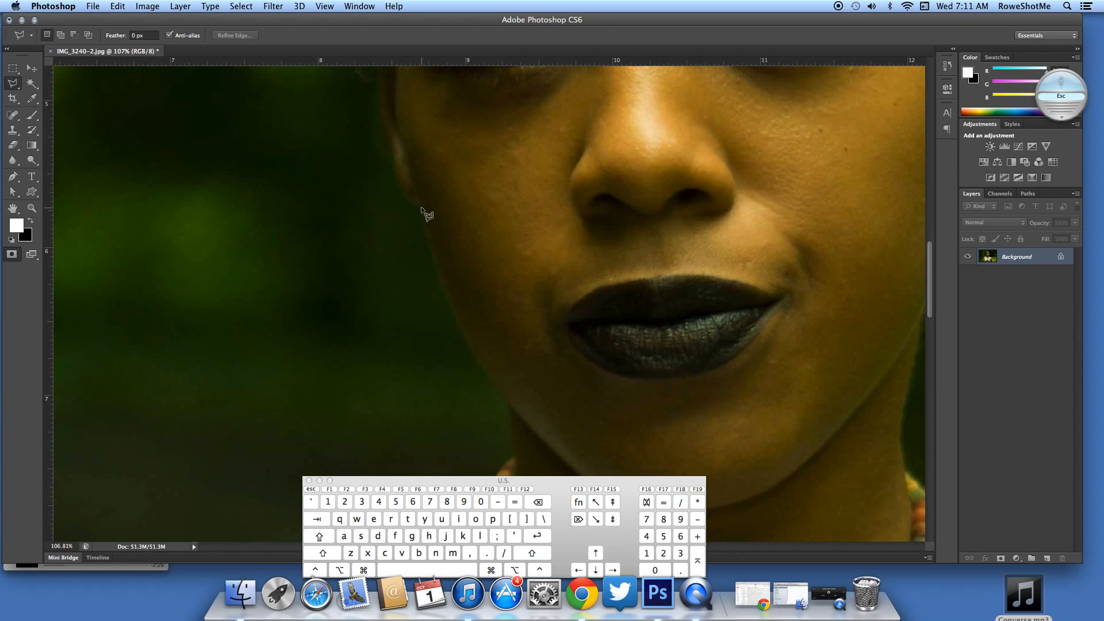
left_click(421, 208)
left_click(430, 249)
left_click(472, 355)
left_click(509, 403)
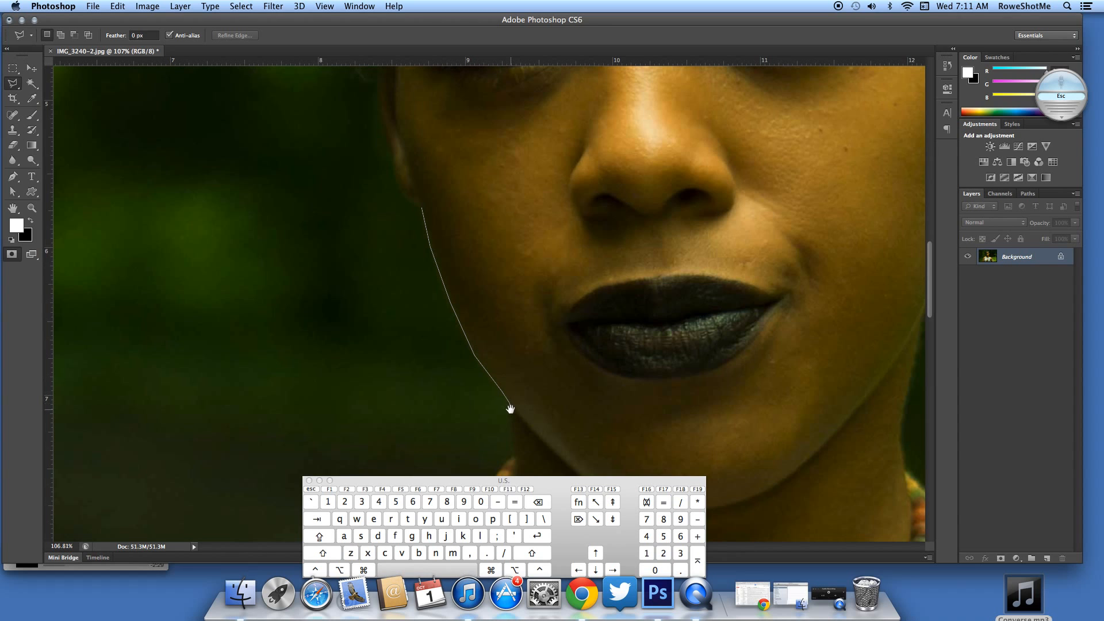
scroll(506, 345, "down", 5)
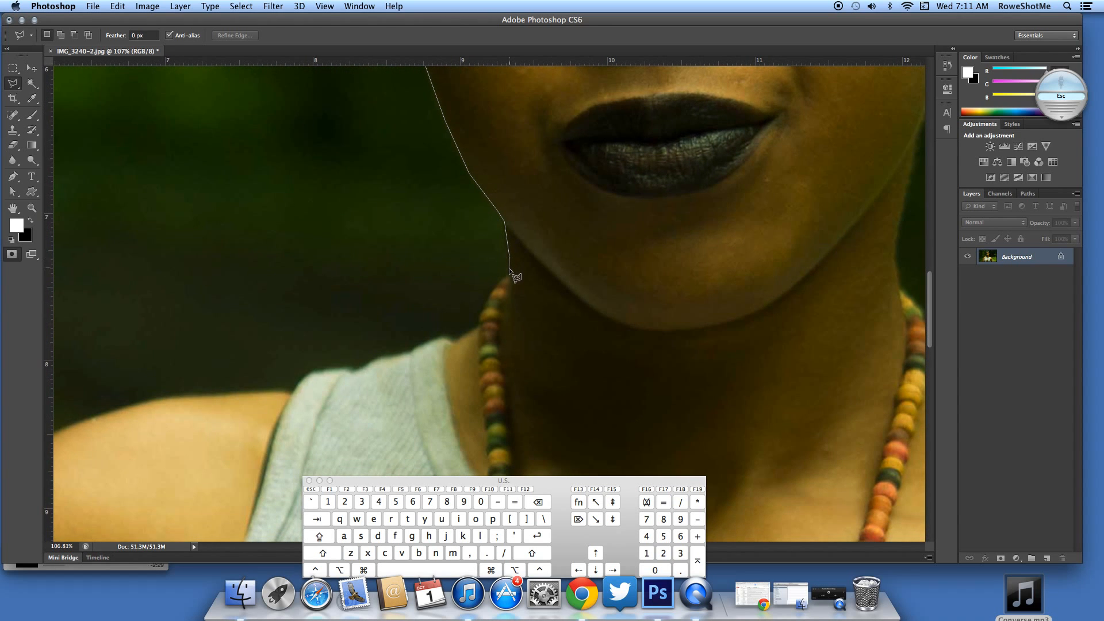
Continue the Polygonal Lasso outline from the edge of the neck along the underside of the chin
left_click(509, 257)
left_click(505, 223)
left_click(584, 299)
left_click(627, 325)
left_click(669, 332)
left_click(707, 327)
left_click(752, 317)
left_click(776, 302)
Extend the lasso outline up the jaw on the photo's right side and around the bottom of the earlobe
key("space")
left_click_drag(795, 291, 605, 397)
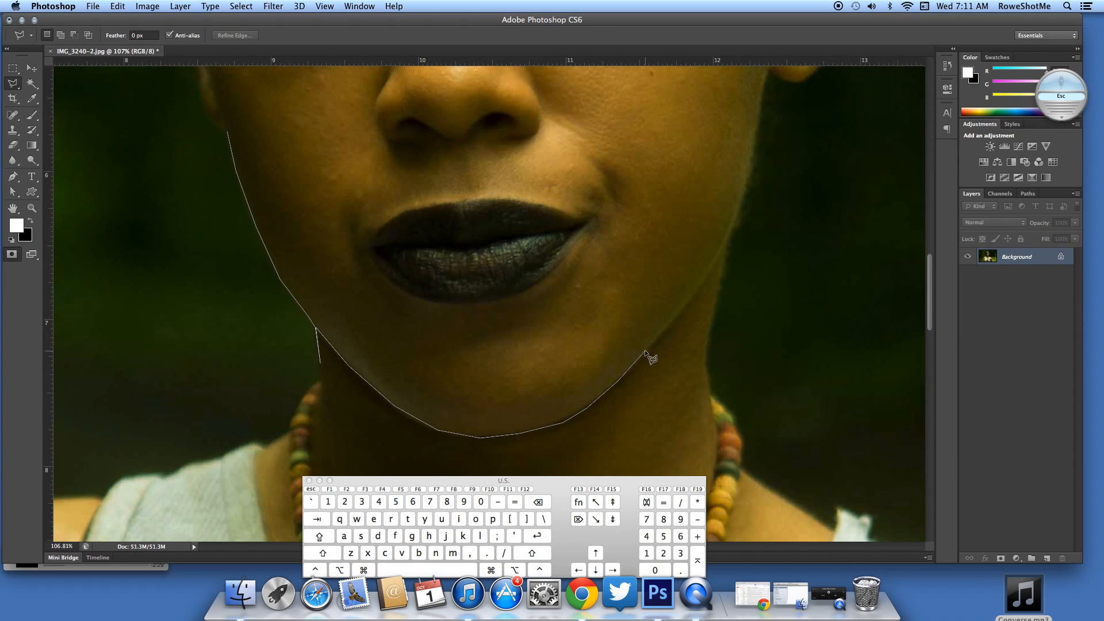
left_click(678, 317)
left_click(711, 269)
key("space")
left_click_drag(732, 235, 636, 360)
left_click(641, 345)
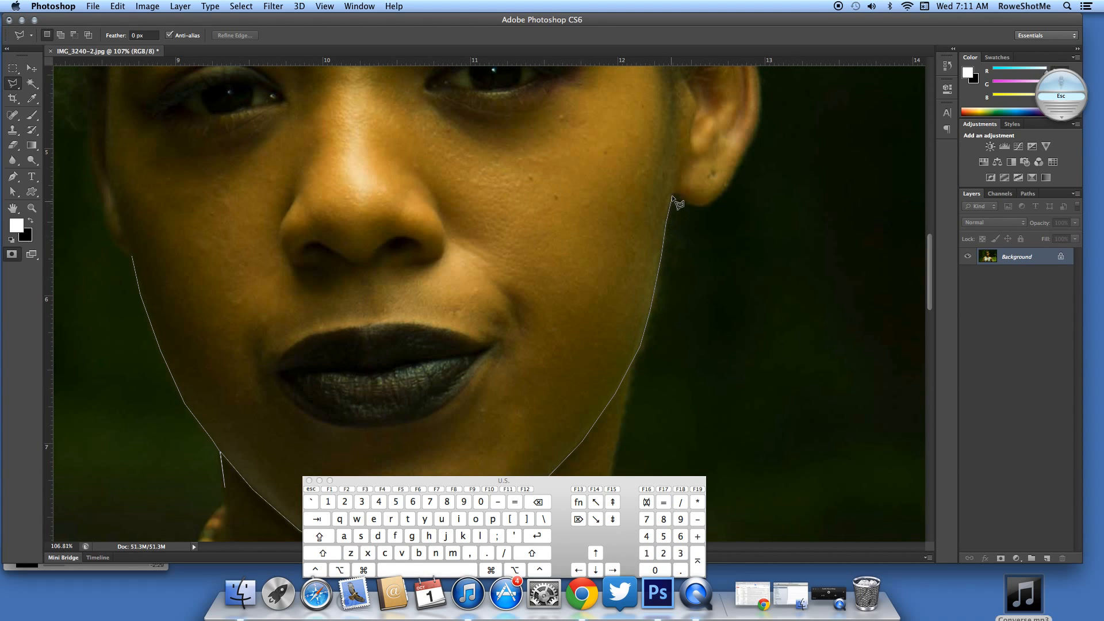
left_click(699, 209)
Trace the lasso outline along the outer edge of the ear up to its top
key("space")
left_click_drag(730, 189, 661, 292)
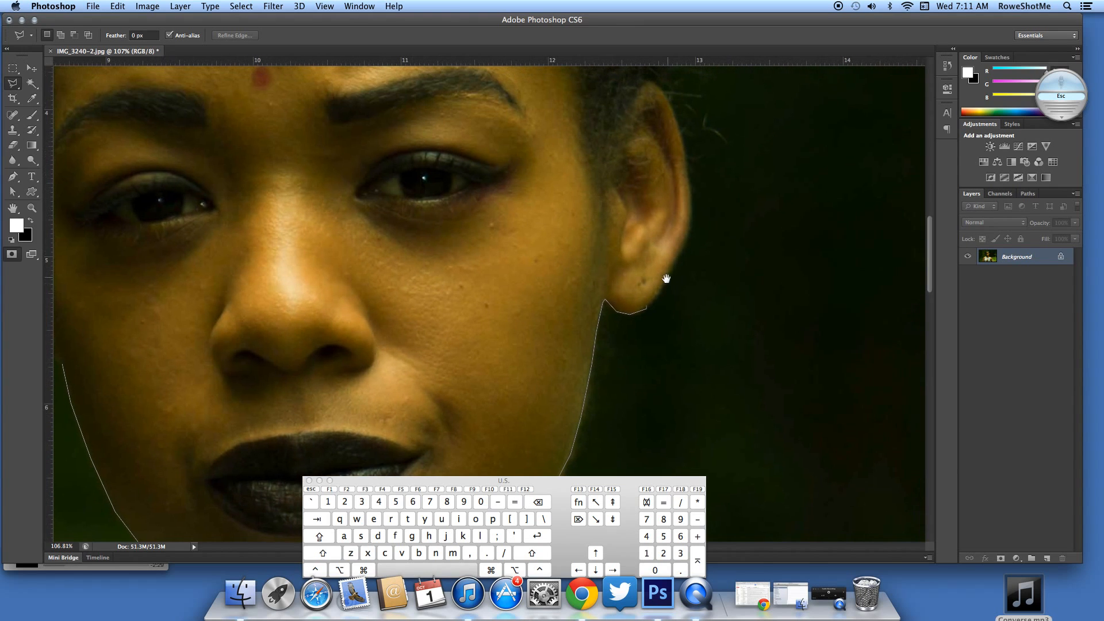
left_click(689, 233)
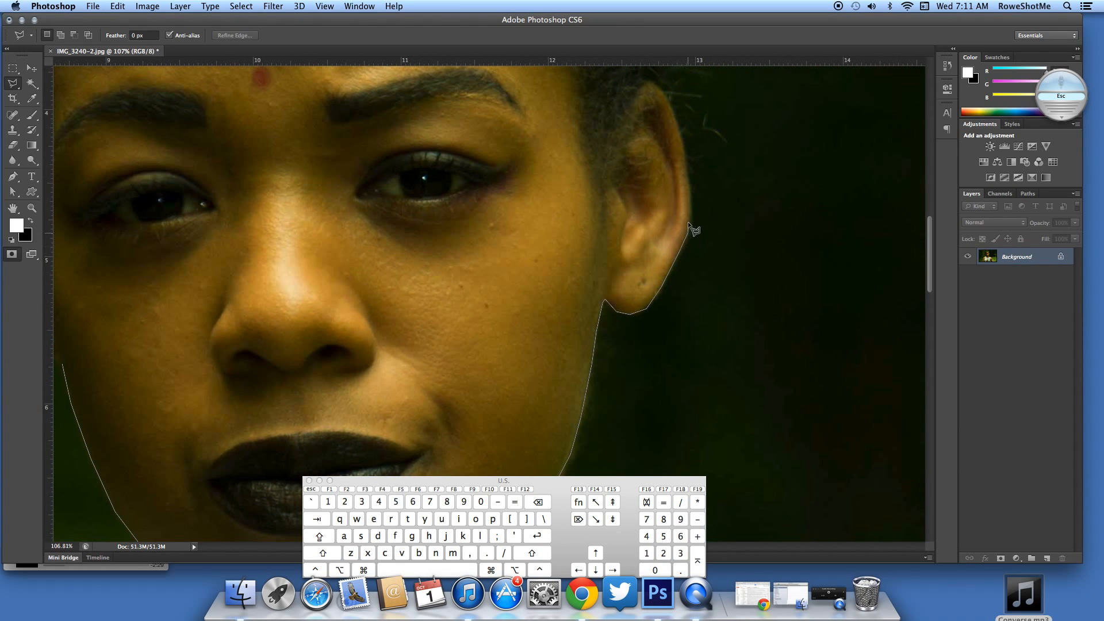
left_click(689, 202)
left_click_drag(649, 81, 711, 259)
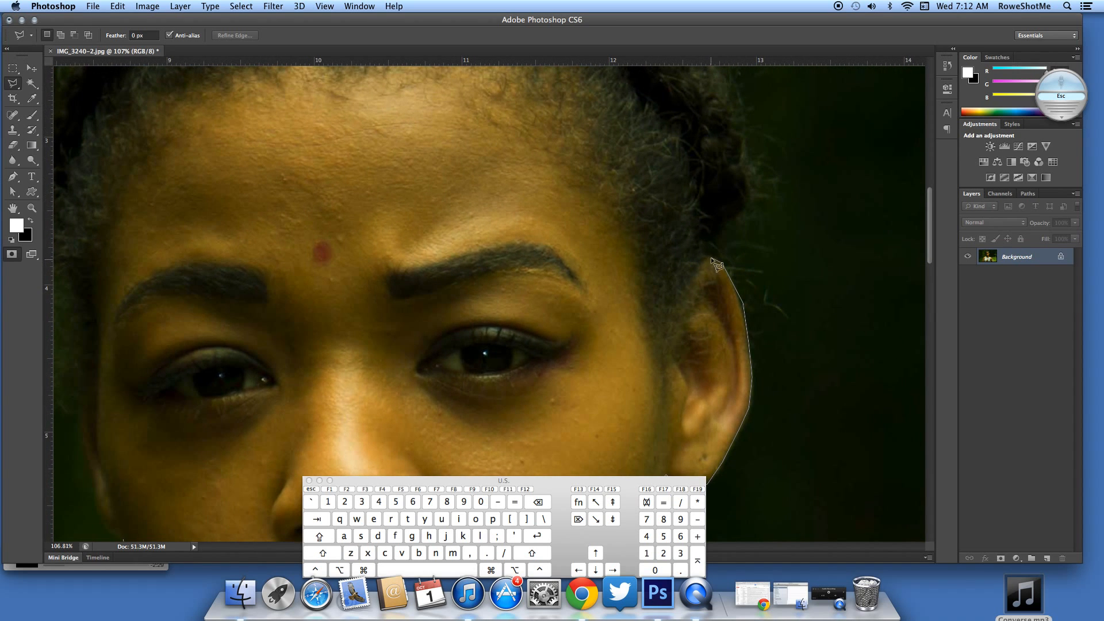
Carry the lasso outline from the top of the ear up along the braided hair on the photo's right side
left_click(720, 231)
left_click(747, 196)
left_click(747, 178)
left_click(740, 163)
left_click(743, 140)
left_click(735, 126)
left_click_drag(728, 95, 824, 252)
left_click(799, 189)
left_click(766, 143)
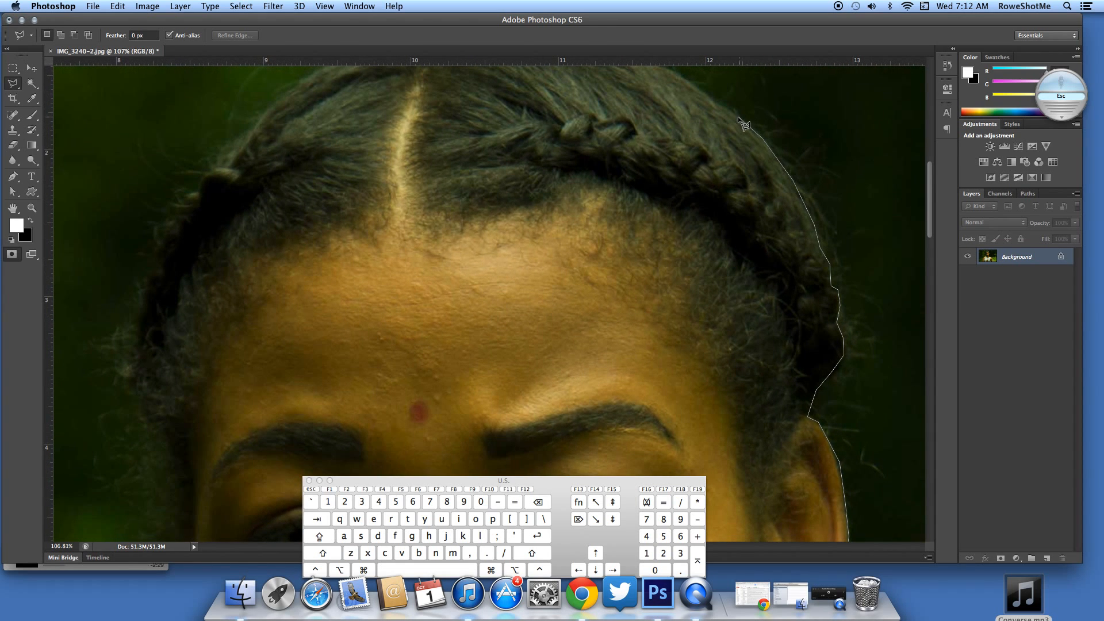
Trace the lasso outline over the crown, past the hair parting, to the braid on the photo's left side
left_click_drag(737, 116, 832, 238)
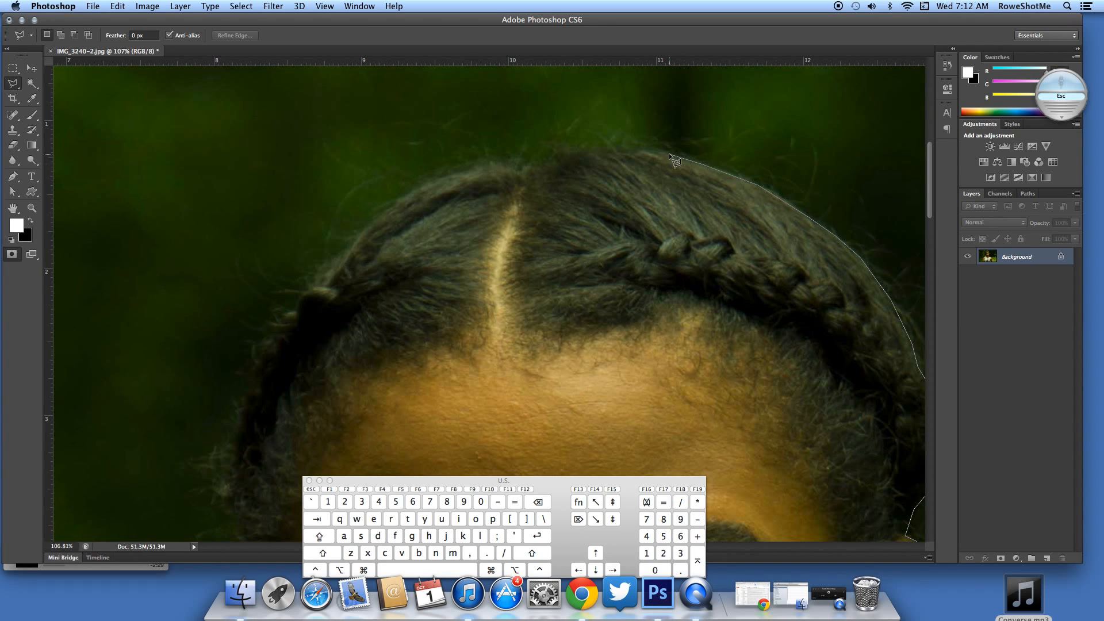
left_click(577, 148)
left_click(297, 306)
left_click(277, 321)
Continue the lasso outline down the braid and hairline to beside the eye on the photo's left side
key("space")
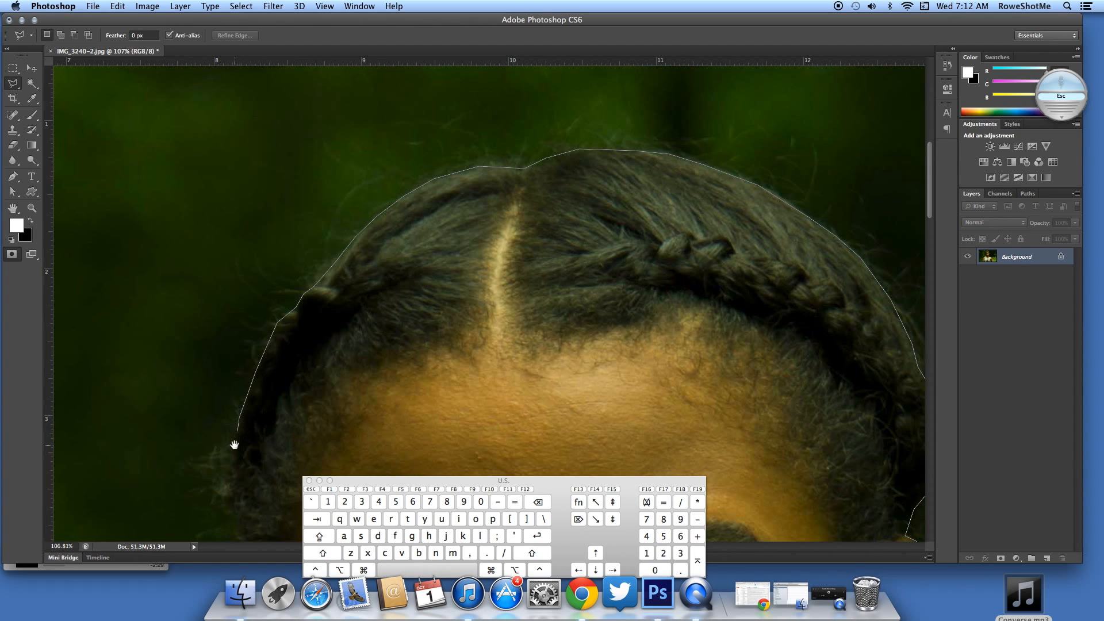
left_click_drag(235, 440, 240, 294)
left_click(238, 323)
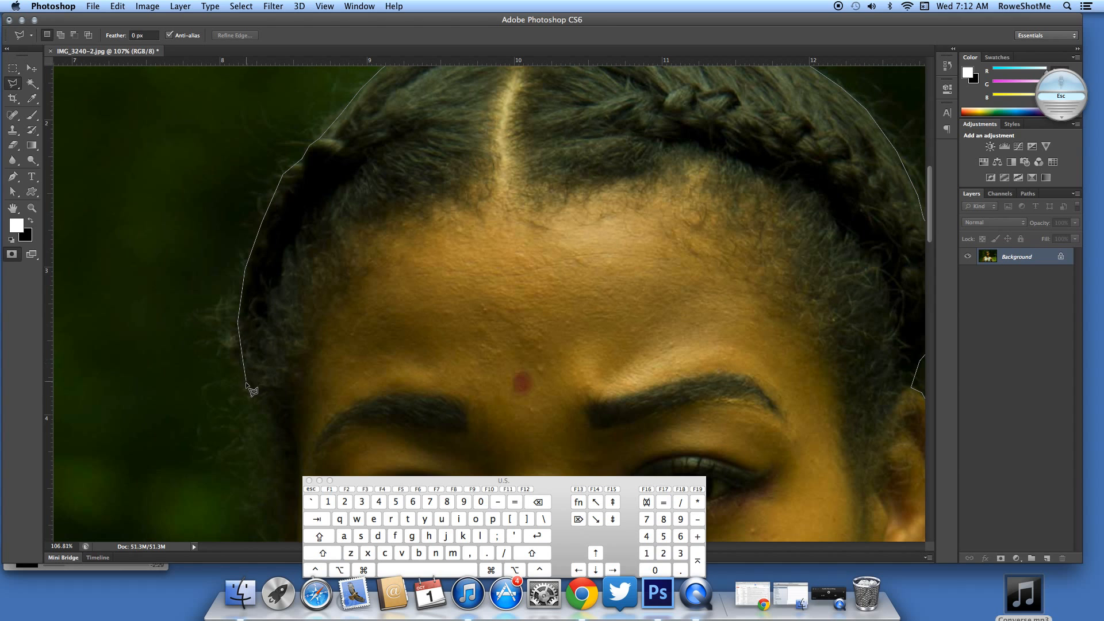
key("space")
left_click_drag(266, 446, 267, 306)
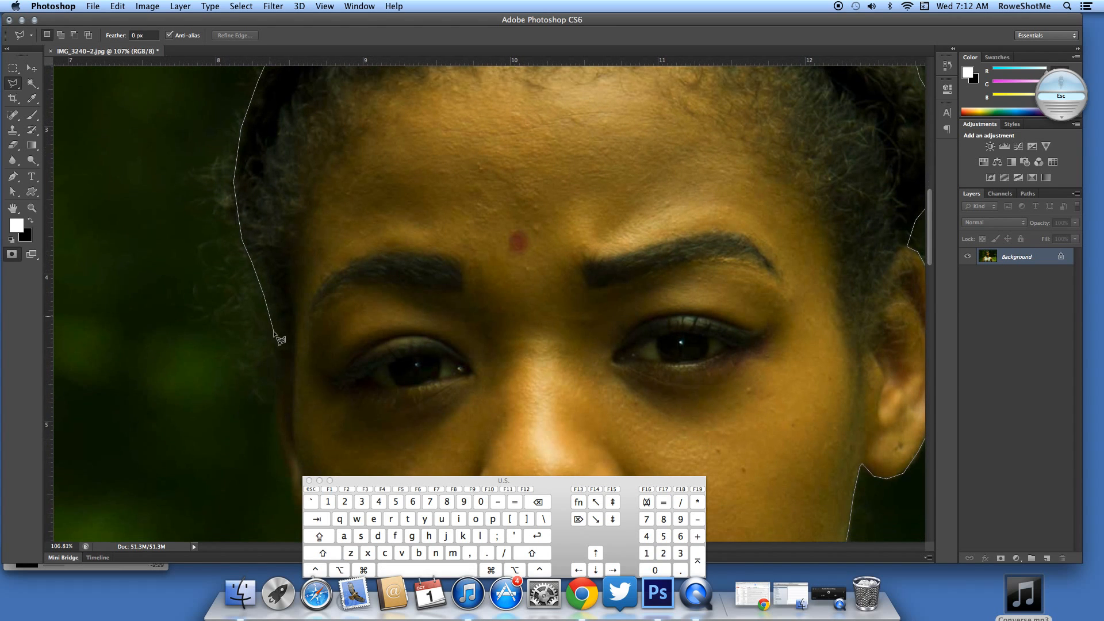
left_click(272, 364)
left_click(276, 411)
left_click(280, 437)
Trace the lasso outline along the ear on the photo's left side and close the head selection at the cheek
key("space")
left_click_drag(290, 461, 282, 322)
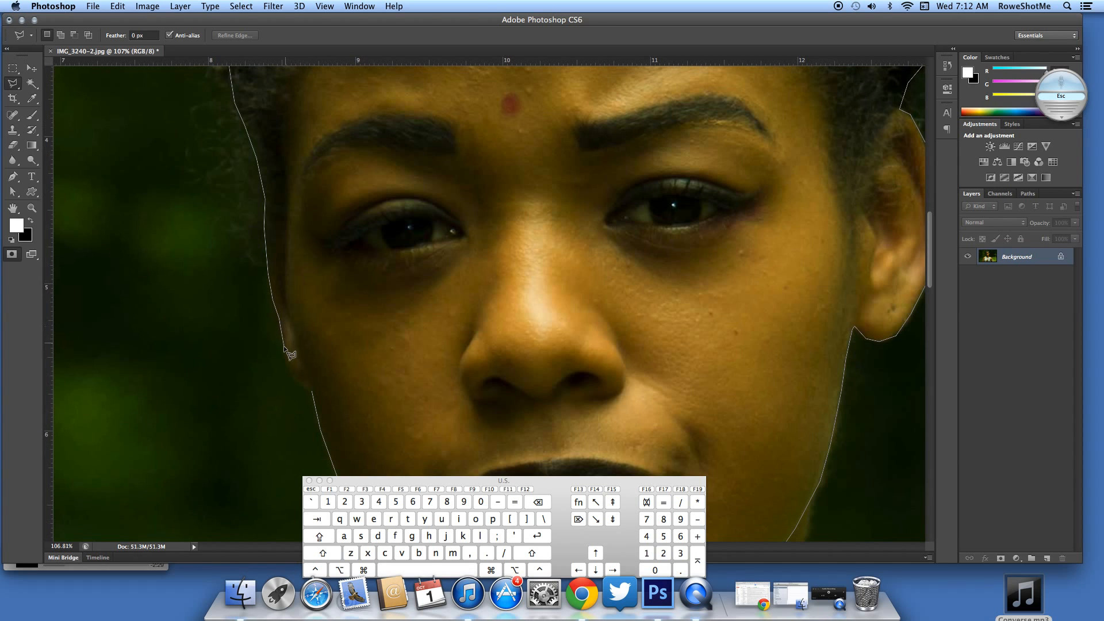
left_click(306, 389)
key("super+minus")
key("super+minus")
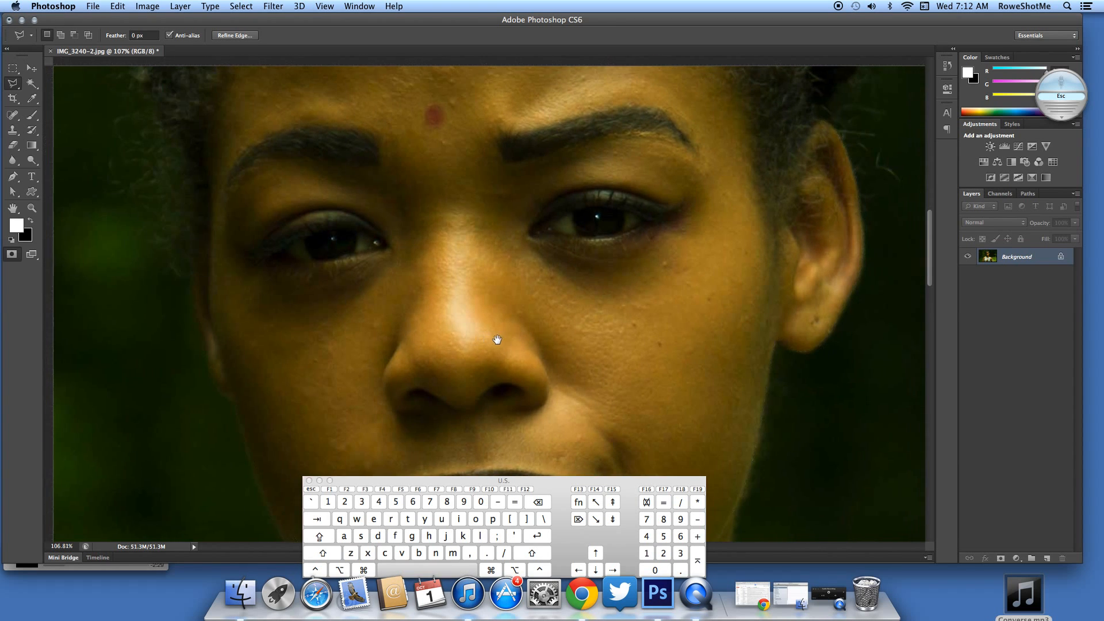
key("super+minus")
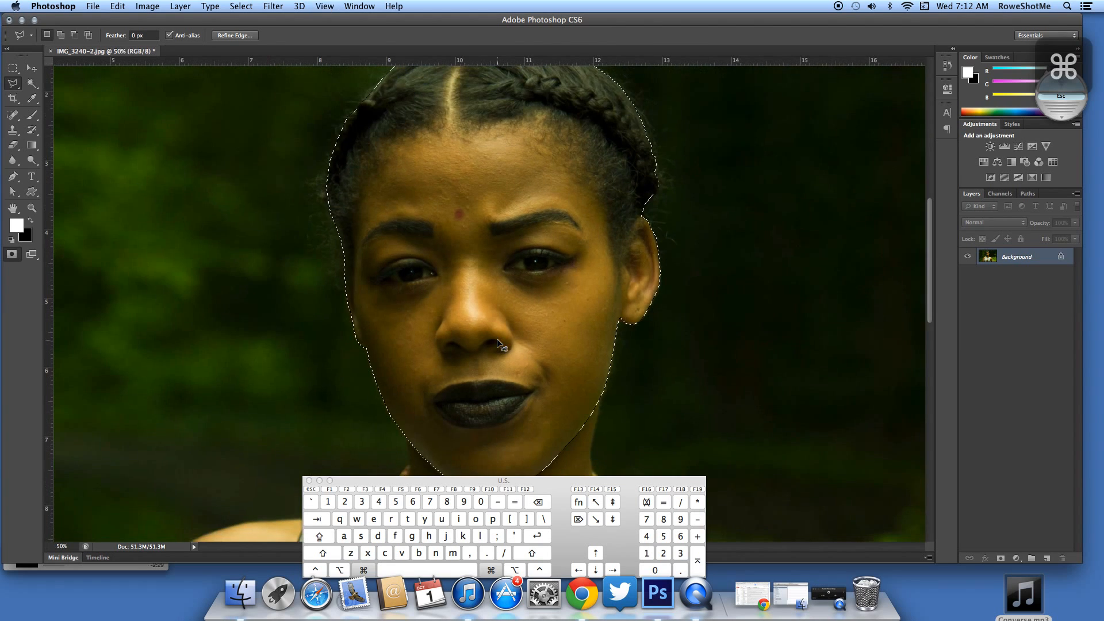
key("super+minus")
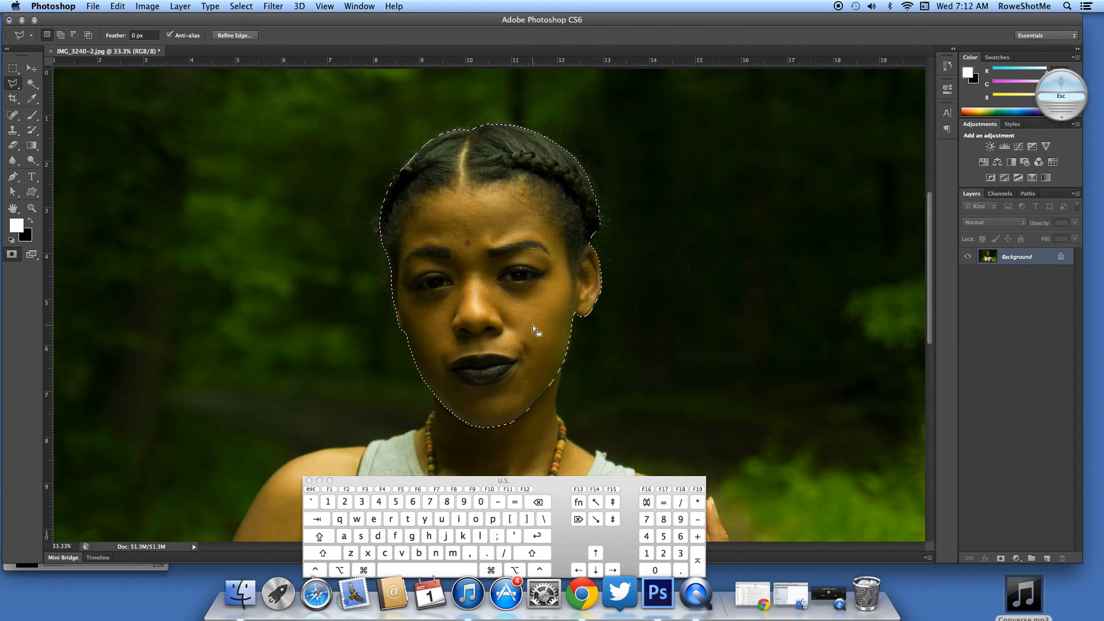
Try shifting the selected head toward the photo's left side with the Move tool, and undo the shift
key("v")
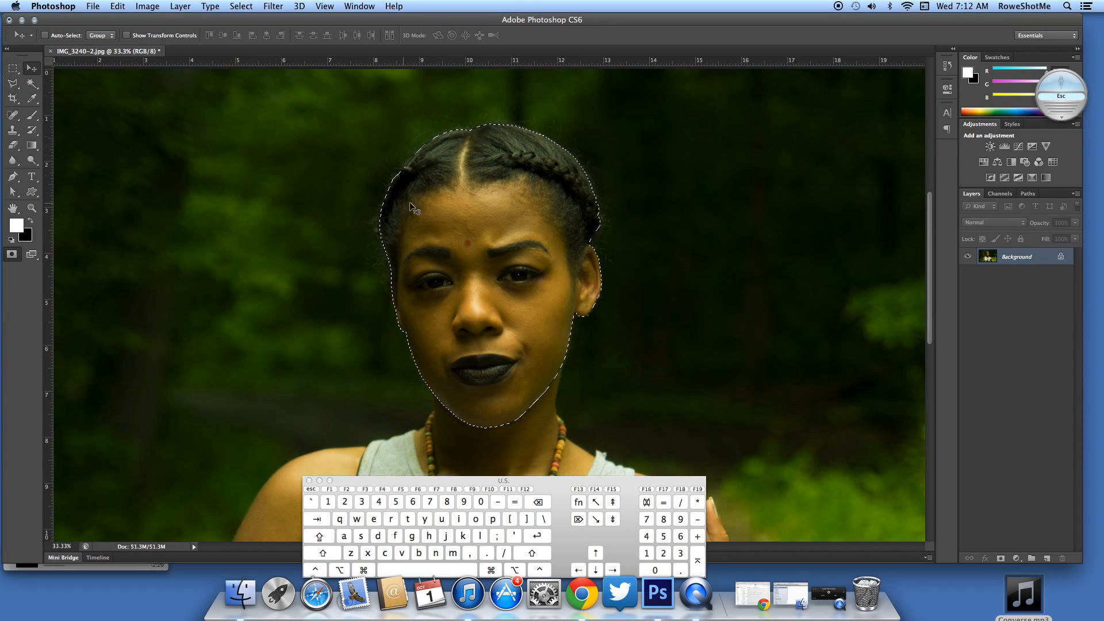
left_click_drag(474, 255, 419, 253)
key("super+z")
Try a Hue/Saturation adjustment on the selected head, altering two of its settings, and cancel it
left_click(143, 7)
mouse_move(159, 42)
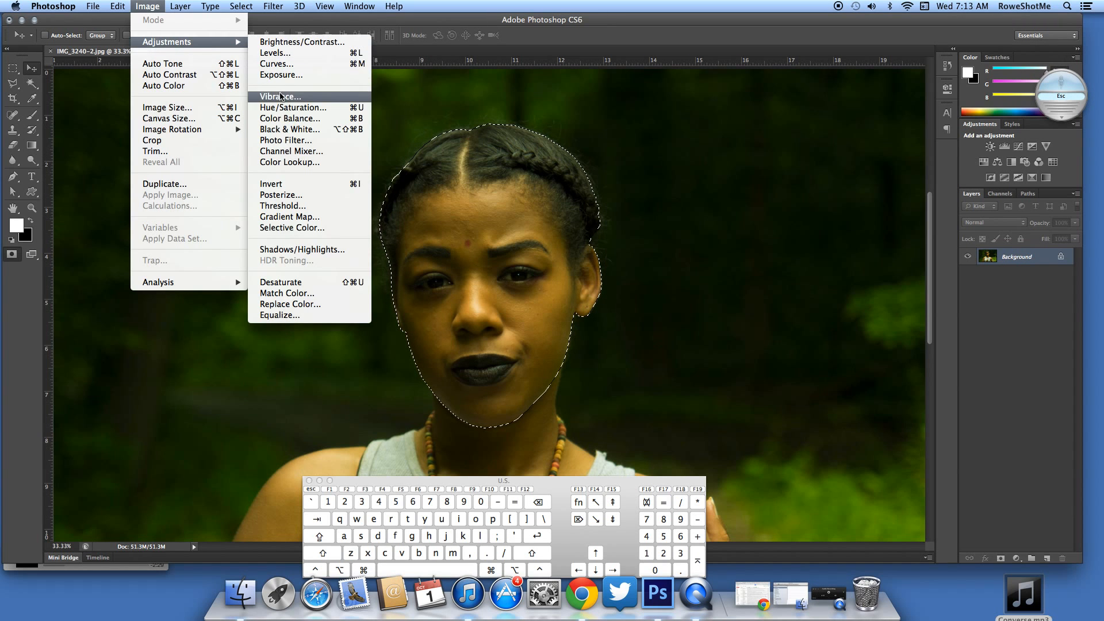
left_click(293, 107)
left_click_drag(551, 359, 676, 362)
left_click_drag(605, 390, 546, 389)
left_click(727, 335)
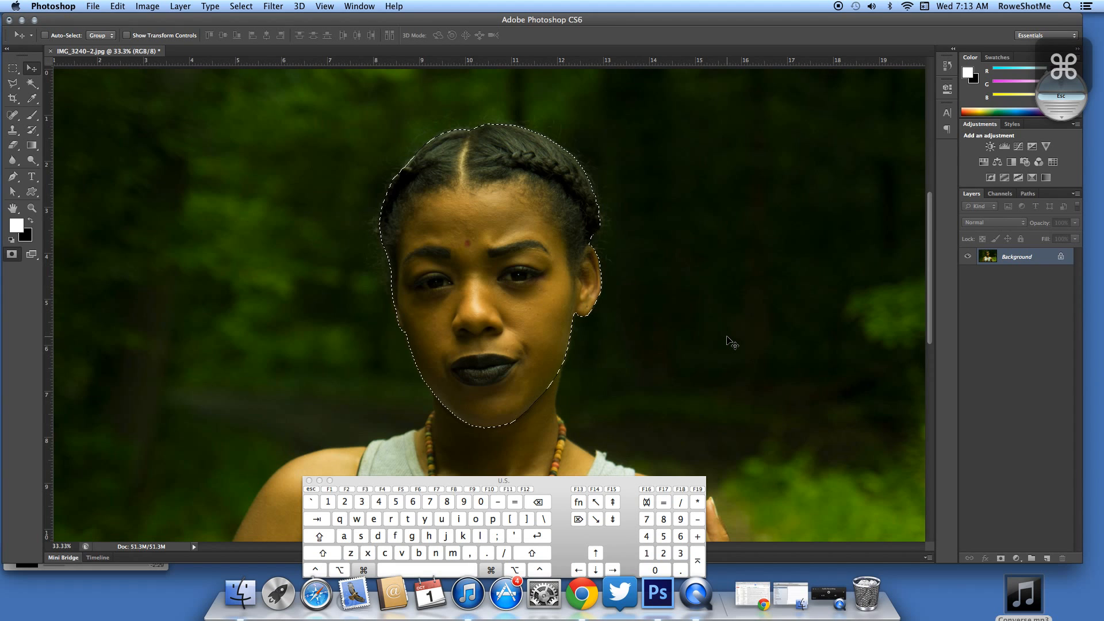
Switch to the freehand Lasso Tool and clear the head selection
key("super+minus")
key("super+minus")
key("super+minus")
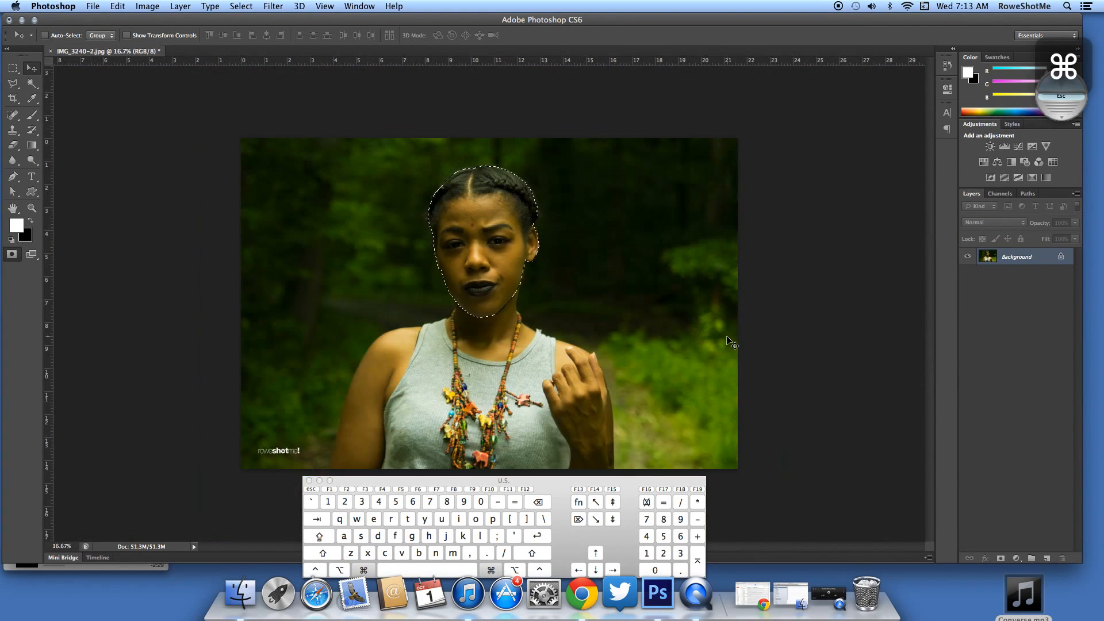
left_click(17, 85)
left_click(58, 84)
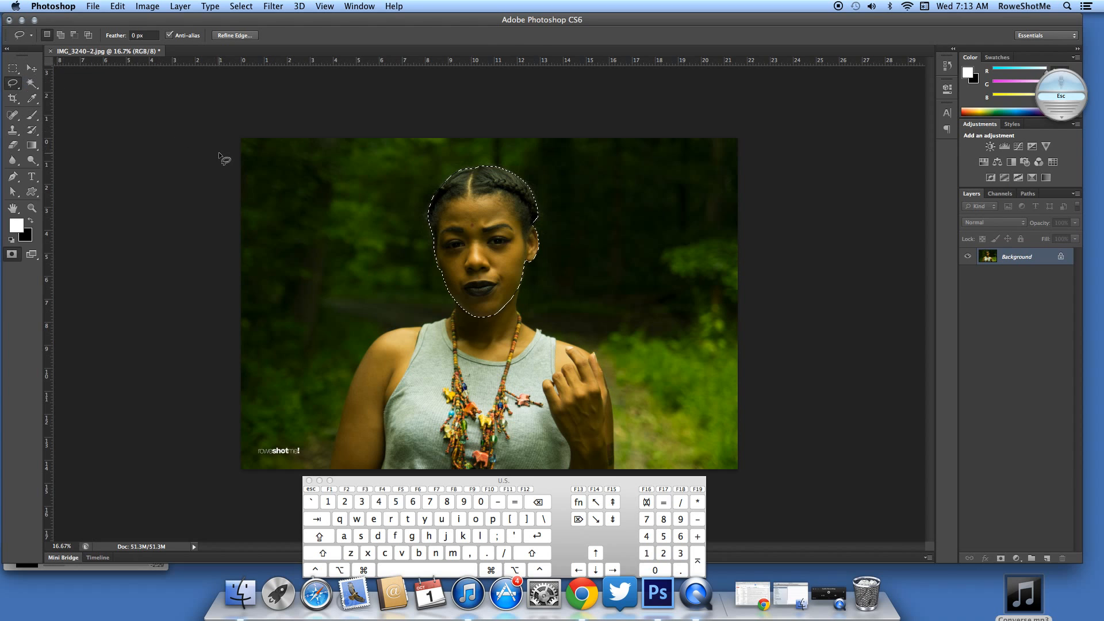
key("super+d")
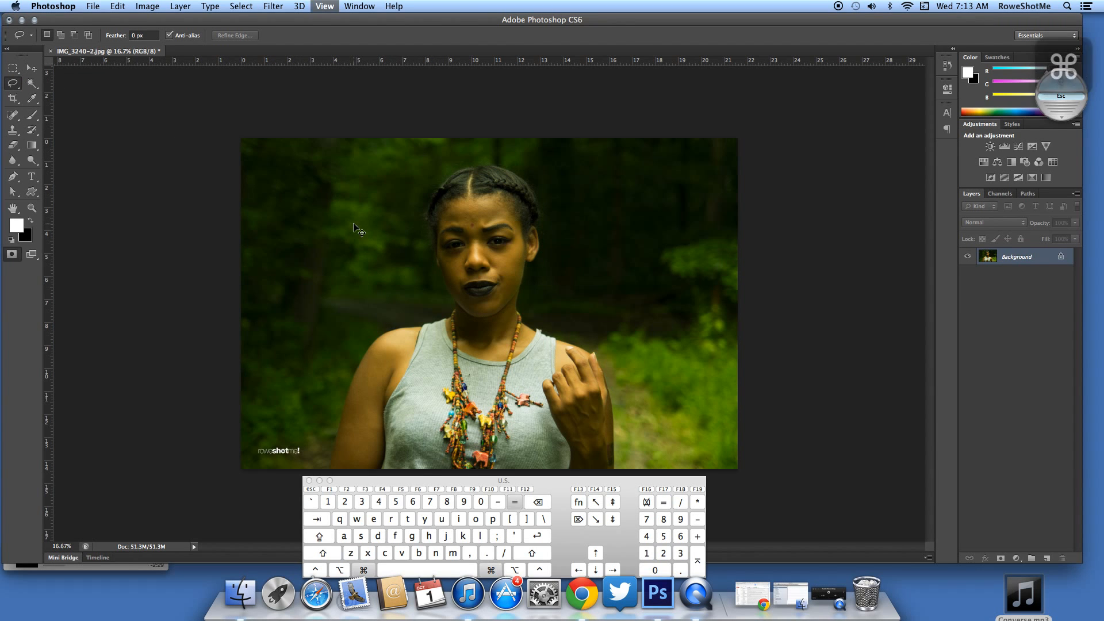
Draw a freehand lasso selection around the lips and clear it
key("super+plus")
key("super+plus")
key("super+plus")
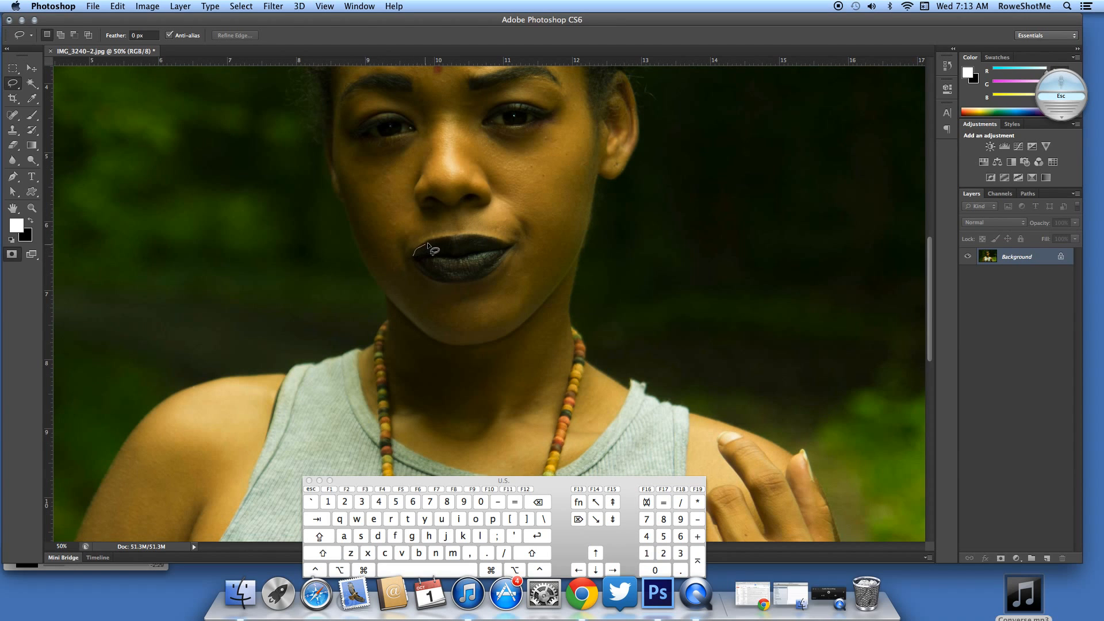
mouse_move(499, 261)
left_mouse_down()
mouse_move(461, 275)
mouse_move(416, 255)
left_mouse_up()
key("super")
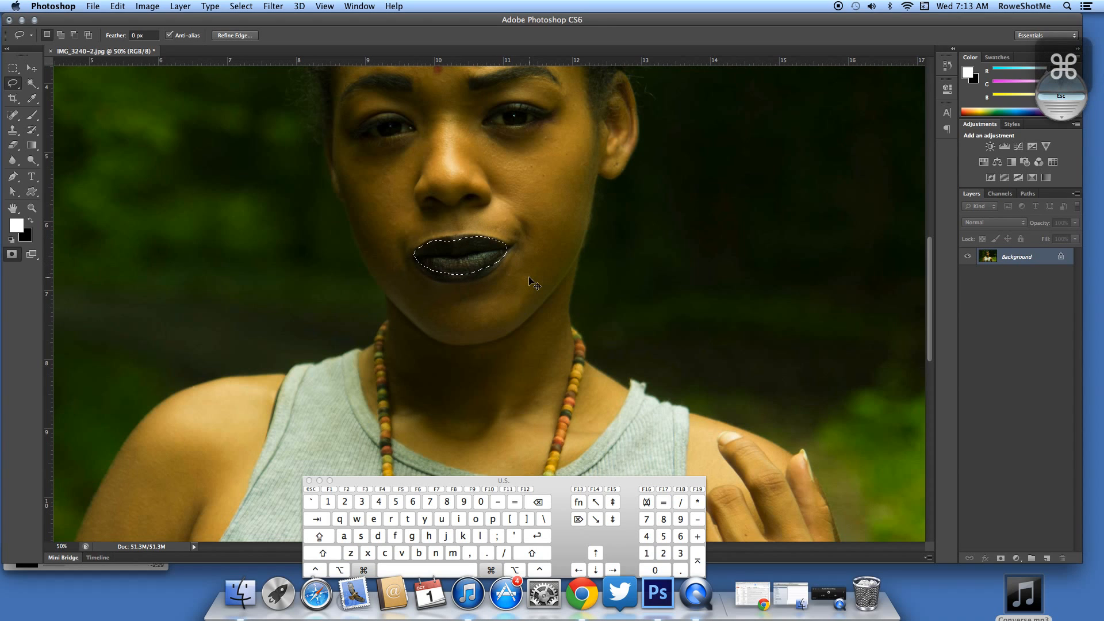
key("super+d")
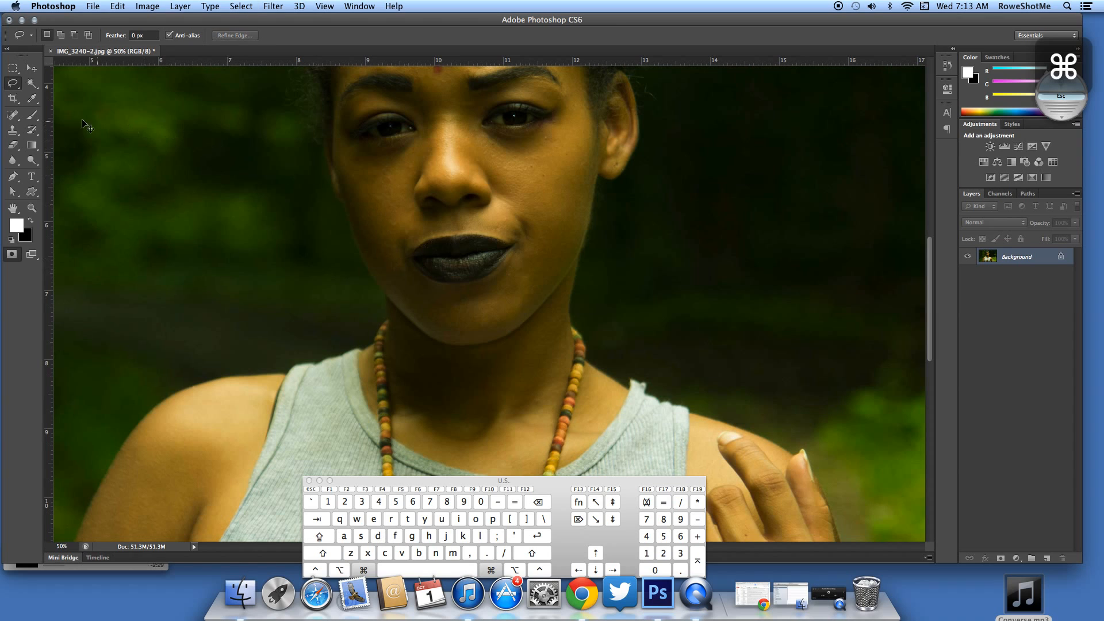
Activate the Magnetic Lasso Tool with the default black and white colours, leaving the lips deselected
left_click(23, 86)
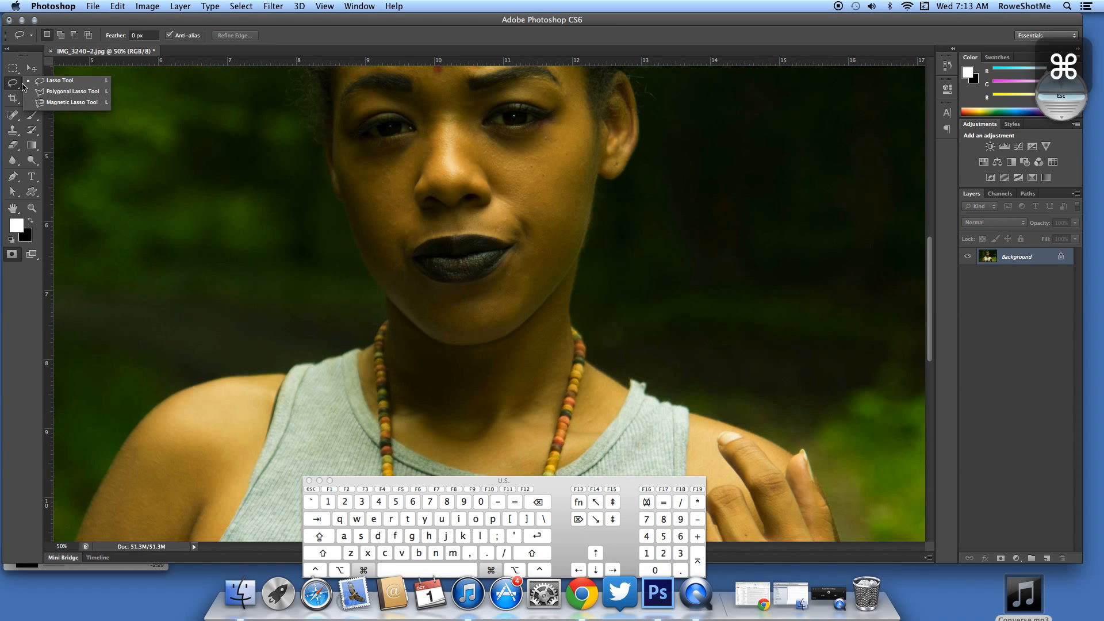
left_click(50, 103)
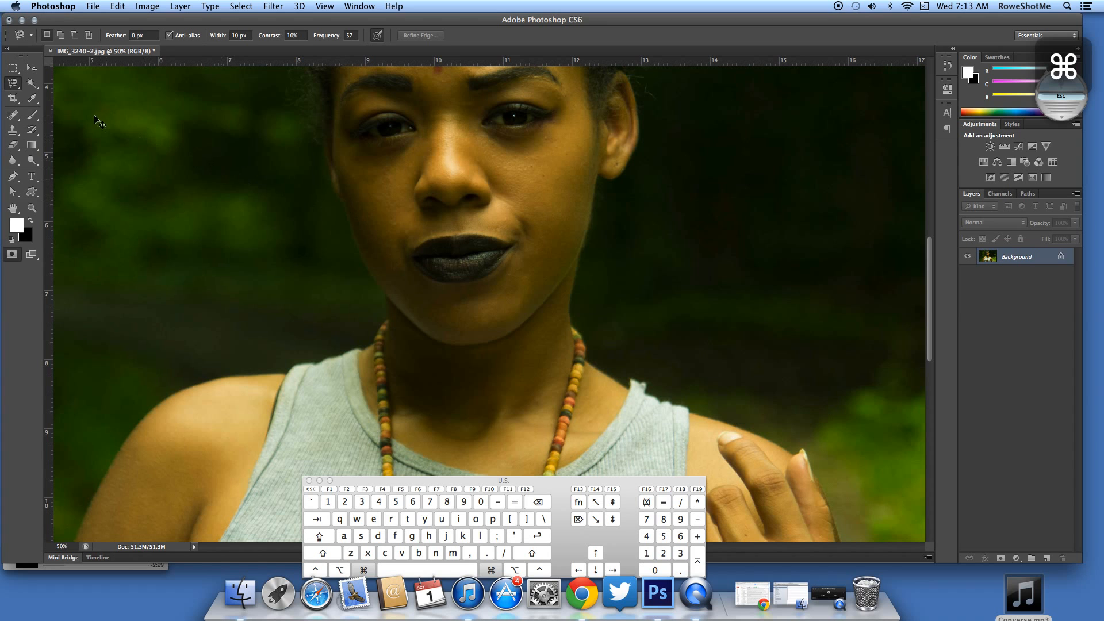
key("super+z")
key("d")
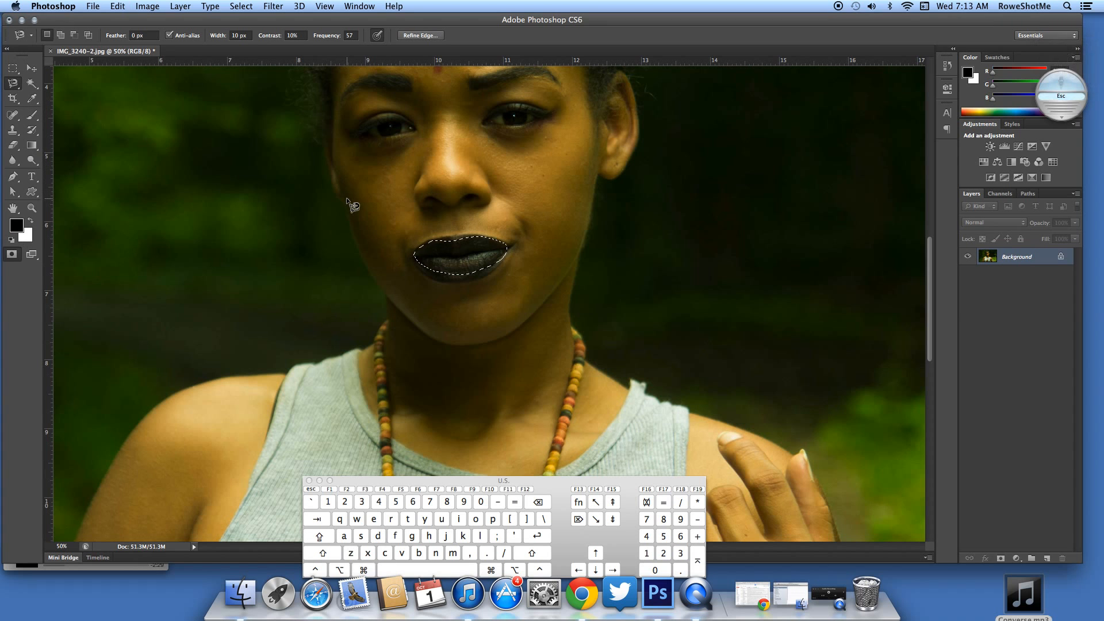
key("super+d")
Trace a Magnetic Lasso path down the edge of the cheek on the photo's left side, starting just below the ear
key("z")
left_click_drag(344, 200, 400, 240)
key("l")
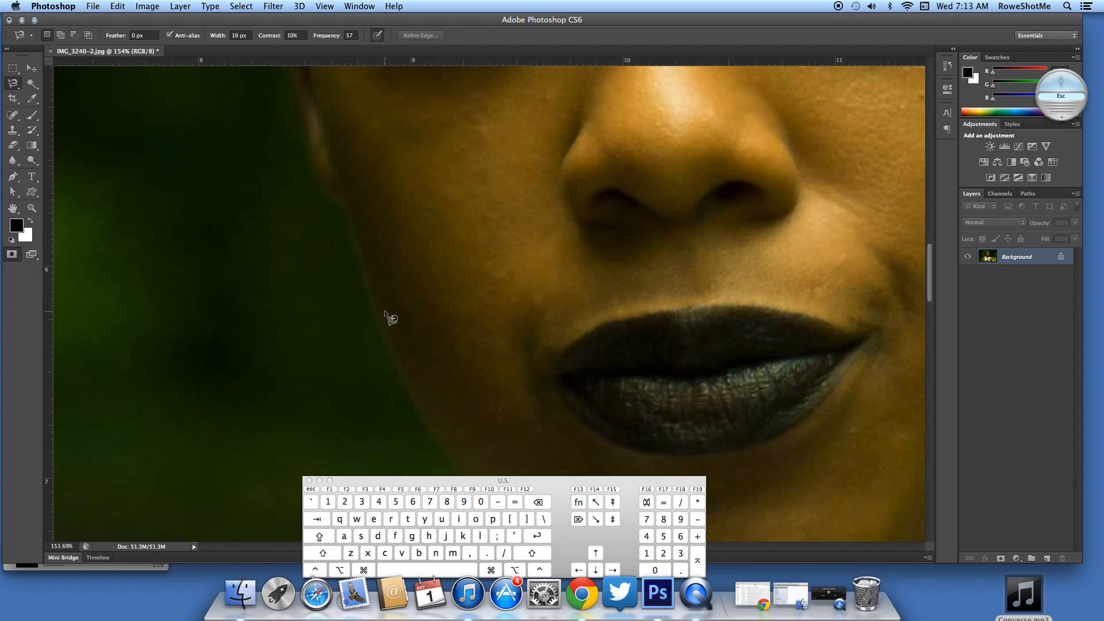
key("space")
left_click_drag(443, 416, 439, 299)
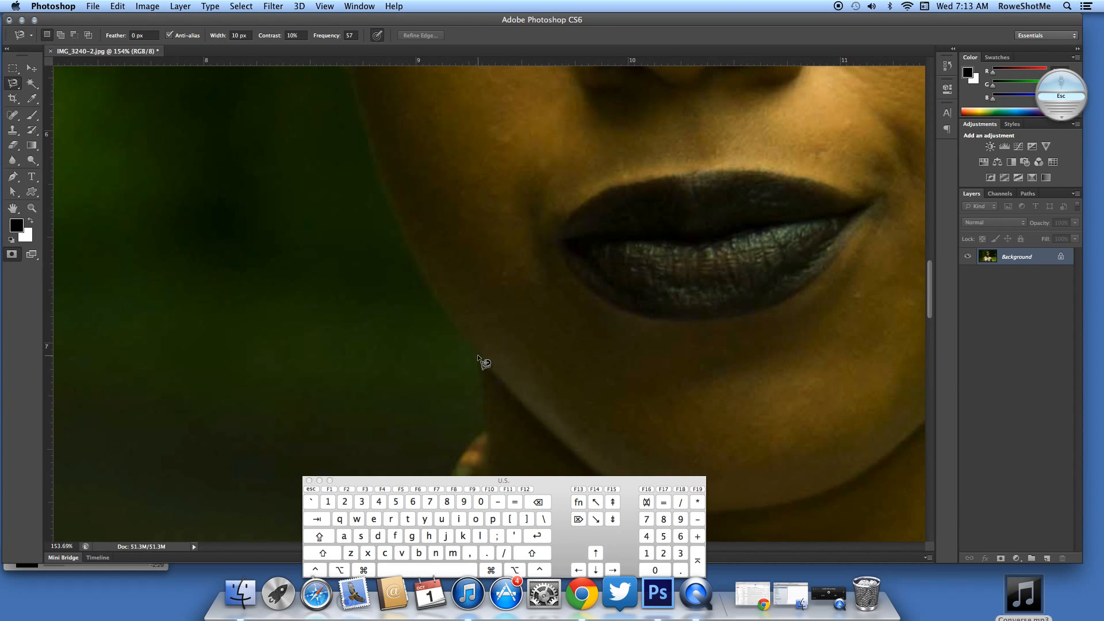
key("space")
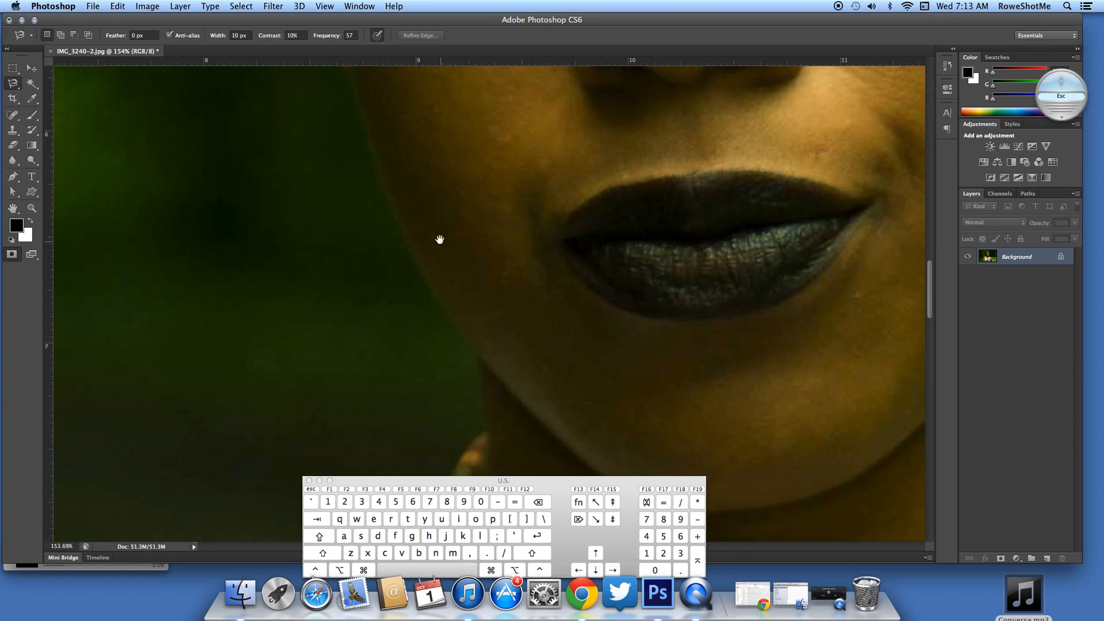
left_click_drag(439, 242, 506, 352)
left_click(419, 193)
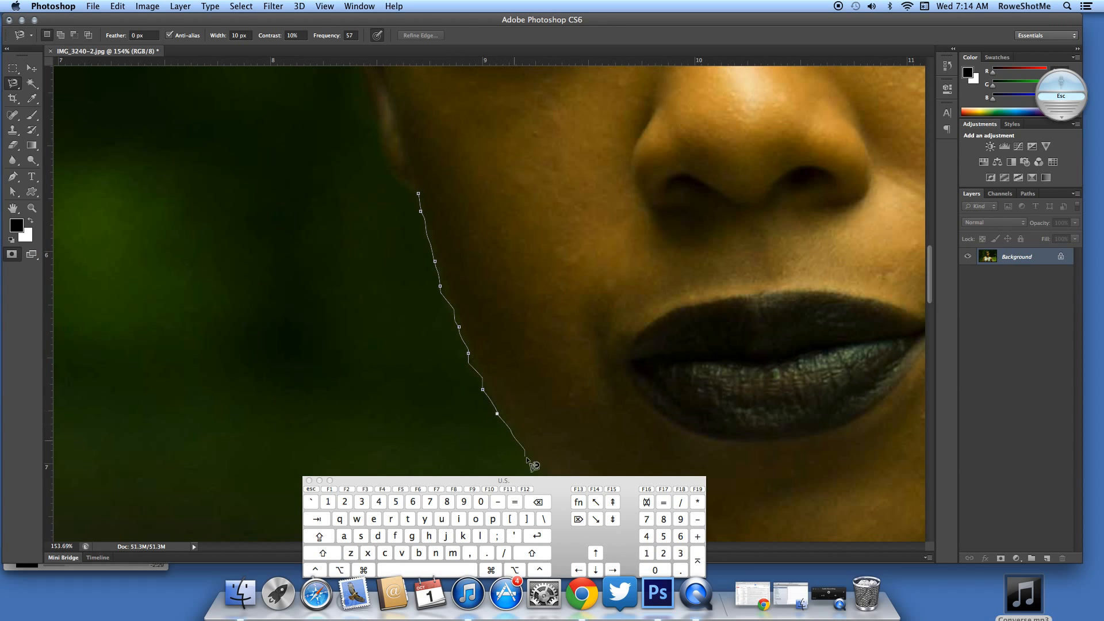
Close the magnetic lasso path beside the neck and clear the resulting selection
key("space")
left_click_drag(549, 472, 471, 293)
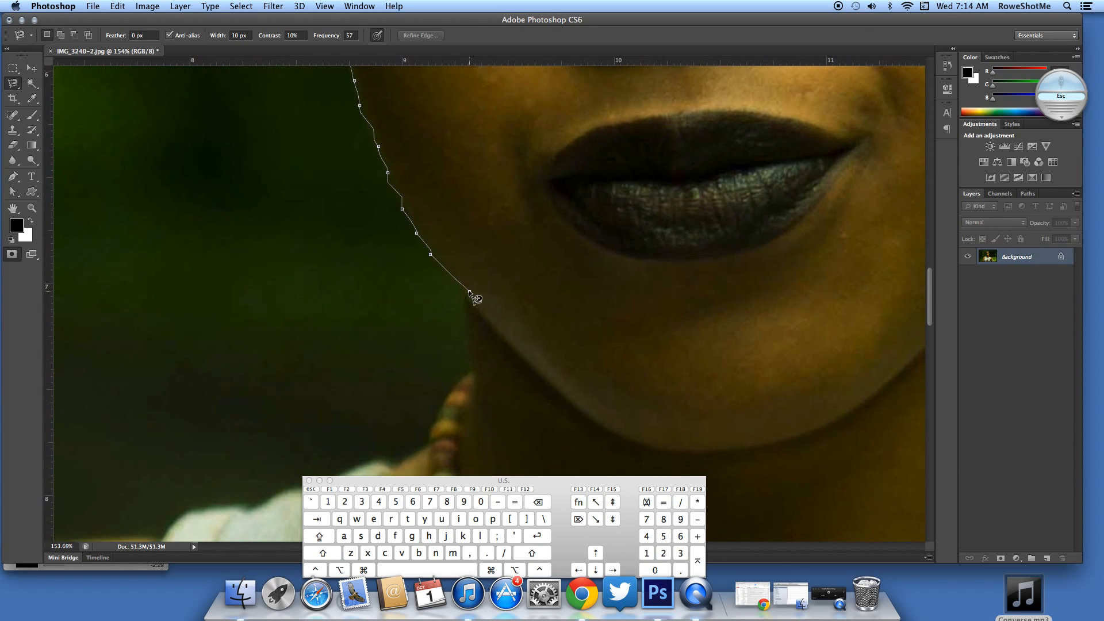
double_click(472, 371)
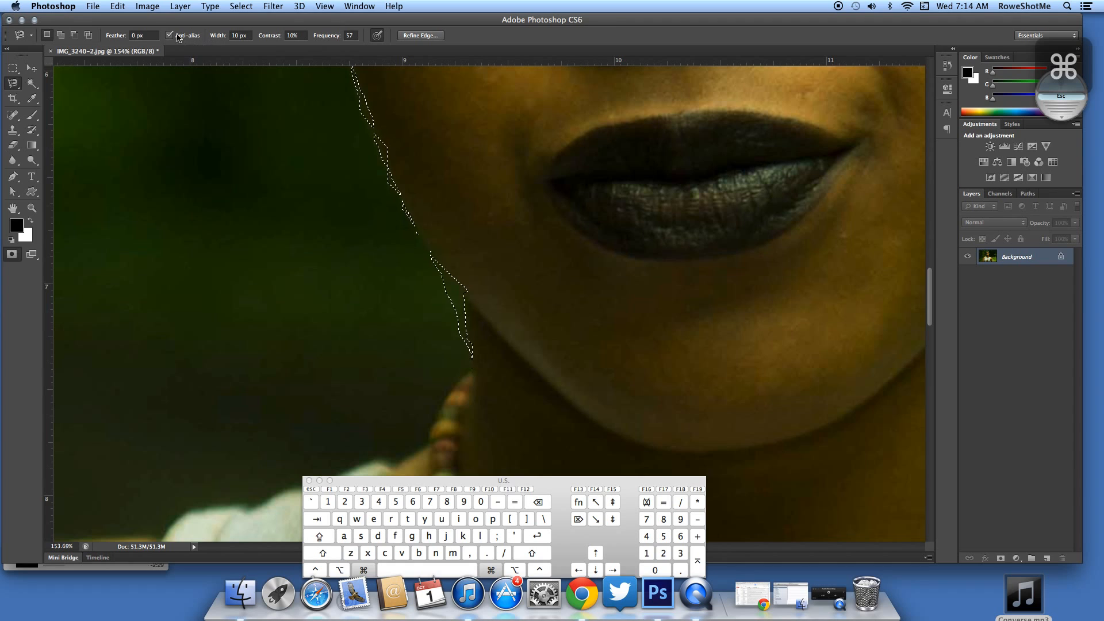
key("cmd+d")
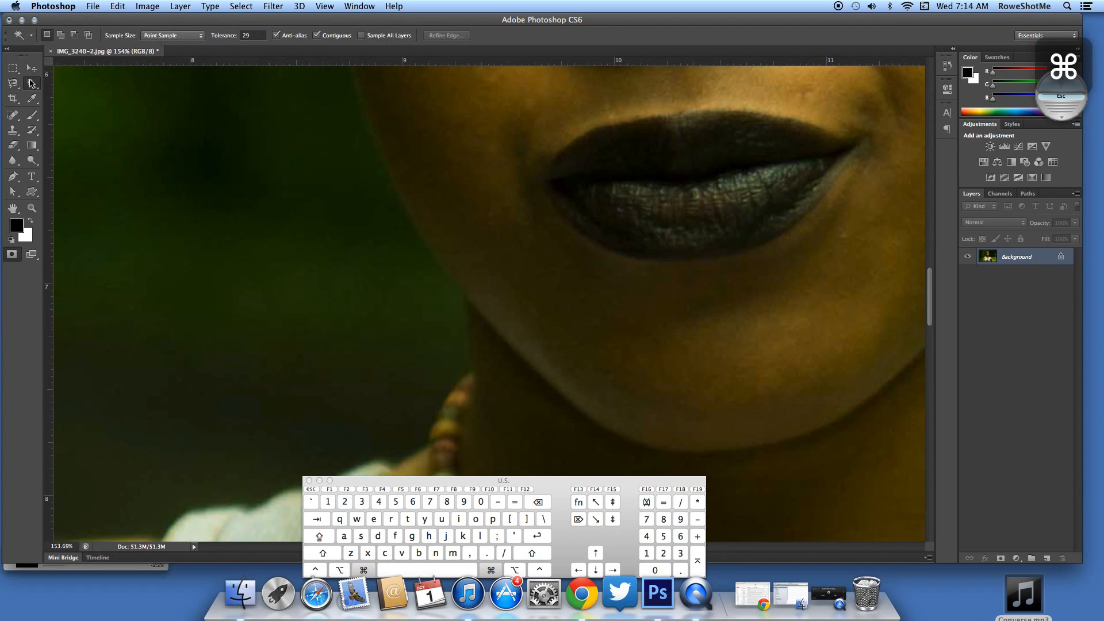
Switch from the Magic Wand Tool to the Quick Selection Tool
left_click(32, 84)
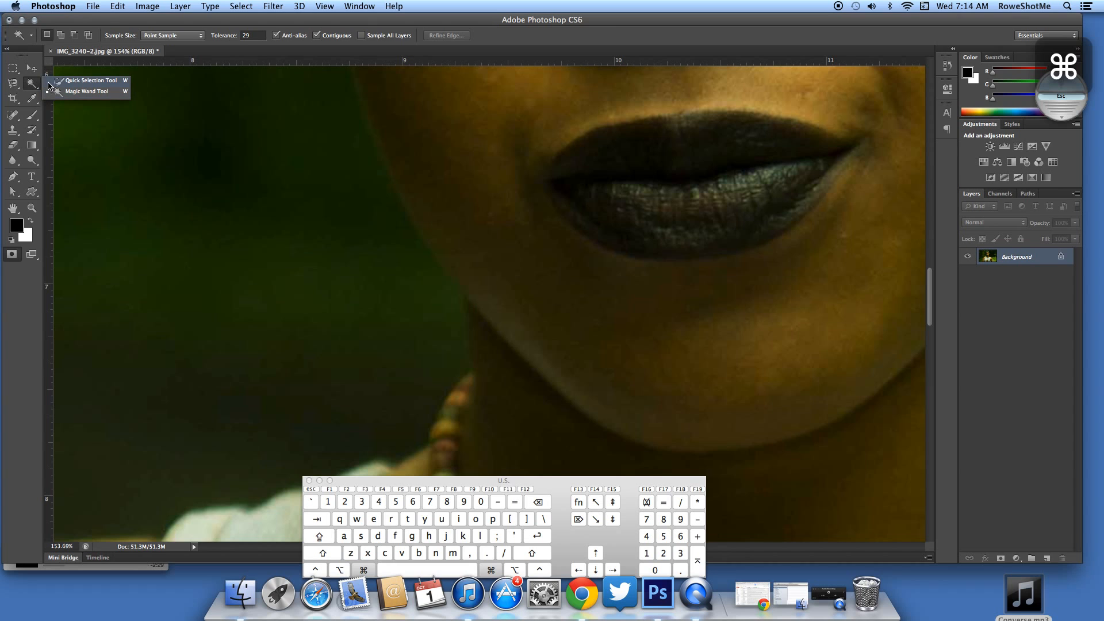
left_click(75, 82)
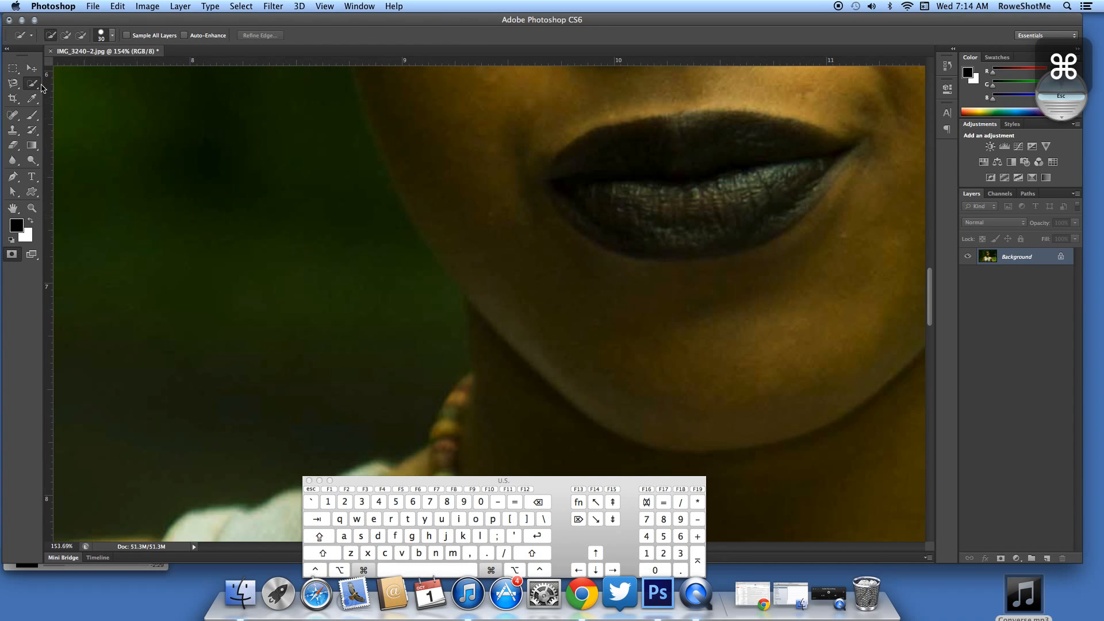
key("super+space")
left_click_drag(498, 185, 304, 187)
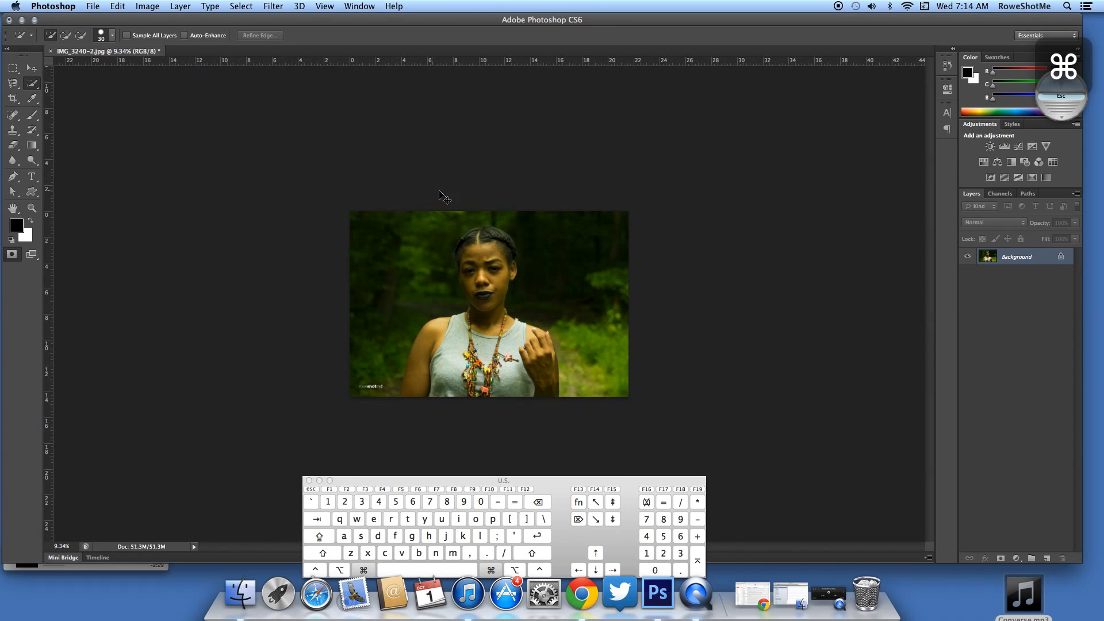
Paint a quick selection over the cheeks, chin, forehead and ear with the Quick Selection Tool
key("=")
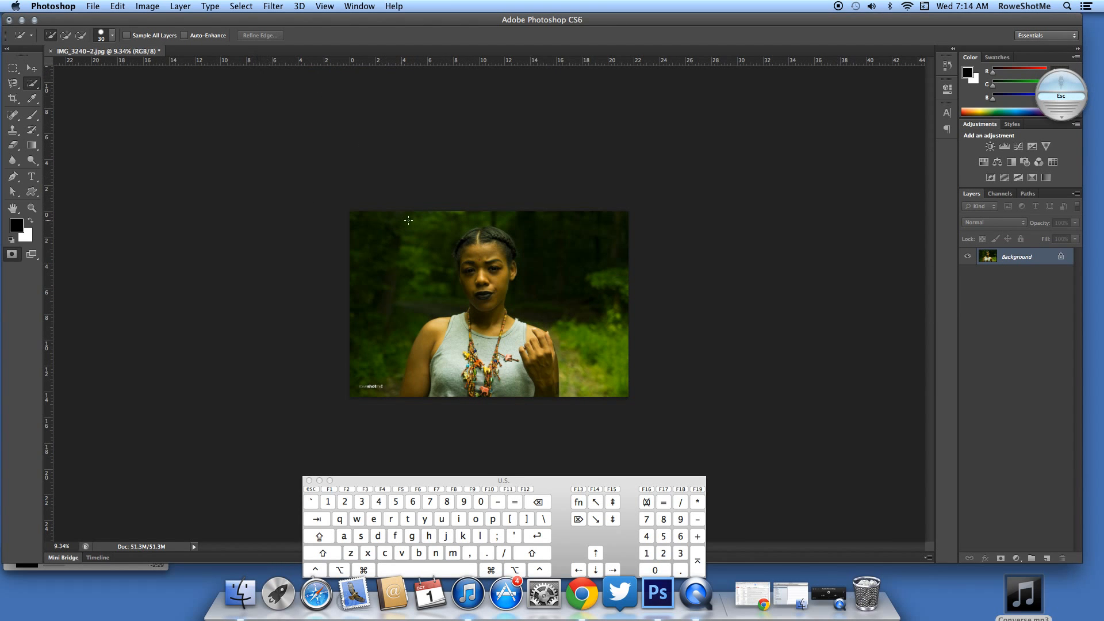
key("super+=")
key("super+=")
key("super+=")
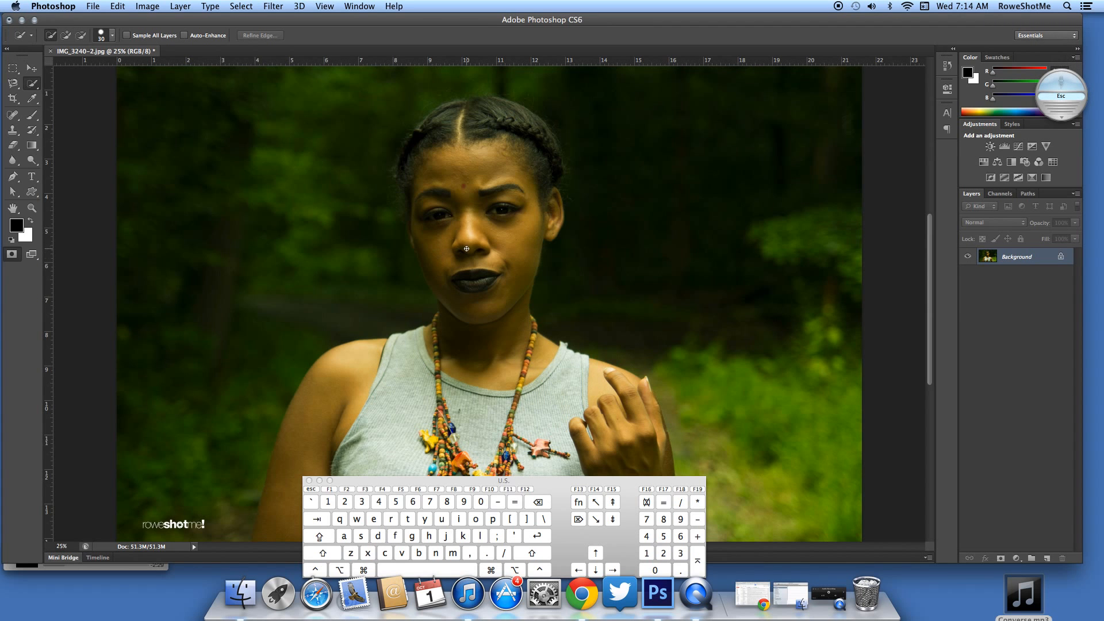
key("super+=")
key("super+=")
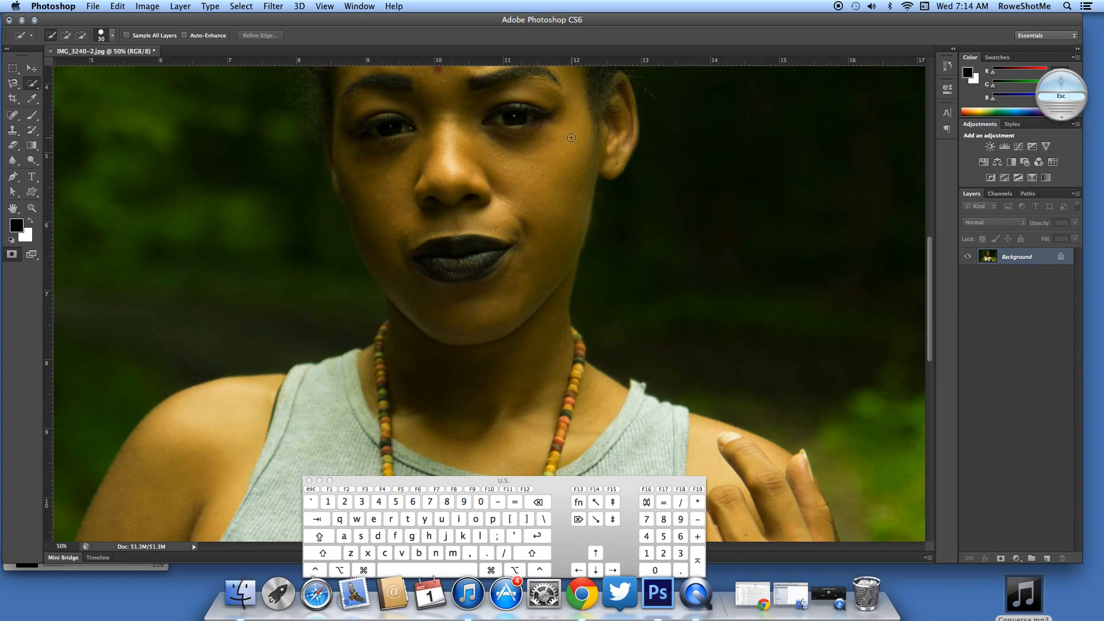
left_click(568, 158)
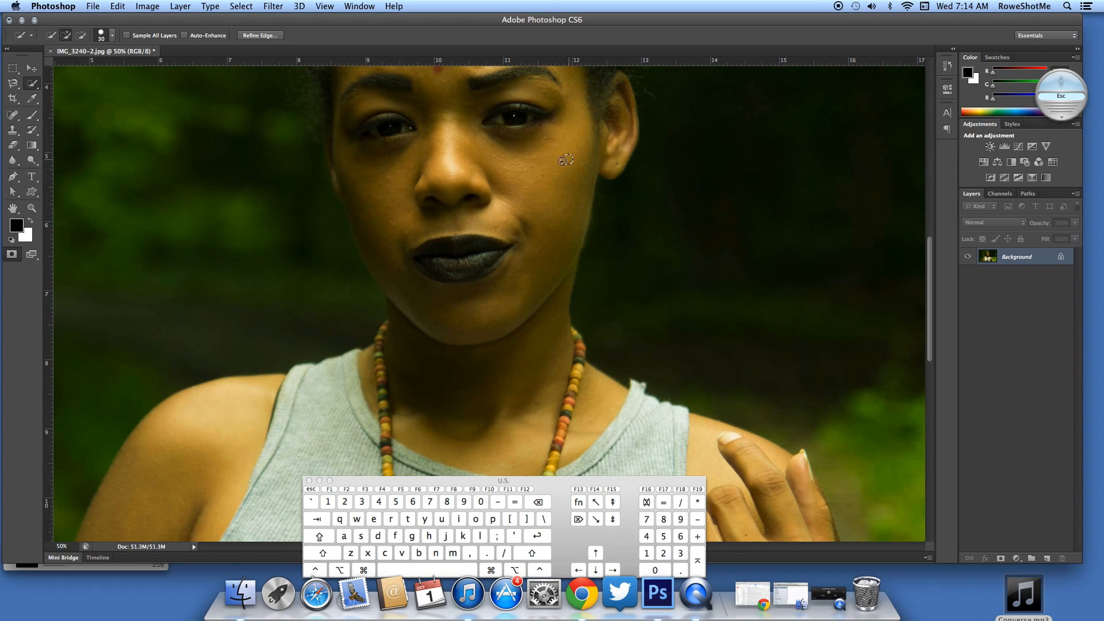
left_click_drag(556, 175, 542, 222)
mouse_move(484, 163)
left_mouse_down()
mouse_move(436, 124)
mouse_move(412, 171)
mouse_move(376, 207)
mouse_move(344, 157)
mouse_move(372, 244)
mouse_move(435, 307)
left_mouse_up()
key("space")
mouse_move(551, 115)
left_mouse_down()
mouse_move(603, 240)
mouse_move(619, 218)
mouse_move(592, 177)
mouse_move(493, 134)
mouse_move(442, 133)
mouse_move(441, 117)
mouse_move(475, 96)
left_mouse_up()
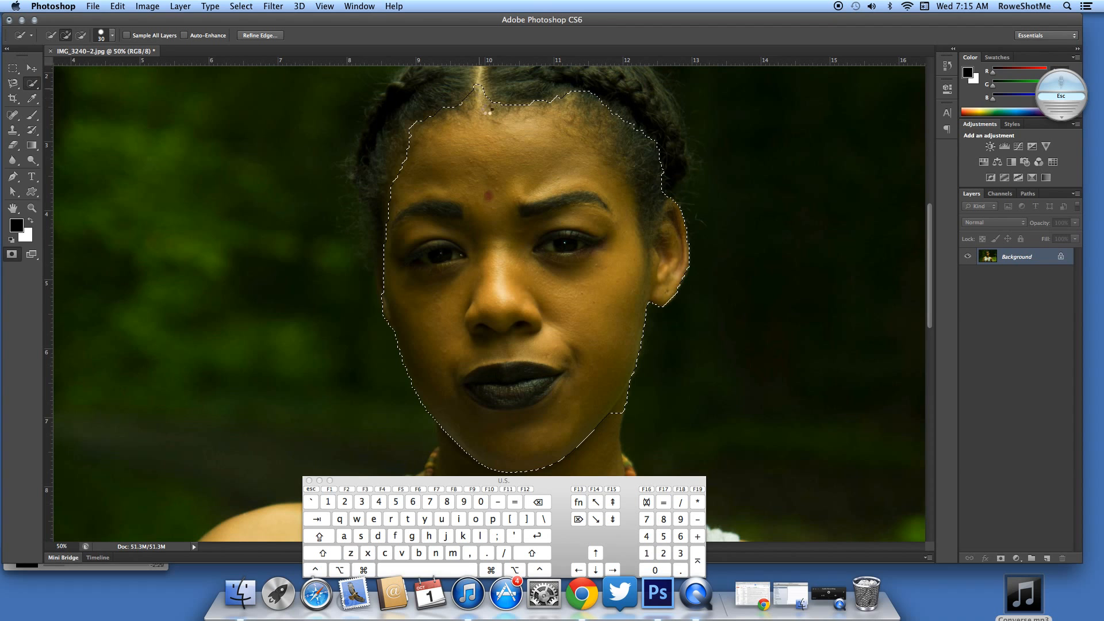
scroll(500, 111, "down", 5)
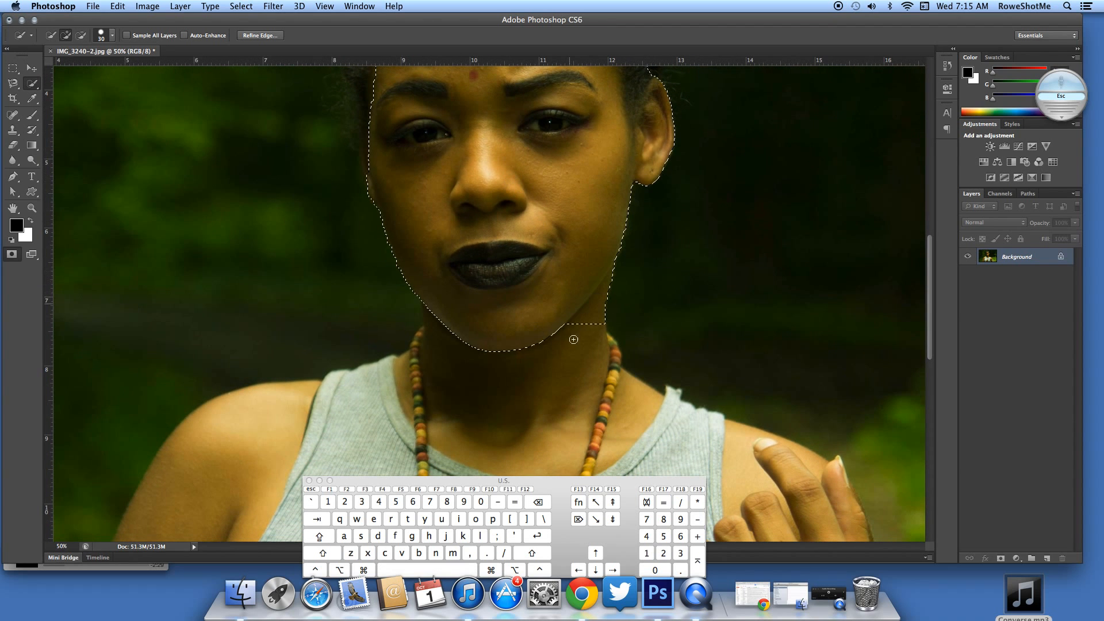
Extend the quick selection over the braided hair and down the edge of the face on the photo's left side
key("super+minus")
key("super+minus")
key("super+minus")
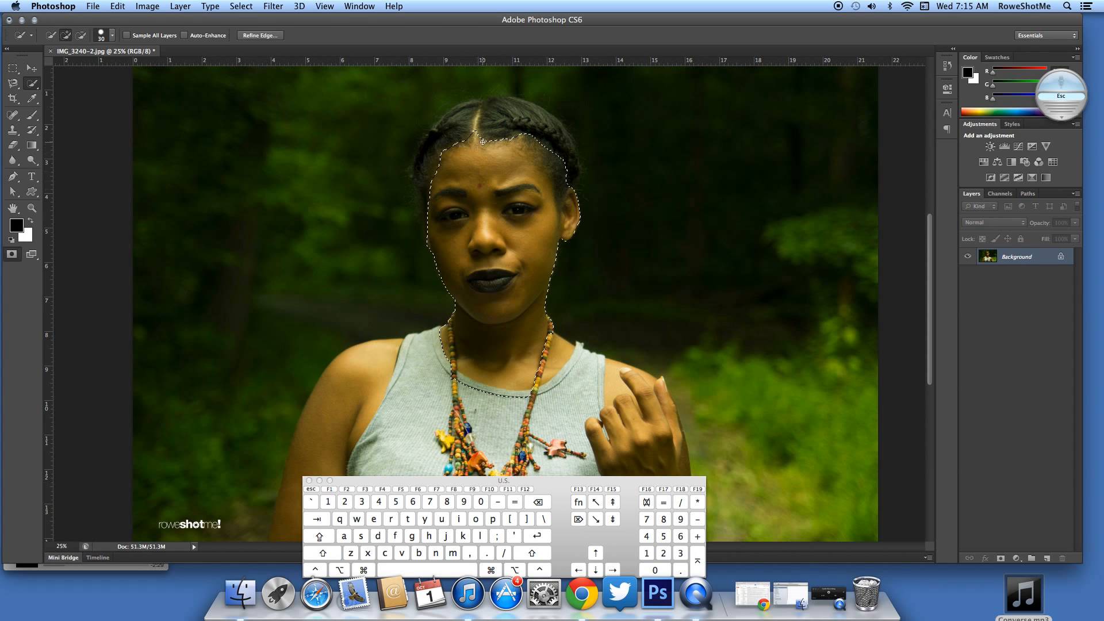
left_click_drag(468, 136, 432, 186)
mouse_move(461, 122)
left_mouse_down()
mouse_move(535, 114)
mouse_move(569, 142)
left_mouse_up()
mouse_move(462, 114)
left_mouse_down()
mouse_move(427, 148)
mouse_move(416, 183)
mouse_move(431, 259)
left_mouse_up()
Clear the quick selection around the head and neck
key("z")
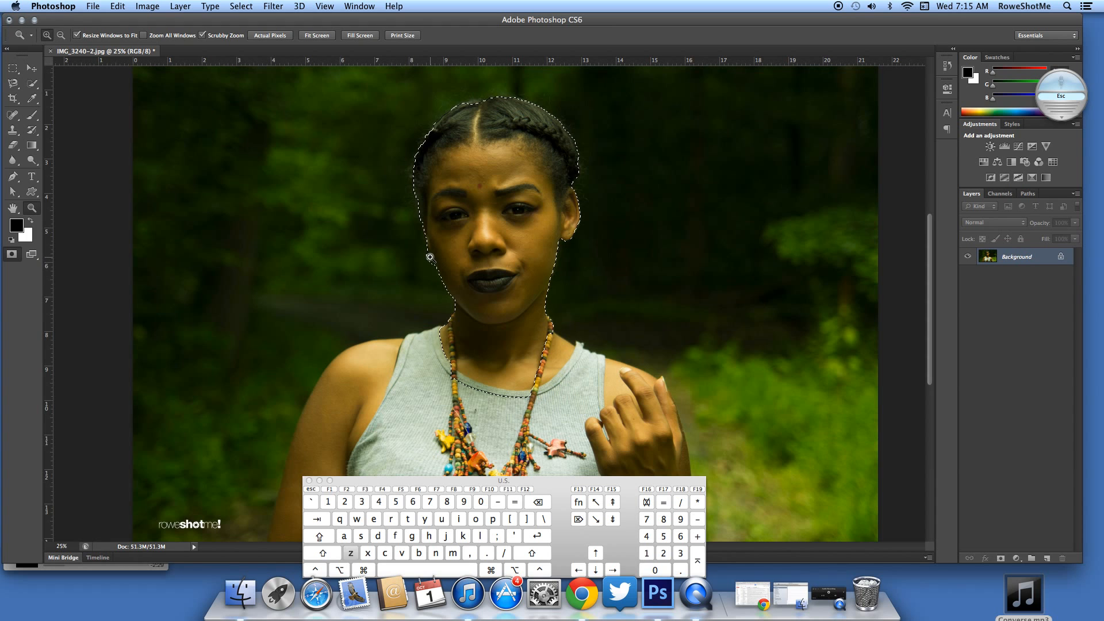
left_click(451, 255)
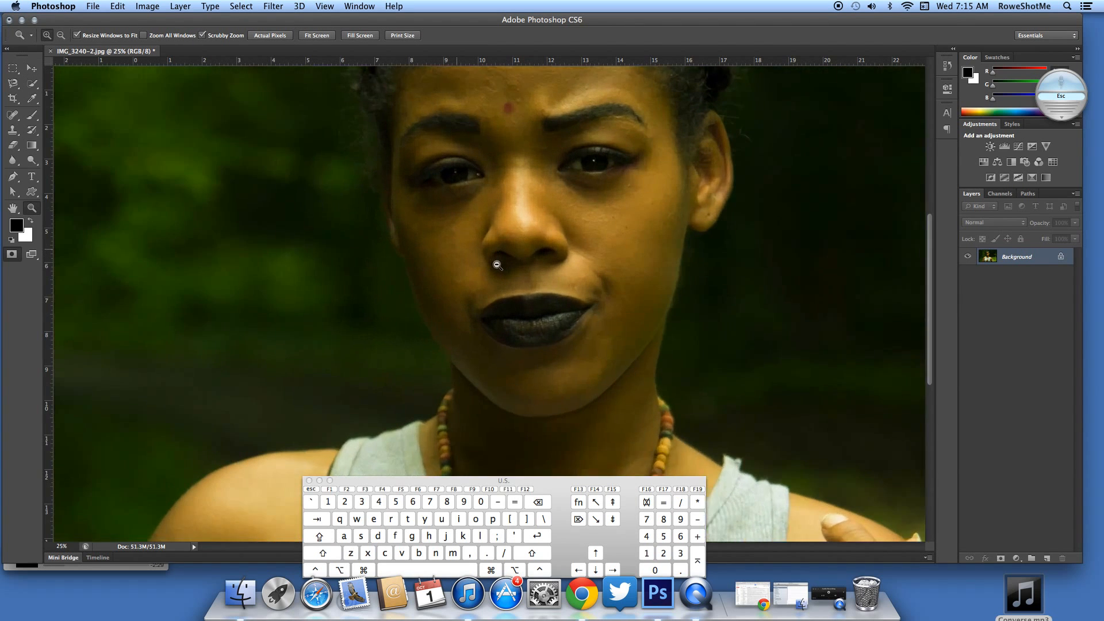
left_click(30, 86)
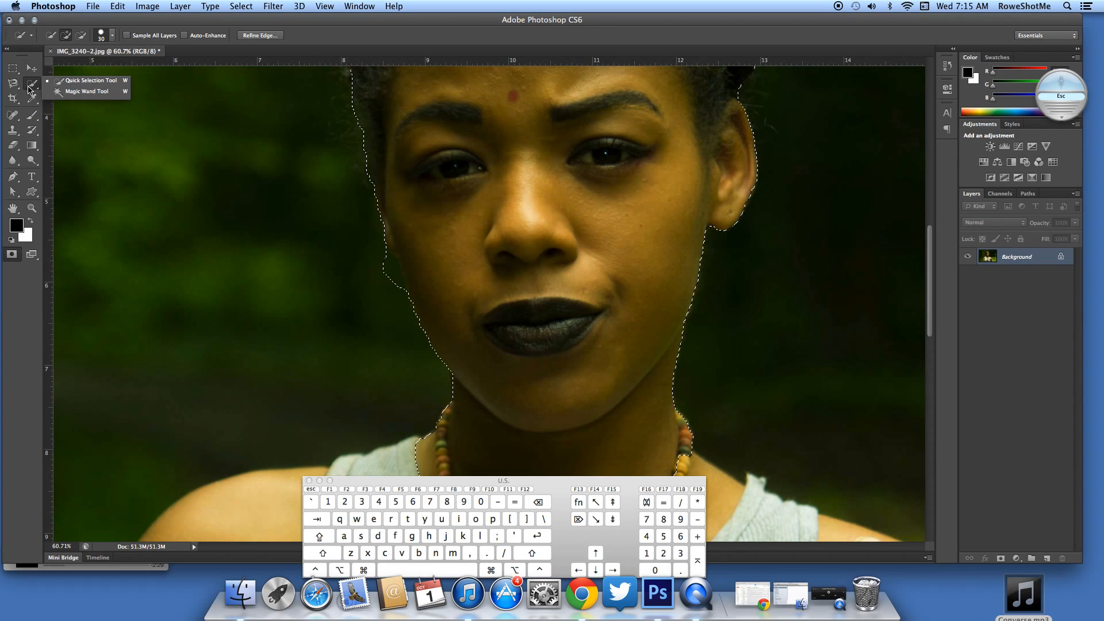
left_click(131, 103)
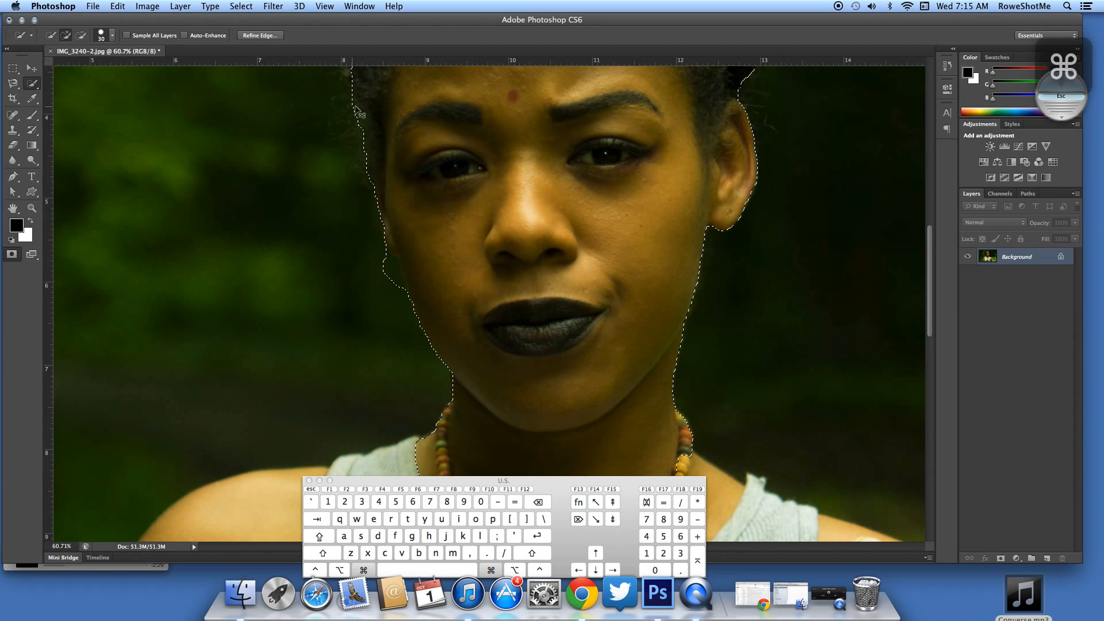
left_click(212, 6)
mouse_move(242, 6)
left_click(249, 31)
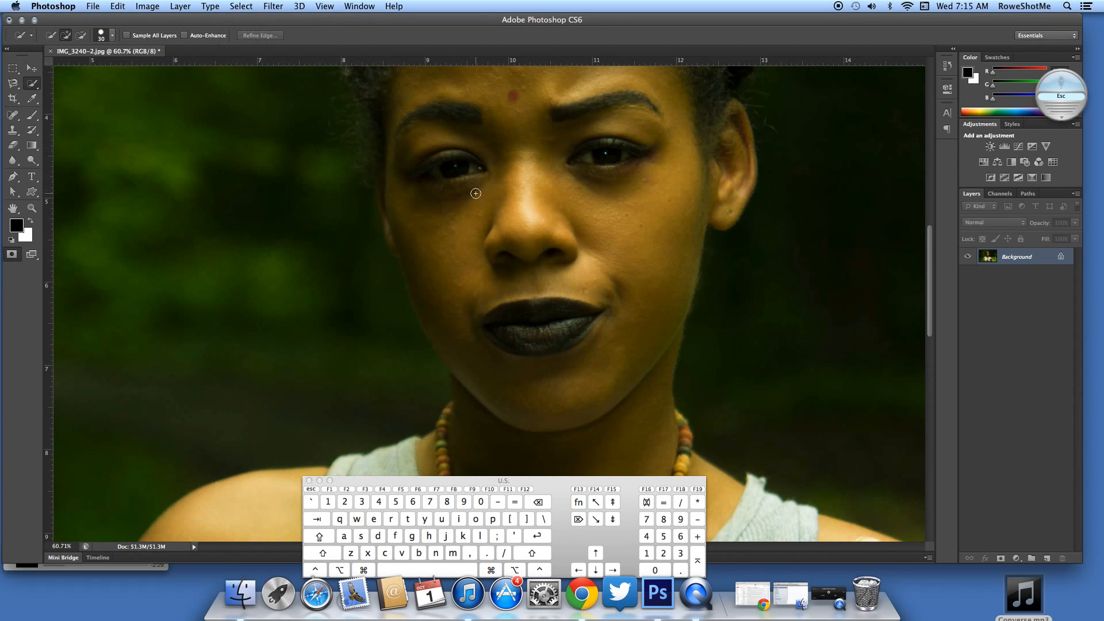
Switch to the Magic Wand Tool and select the skin patch beside the nose, keeping the sample size at Point Sample
left_click(35, 85)
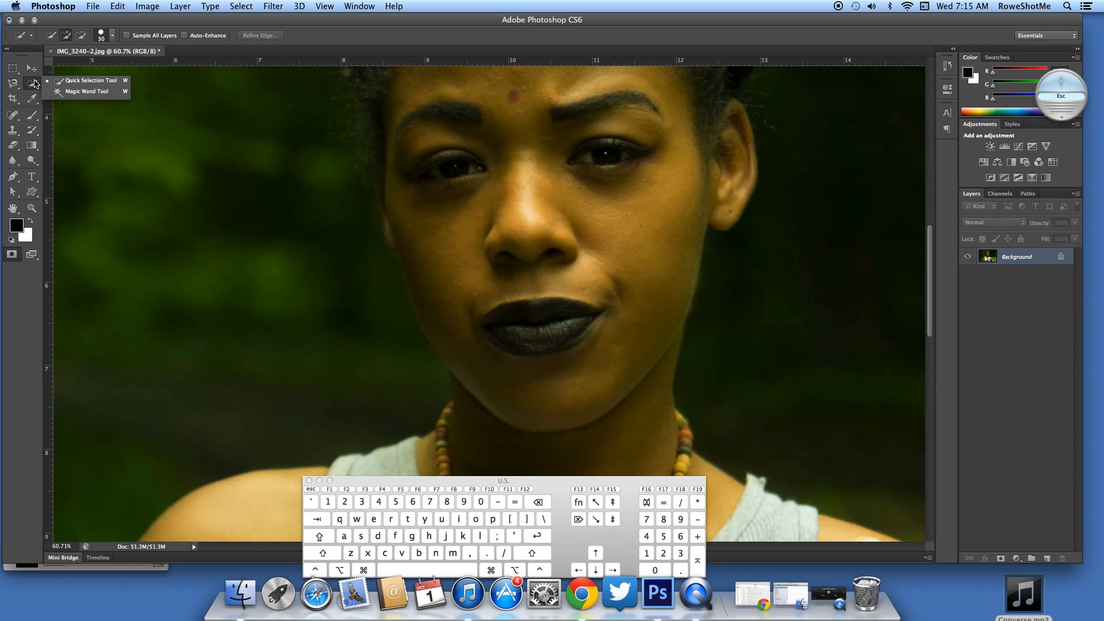
left_click(93, 92)
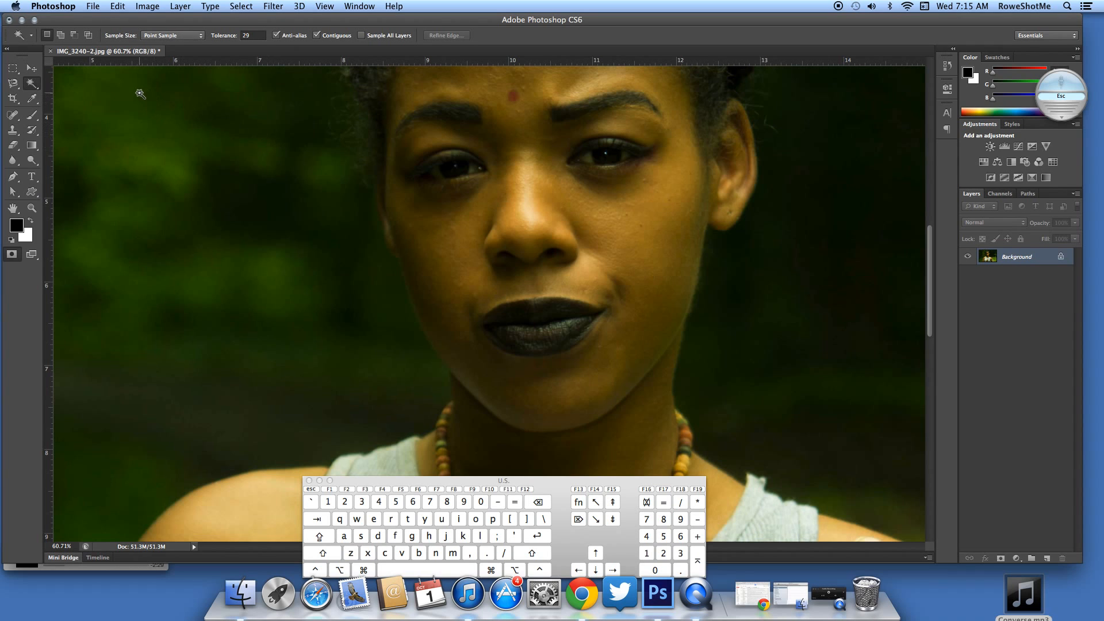
left_click(589, 267)
left_click(163, 35)
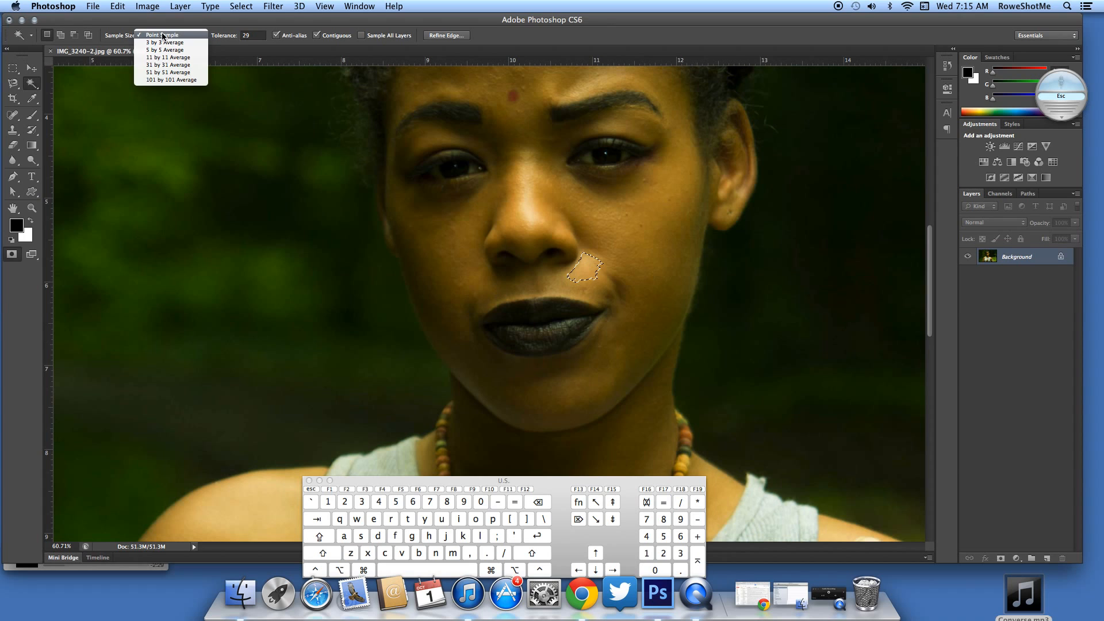
left_click(163, 35)
Select from the cheek with the Magic Wand at a tolerance of 135, and clear the resulting selection
left_click_drag(217, 40, 224, 38)
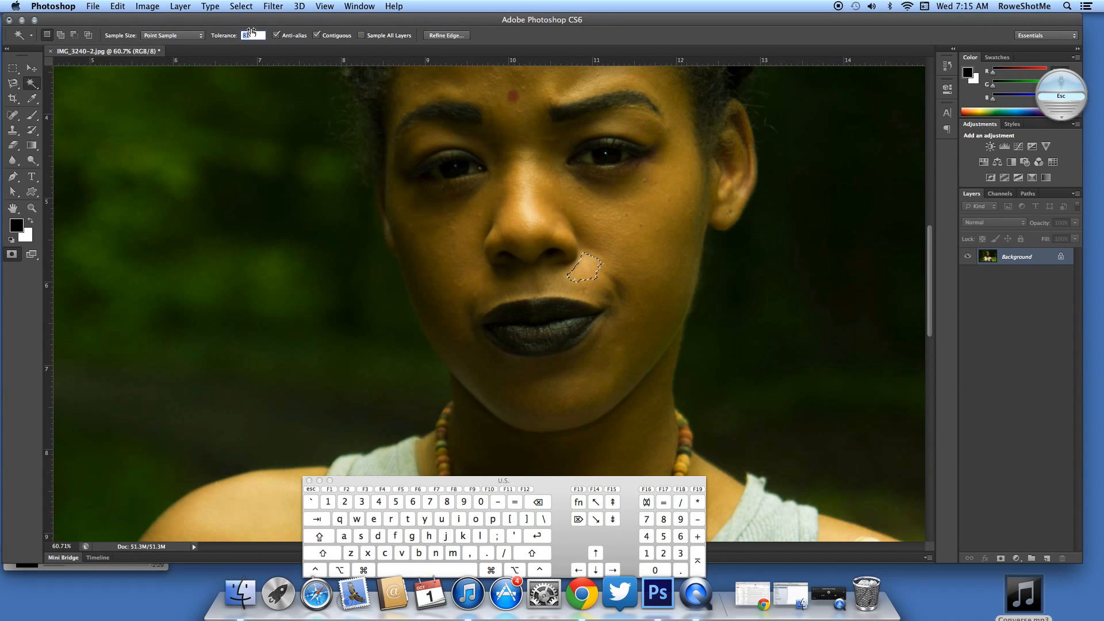
left_click_drag(279, 30, 281, 31)
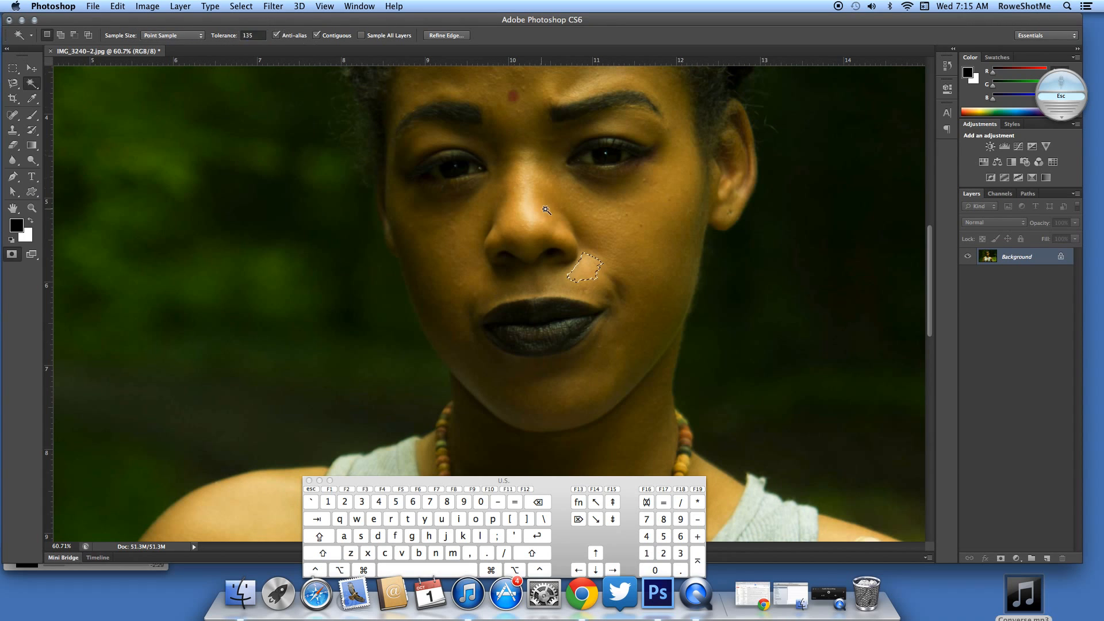
left_click(604, 237)
key("super+minus")
key("super+minus")
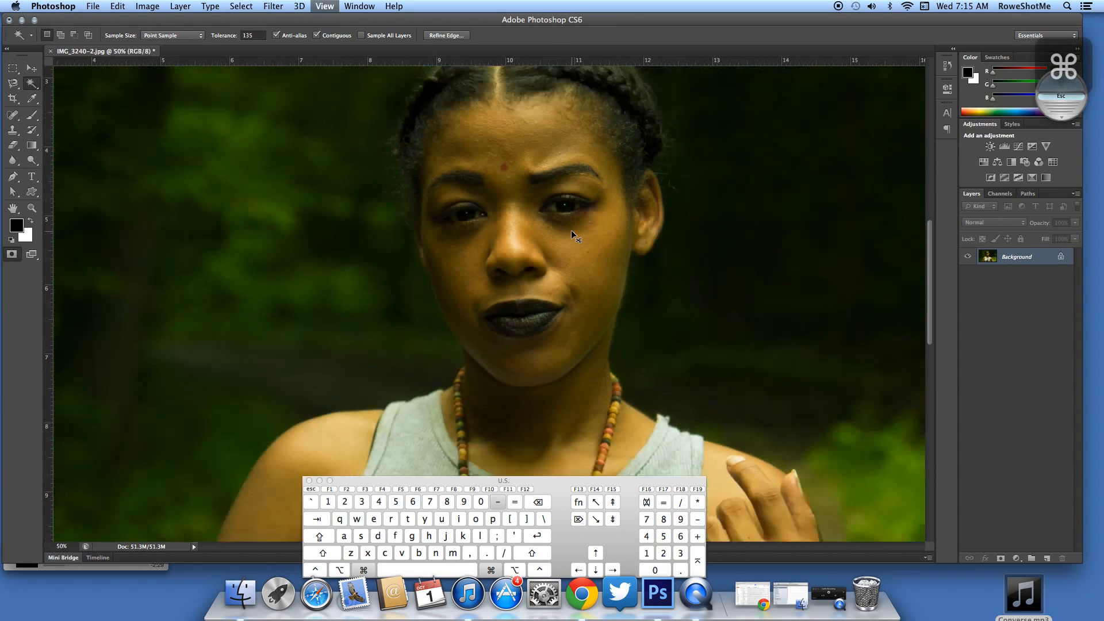
key("super+d")
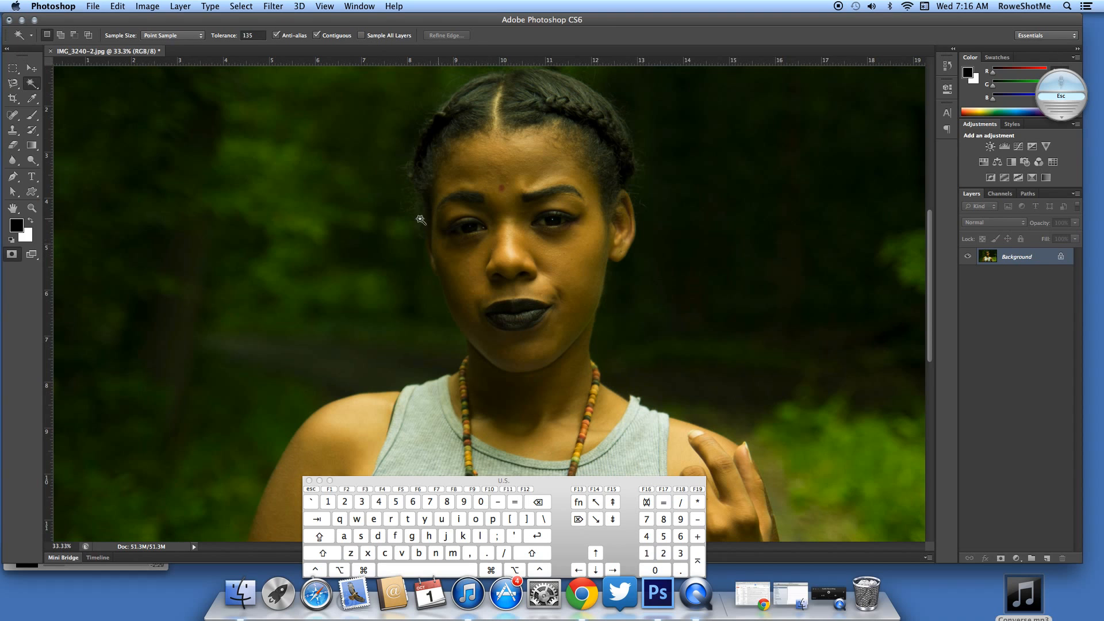
Crop the photo to a nearly square frame around the head and neck, with the face centred in it
key("v")
left_click(14, 98)
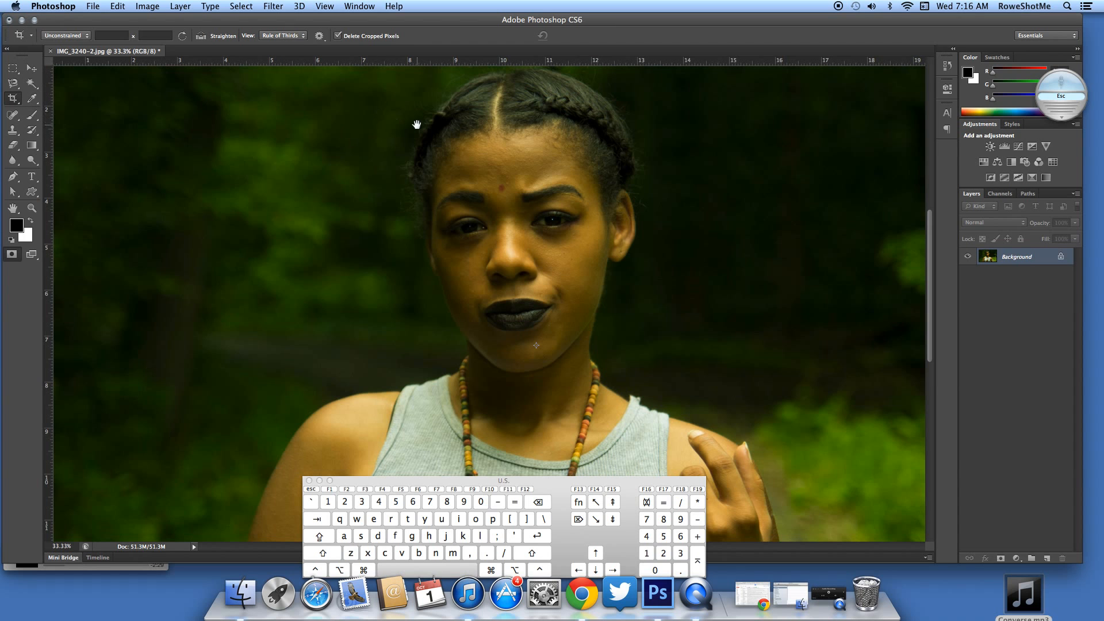
left_click_drag(419, 119, 328, 178)
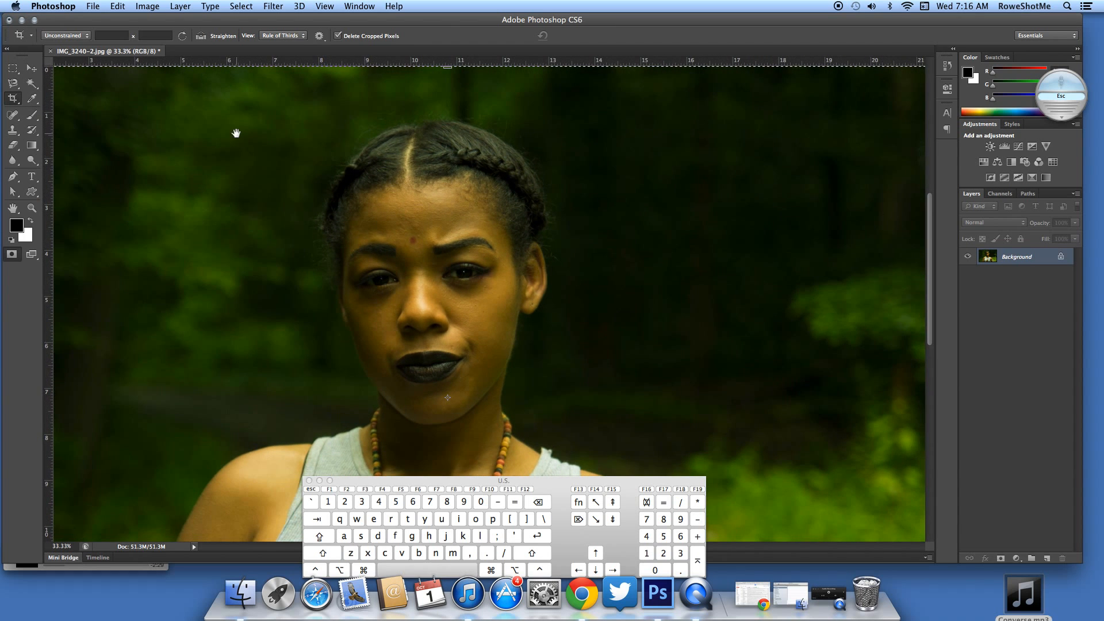
left_click_drag(237, 130, 284, 136)
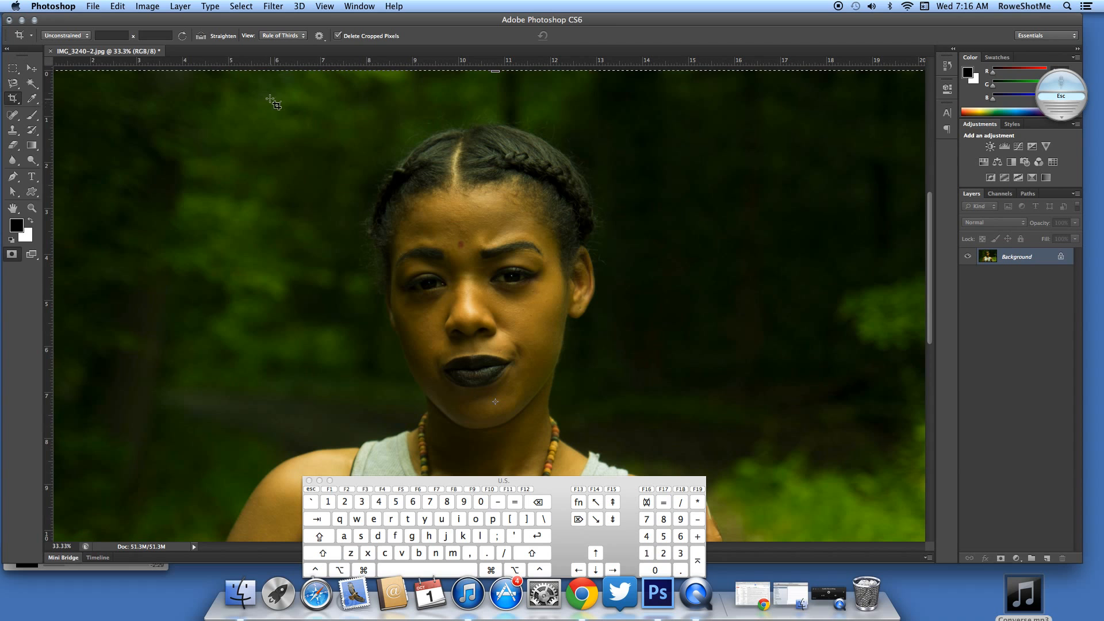
left_click_drag(288, 99, 705, 467)
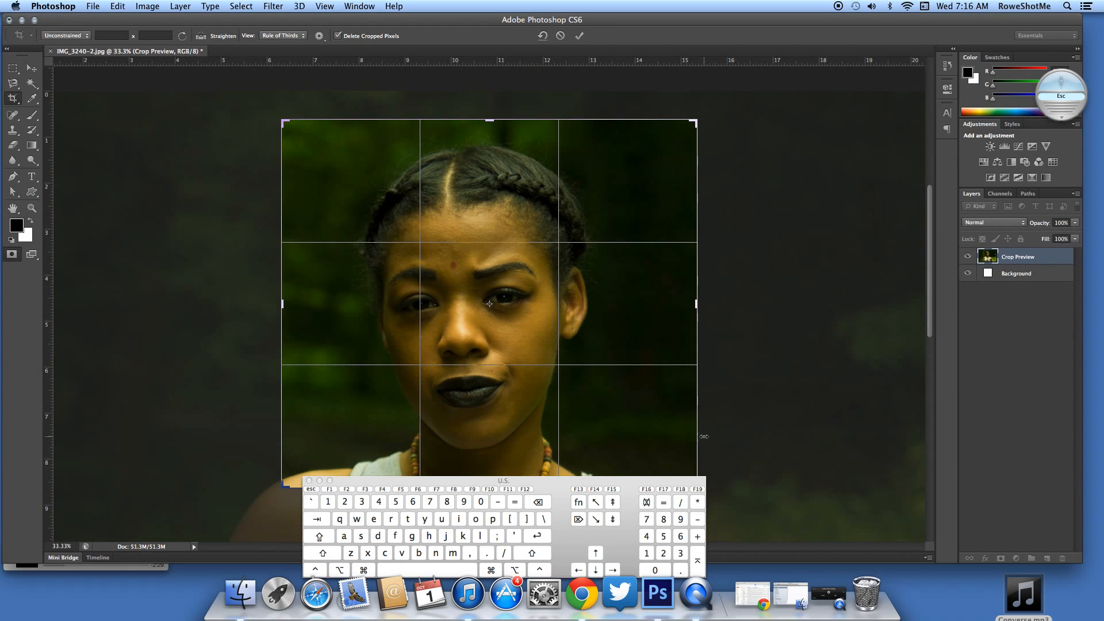
mouse_move(532, 316)
left_mouse_down()
mouse_move(541, 296)
mouse_move(545, 314)
left_mouse_up()
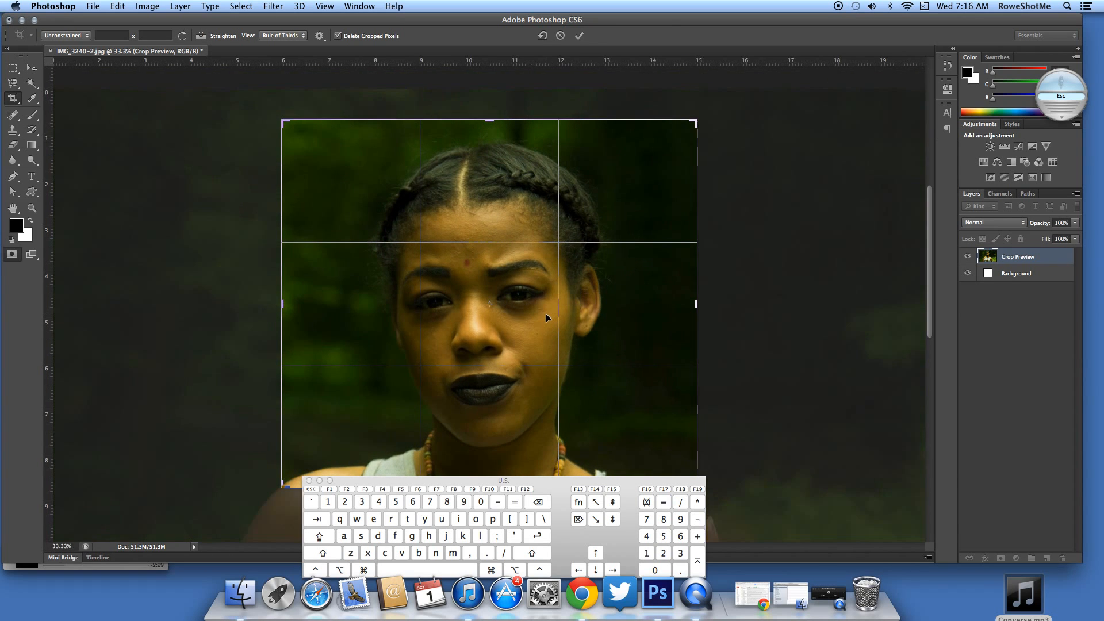
key("Return")
left_click(33, 69)
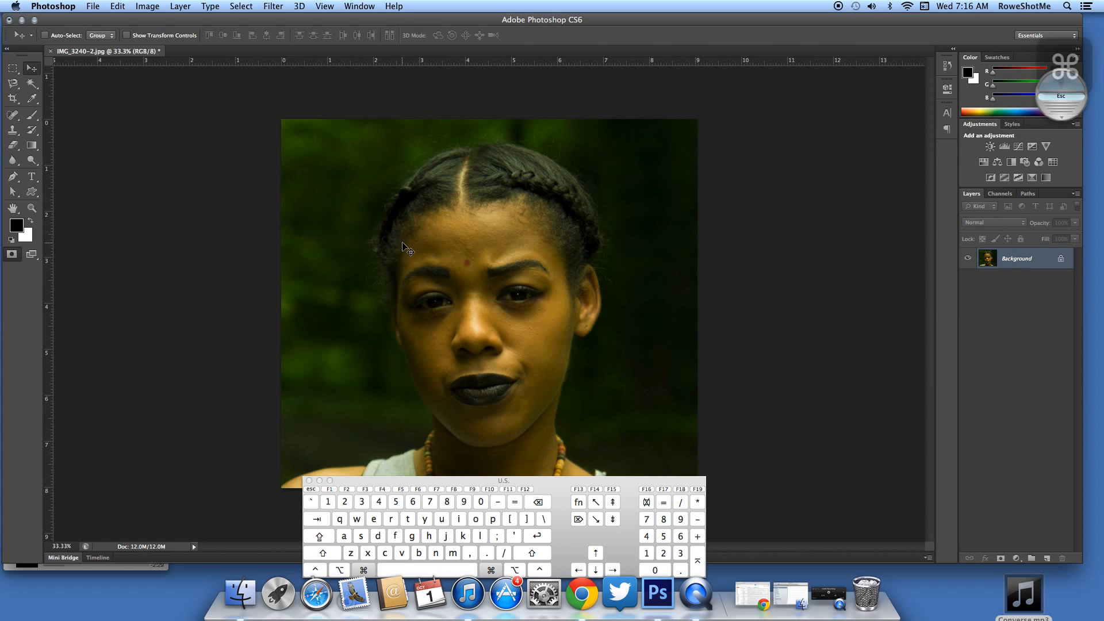
key("super+minus")
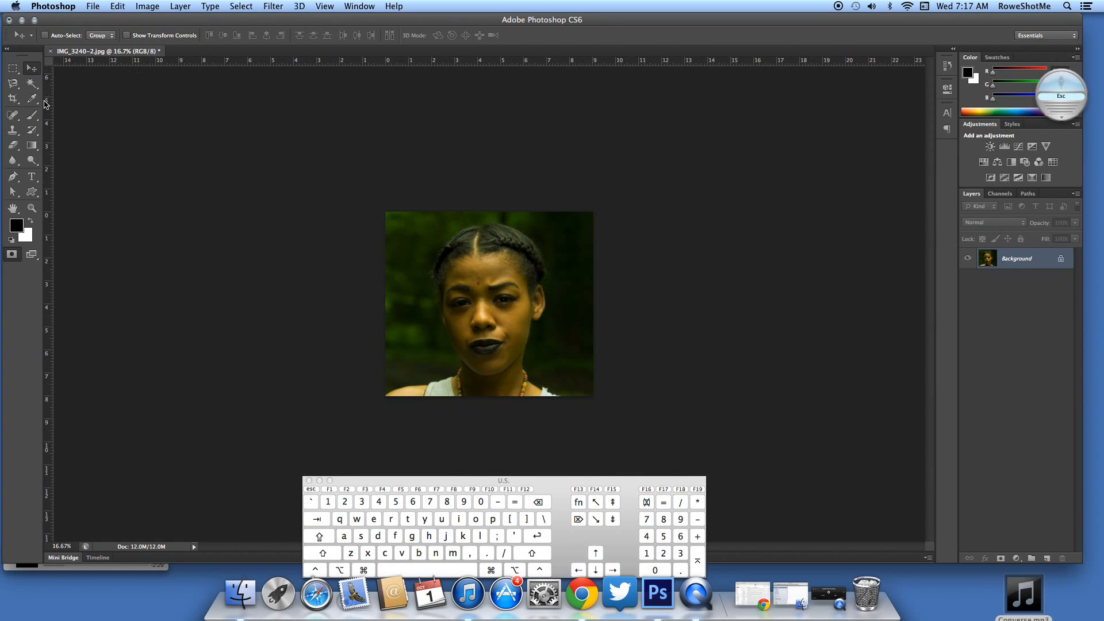
Switch to the Eyedropper Tool and undo the crop of the photo
left_click(14, 99)
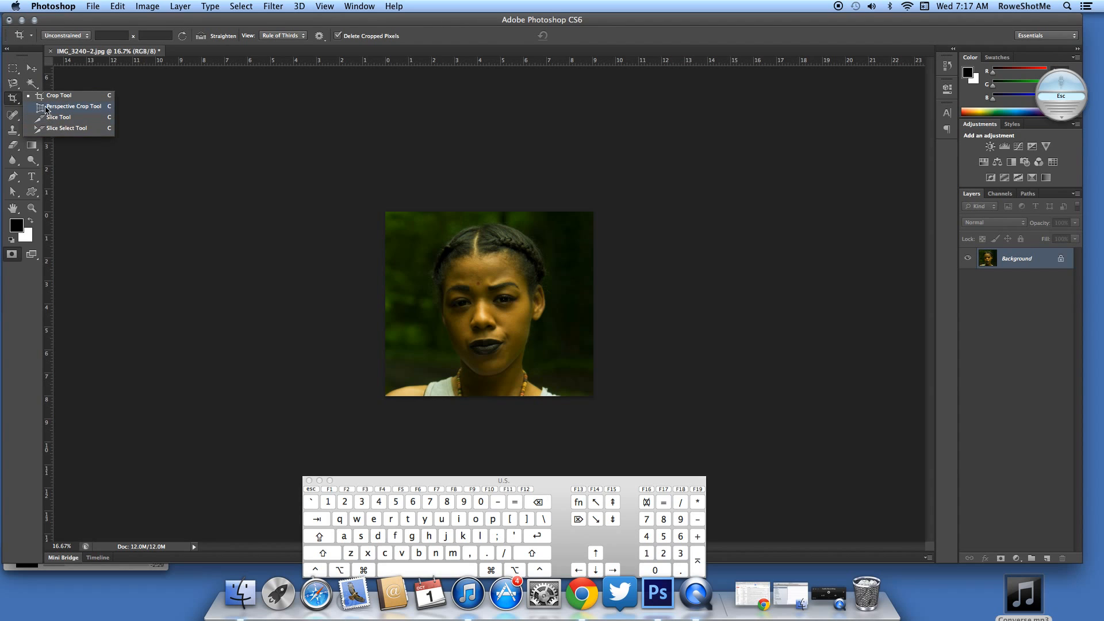
left_click(18, 112)
left_click(32, 100)
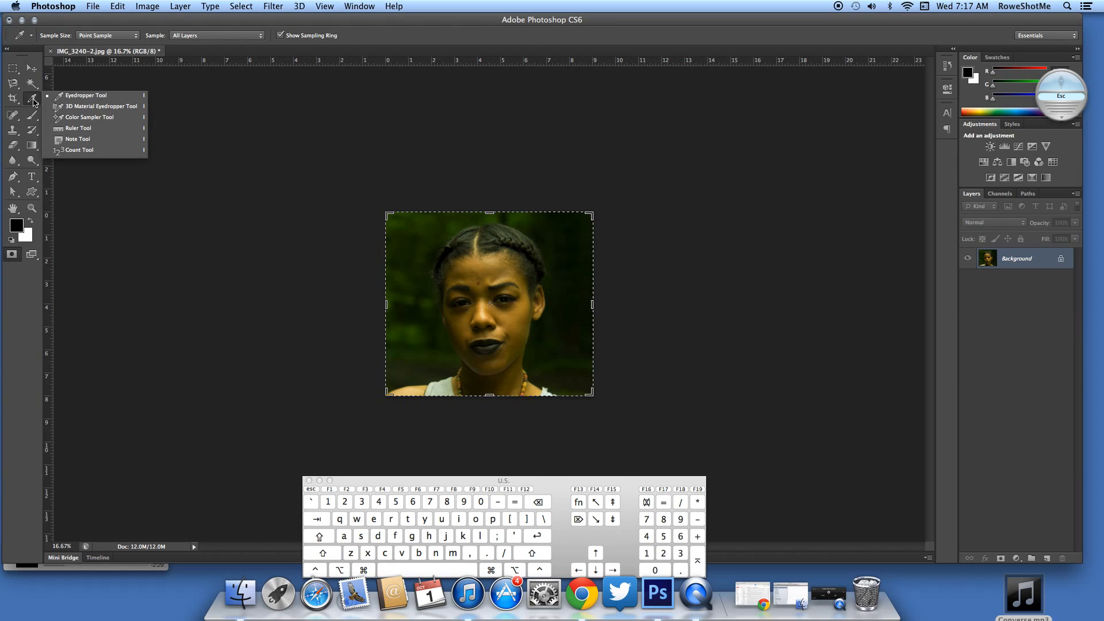
key("super+z")
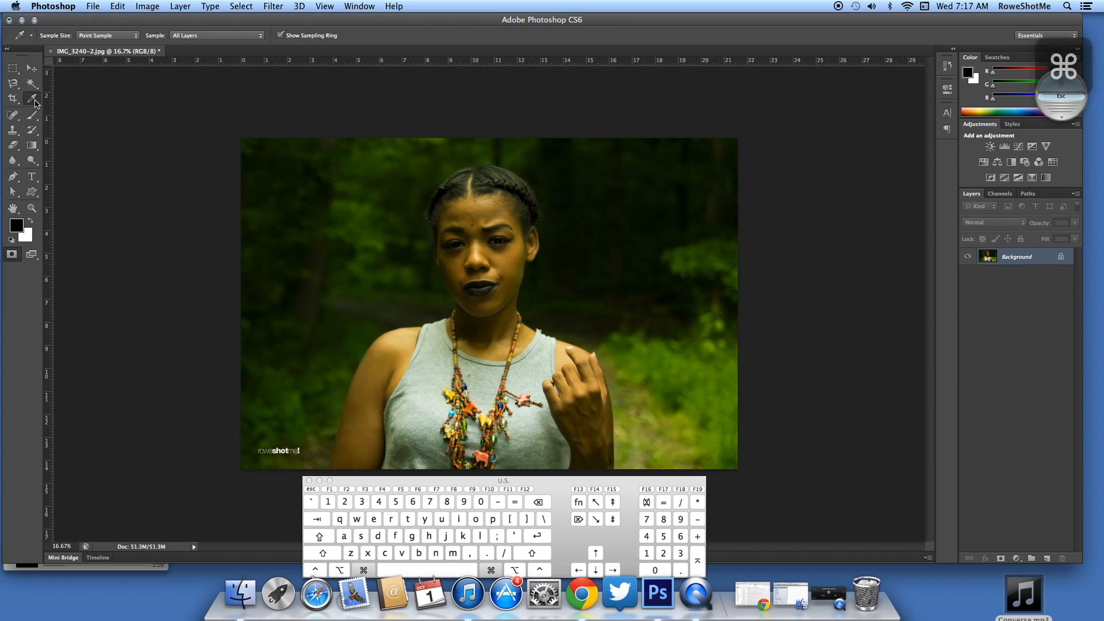
left_click(34, 103)
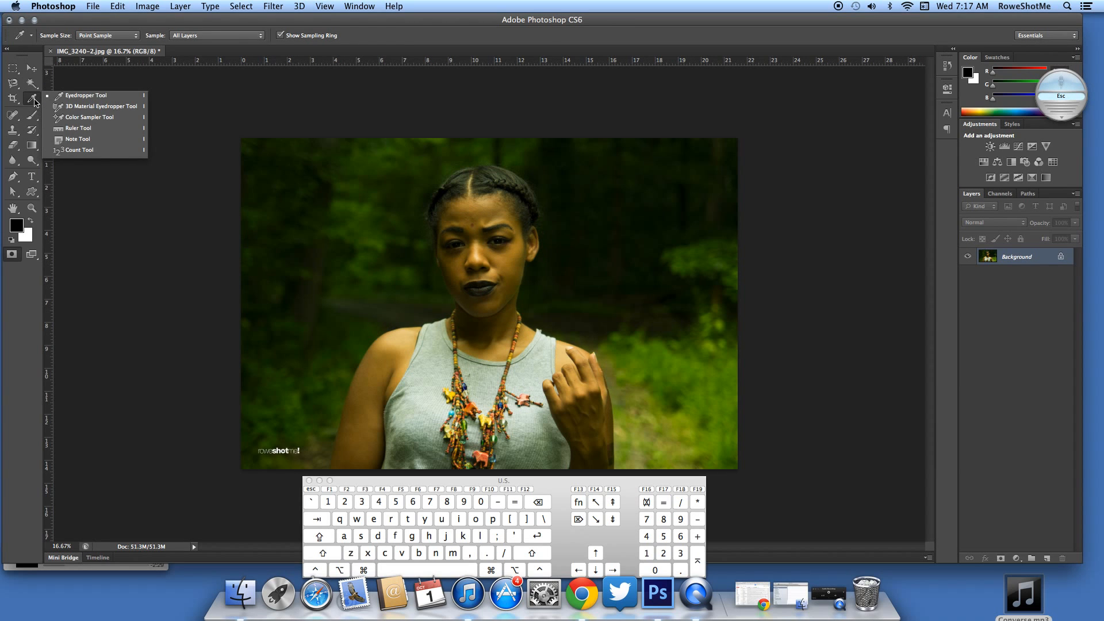
key("Escape")
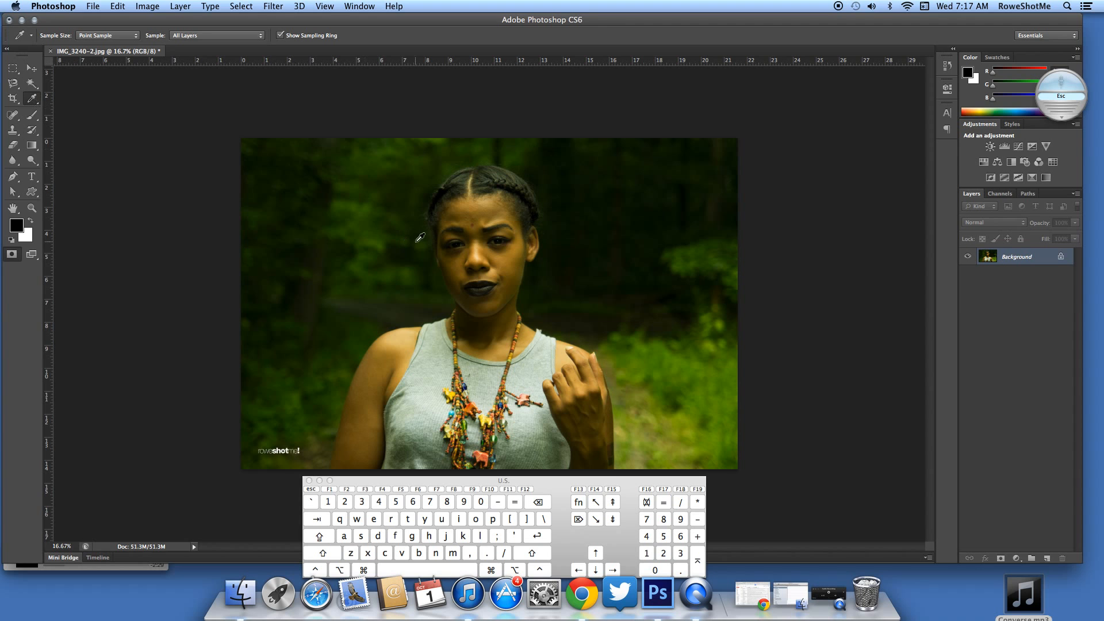
Sample the cheek's skin tone as the foreground colour with the Eyedropper Tool, keeping the sample size at Point Sample
key("super+equal")
key("super+equal")
key("super+equal")
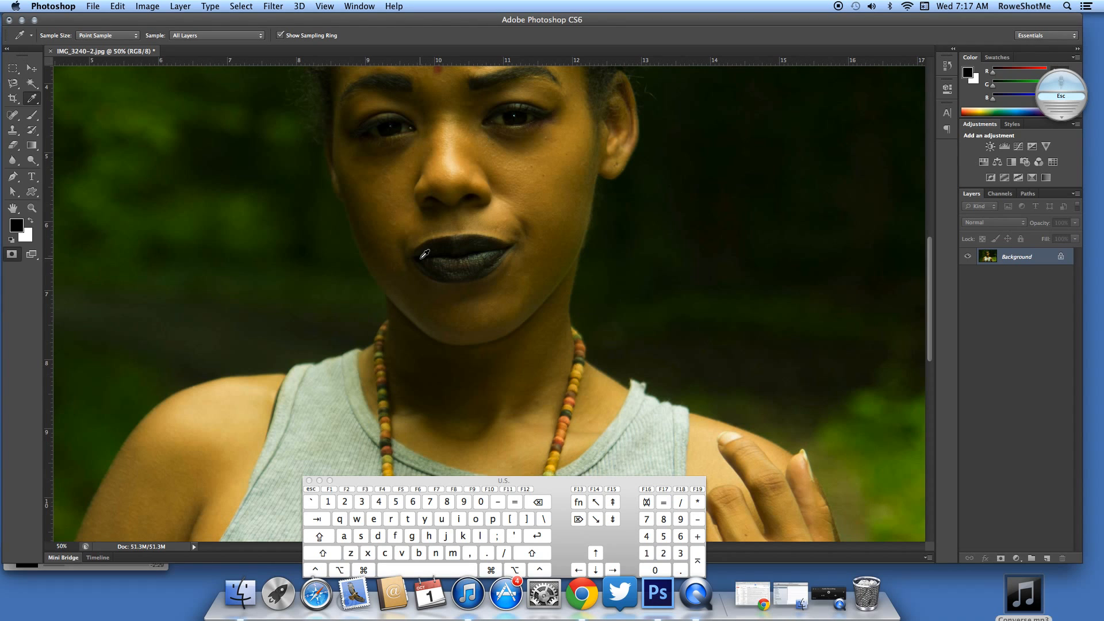
left_click(548, 192)
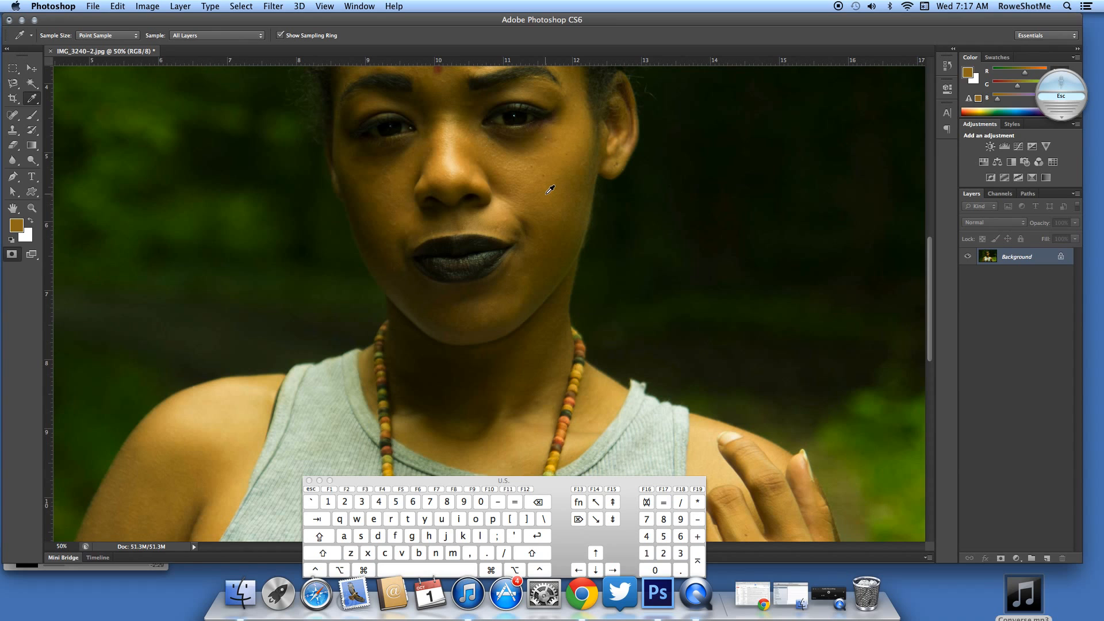
left_click(122, 36)
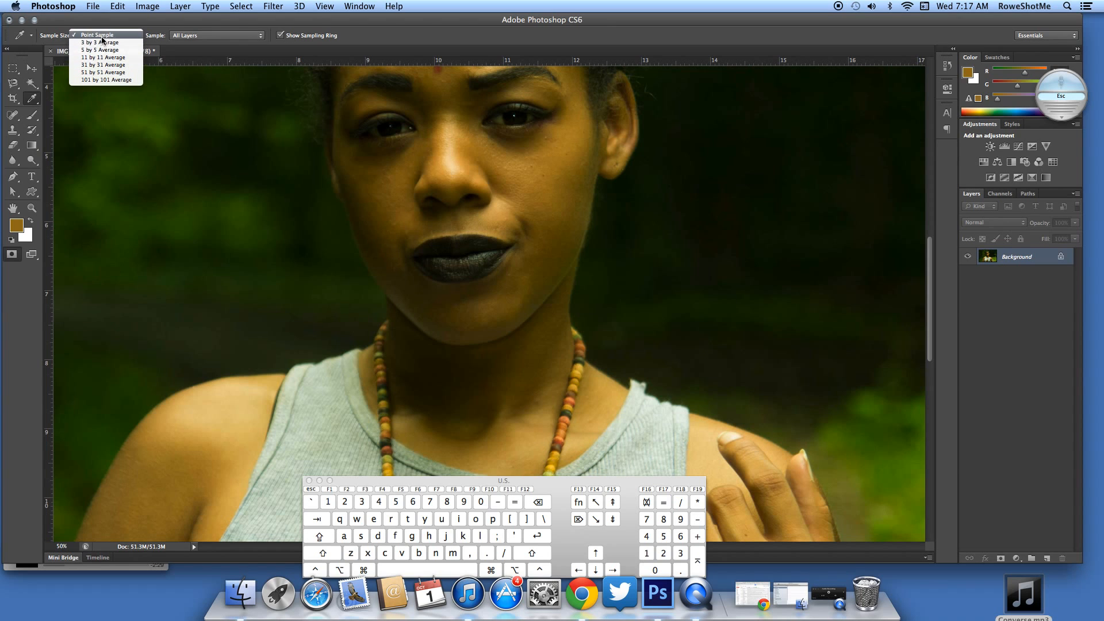
left_click(101, 36)
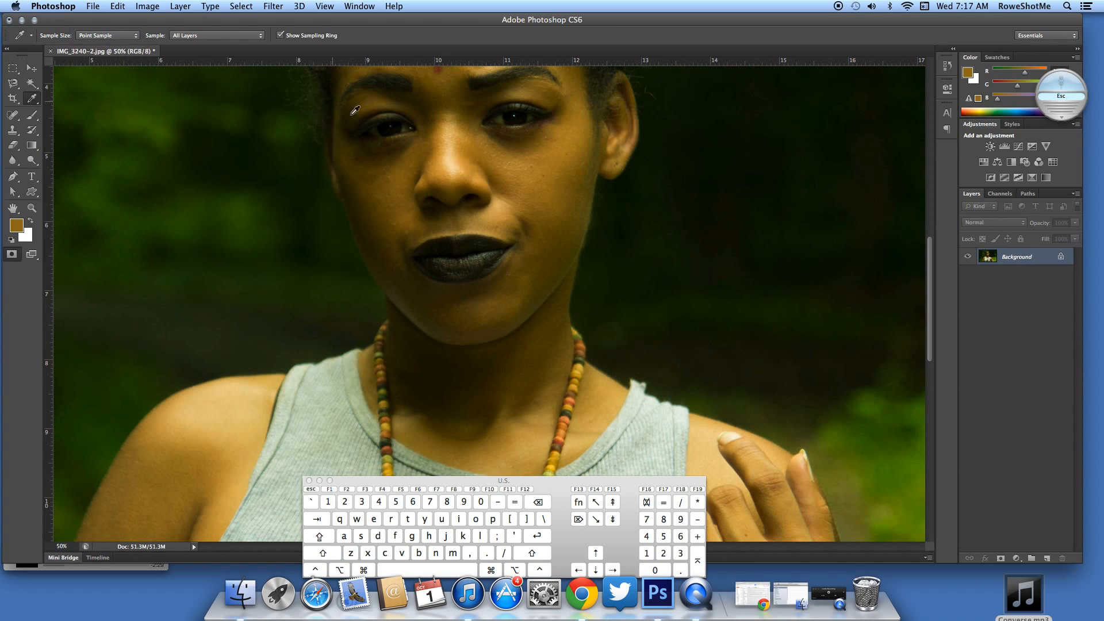
left_click(540, 202)
left_click_drag(543, 199, 492, 153)
Try the Eyedropper's 101 by 101 Average sample size on the face and return it to Point Sample
left_click(104, 34)
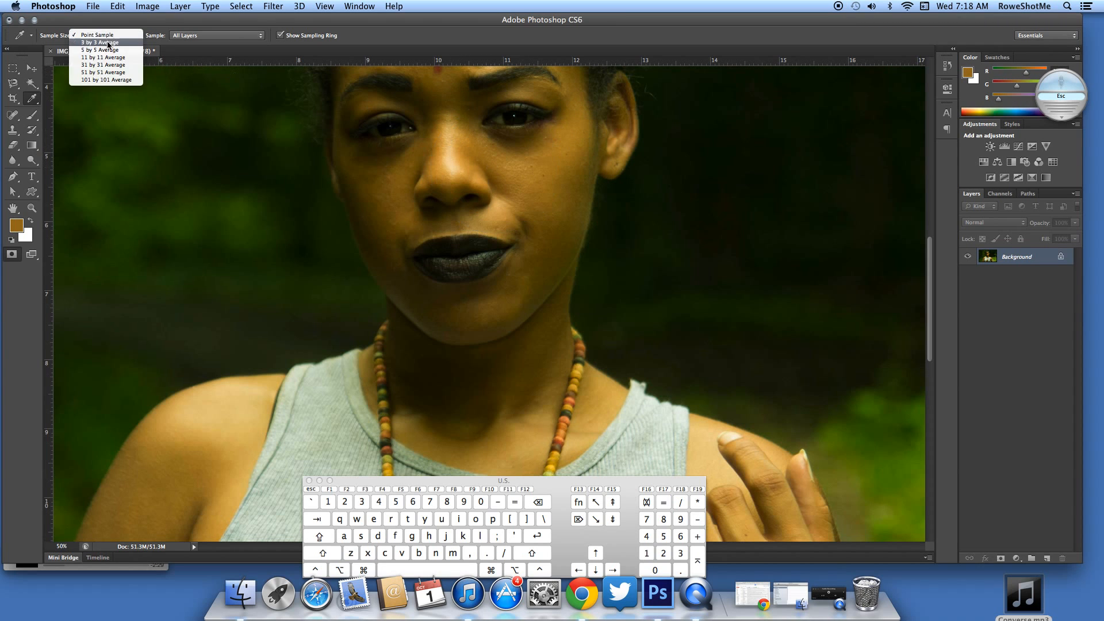
left_click(109, 80)
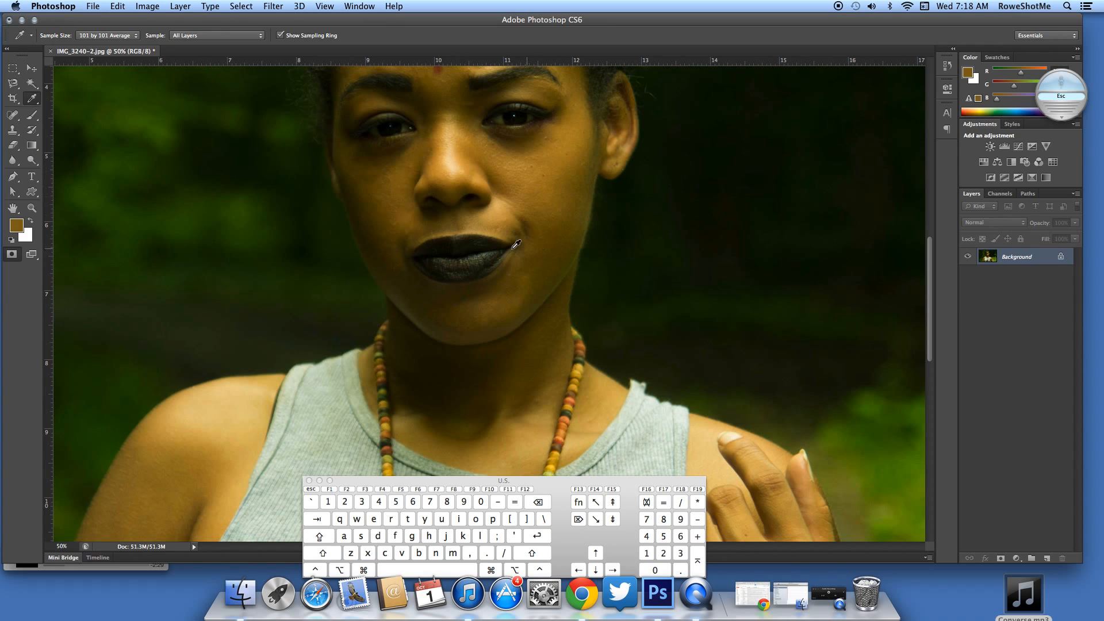
left_click(109, 35)
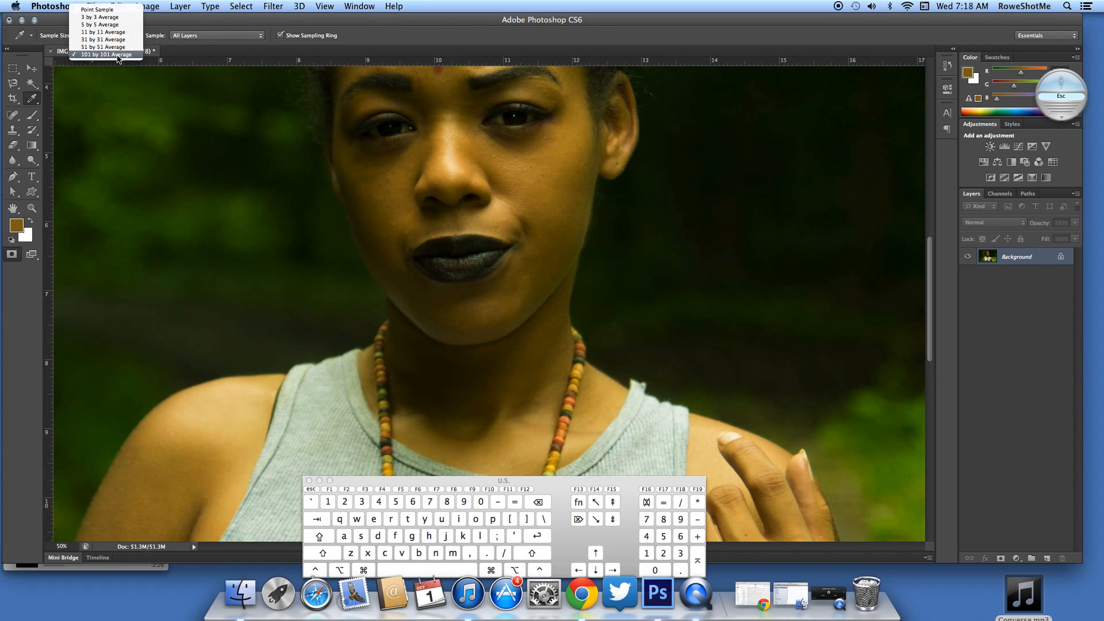
left_click(118, 10)
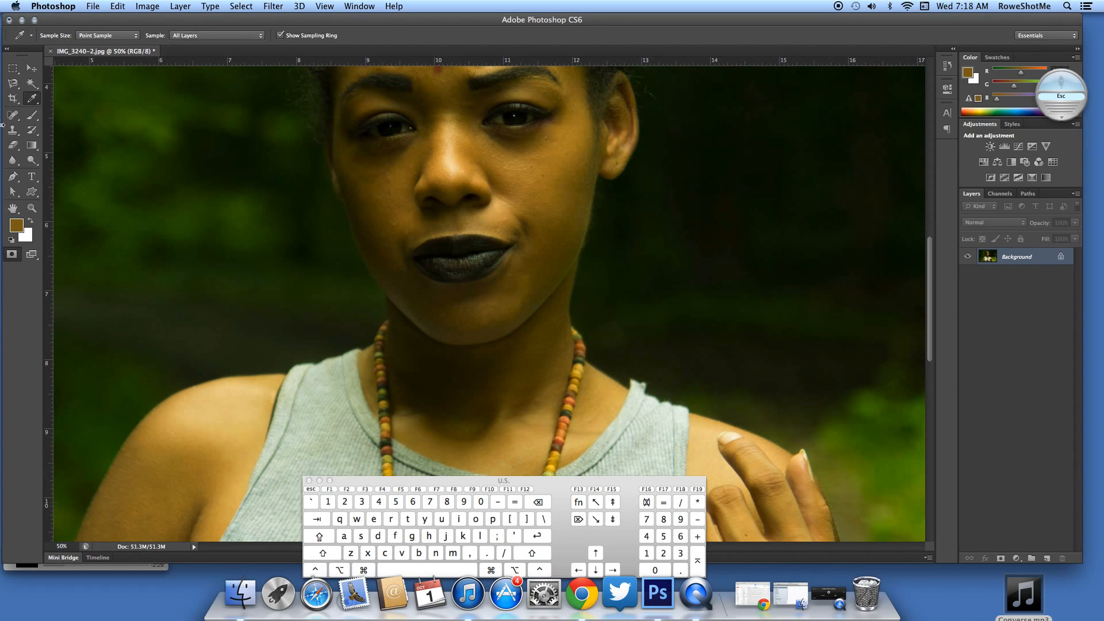
Switch to the Spot Healing Brush Tool with the shirt and necklace area in view
key("space")
left_click_drag(436, 347, 402, 247)
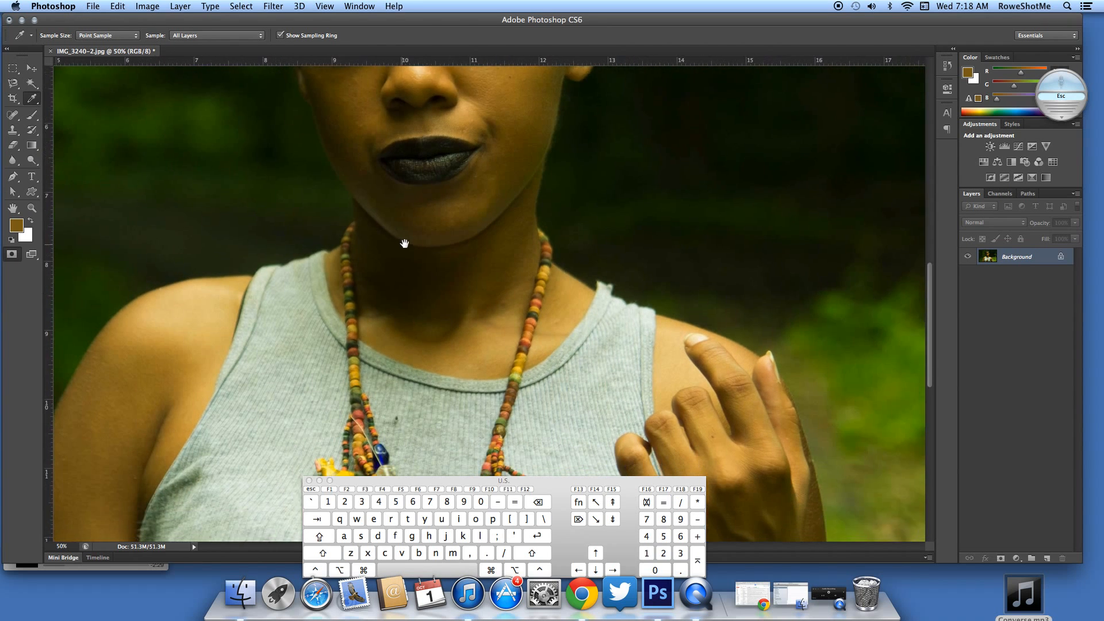
left_click(17, 119)
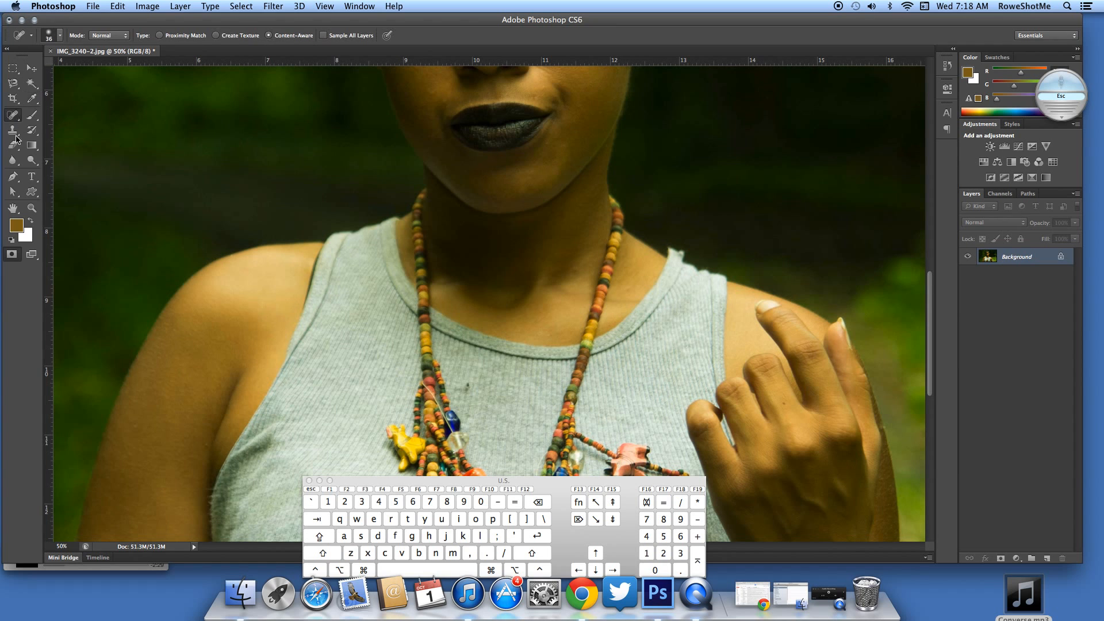
Examine the available healing tool variants with the red spot between the eyebrows in close view
key("space")
left_click_drag(399, 210, 345, 423)
key("z")
left_click_drag(376, 171, 414, 180)
key("space")
left_click_drag(663, 321, 482, 309)
left_click(14, 117)
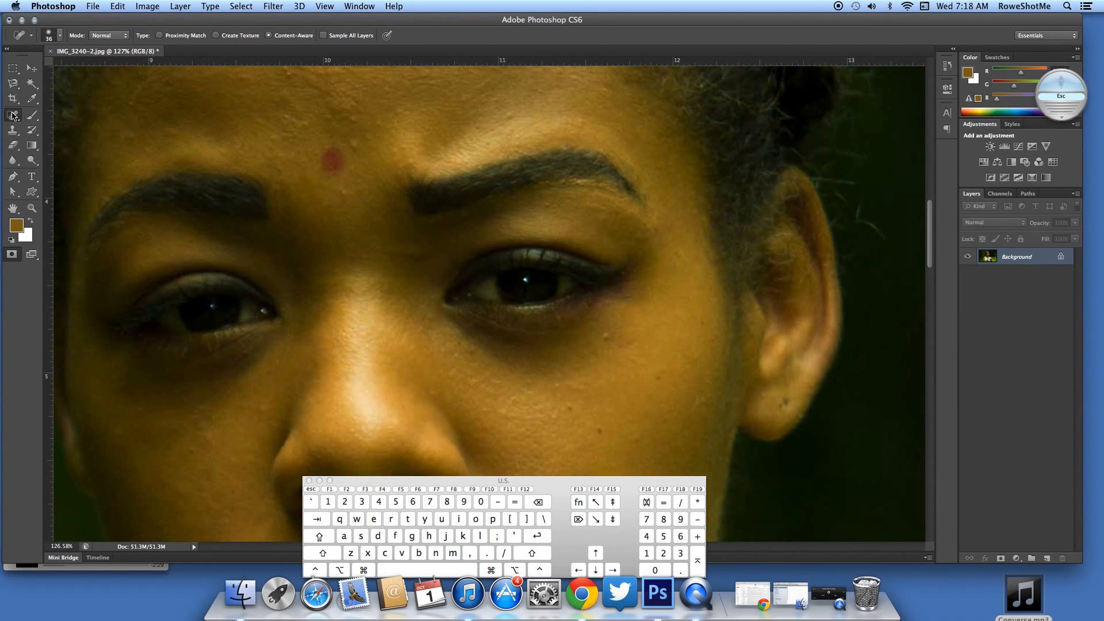
left_click(13, 115)
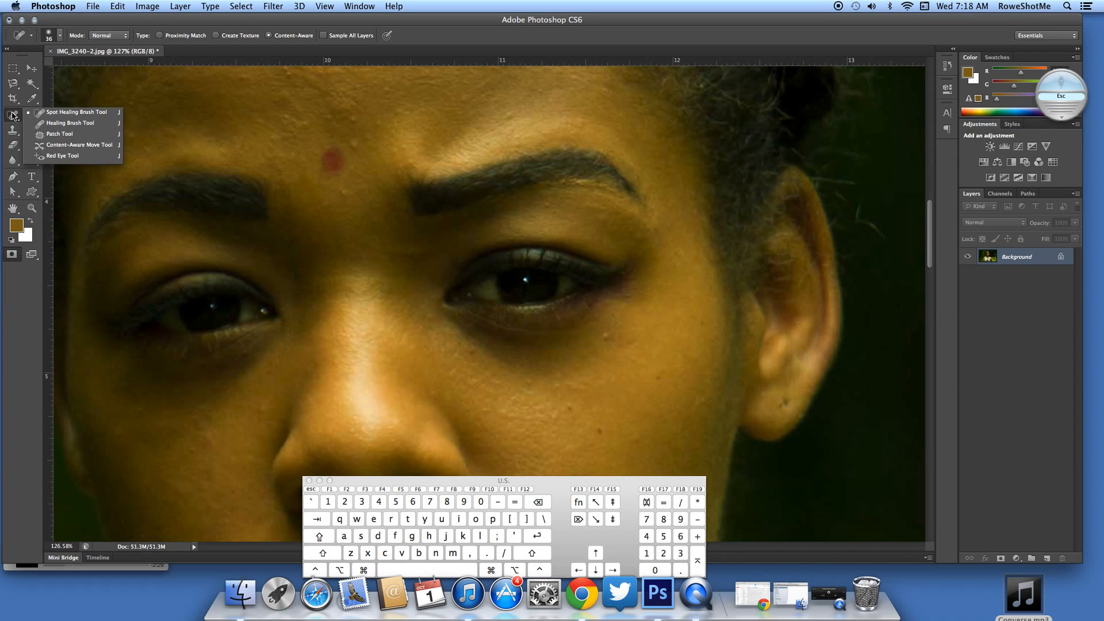
key("Escape")
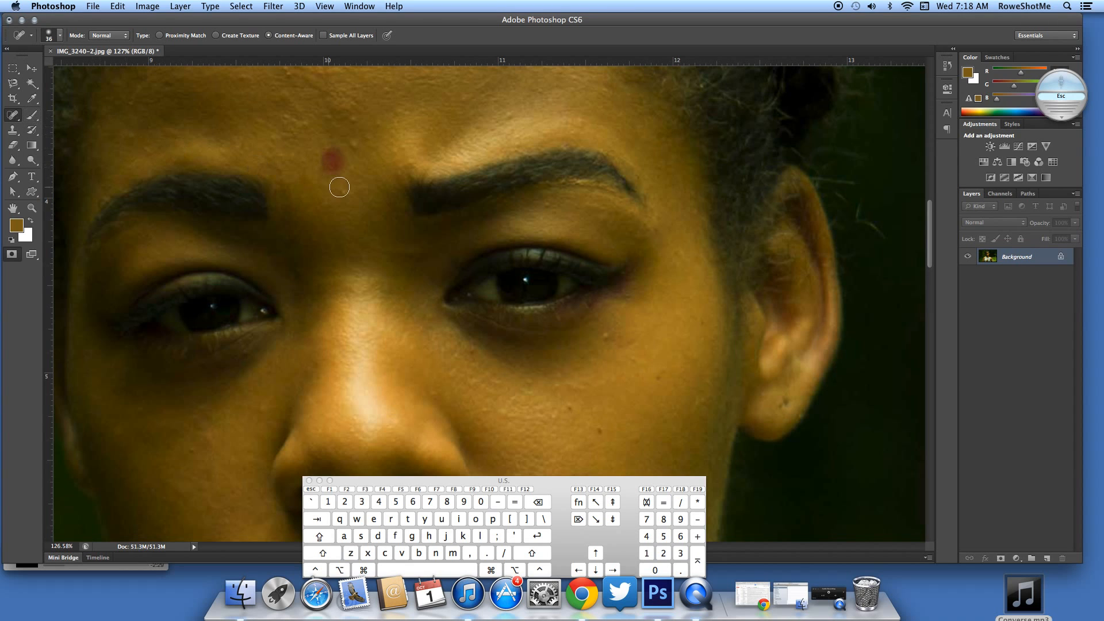
mouse_move(527, 255)
left_mouse_down()
mouse_move(641, 272)
mouse_move(598, 251)
left_mouse_up()
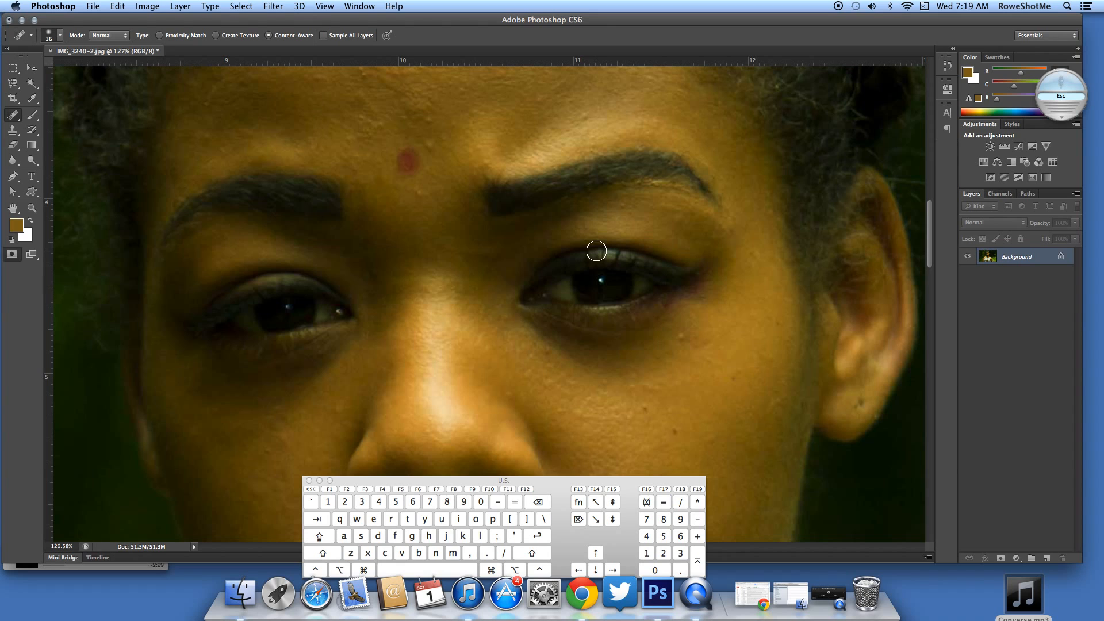
Compare the healing tools with the stamp tool variants and switch to the Clone Stamp Tool
left_click(12, 116)
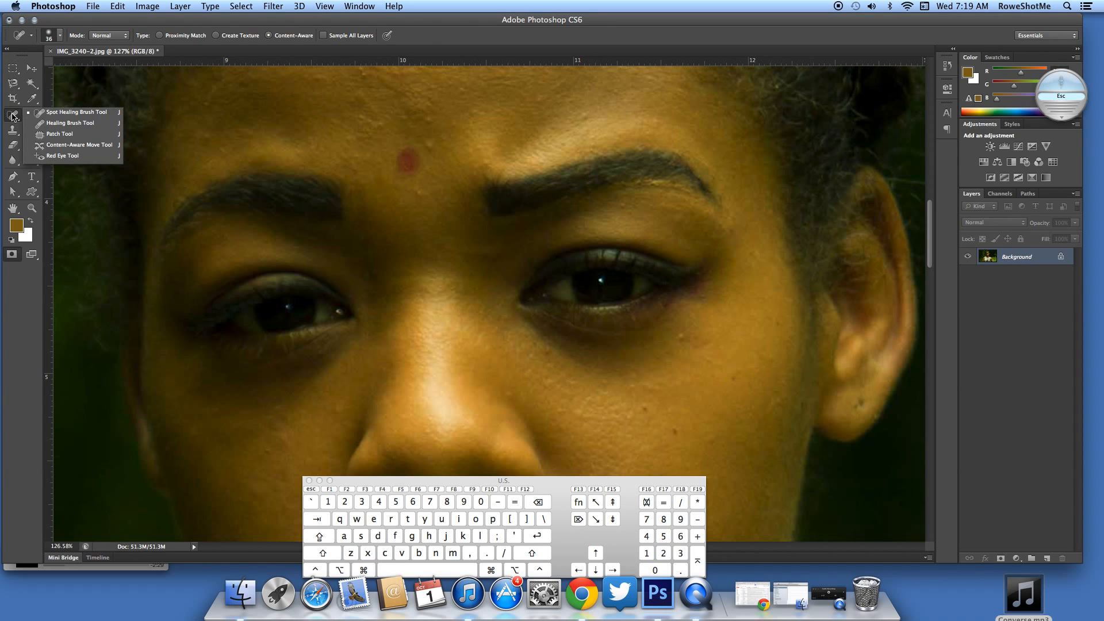
left_click(13, 116)
left_click(12, 131)
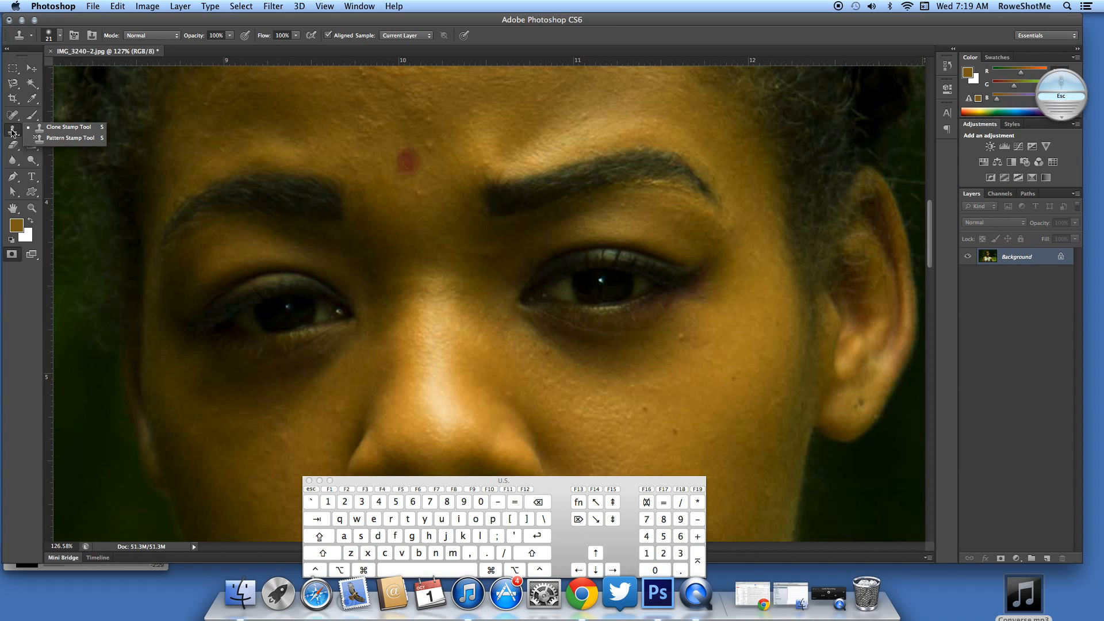
left_click(11, 131)
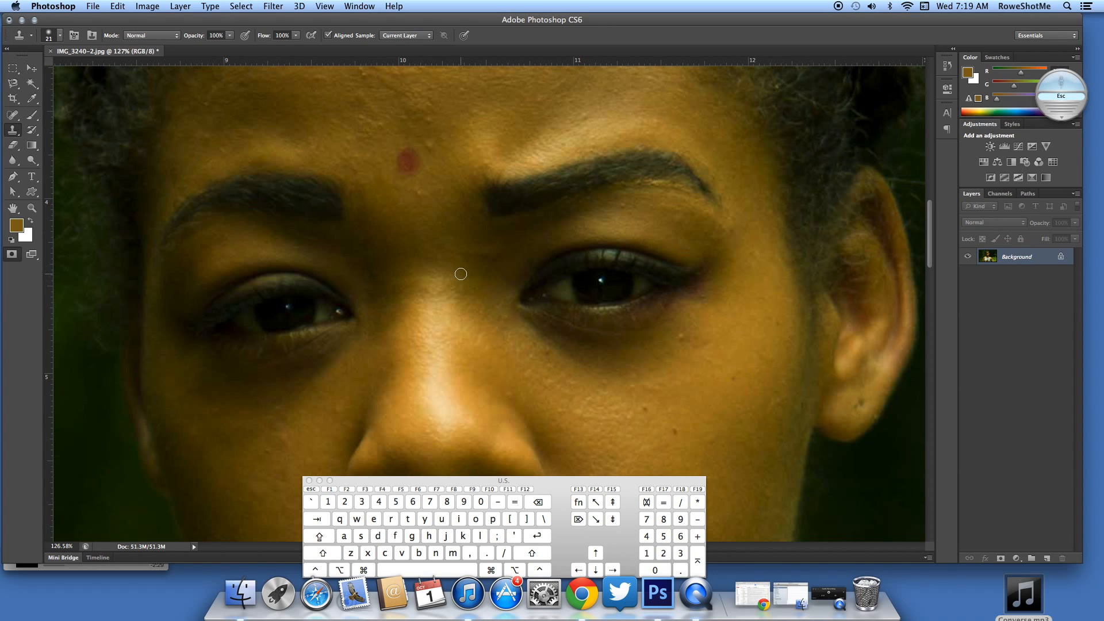
left_click_drag(473, 261, 511, 304)
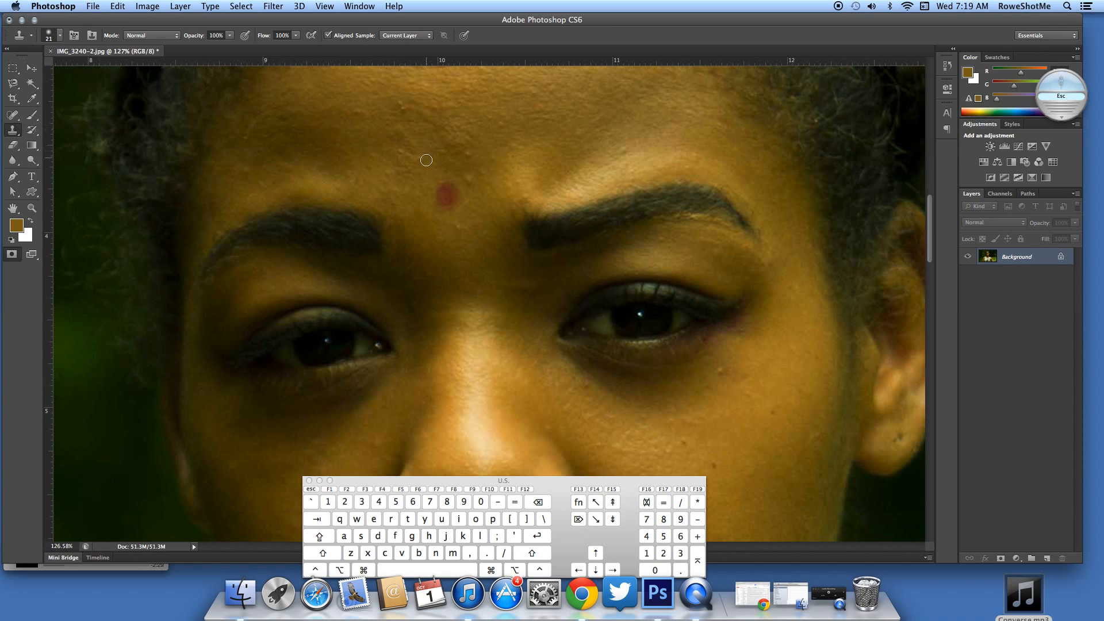
Remove the red spot between the eyebrows with the Content-Aware Spot Healing Brush Tool and check the whole portrait
key("super")
left_click(10, 112)
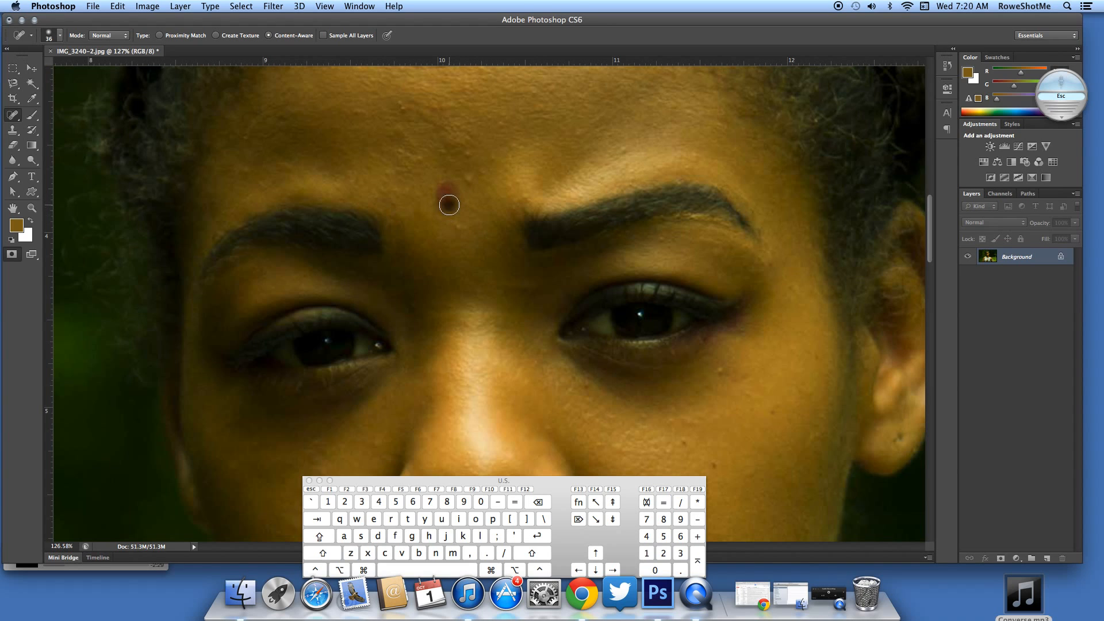
left_click(442, 192)
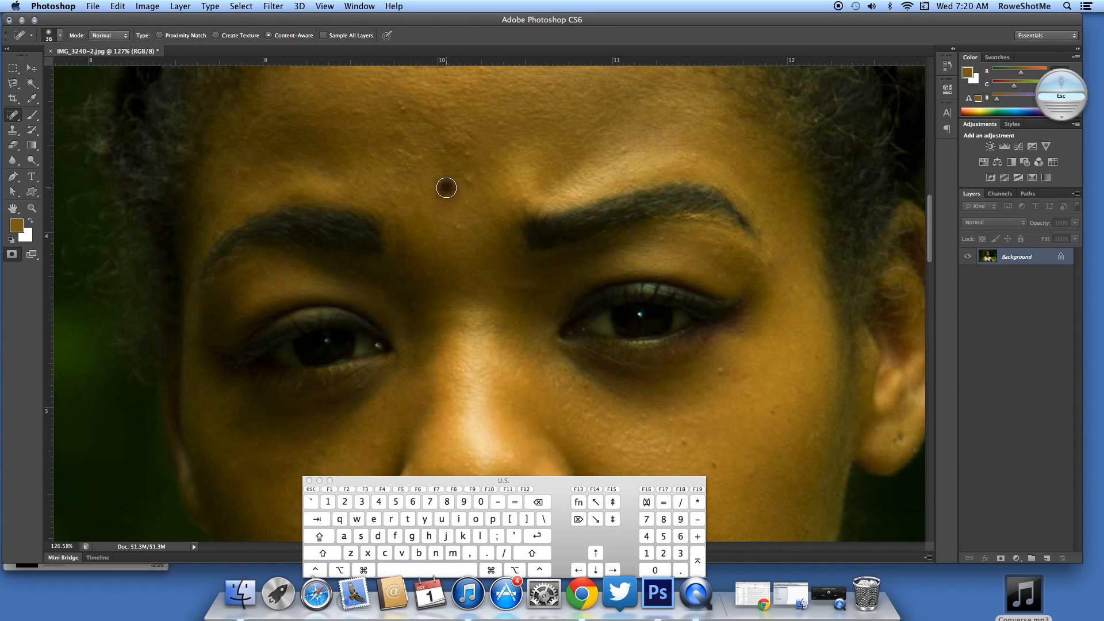
left_click(447, 187)
left_click(439, 200)
left_click_drag(447, 209, 446, 192)
left_click(456, 191)
key("super+minus")
key("super+minus")
key("super+minus")
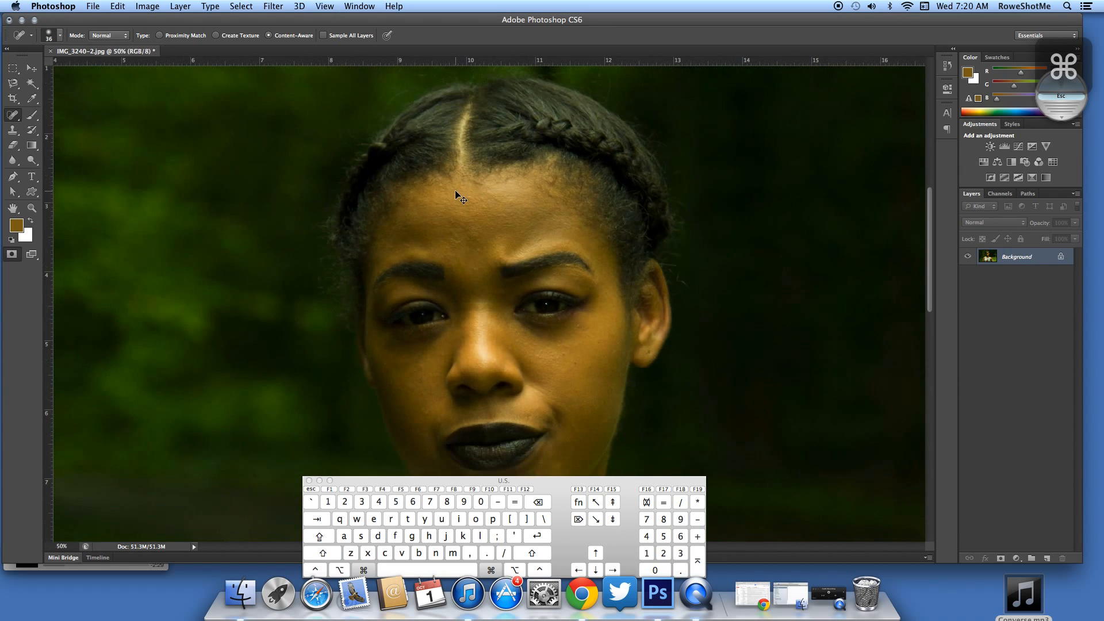
key("super+minus")
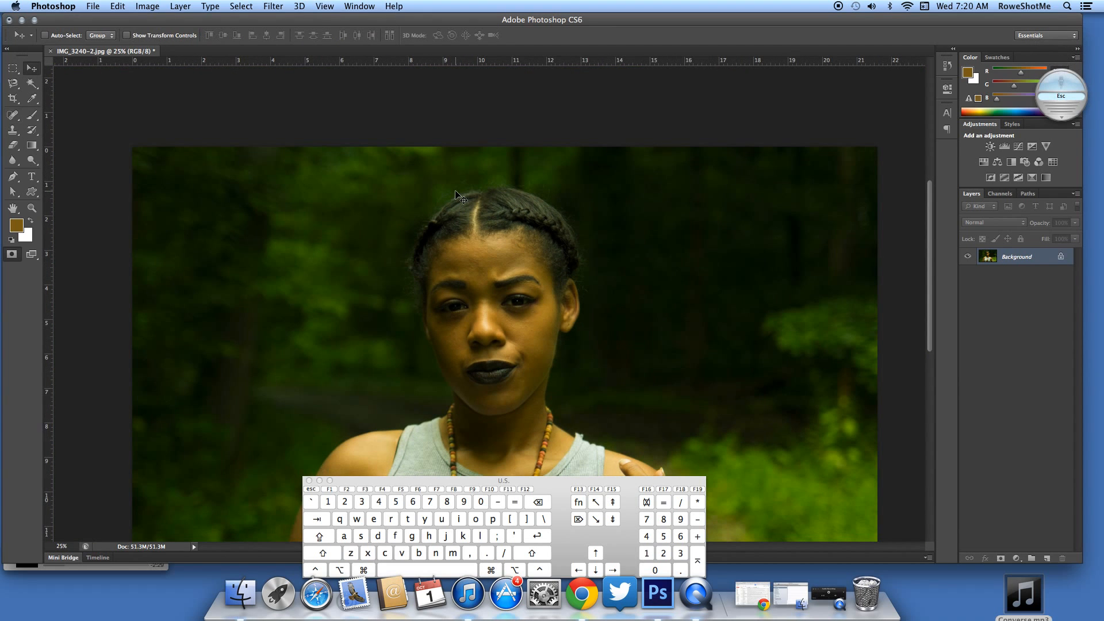
left_click_drag(599, 278, 591, 157)
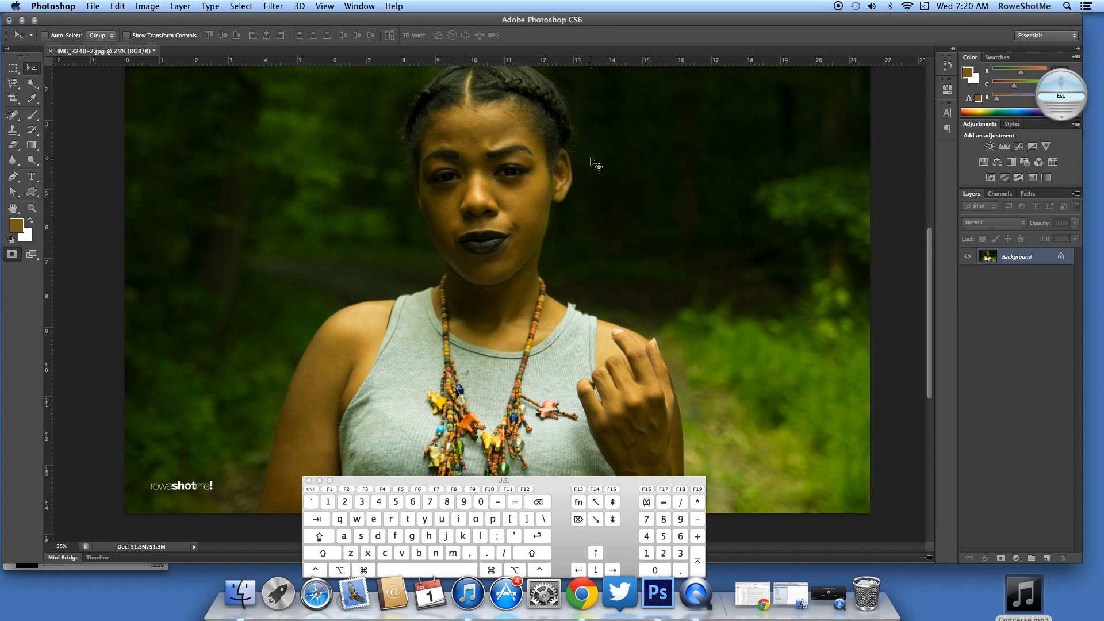
Undo the Spot Healing Brush strokes on the forehead
key("super+alt")
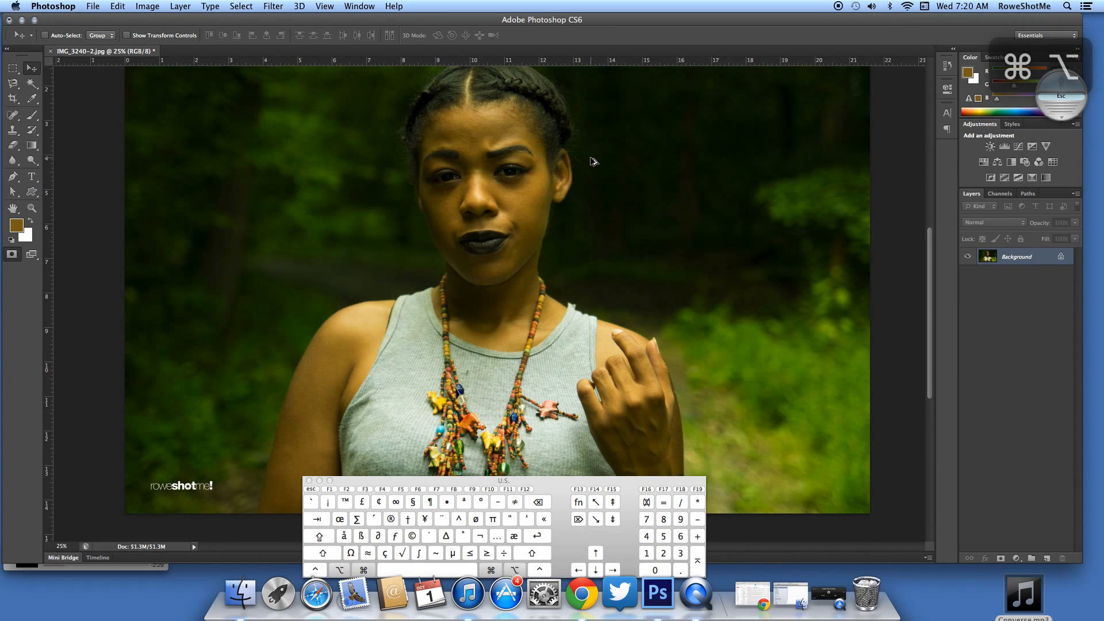
key("super+alt+z")
key("super+alt+z")
key("super+alt+z")
key("super+alt+z")
key("super+alt+z")
Switch to the Healing Brush Tool and try to heal the red forehead spot without a source point
key("z")
left_click_drag(466, 141, 524, 176)
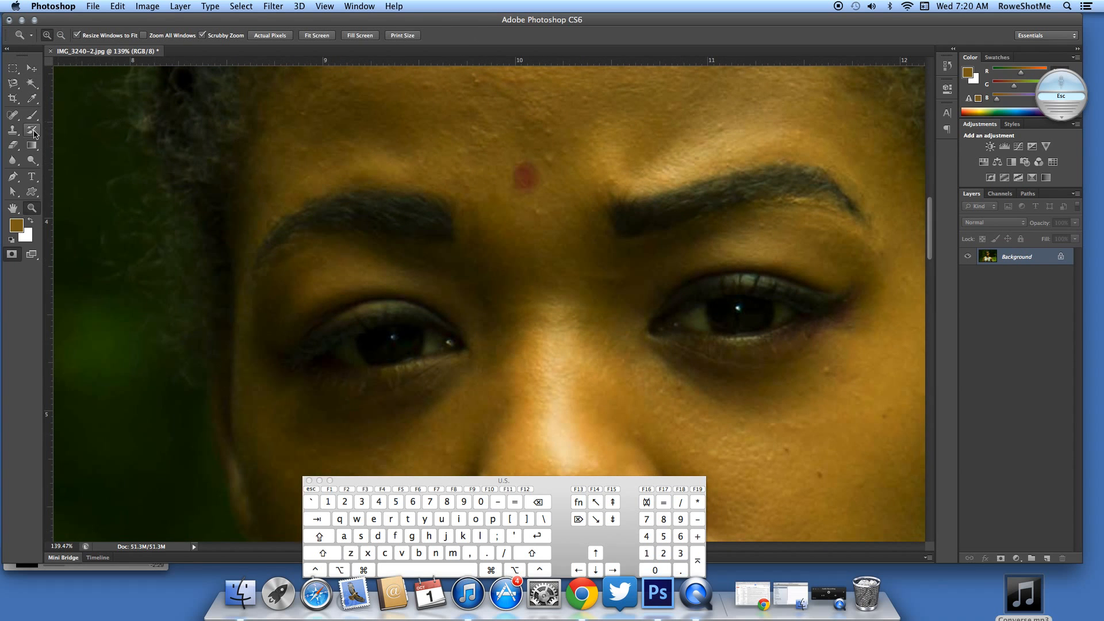
left_click(14, 118)
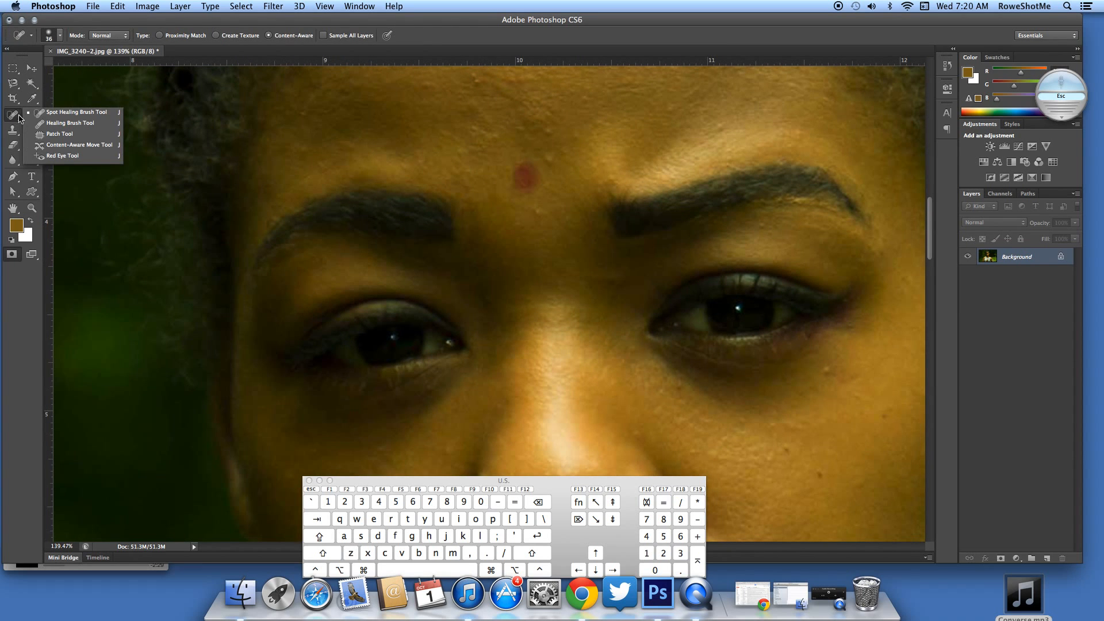
left_click(72, 113)
left_click(13, 118)
left_click(65, 123)
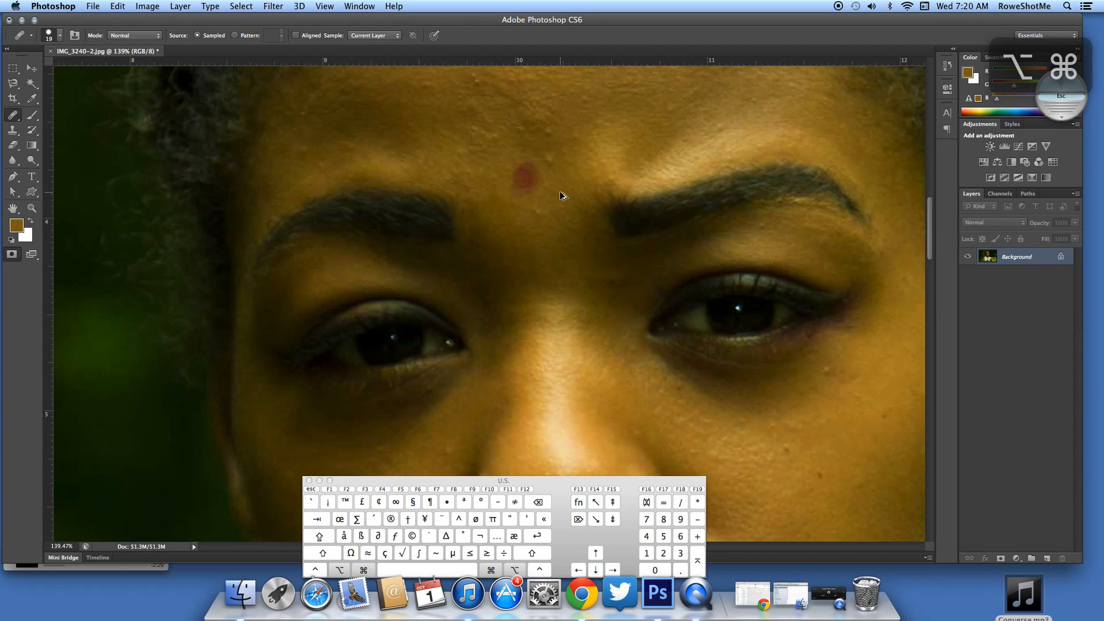
left_click(524, 177)
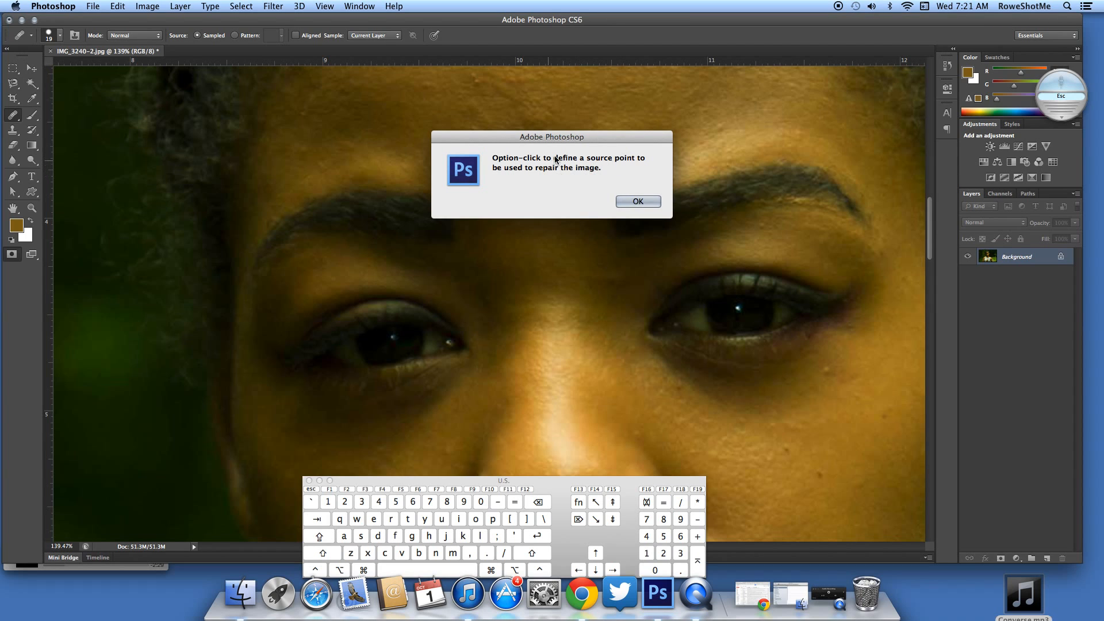
left_click(637, 201)
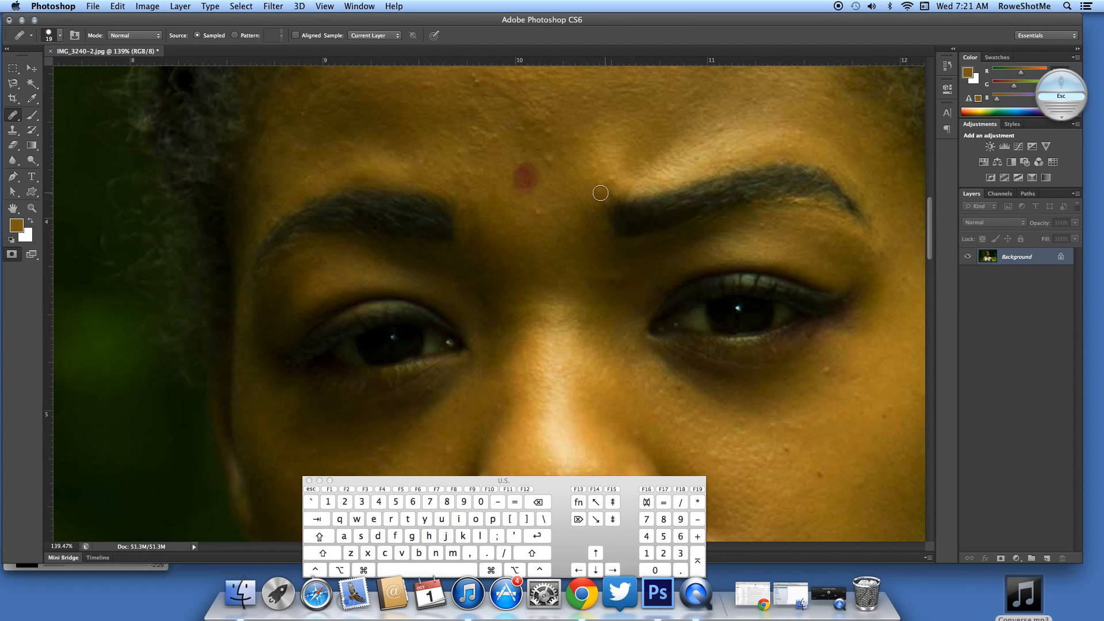
Sample clean forehead skin as the source and heal the red spot with the Healing Brush Tool
key("alt")
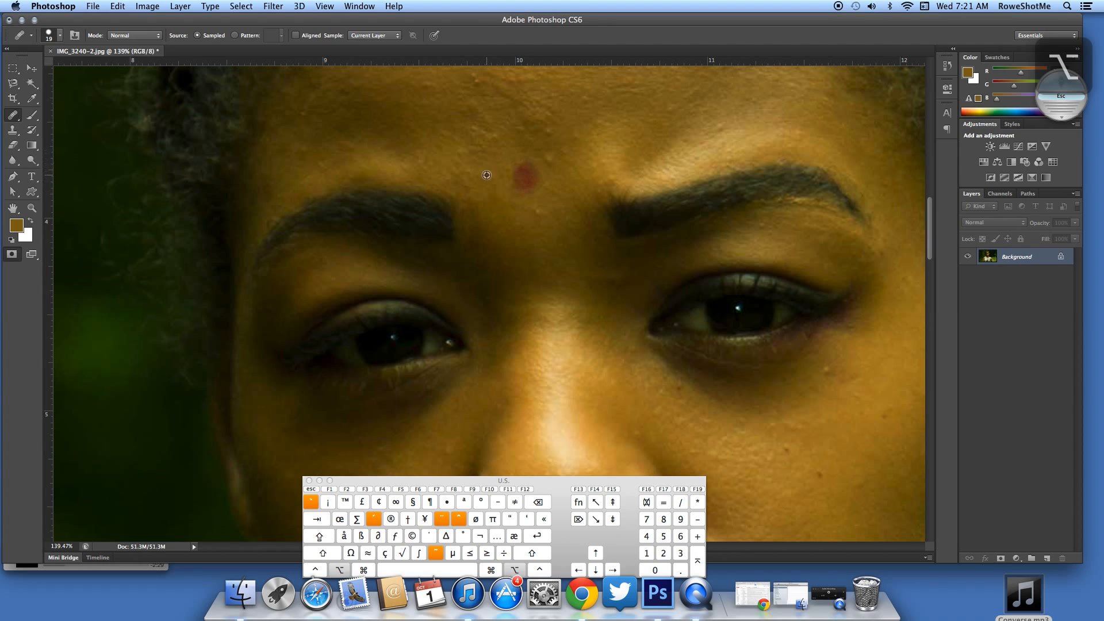
left_click(635, 119, "alt")
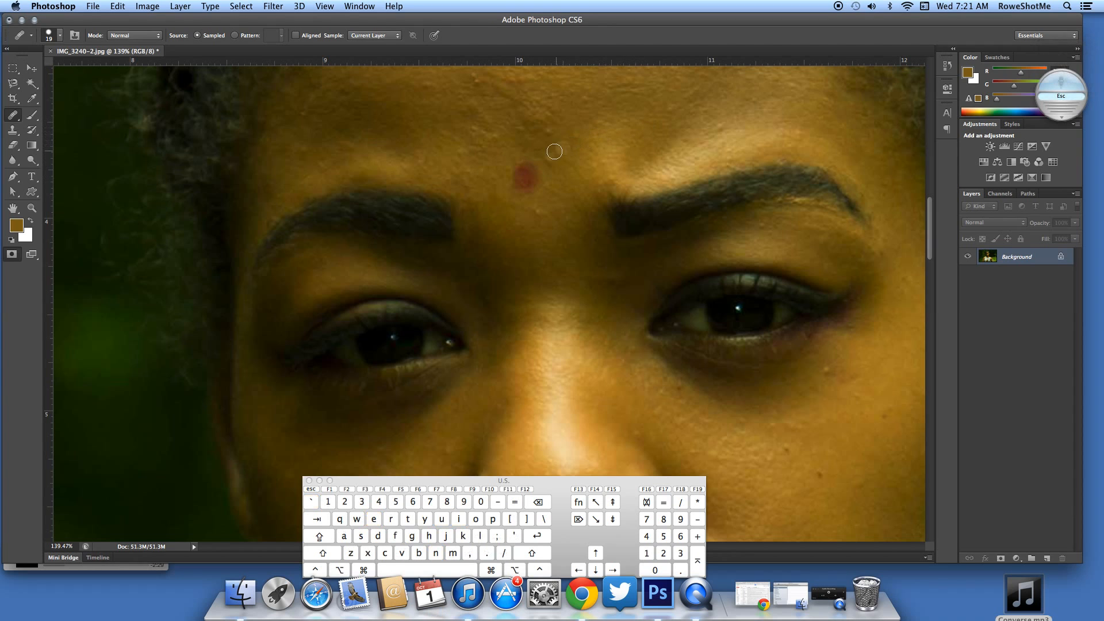
left_click(528, 180)
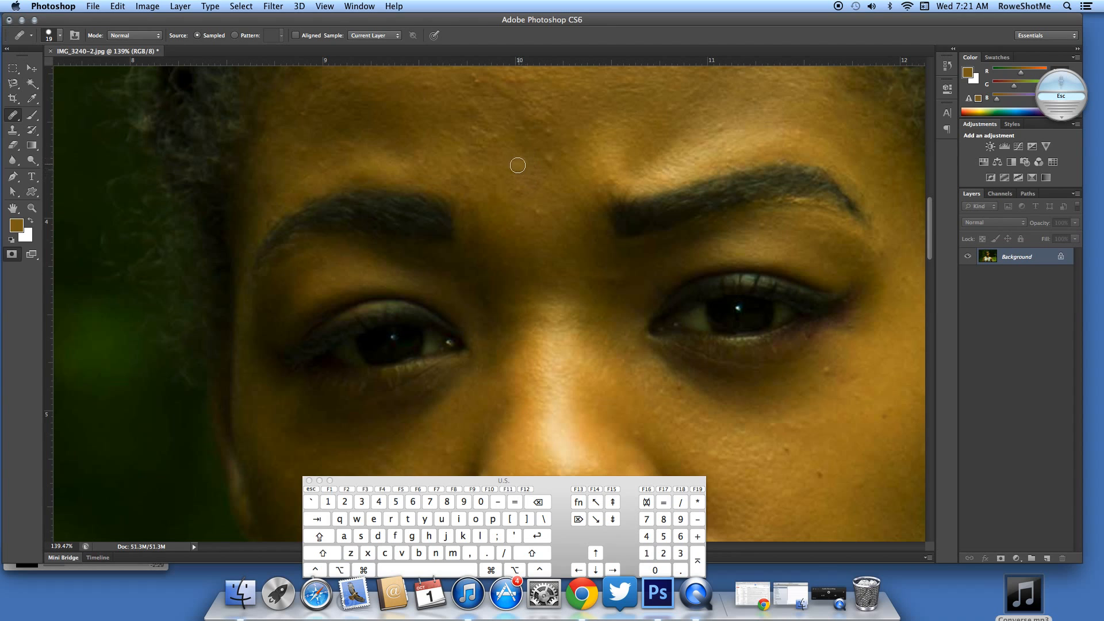
key("v")
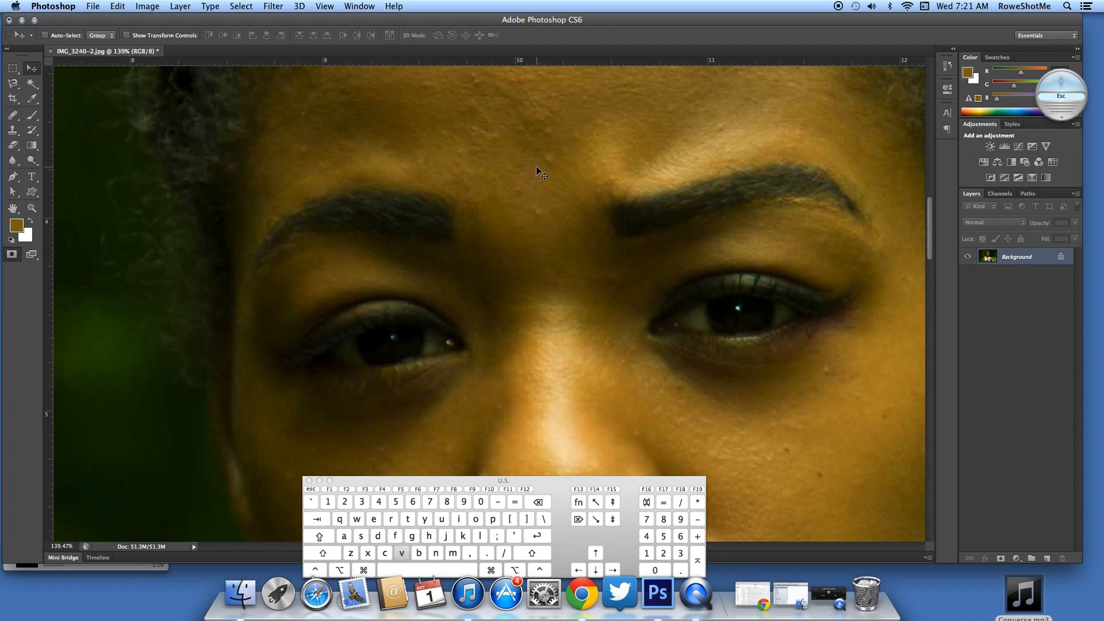
key("super+minus")
key("super+minus")
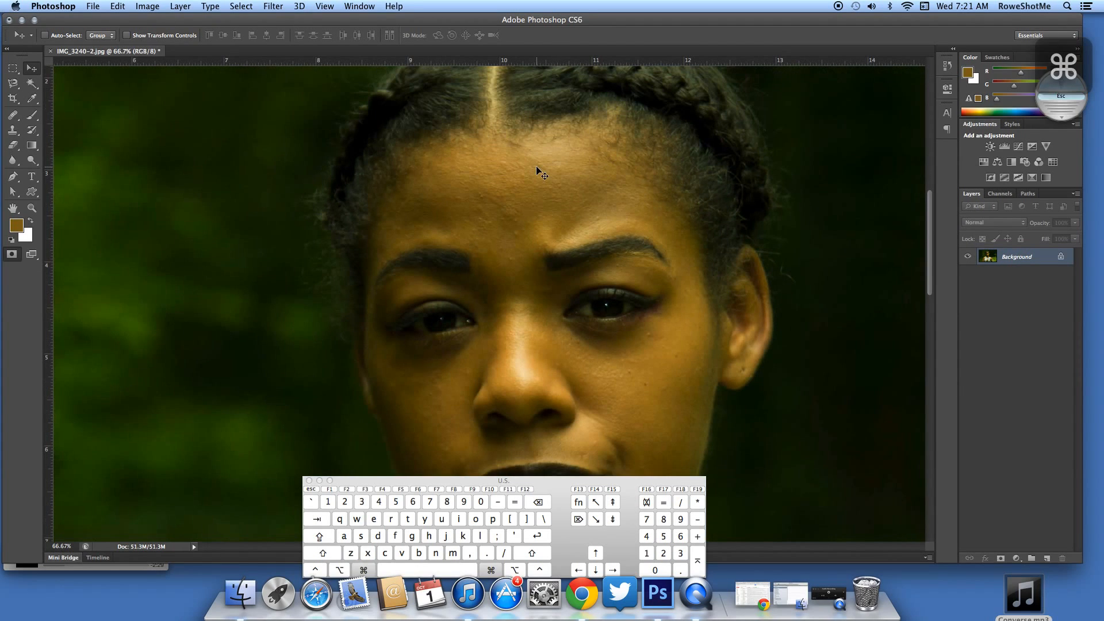
Undo the Healing Brush repair of the red spot
key("alt+super+z")
key("alt+super+z")
key("alt+super+z")
key("alt+super+z")
key("alt+super+z")
key("alt+super+z")
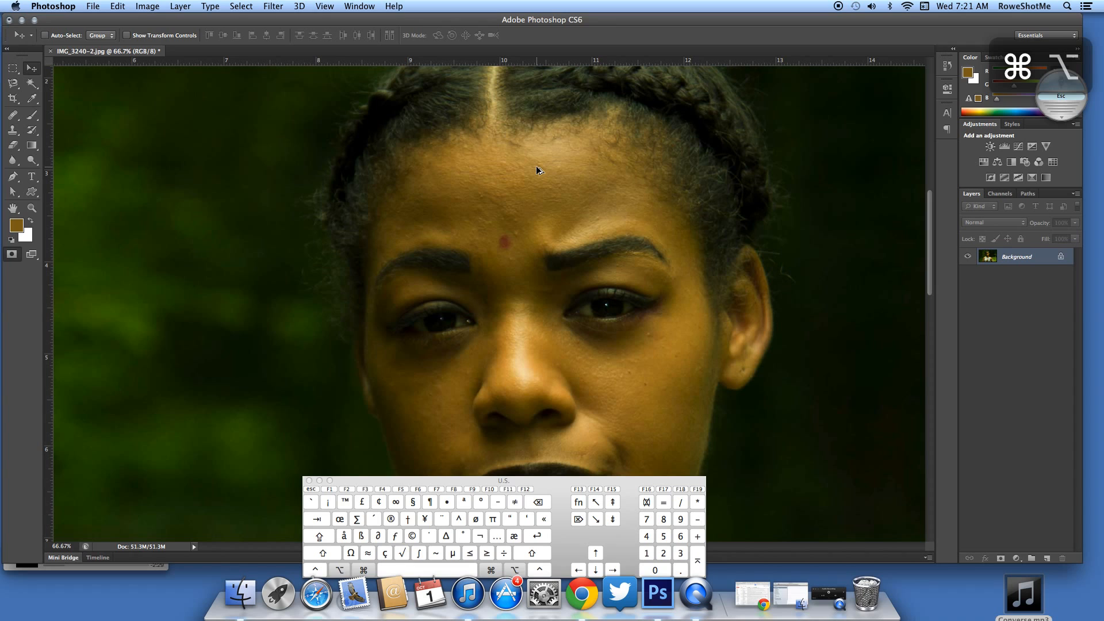
Switch to the Brush Tool and cancel the Color Balance adjustment
left_click(12, 131)
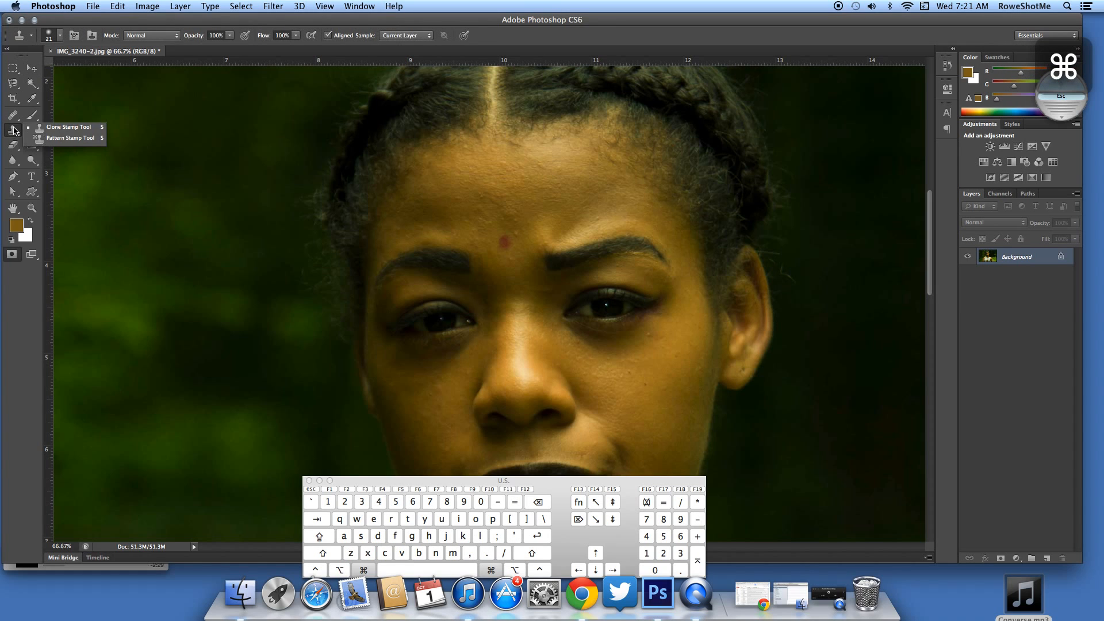
left_click(12, 115)
left_click(32, 115)
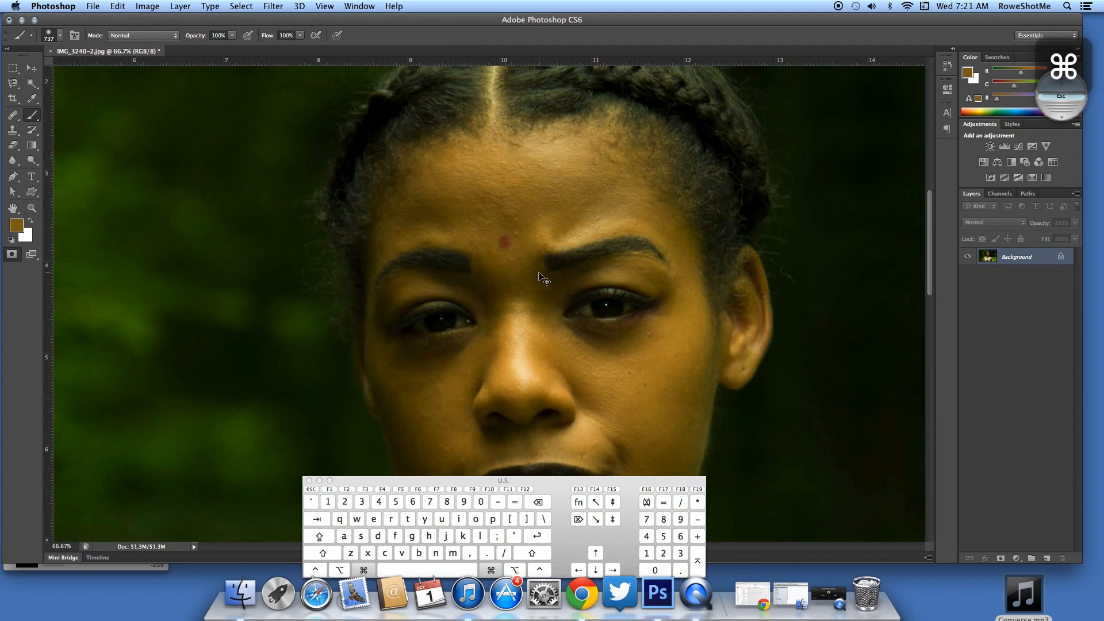
key("super+b")
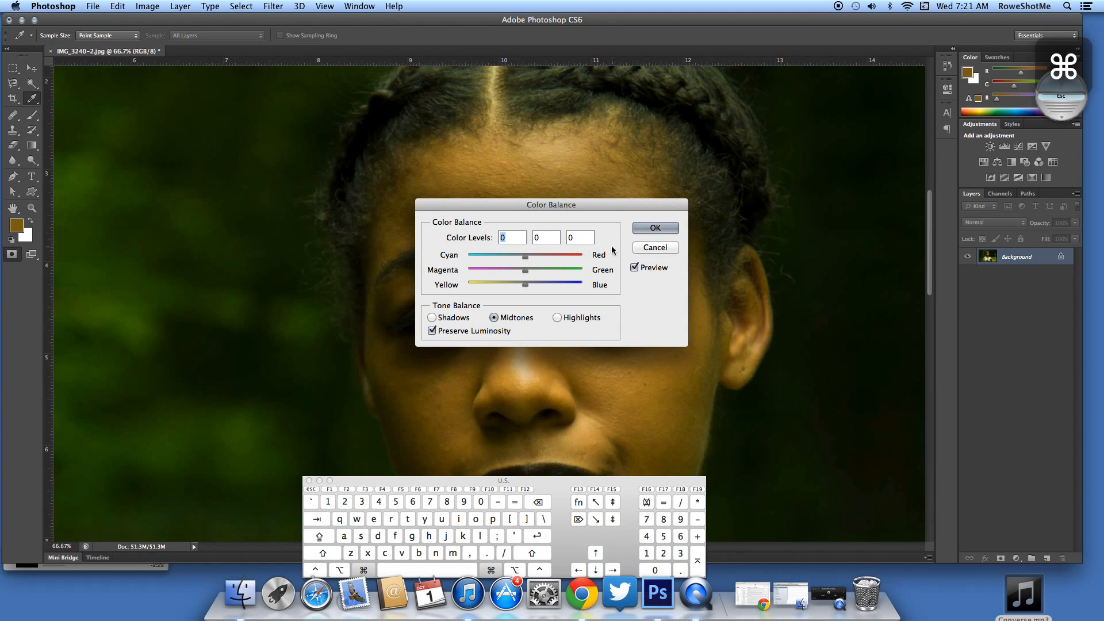
left_click(653, 249)
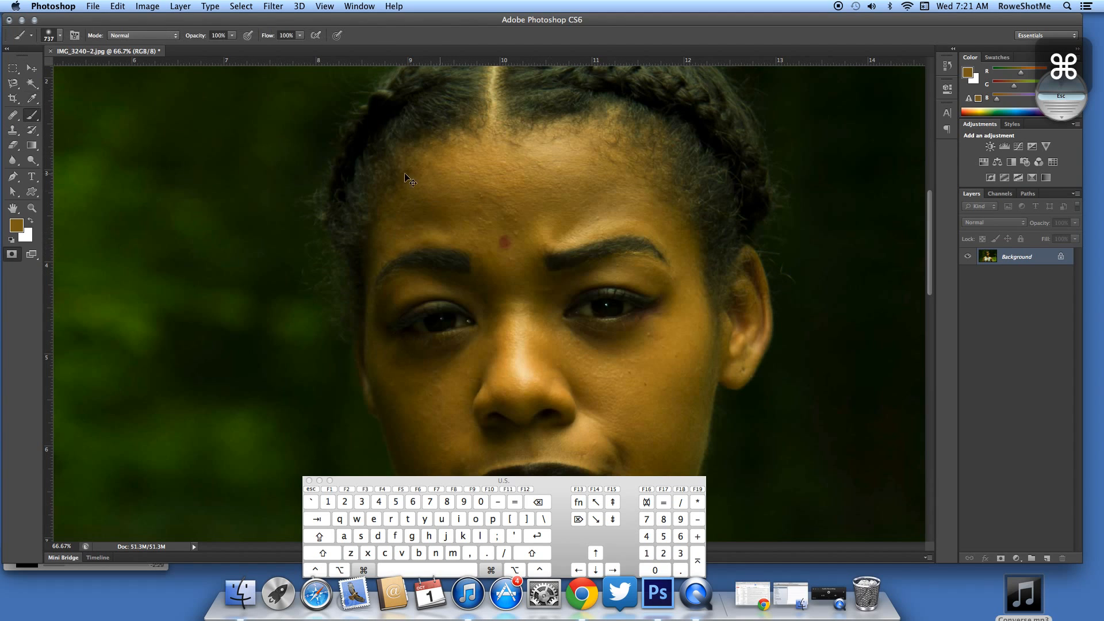
right_click(35, 116)
left_click(51, 115)
Create a new blank layer above the Background and keep the Brush Tool active
left_click(1048, 558)
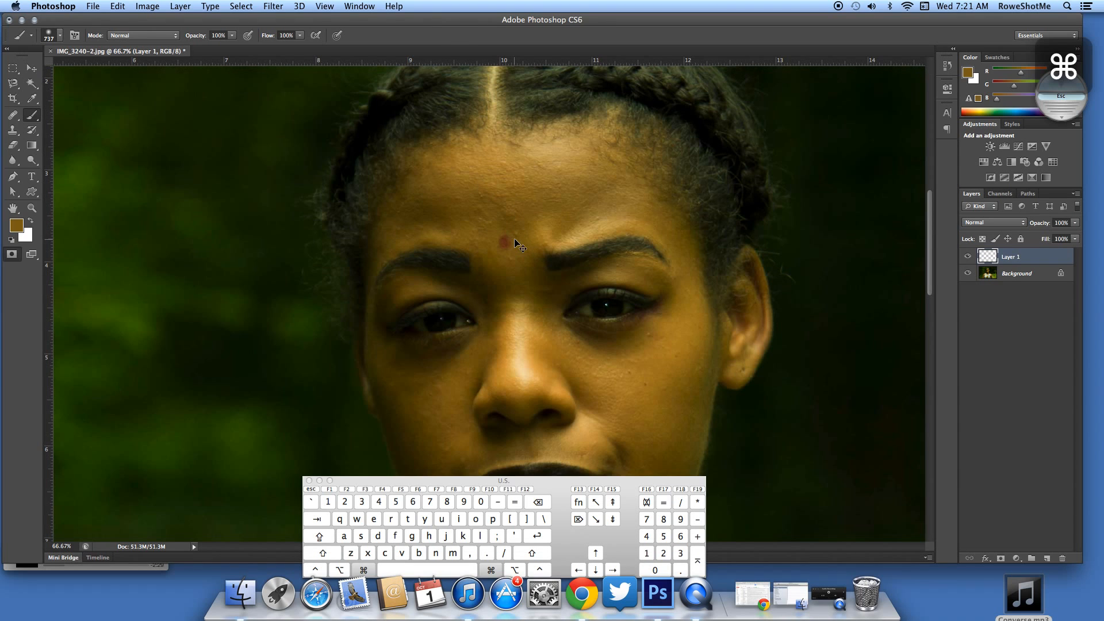
key("z")
left_click(35, 116)
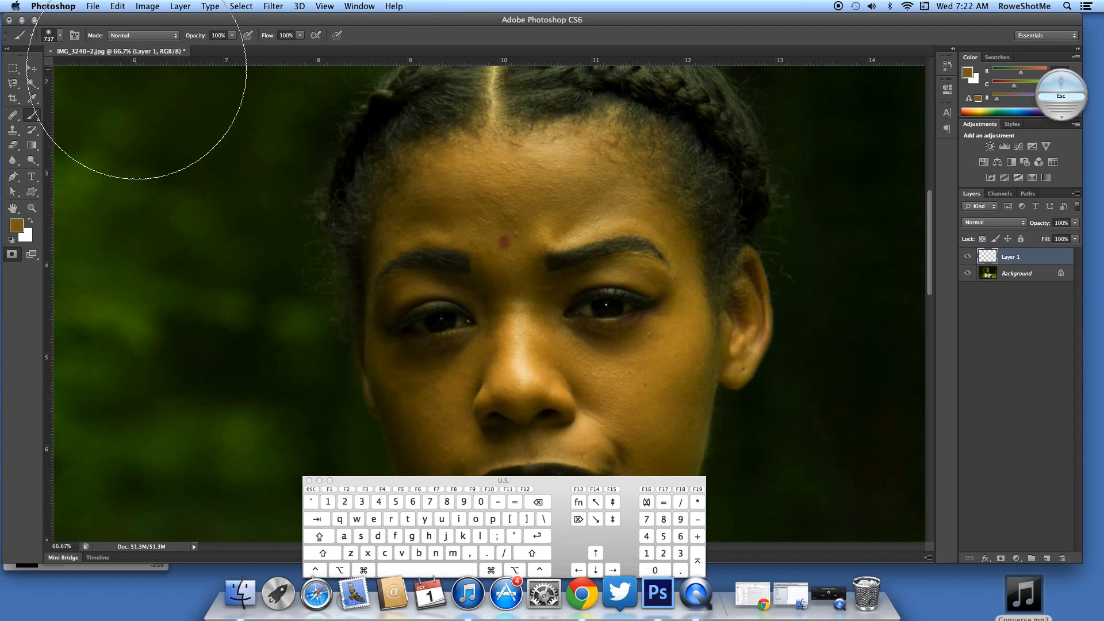
Enlarge the brush preset picker and show its brushes as Large Thumbnail
left_click(61, 36)
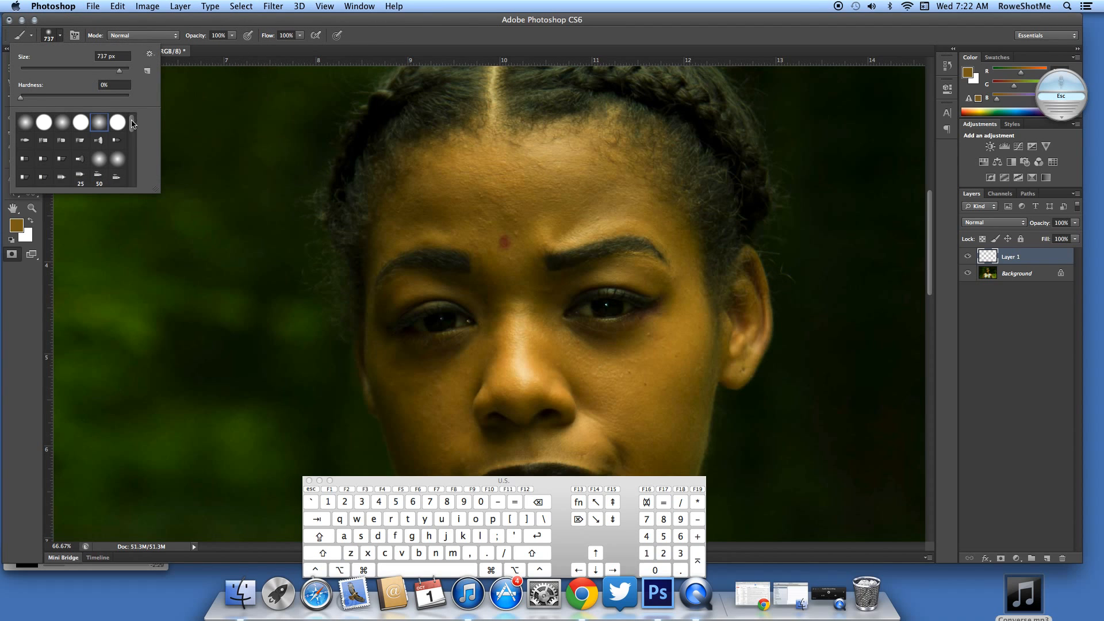
mouse_move(155, 188)
left_mouse_down()
mouse_move(207, 229)
mouse_move(313, 374)
left_mouse_up()
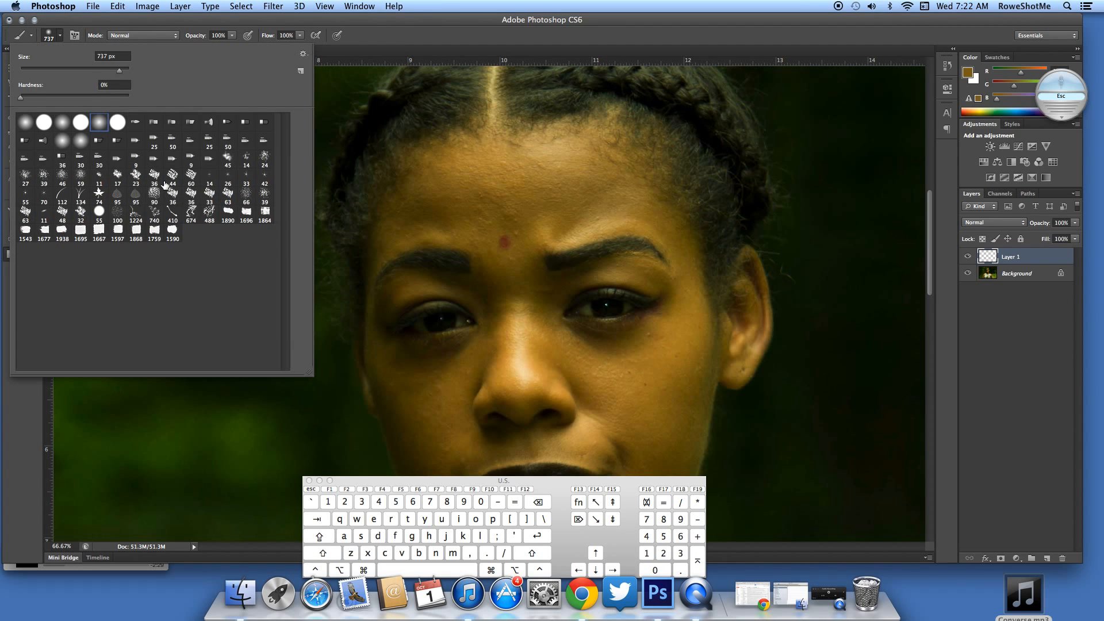
left_click(302, 55)
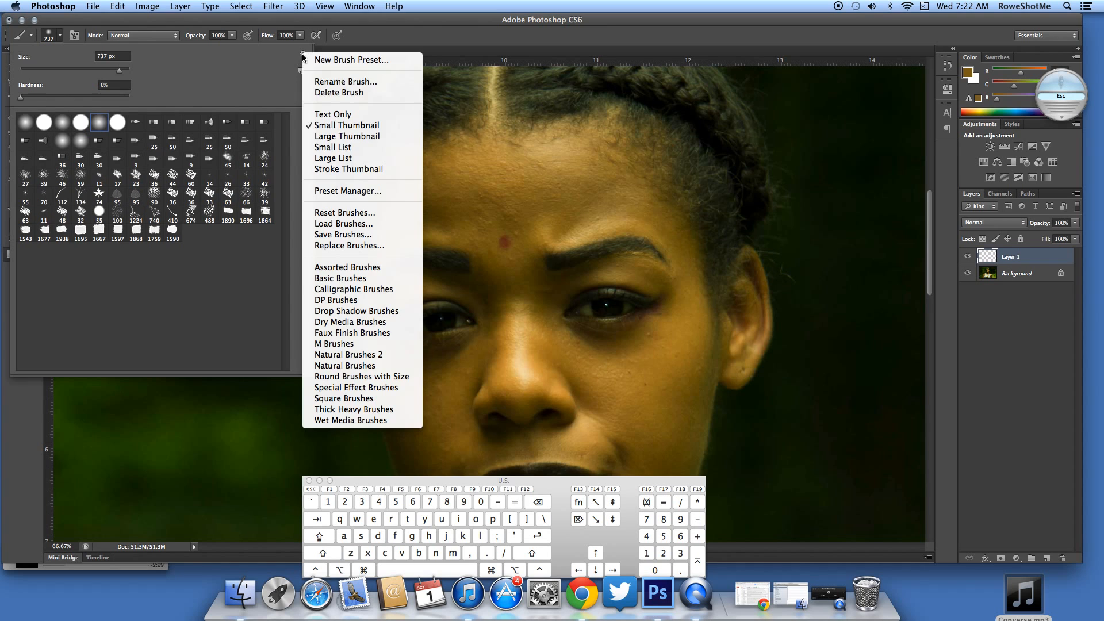
left_click(341, 137)
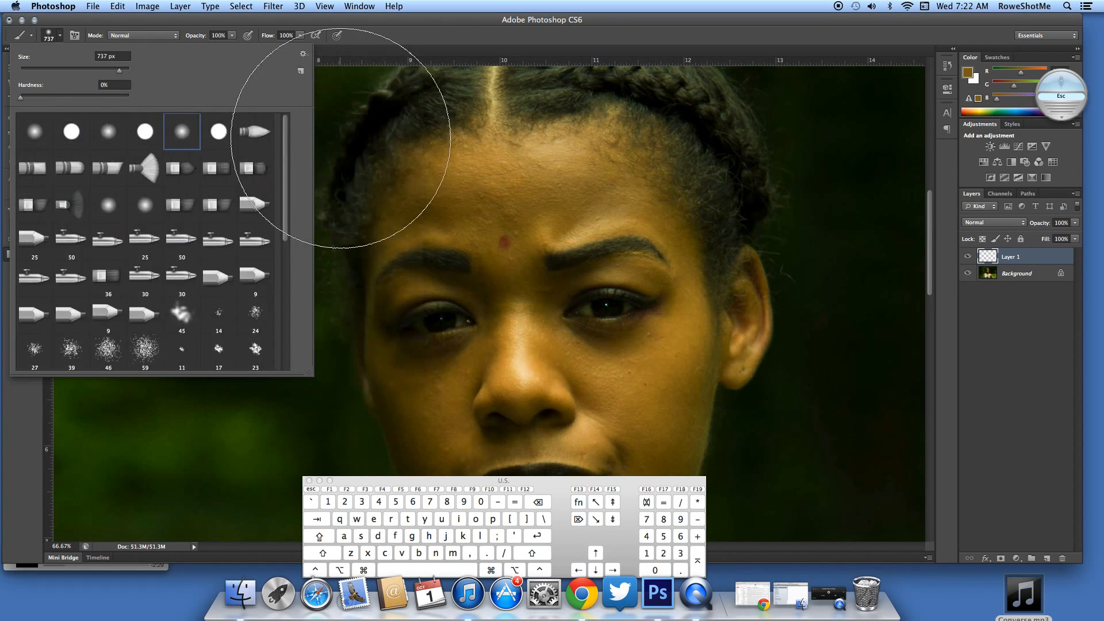
Choose the 95 px leaf brush, try a stroke across the forehead in the current brown, and undo it
left_click(108, 314)
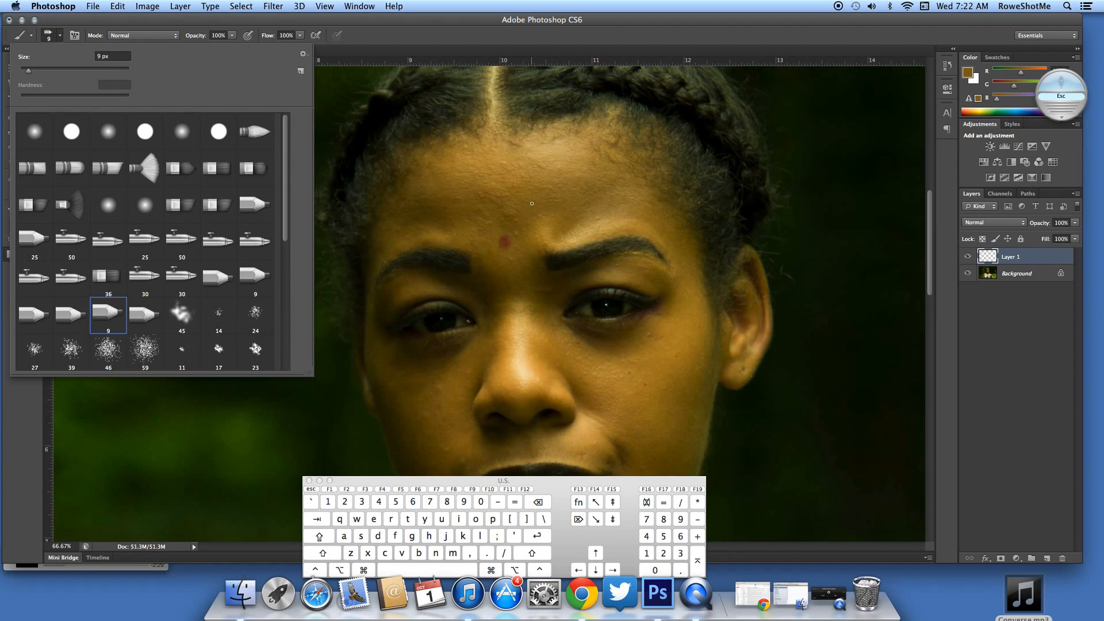
left_click(183, 206)
scroll(209, 279, "down", 6)
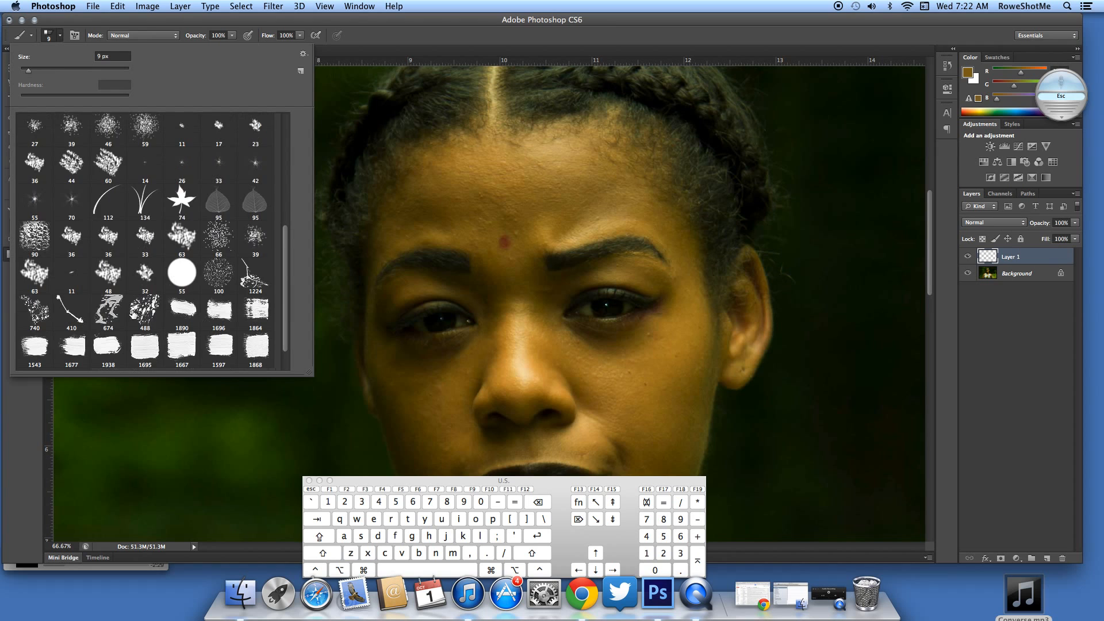
left_click(222, 205)
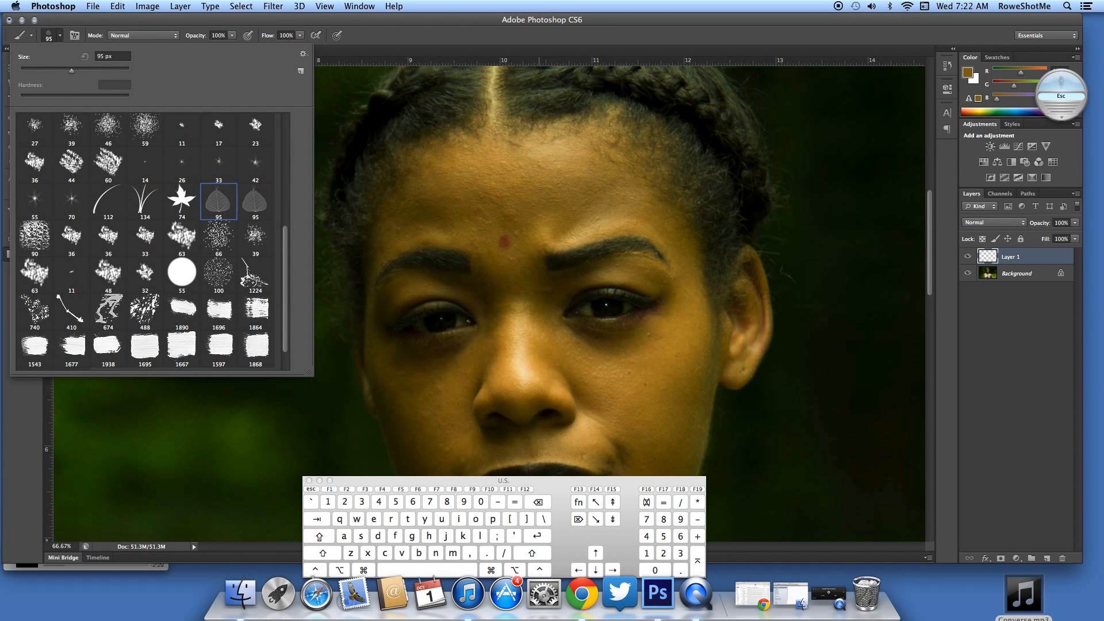
key("Escape")
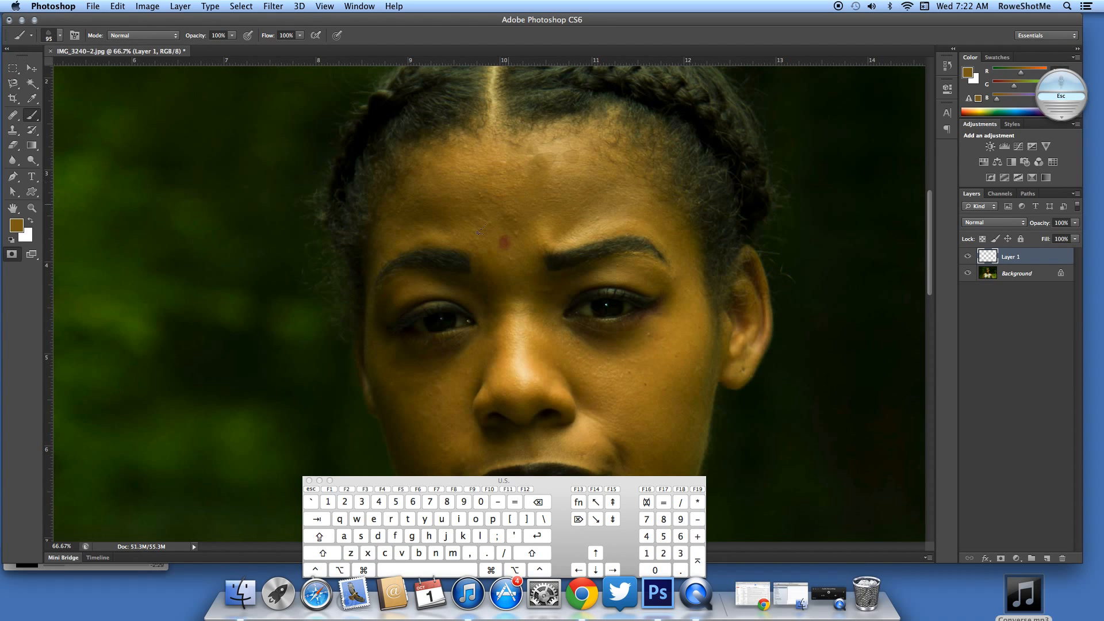
left_click_drag(479, 231, 532, 220)
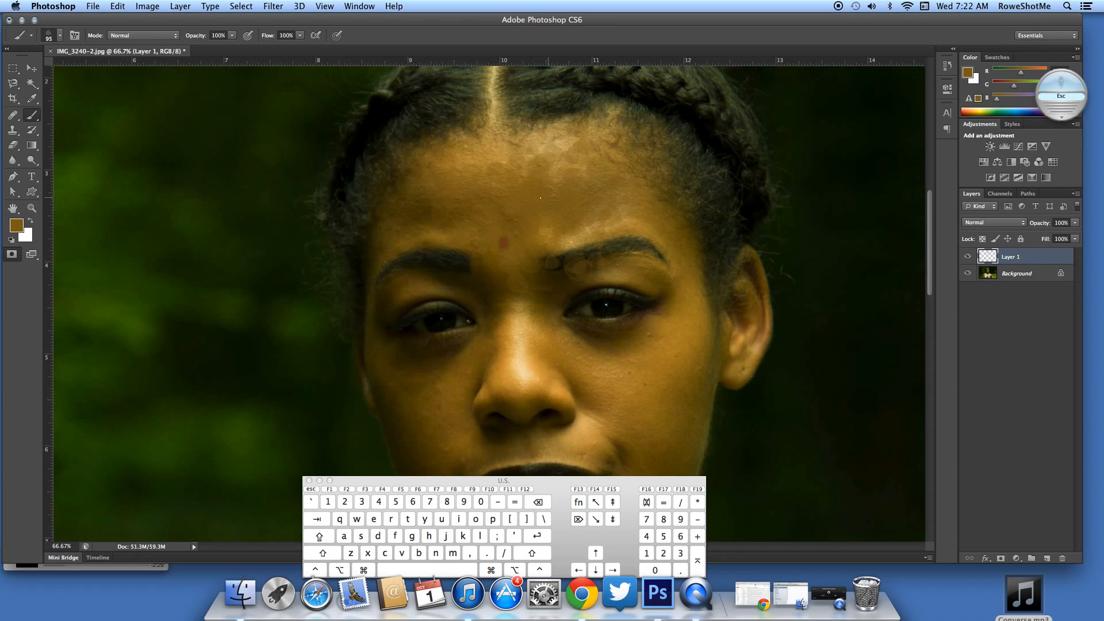
key("super+z")
Set the foreground color to white and the background to black, try scattering leaves over the forehead, and undo the stroke
key("d")
key("x")
mouse_move(494, 199)
left_mouse_down()
mouse_move(454, 270)
mouse_move(432, 256)
left_mouse_up()
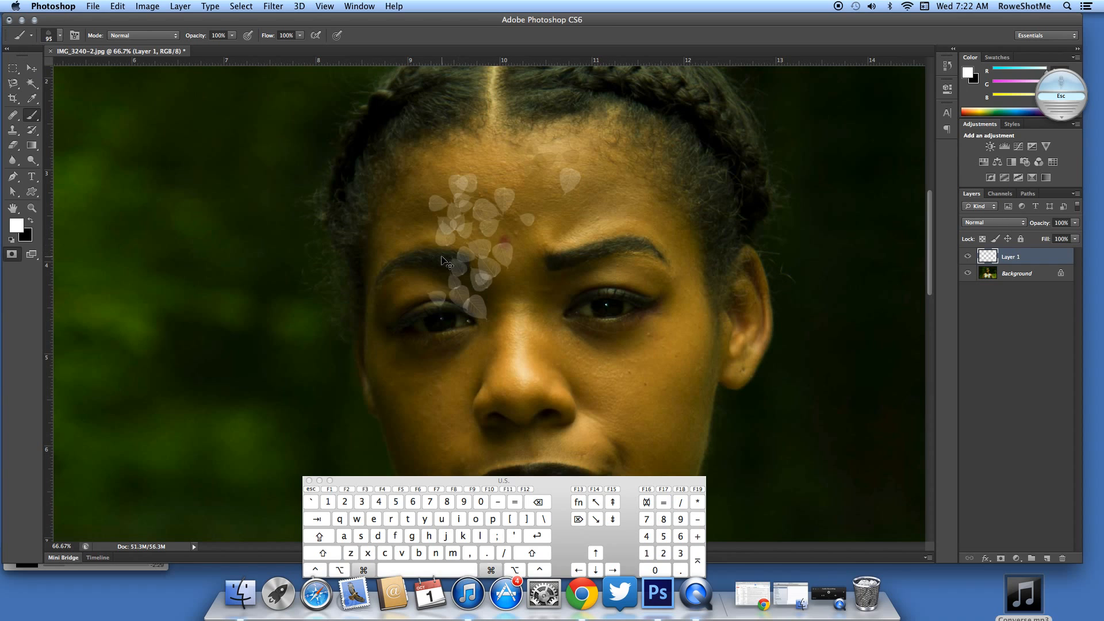
key("super+z")
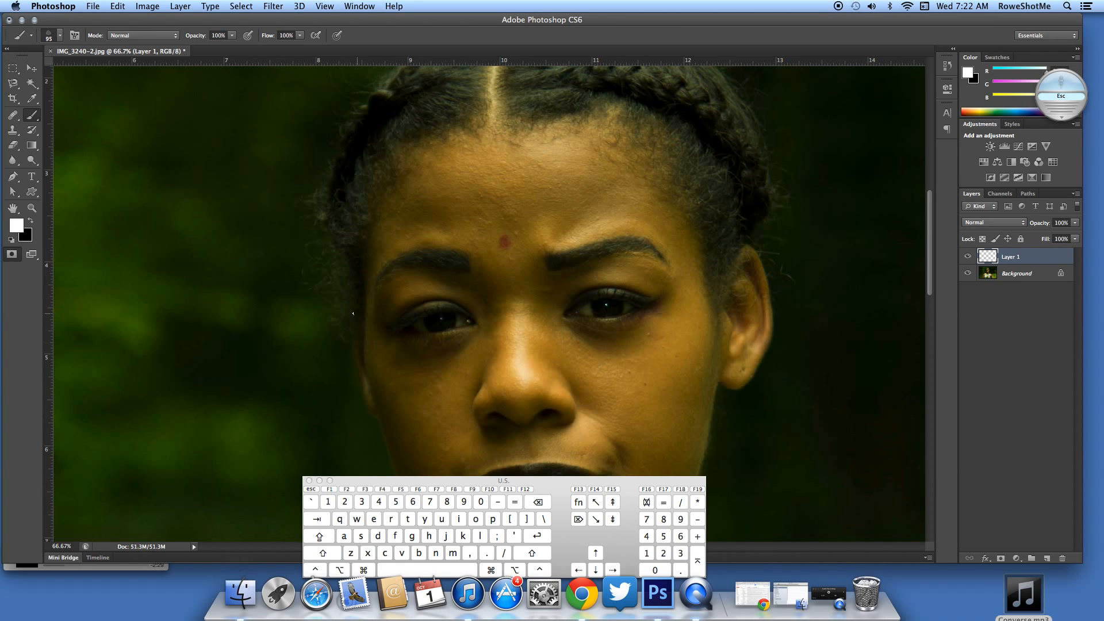
Stamp two white strokes over the nose and forehead with the 1938 px paint-stroke brush, and delete the painted layer
scroll(353, 313, "down", 6)
scroll(353, 313, "up", 7)
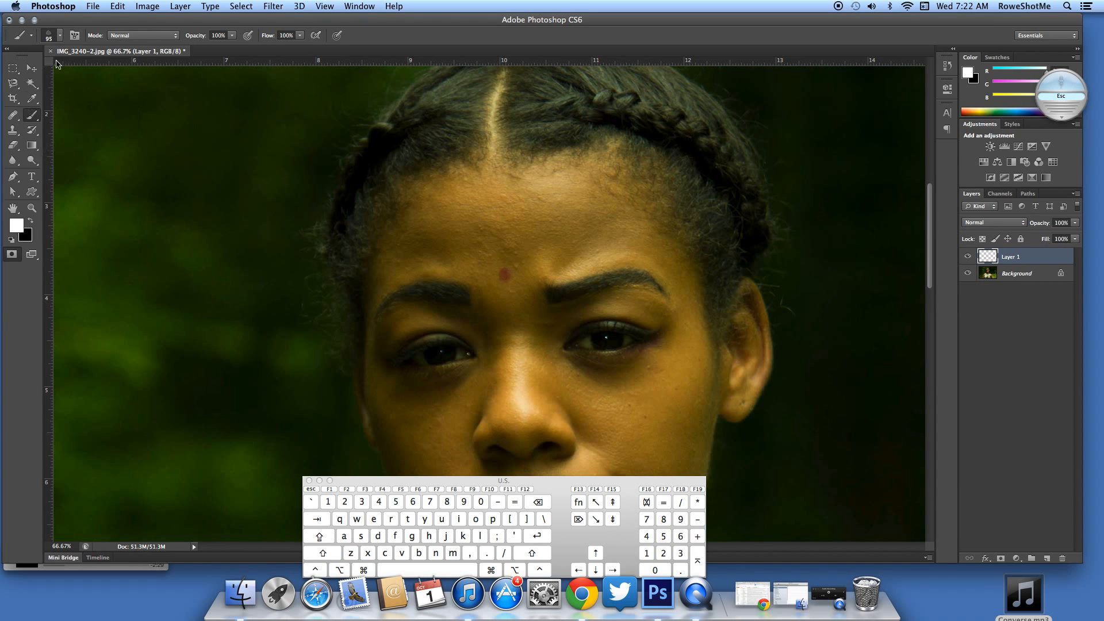
left_click(58, 36)
scroll(128, 199, "down", 1)
left_click(108, 313)
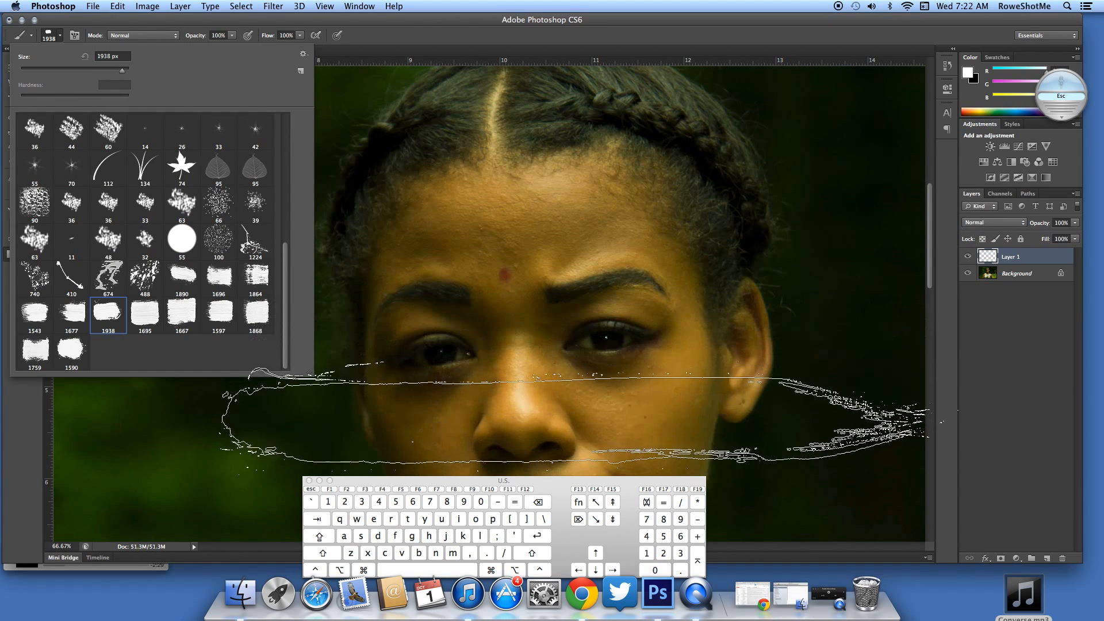
left_click(575, 417)
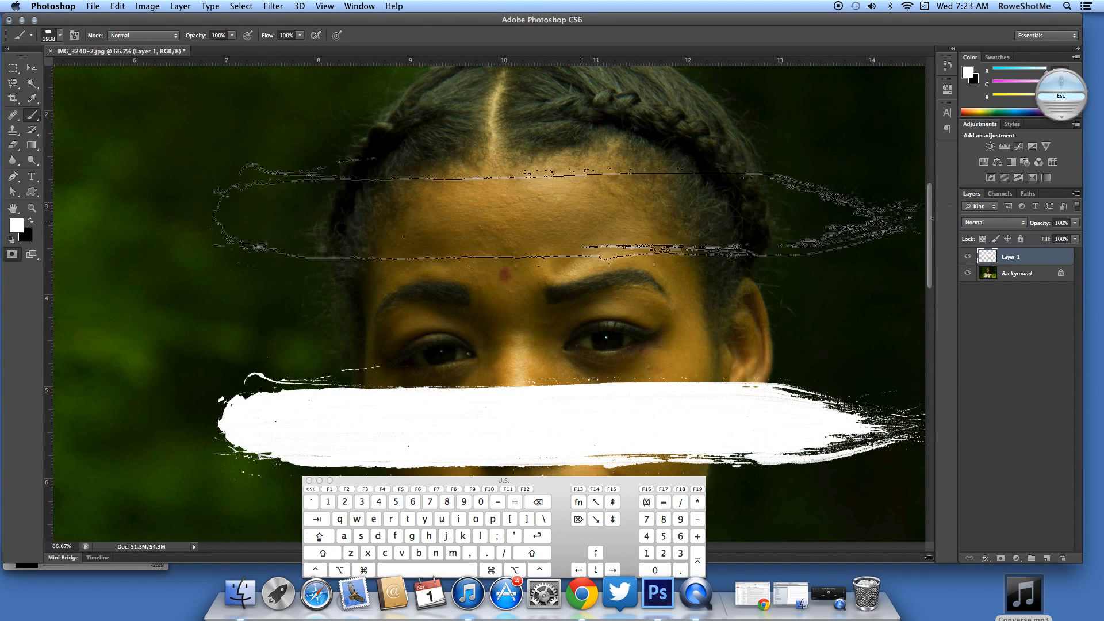
left_click(569, 211)
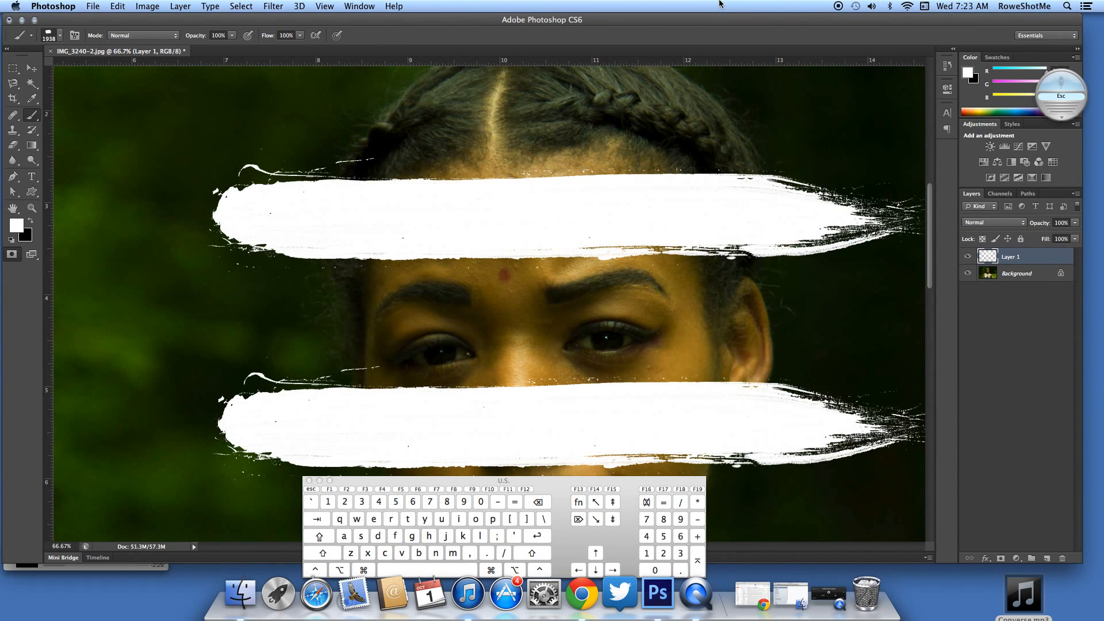
key("v")
key("BackSpace")
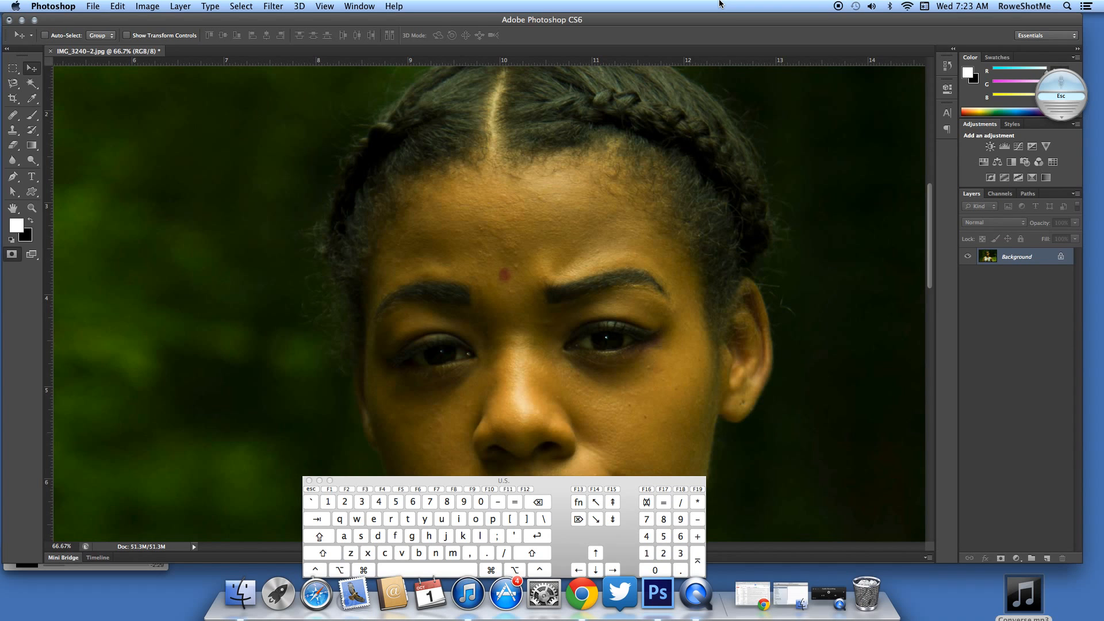
Switch to the Pencil Tool and scribble loose white 1 px loops over the forehead and eyes
left_click(29, 110)
left_click(30, 116)
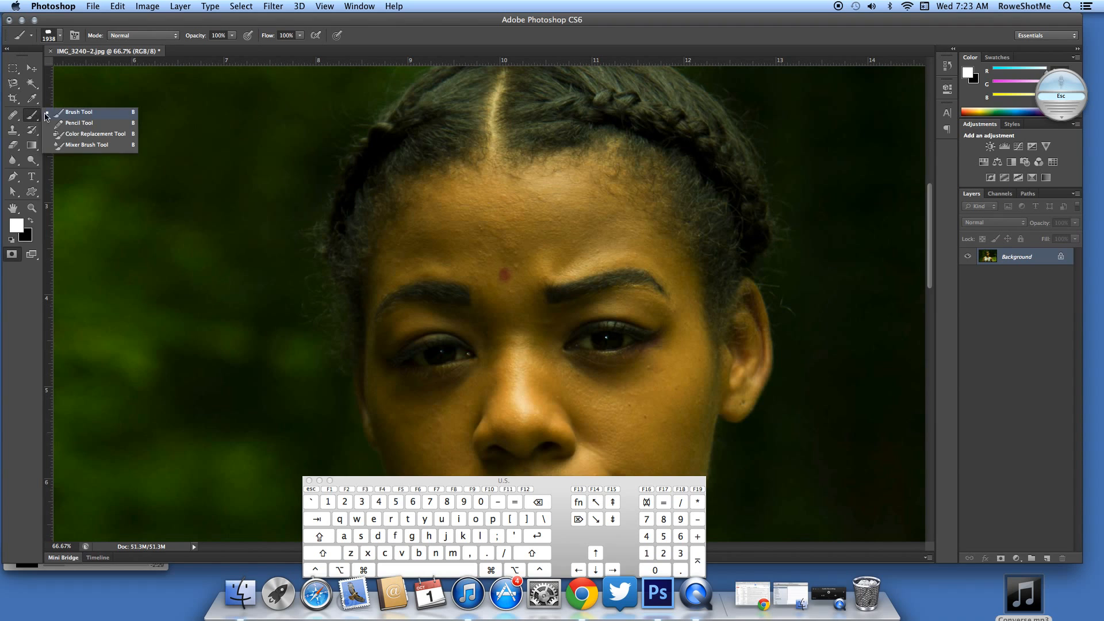
left_click(76, 145)
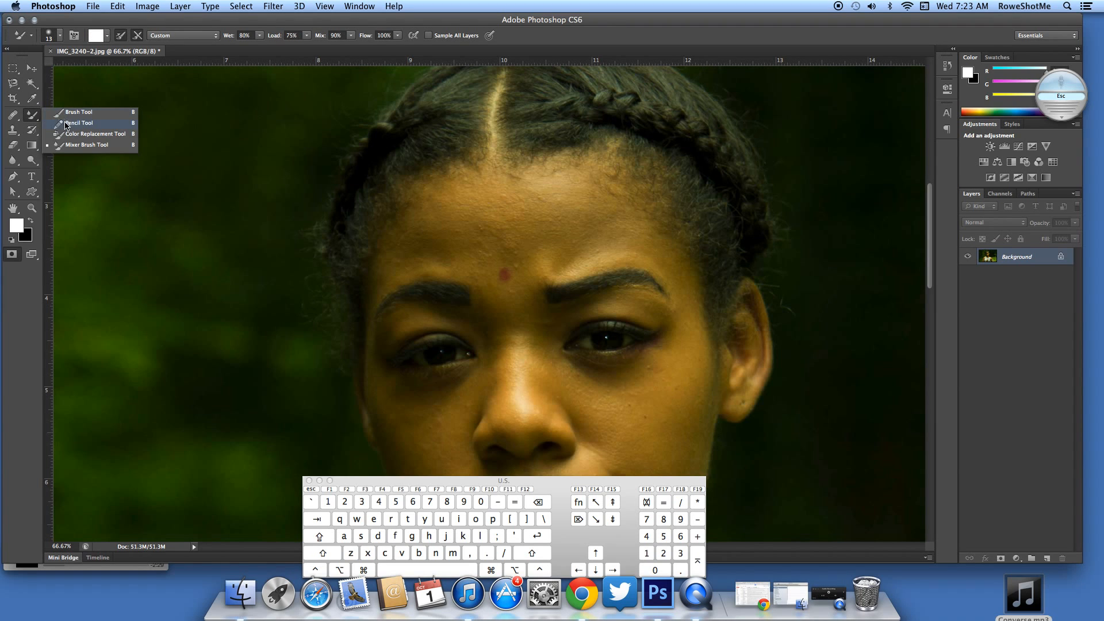
left_click(79, 123)
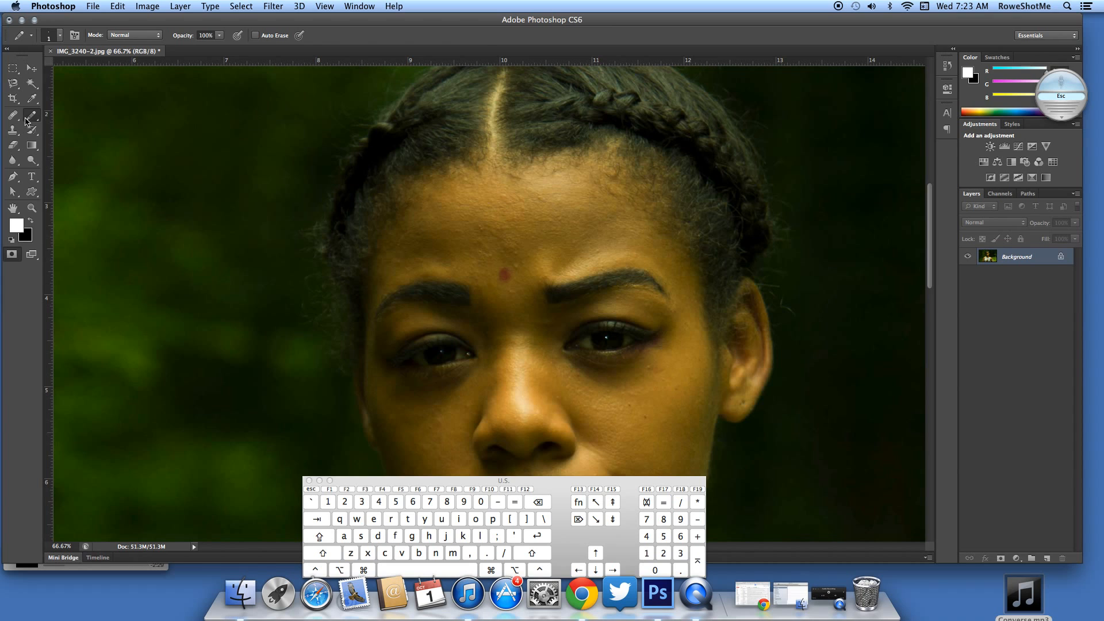
left_click(33, 116)
left_click(65, 124)
mouse_move(457, 244)
left_mouse_down()
mouse_move(598, 256)
mouse_move(657, 310)
mouse_move(482, 276)
mouse_move(494, 361)
mouse_move(640, 316)
mouse_move(651, 372)
mouse_move(589, 394)
mouse_move(488, 382)
mouse_move(469, 274)
mouse_move(478, 189)
mouse_move(445, 163)
mouse_move(427, 263)
left_mouse_up()
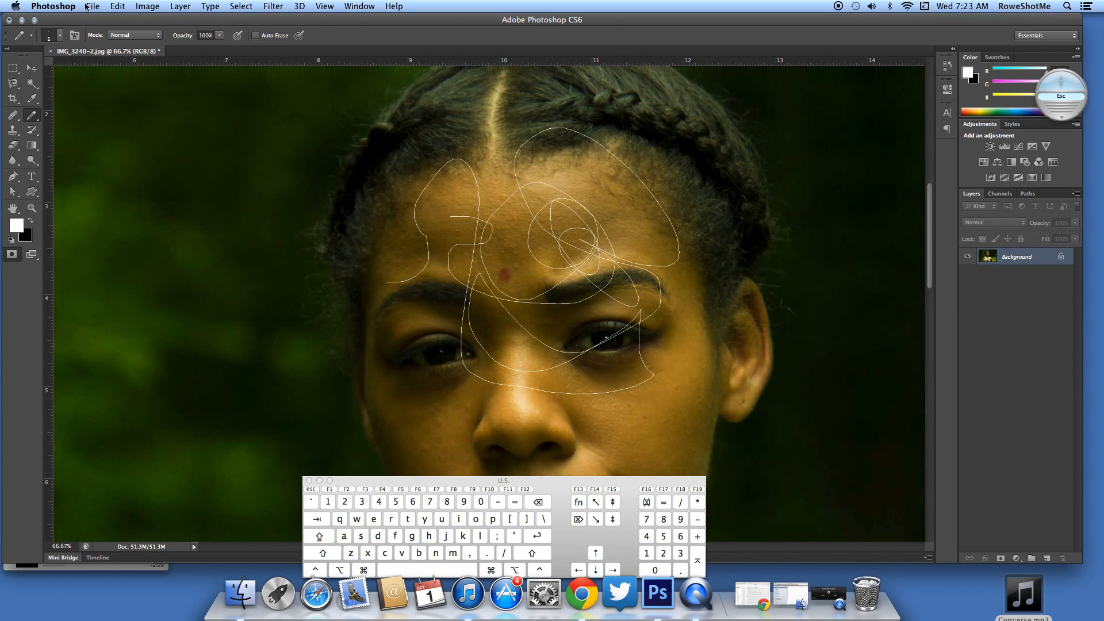
Set the pencil size to 40 px and undo the scribble over the face, ending on the Move Tool
left_click(60, 35)
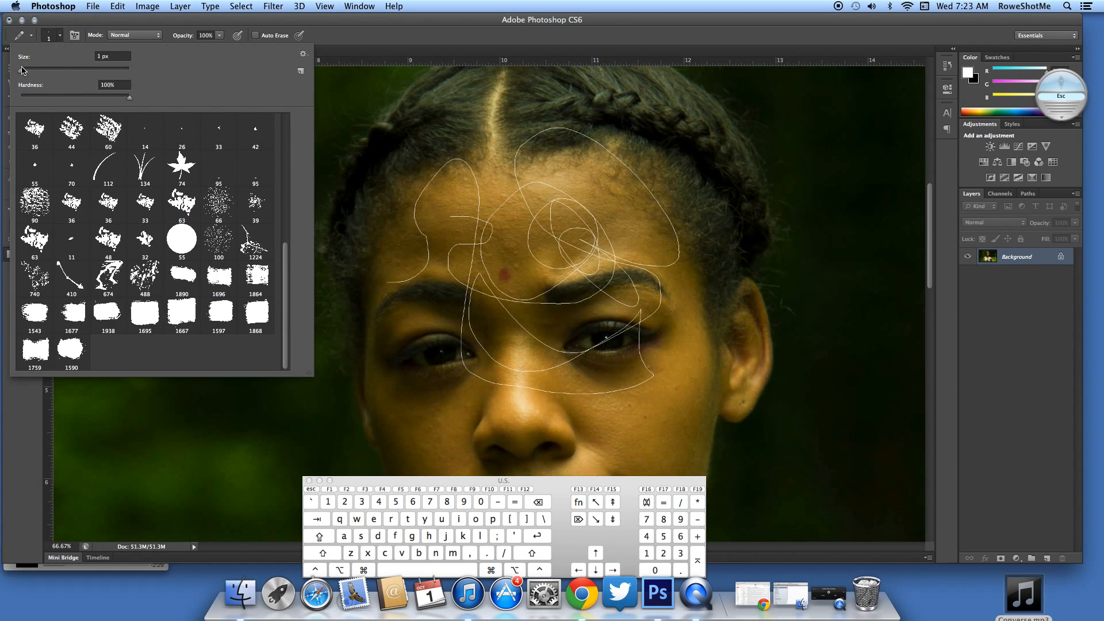
left_click_drag(20, 72, 41, 70)
scroll(164, 189, "up", 10)
scroll(164, 189, "down", 10)
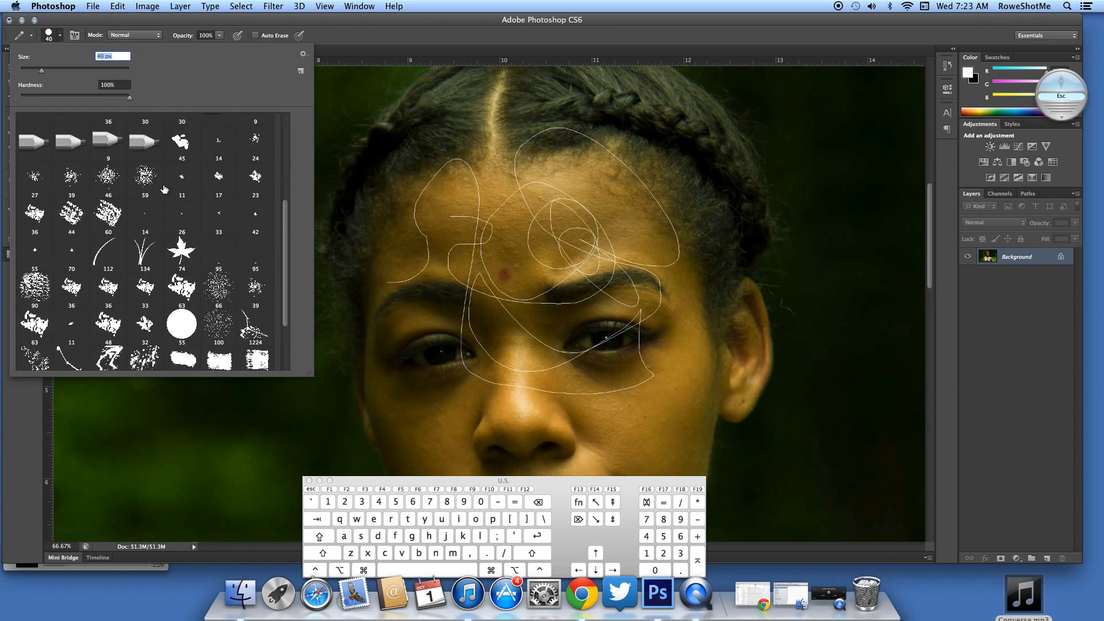
left_click(58, 37)
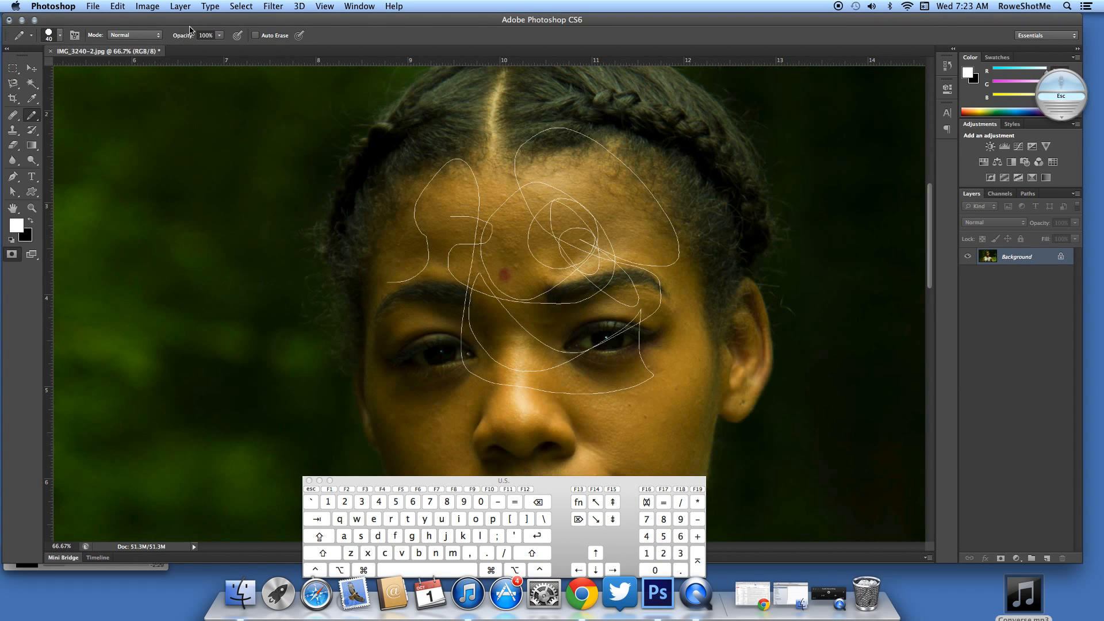
key("cmd+z")
key("v")
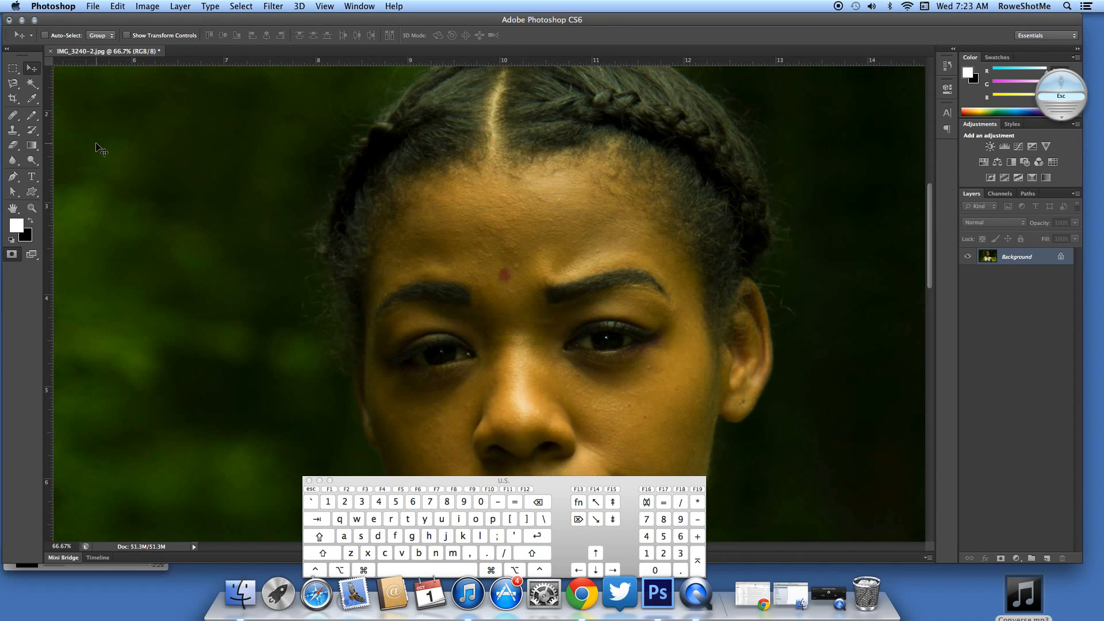
Switch to the Eraser Tool, try erasing the forehead spot on the Background layer, and undo it
left_click(9, 148)
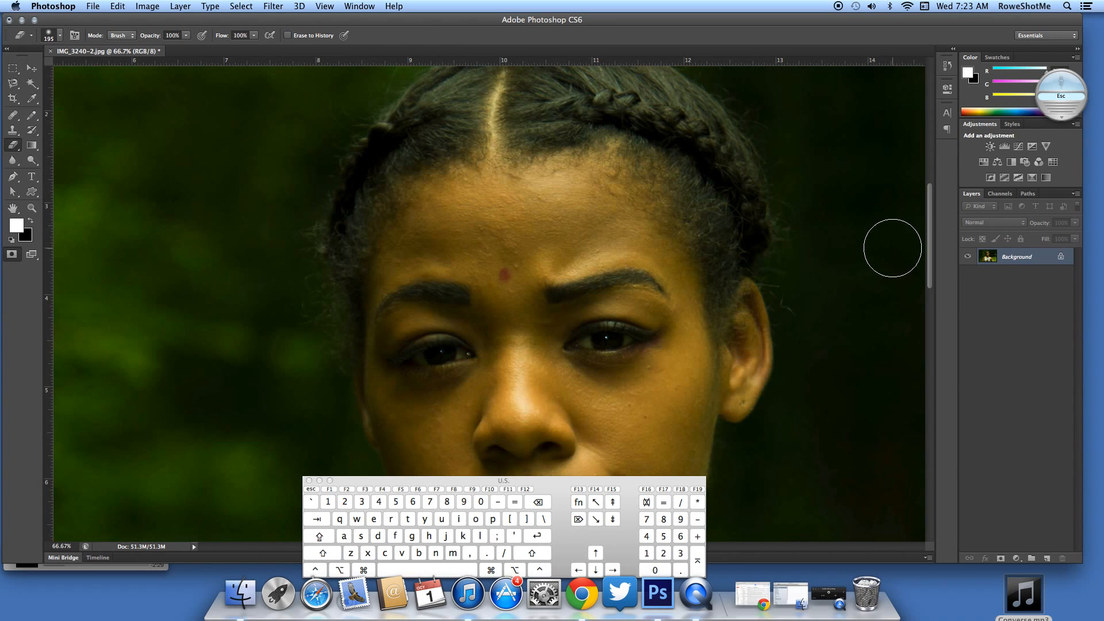
left_click(506, 261)
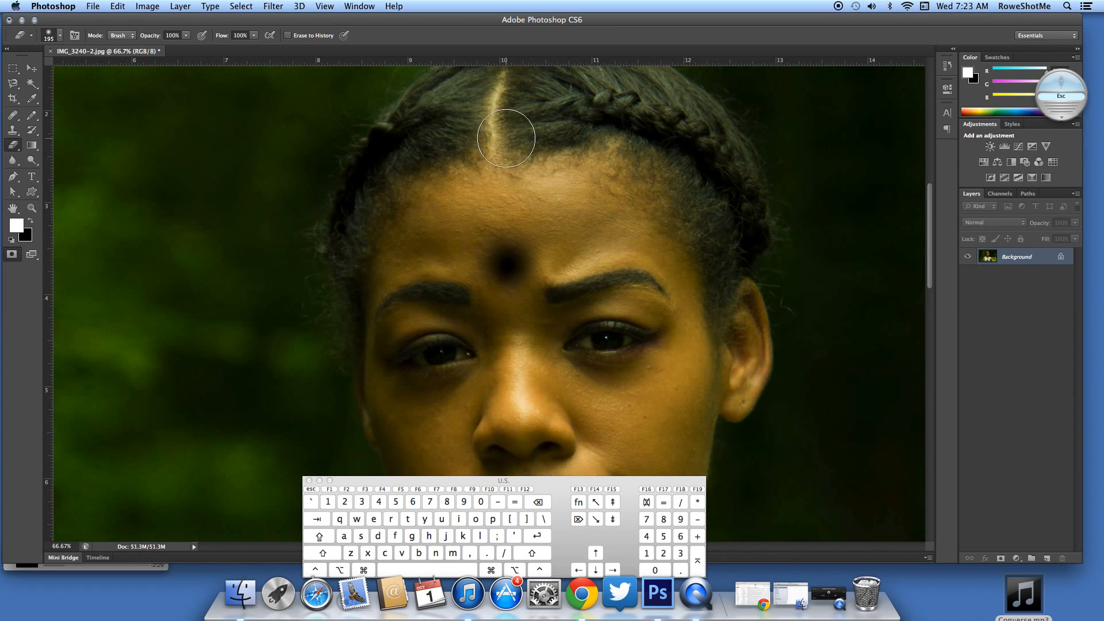
key("super+z")
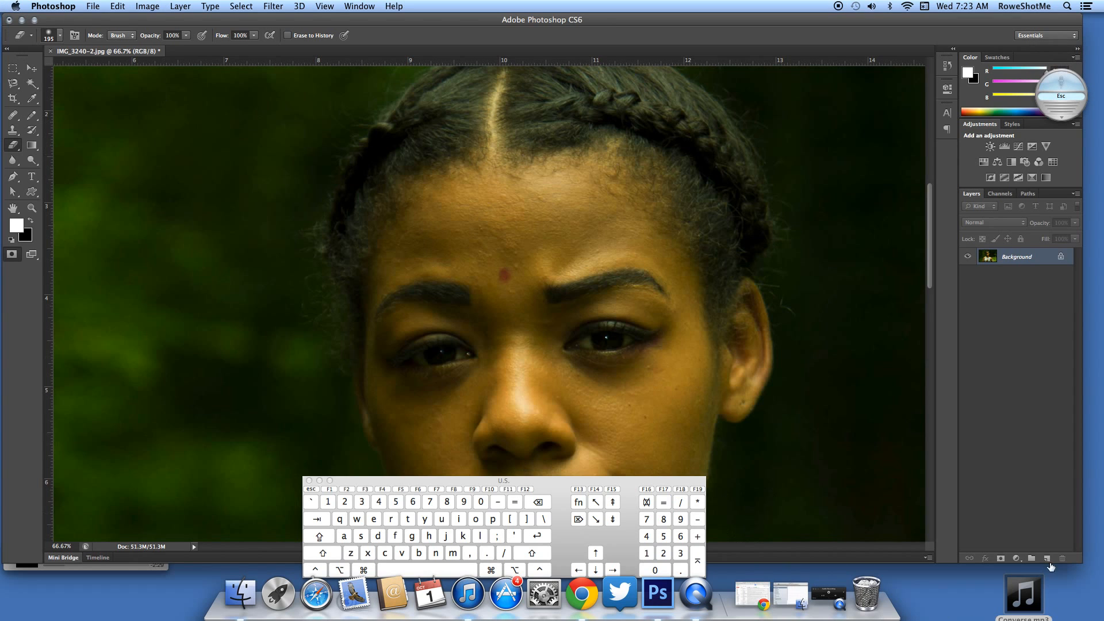
Duplicate the Background onto a new layer and hide the original Background
key("super+j")
left_click(968, 273)
Erase a soft patch over the eyes and forehead on the duplicate, add a hard-edged spot above it, and undo both
mouse_move(512, 254)
left_mouse_down()
mouse_move(493, 290)
mouse_move(589, 281)
mouse_move(481, 302)
mouse_move(454, 293)
mouse_move(497, 316)
mouse_move(437, 296)
mouse_move(533, 254)
left_mouse_up()
right_click(608, 296)
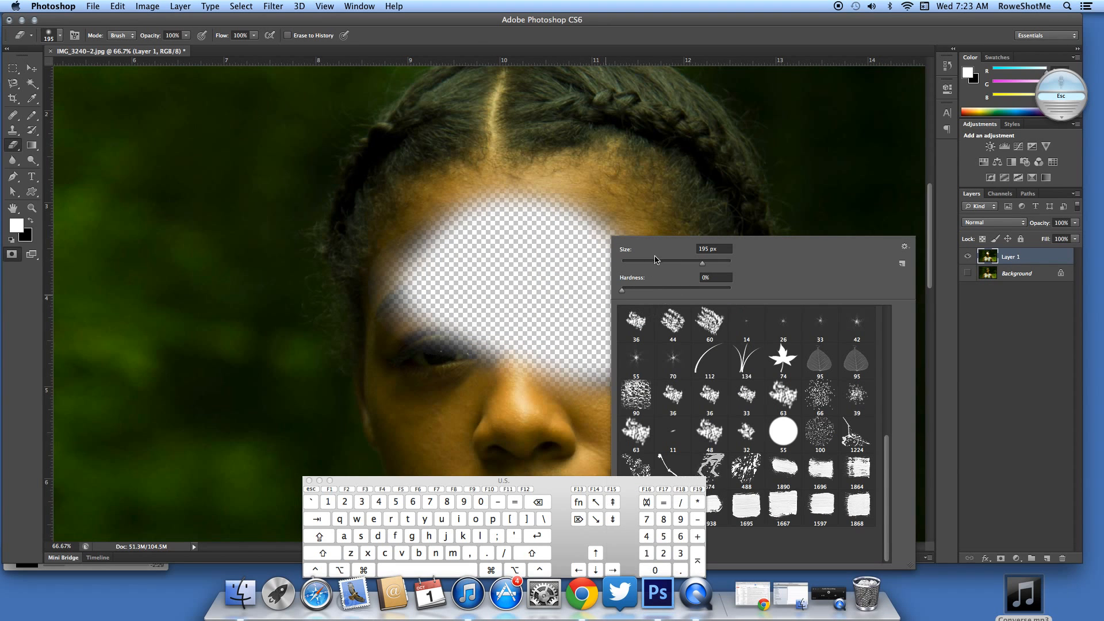
left_click(572, 199)
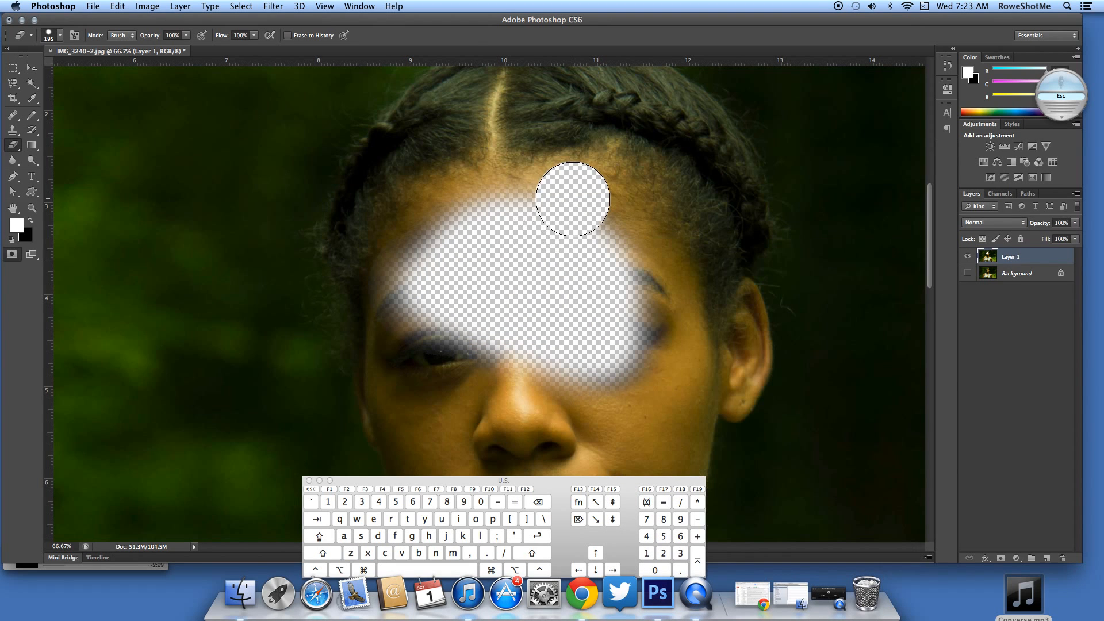
key("super+alt+z")
key("super+alt+z")
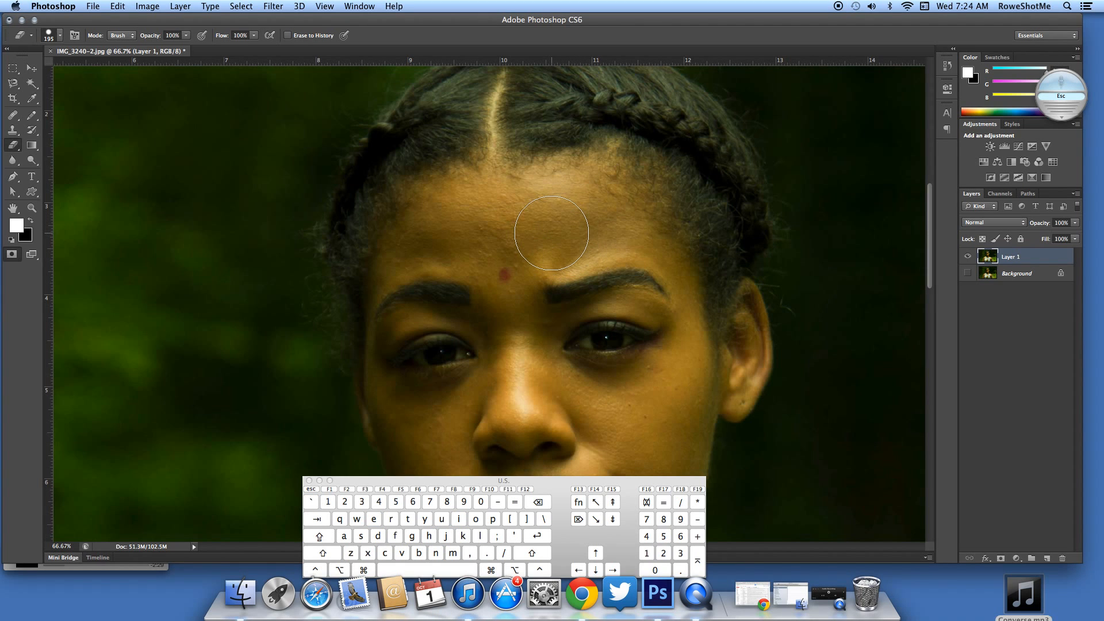
Switch to the Gradient Tool and add a new blank layer above the duplicated photo layer
left_click(28, 150)
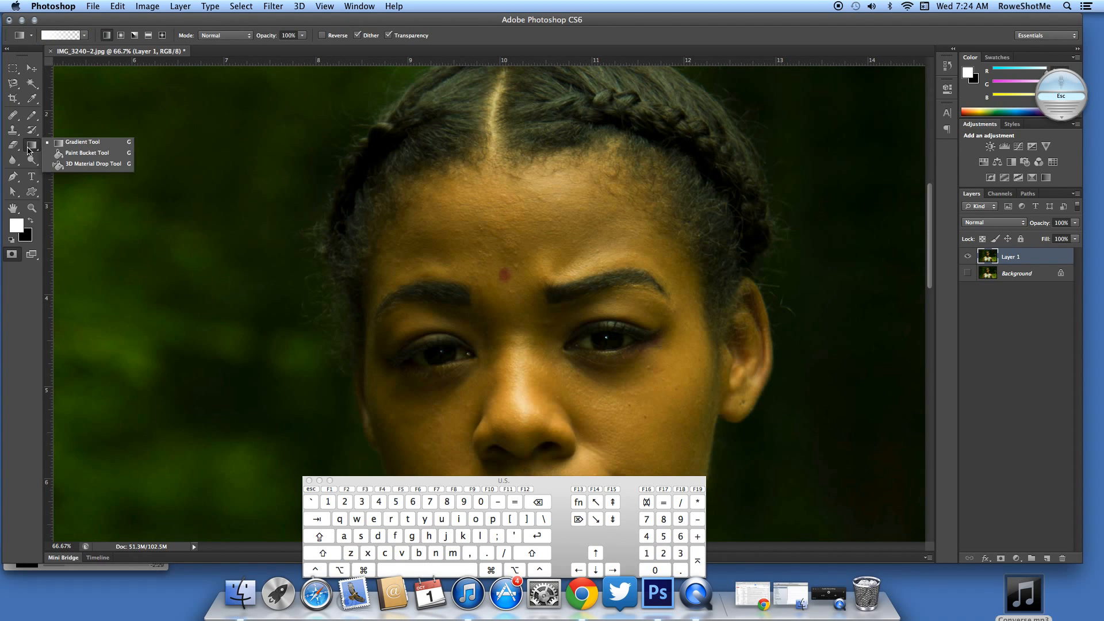
left_click(81, 143)
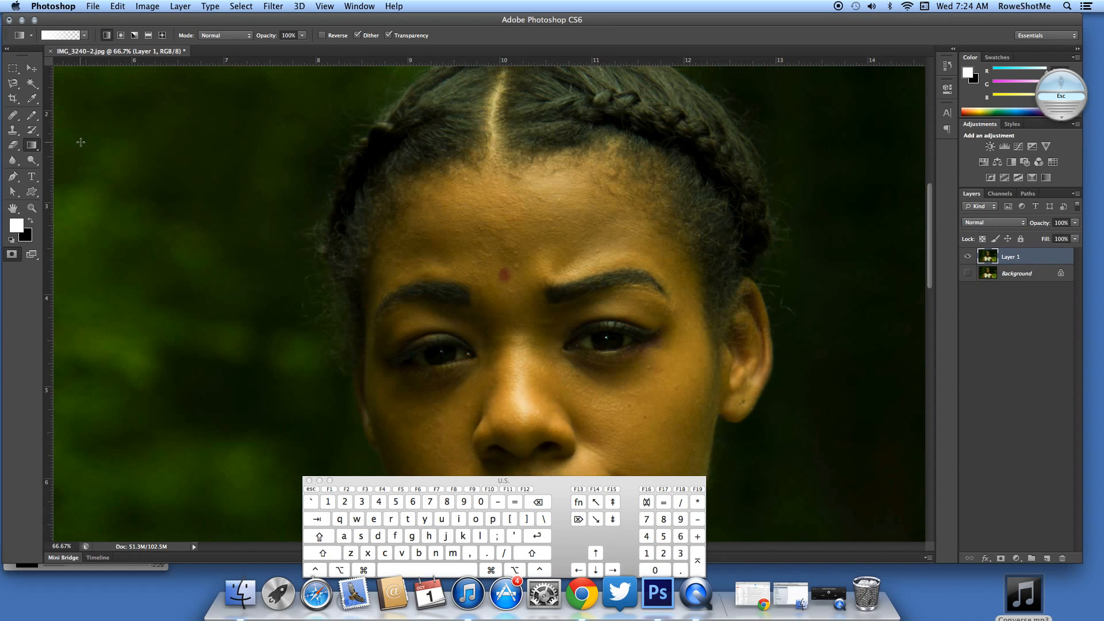
key("super+minus")
key("super+minus")
key("super+minus")
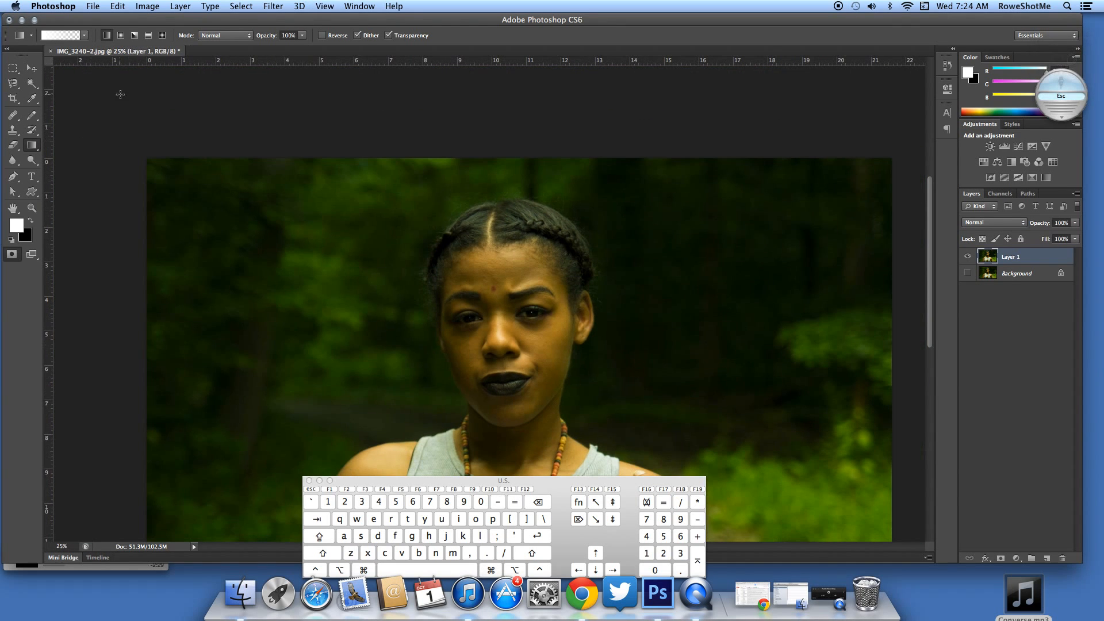
left_click(1047, 558)
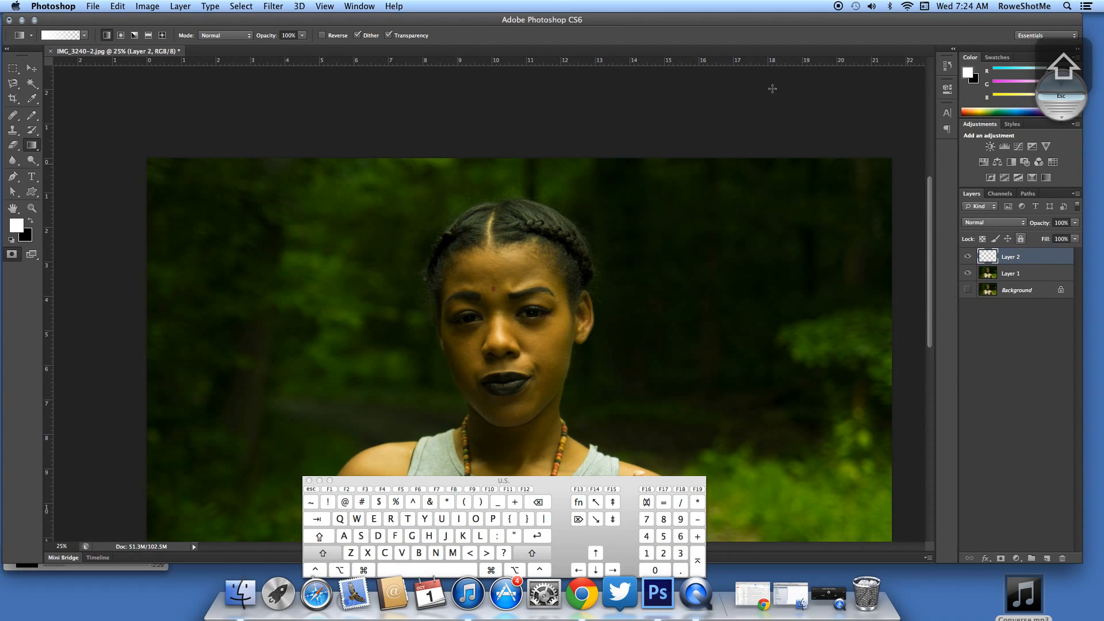
Fill Layer 2 with a top-to-bottom linear gradient using the Red, Green preset and set the layer's blend mode to Screen
left_click(84, 36)
left_click(84, 36)
left_click(84, 36)
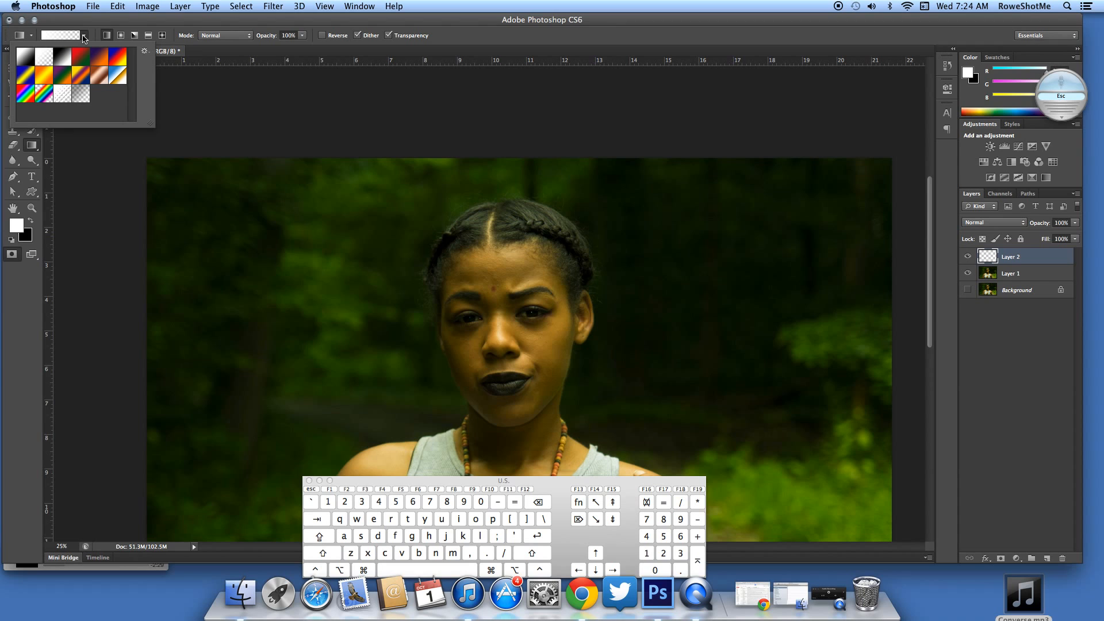
left_click(24, 57)
left_click(41, 58)
left_click(62, 57)
left_click(81, 57)
key("Escape")
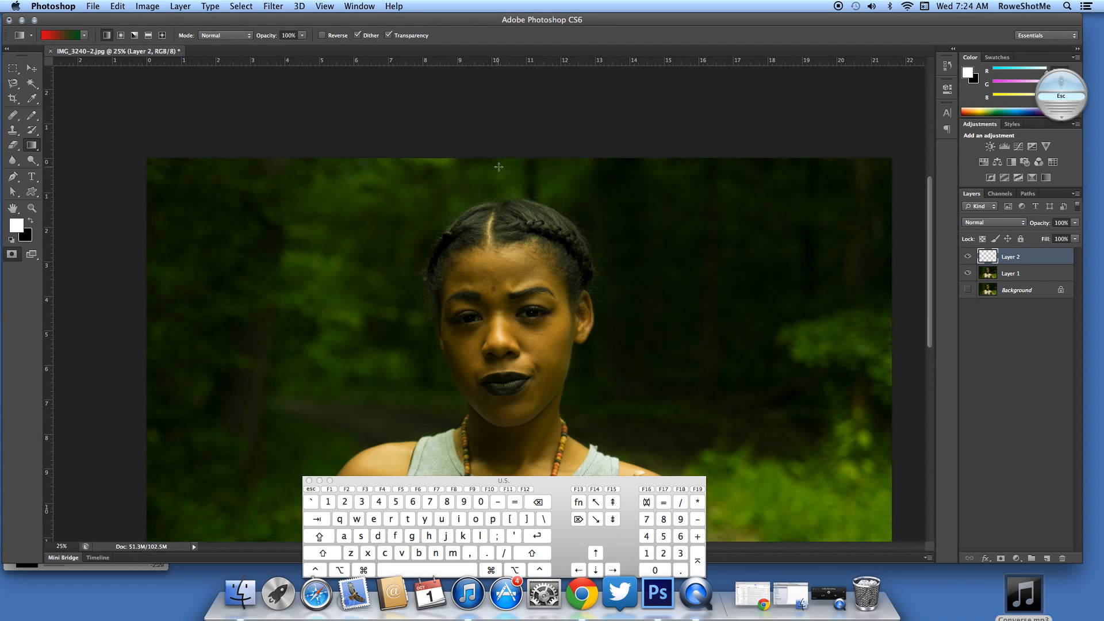
left_click_drag(511, 172, 509, 470)
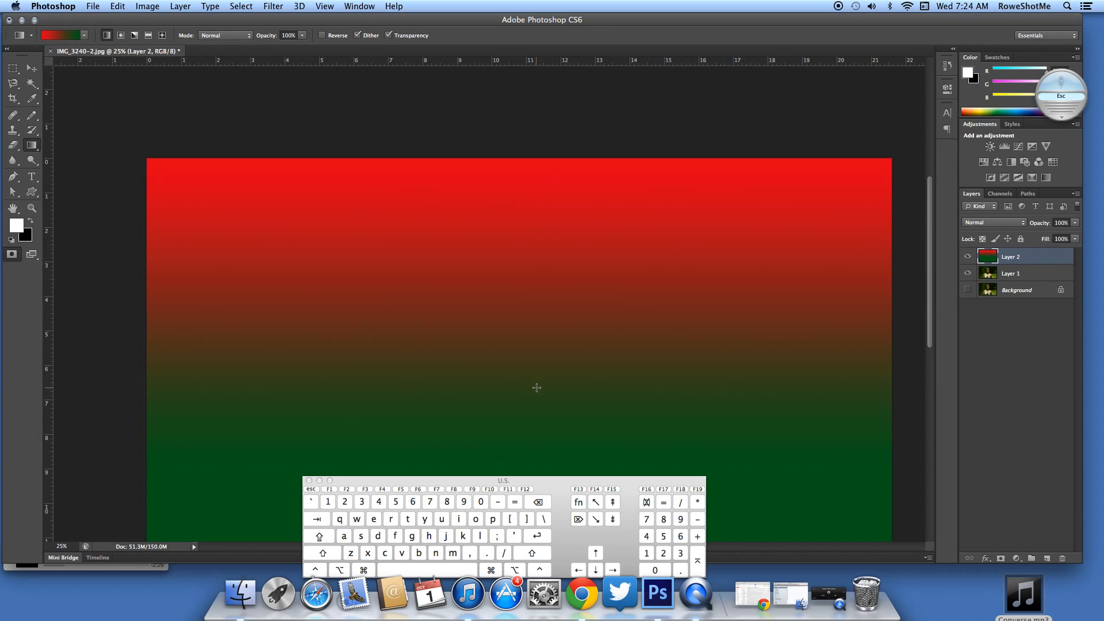
left_click(992, 226)
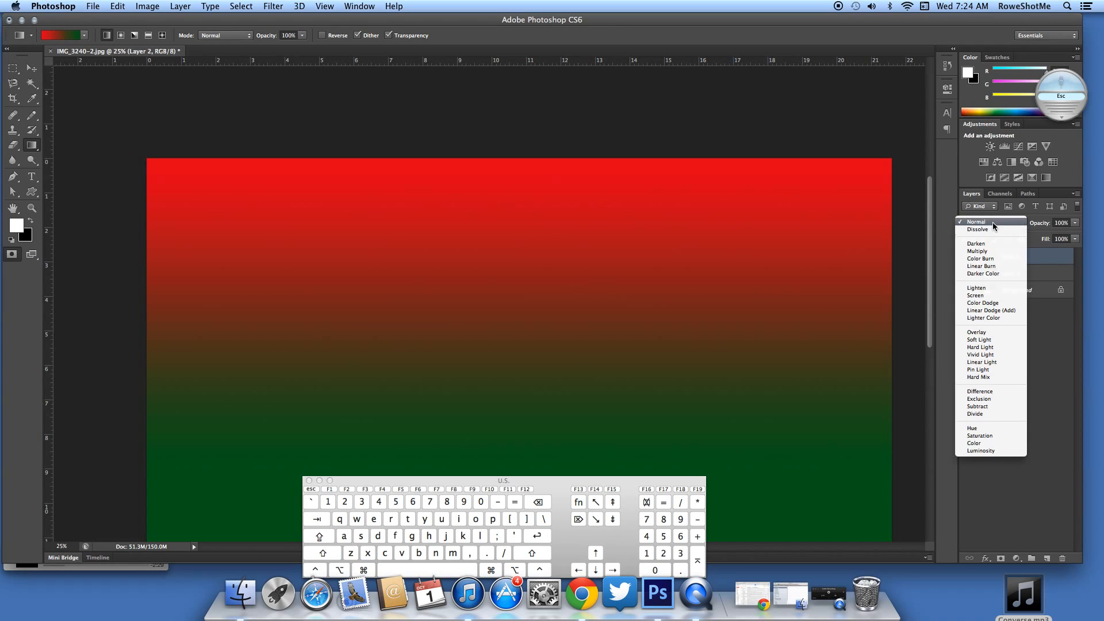
left_click(993, 297)
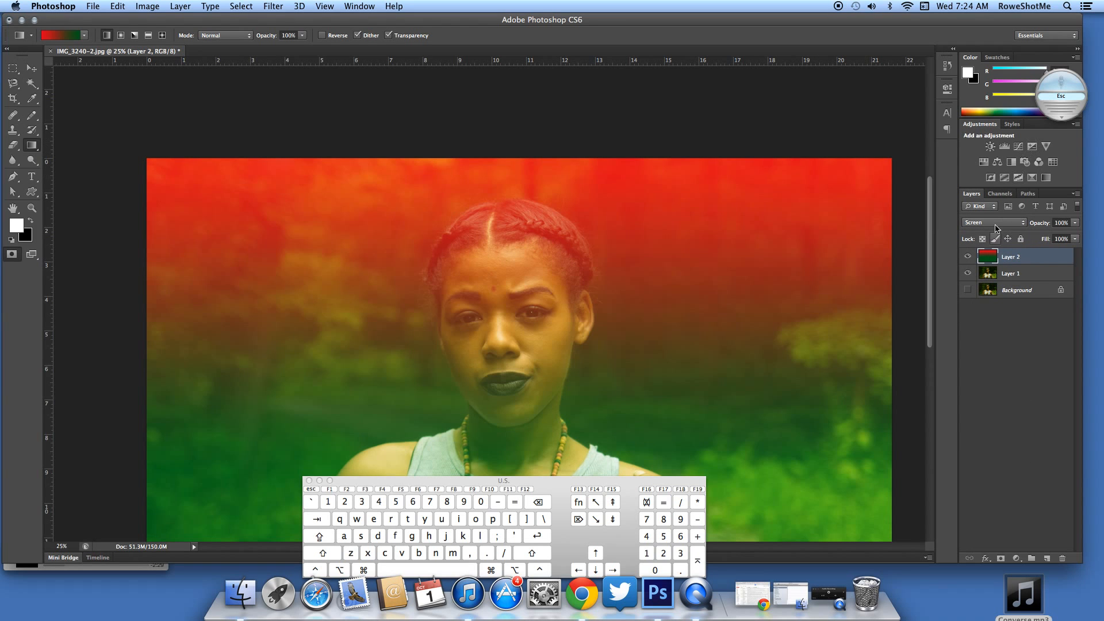
Delete the gradient-filled Layer 2 and create a new empty layer above Layer 1
left_click(29, 72)
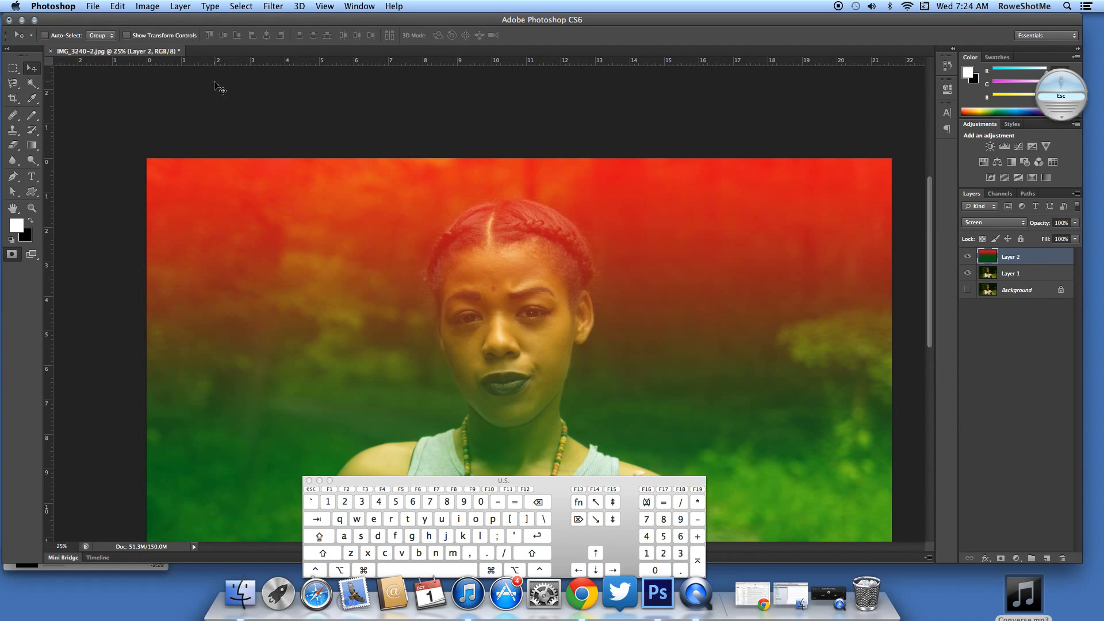
left_click(32, 144)
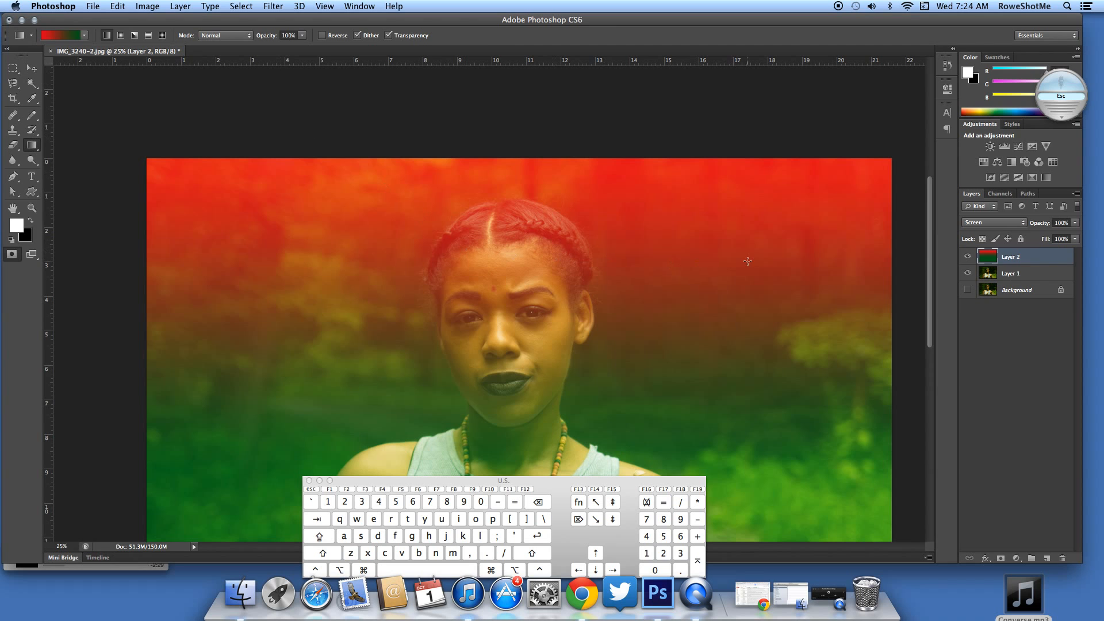
key("BackSpace")
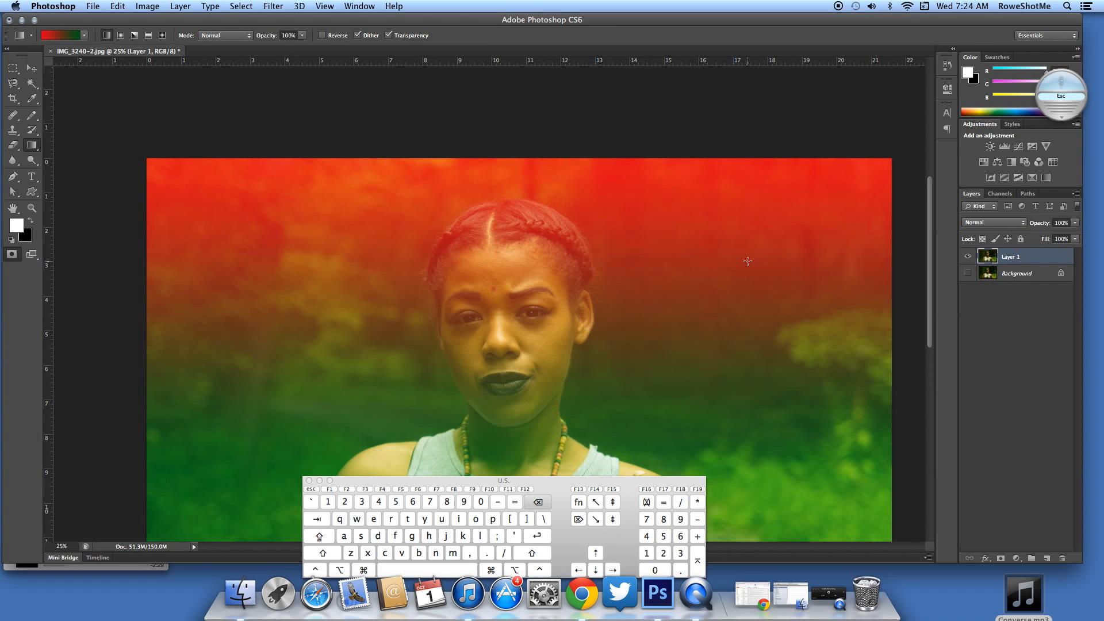
key("super+n")
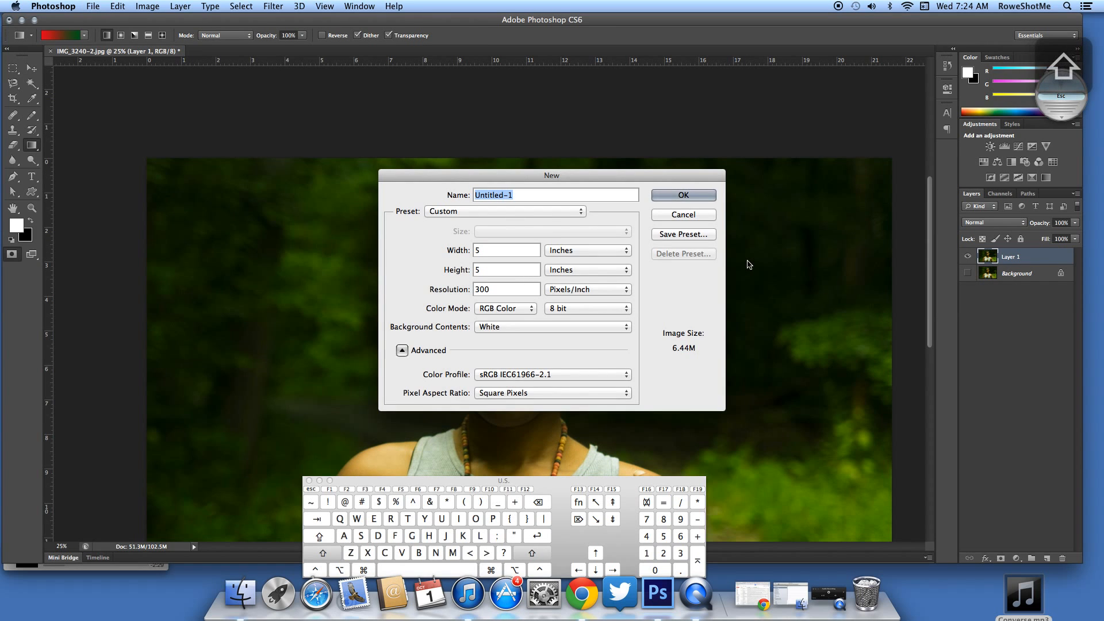
key("Escape")
key("super+shift+alt+n")
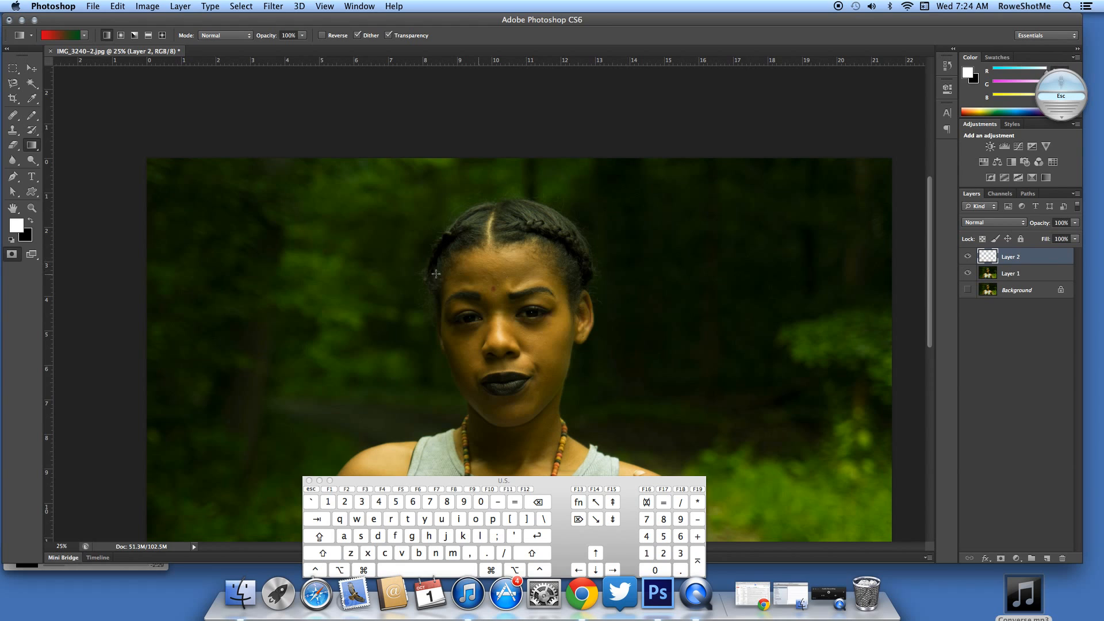
Draw a Red, Green radial gradient on Layer 2 outward from beside the woman's head, and undo it
left_click(84, 36)
left_click(84, 35)
left_click(121, 35)
left_click_drag(364, 258, 697, 459)
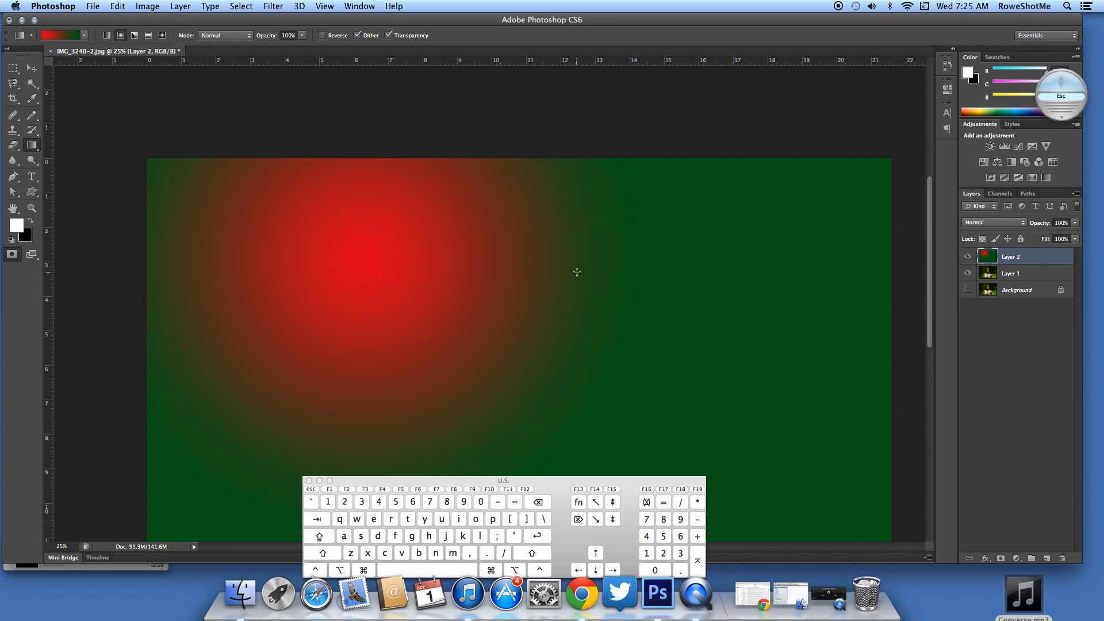
key("v")
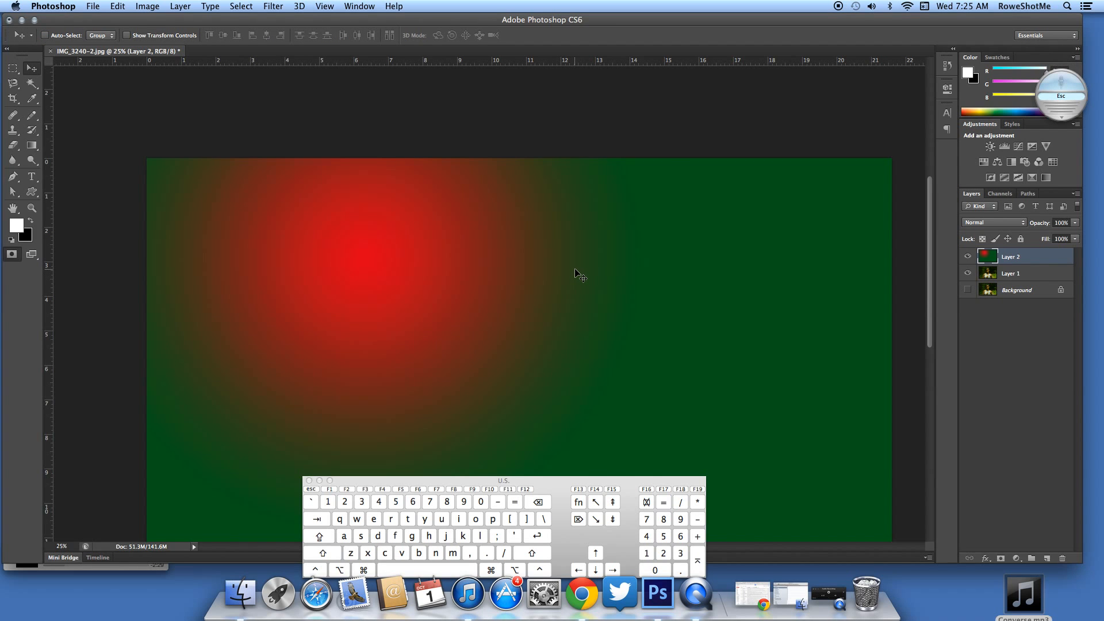
key("super+z")
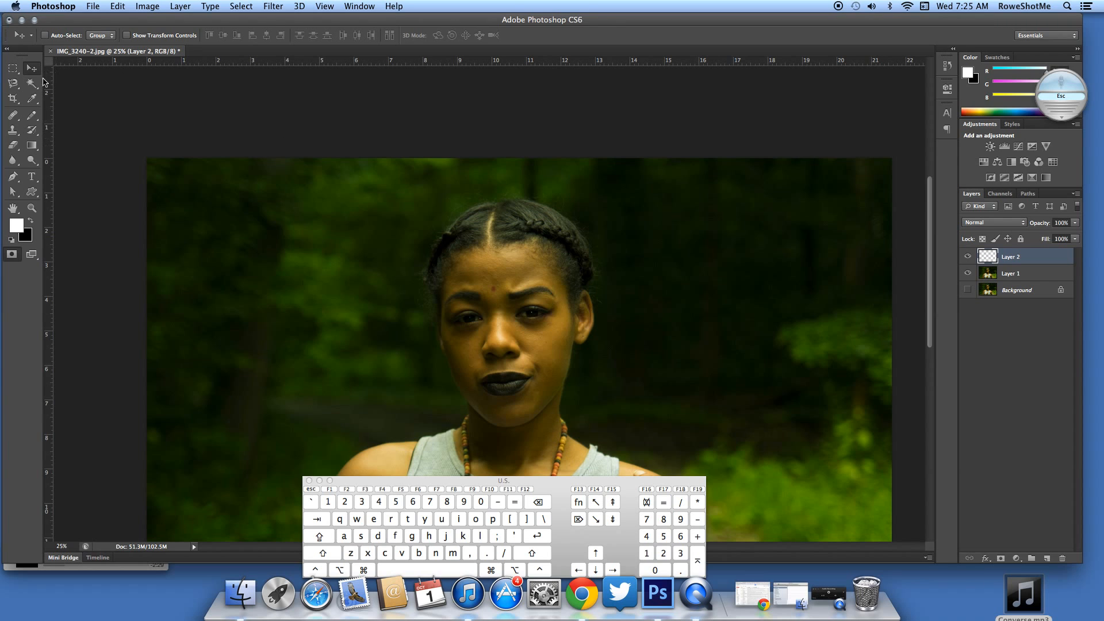
Edit the Red, Green gradient and change its starting colour stop to golden yellow, e1c400
left_click(32, 145)
left_click(83, 36)
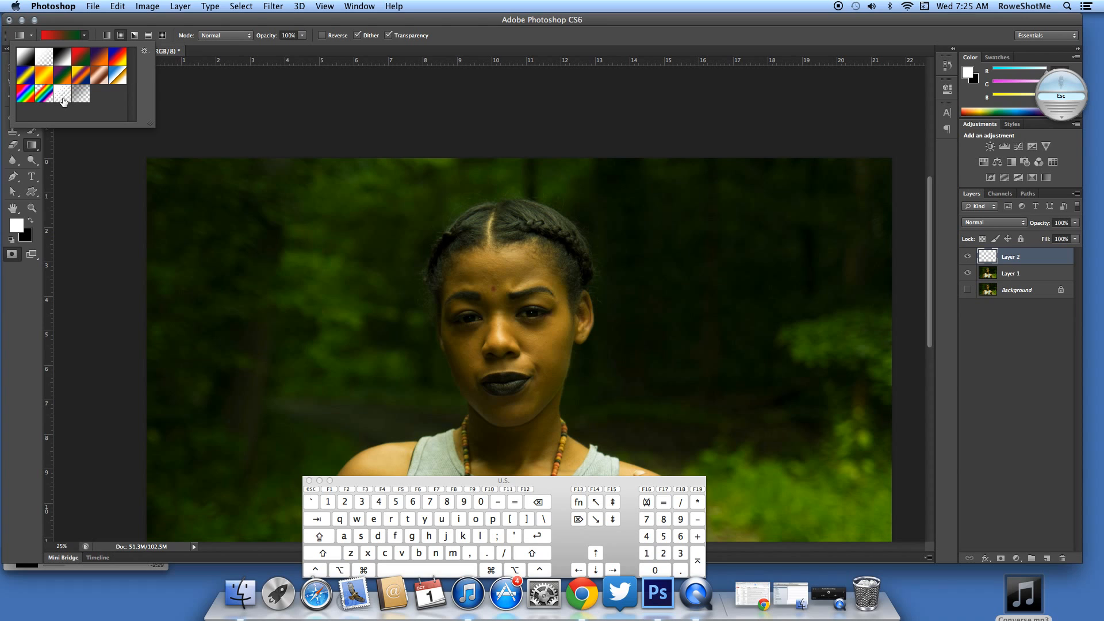
left_click(65, 36)
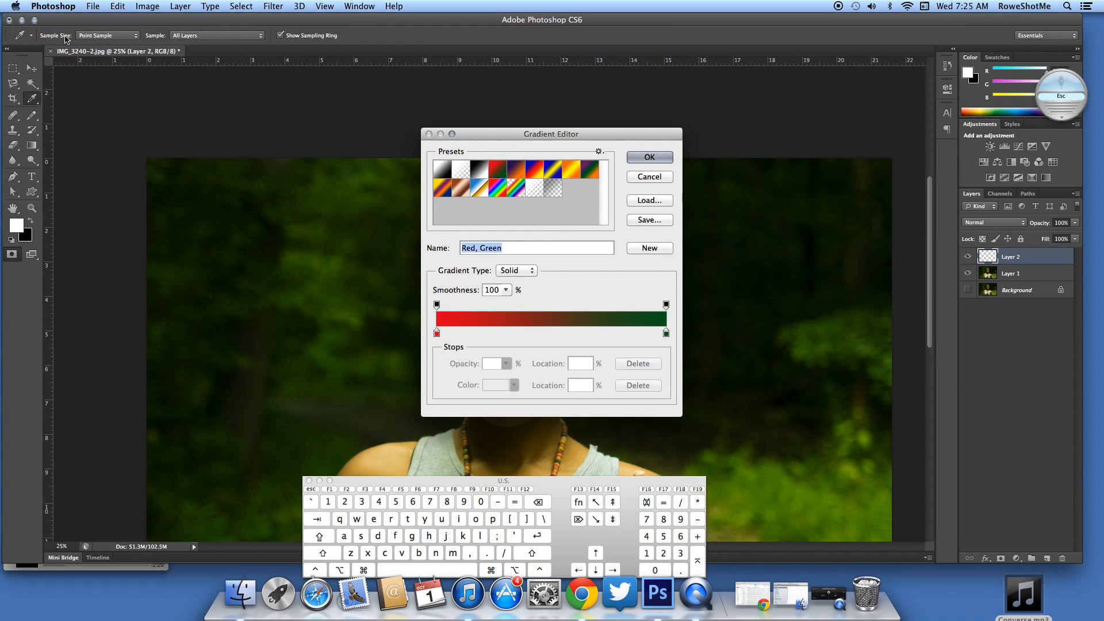
left_click(437, 333)
left_click(497, 385)
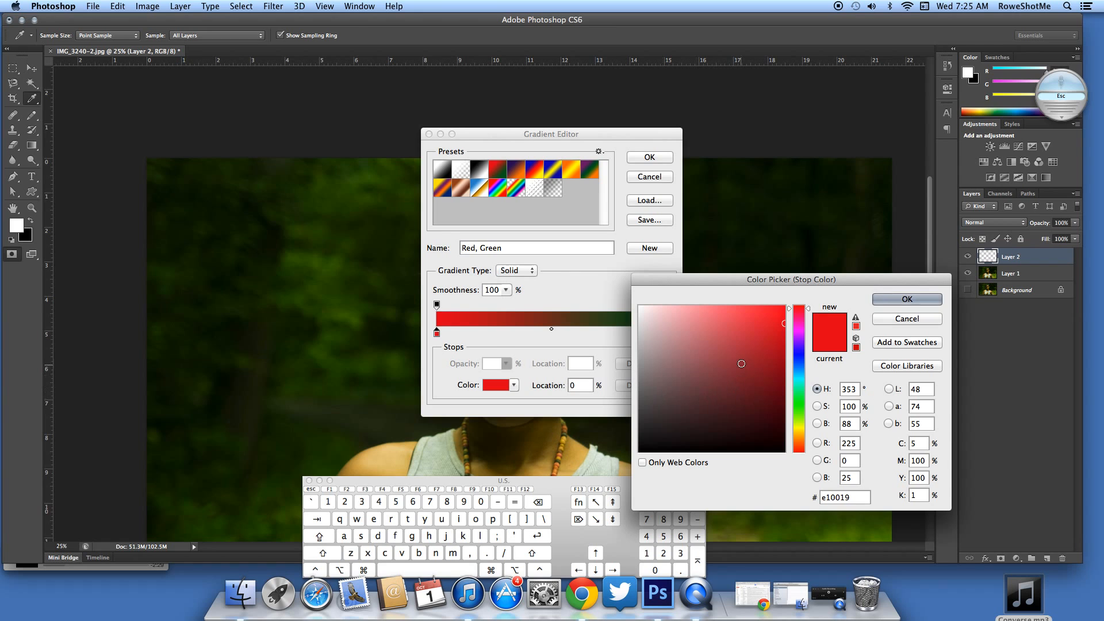
left_click_drag(804, 395, 804, 434)
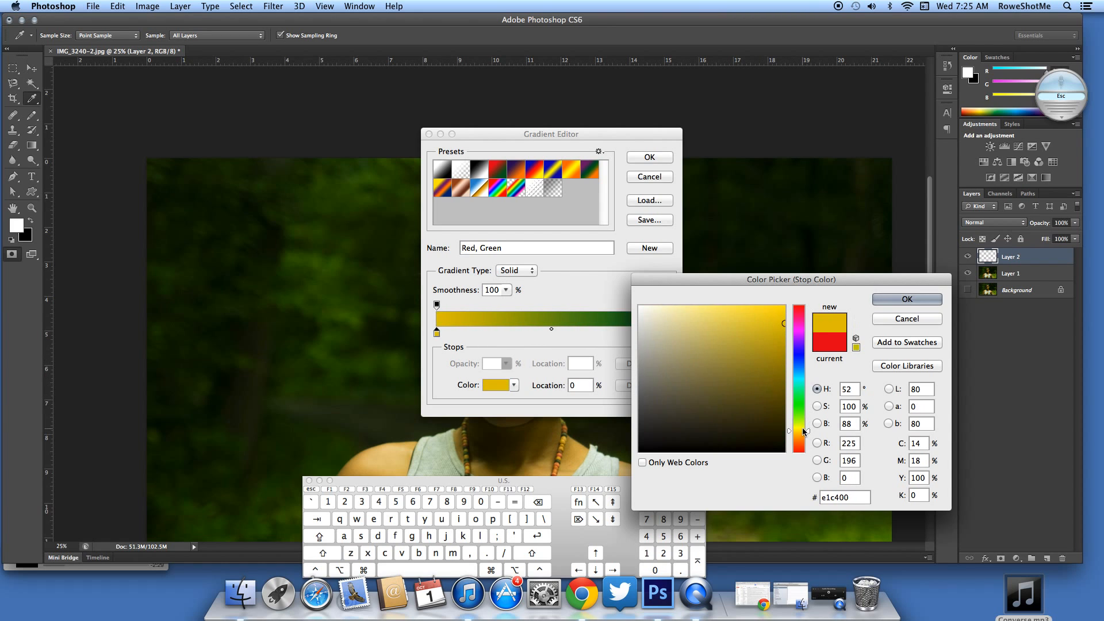
left_click(896, 301)
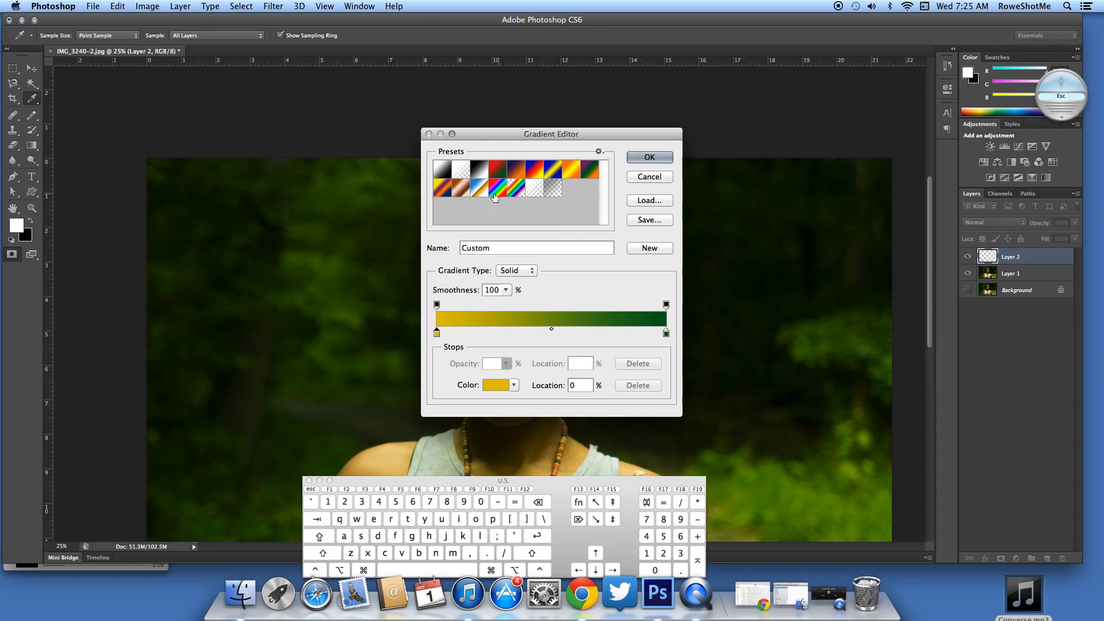
Load the Foreground to Transparent preset in the Gradient Editor, inspect its end colour and opacity stops, and accept the gradient
left_click(462, 170)
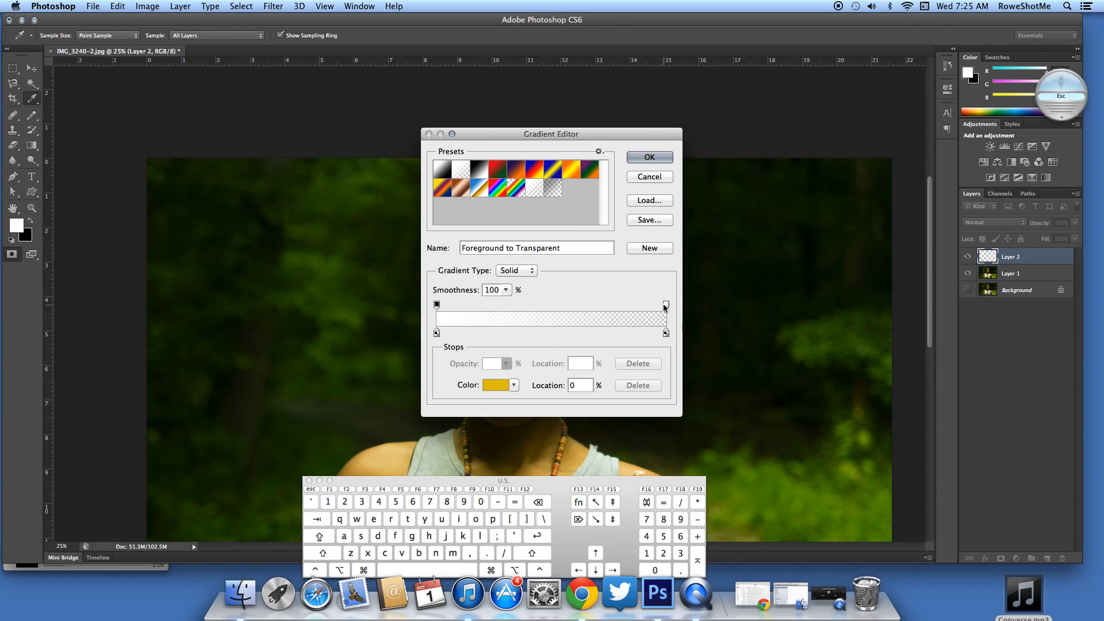
left_click(666, 333)
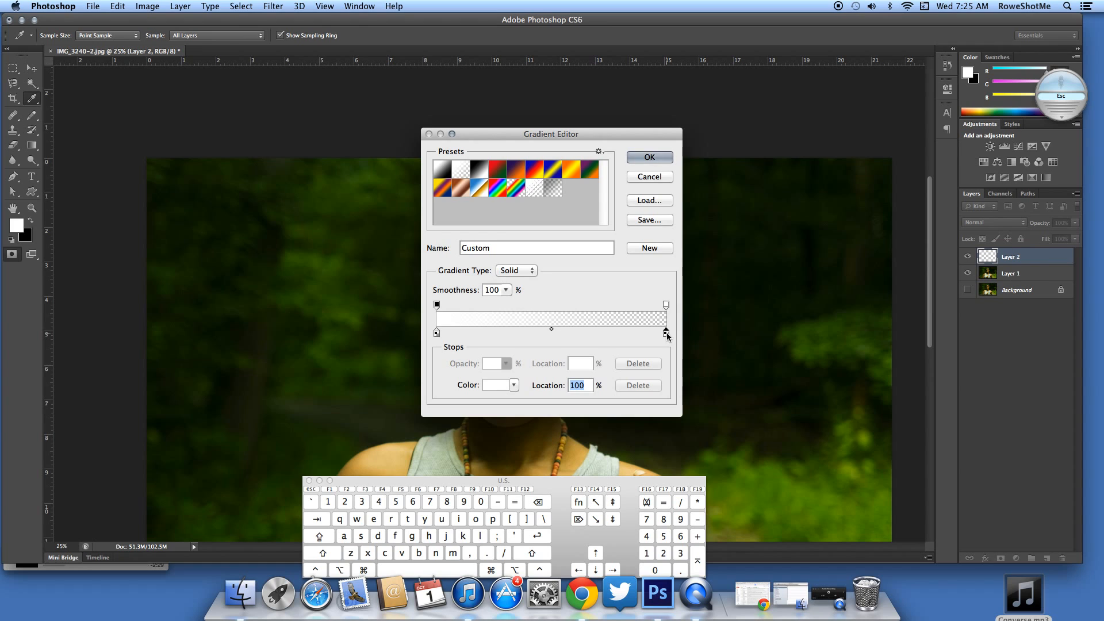
left_click(666, 305)
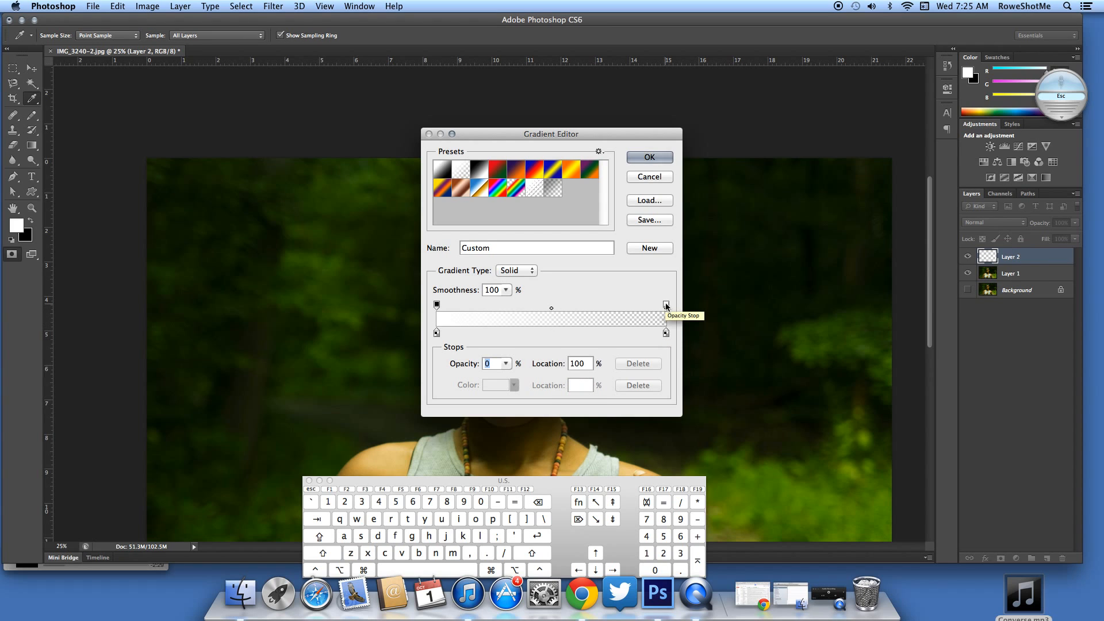
left_click(666, 333)
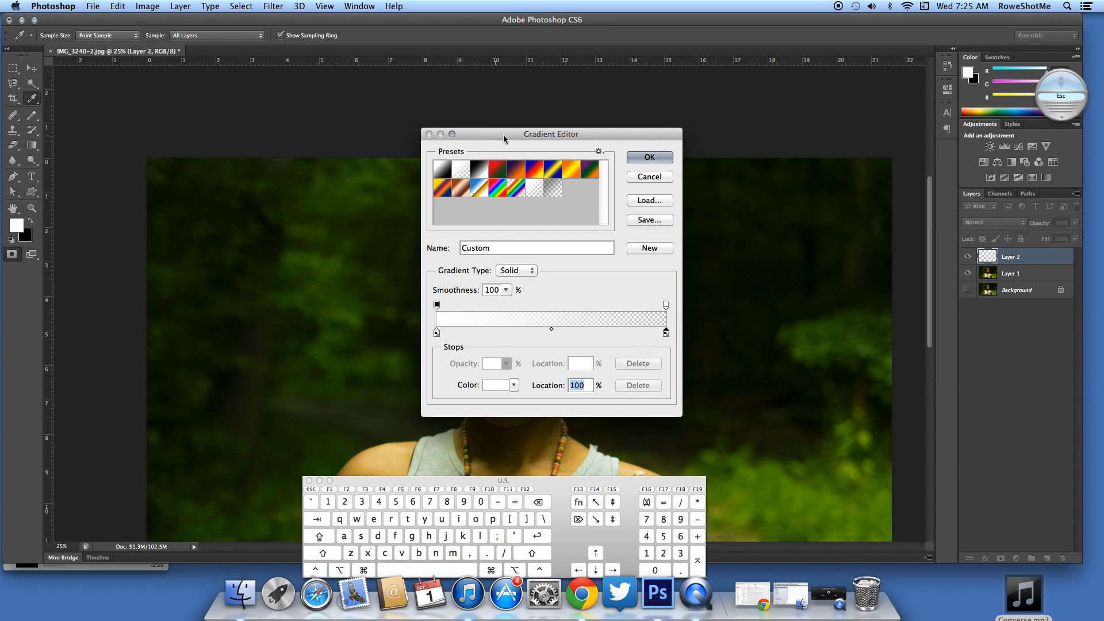
left_click(660, 157)
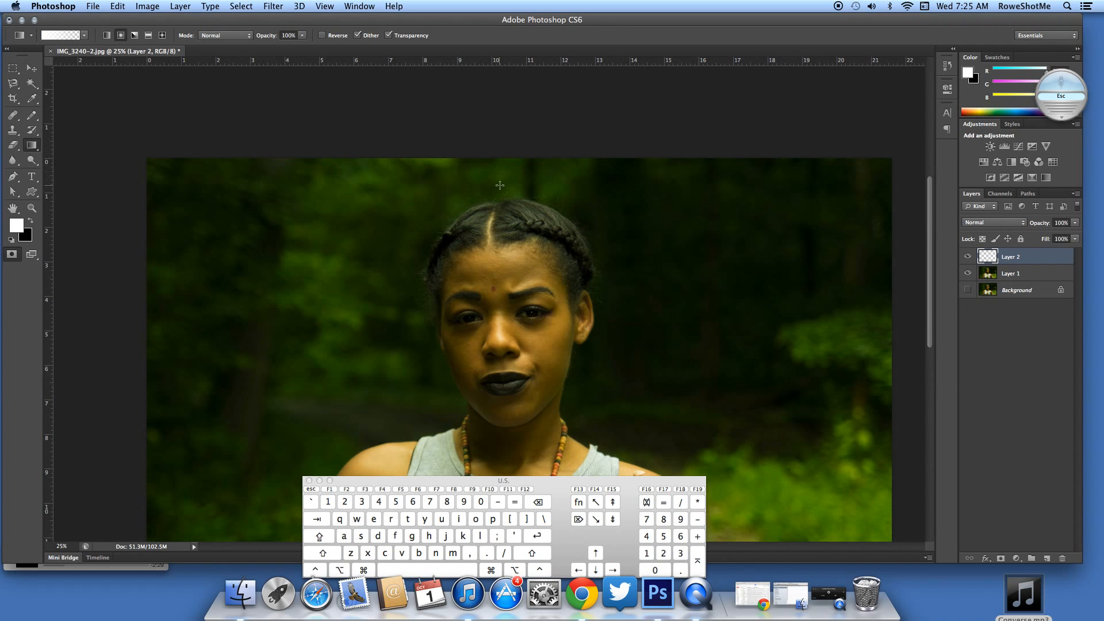
Draw a white-to-transparent radial glow on Layer 2 from the top of the head down to the mouth, and undo it
left_click_drag(499, 193, 501, 398)
key("v")
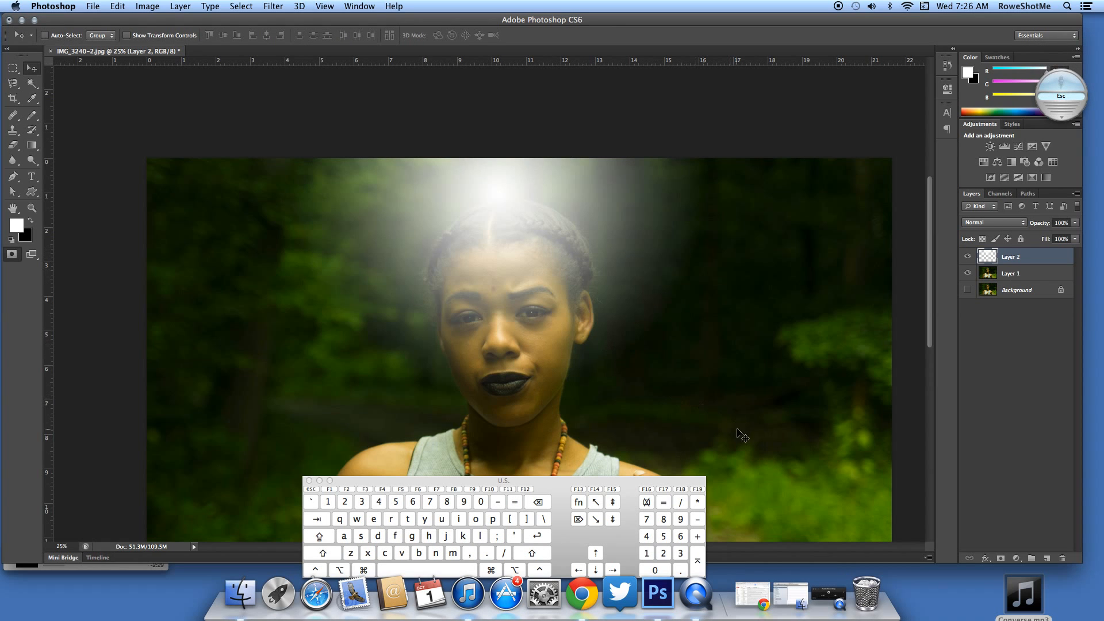
key("super+z")
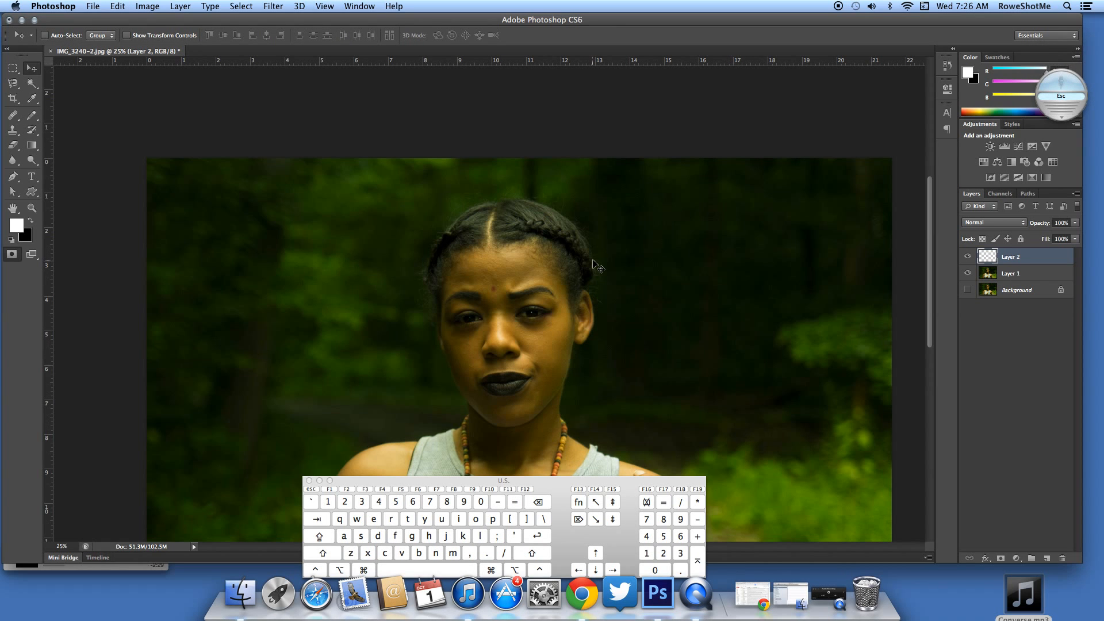
Activate the Blur tool for retouching the face at 100% zoom, with Layer 1 selected and a brush size of 268 px
left_click(32, 146)
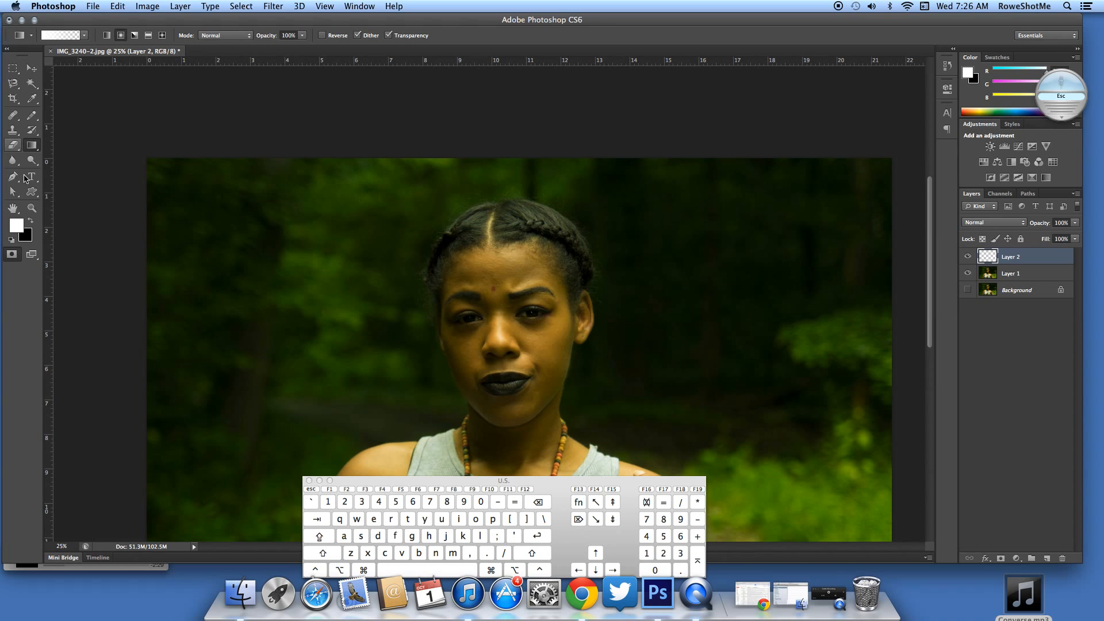
left_click(12, 162)
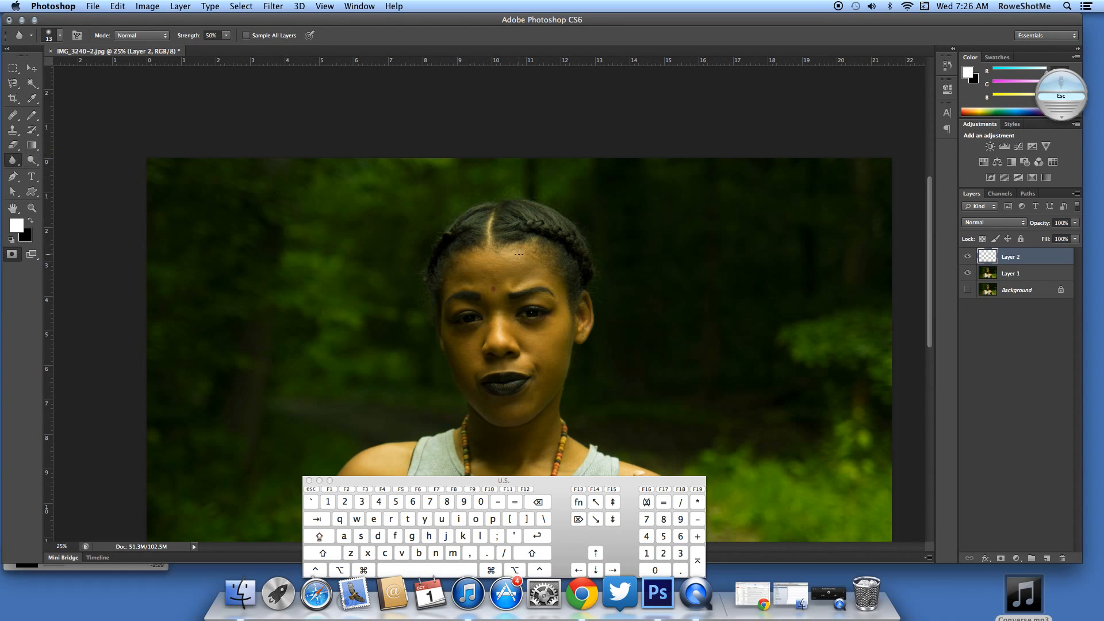
scroll(514, 286, "down", 1)
scroll(514, 287, "down", 2)
key("super+equal")
key("super+equal")
key("super+equal")
key("super+equal")
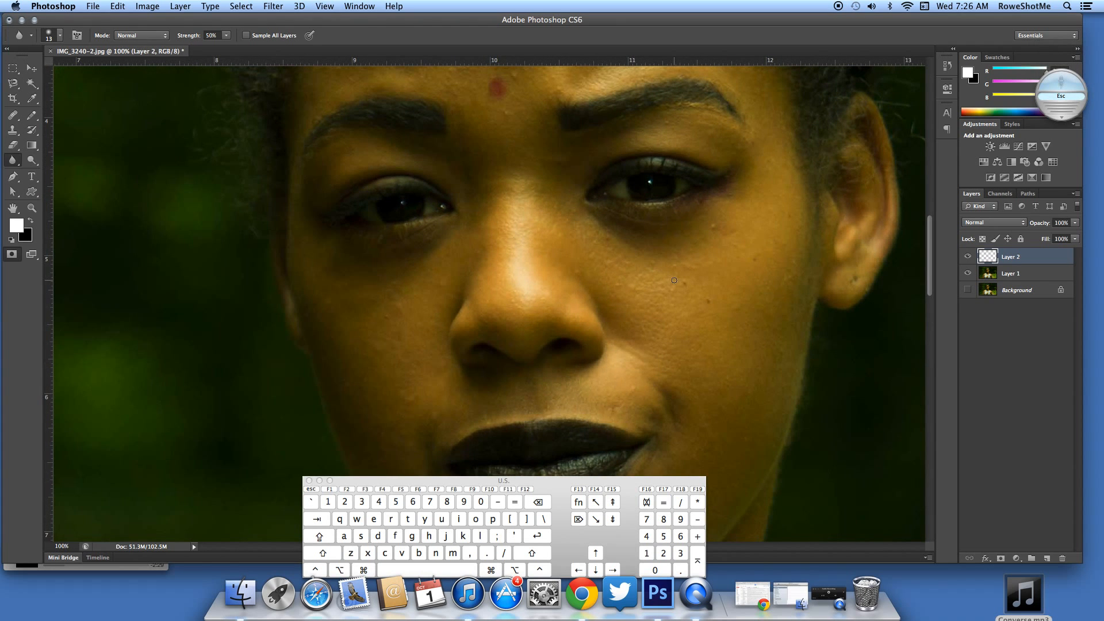
left_click(1040, 275)
key("q")
right_click(651, 218)
left_click_drag(712, 242, 751, 242)
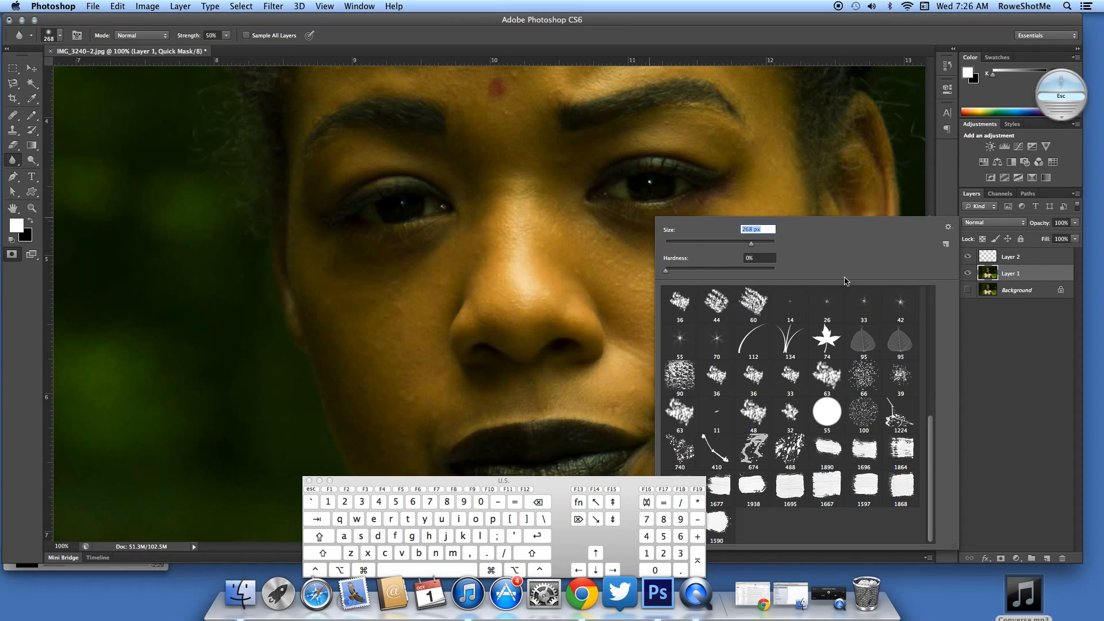
left_click(1026, 271)
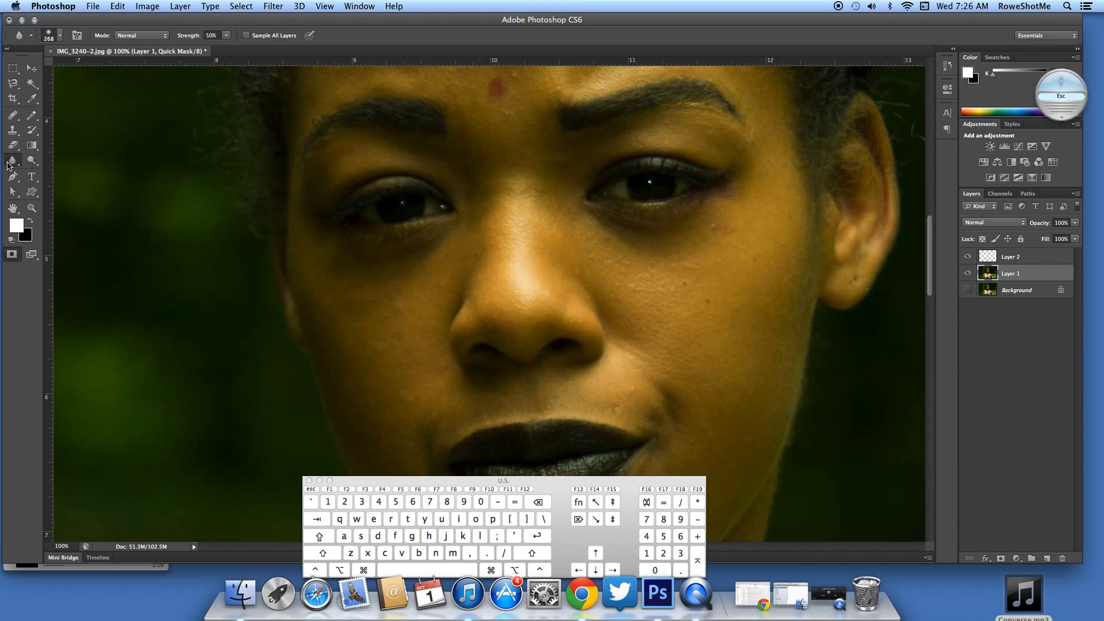
Try to blur the eye on the left of the photo, check the channels, and leave Quick Mask mode
left_click(412, 188)
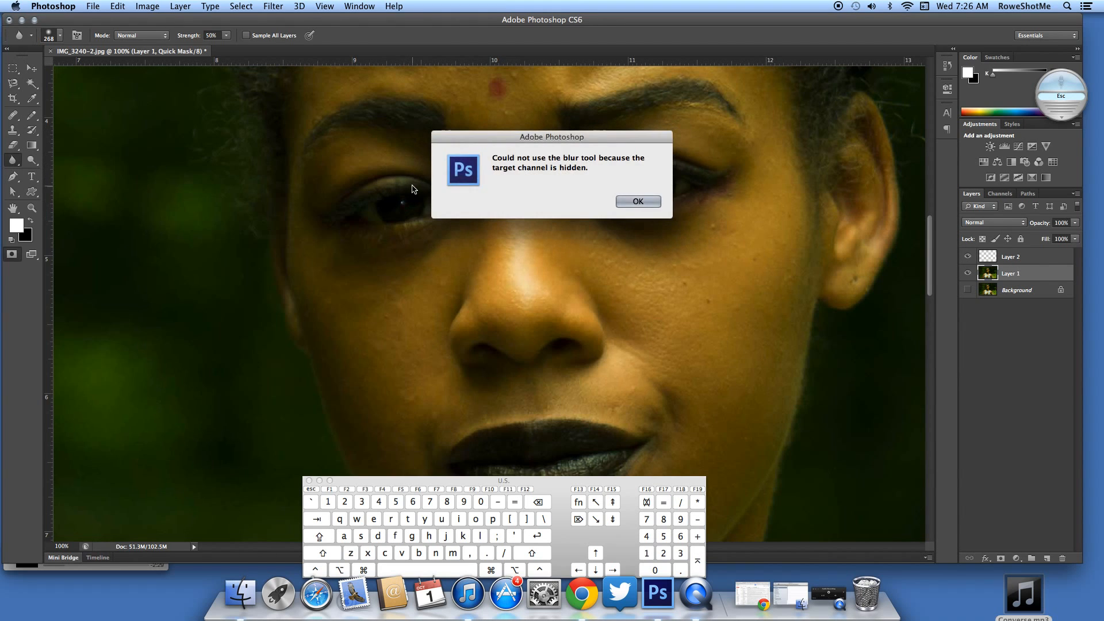
left_click(639, 201)
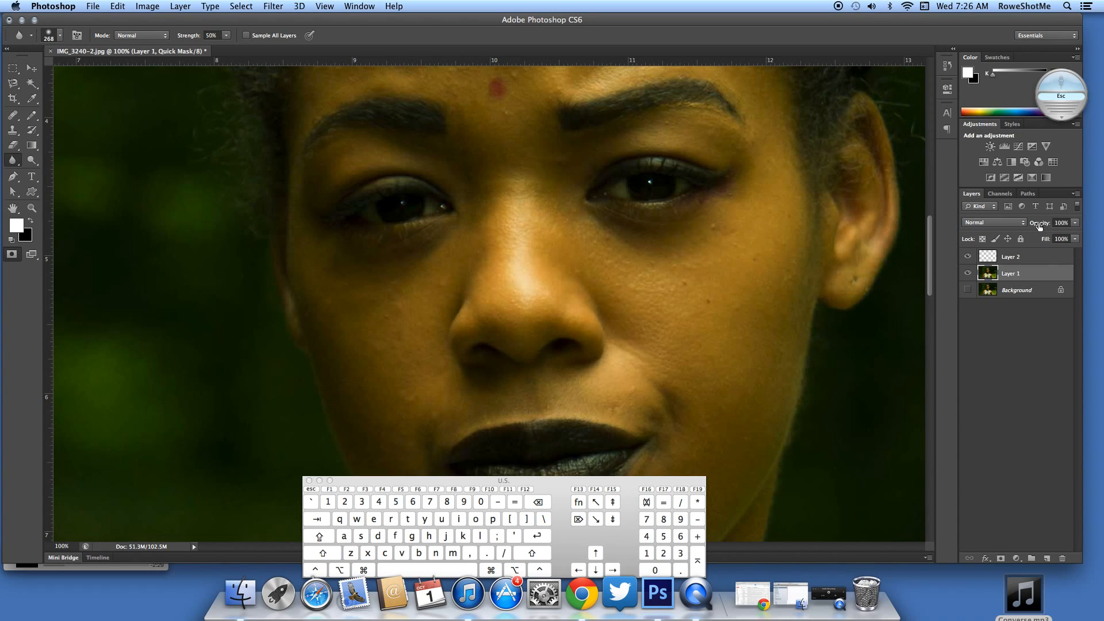
left_click(1010, 194)
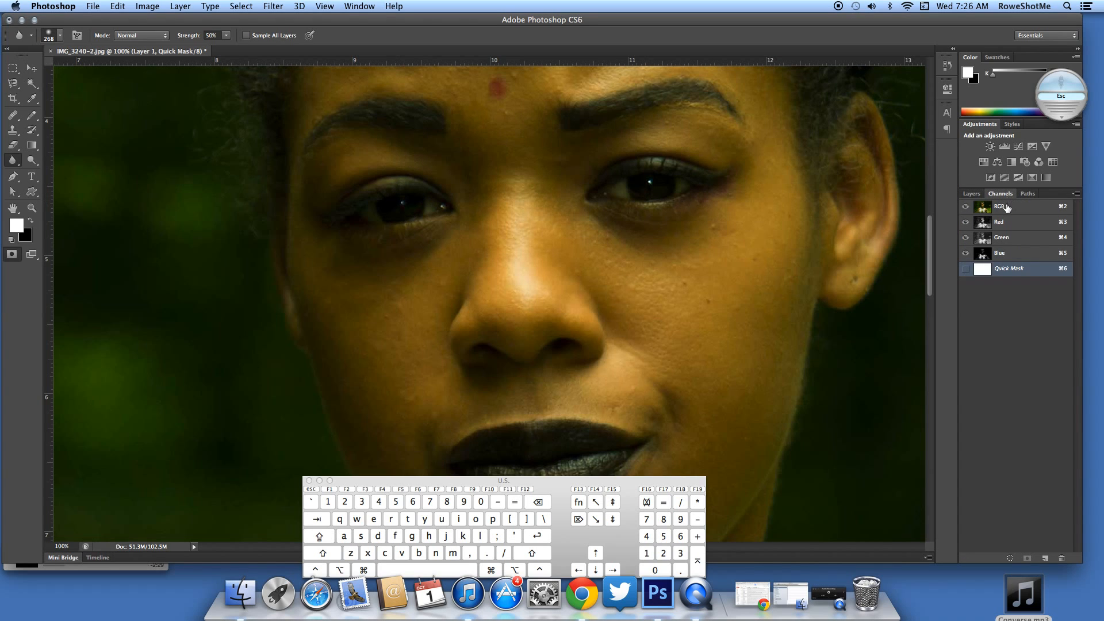
key("q")
left_click(973, 196)
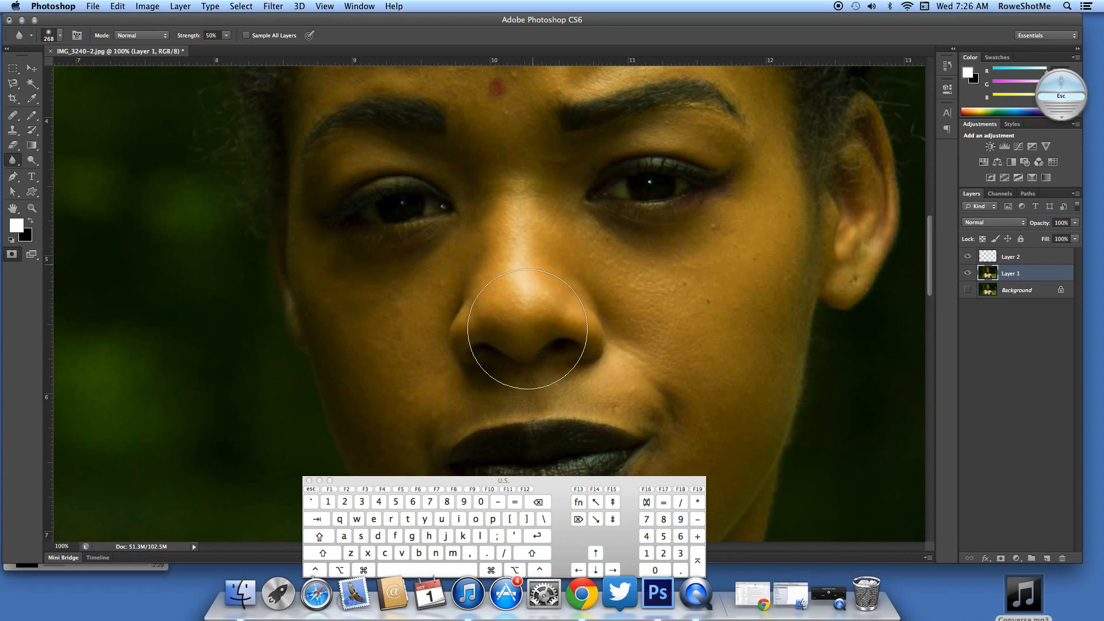
Set the blur strength to 100% and blur the areas around both eyes and beside the nose on Layer 1
left_click_drag(191, 39, 224, 40)
mouse_move(591, 226)
left_mouse_down()
mouse_move(686, 187)
mouse_move(633, 296)
mouse_move(619, 303)
mouse_move(626, 276)
mouse_move(591, 306)
mouse_move(647, 258)
mouse_move(620, 228)
left_mouse_up()
mouse_move(462, 190)
left_mouse_down()
mouse_move(415, 222)
mouse_move(394, 266)
mouse_move(463, 299)
mouse_move(336, 148)
mouse_move(438, 146)
left_mouse_up()
mouse_move(654, 203)
left_mouse_down()
mouse_move(649, 129)
mouse_move(625, 194)
left_mouse_up()
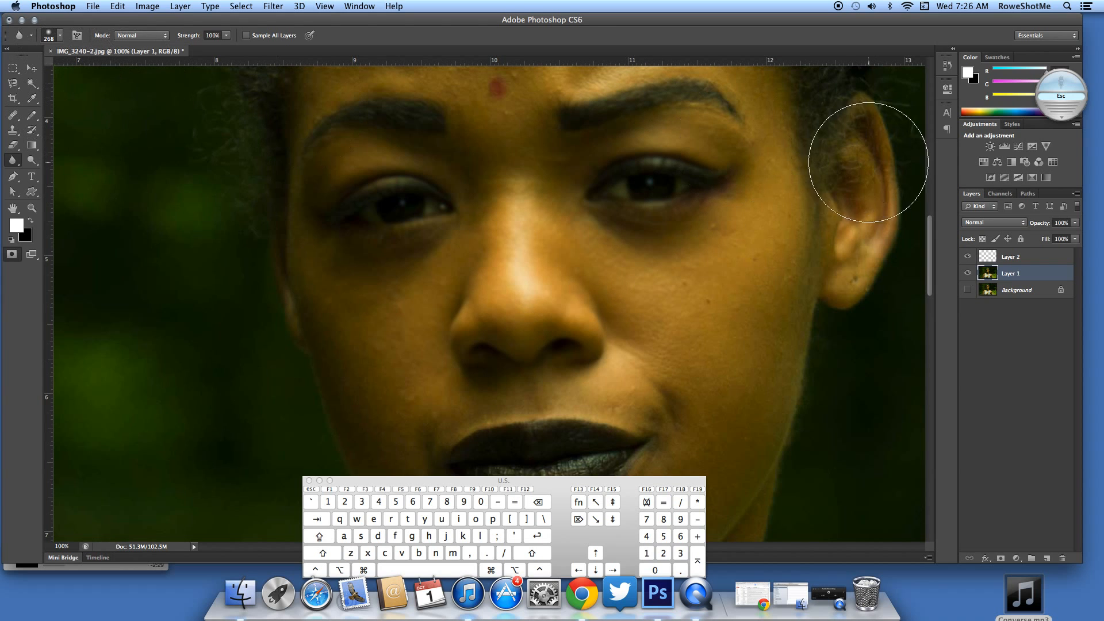
Sharpen the face on Layer 1 with the Sharpen tool, using a 1447 px brush at 100% strength
left_click_drag(13, 161, 43, 159)
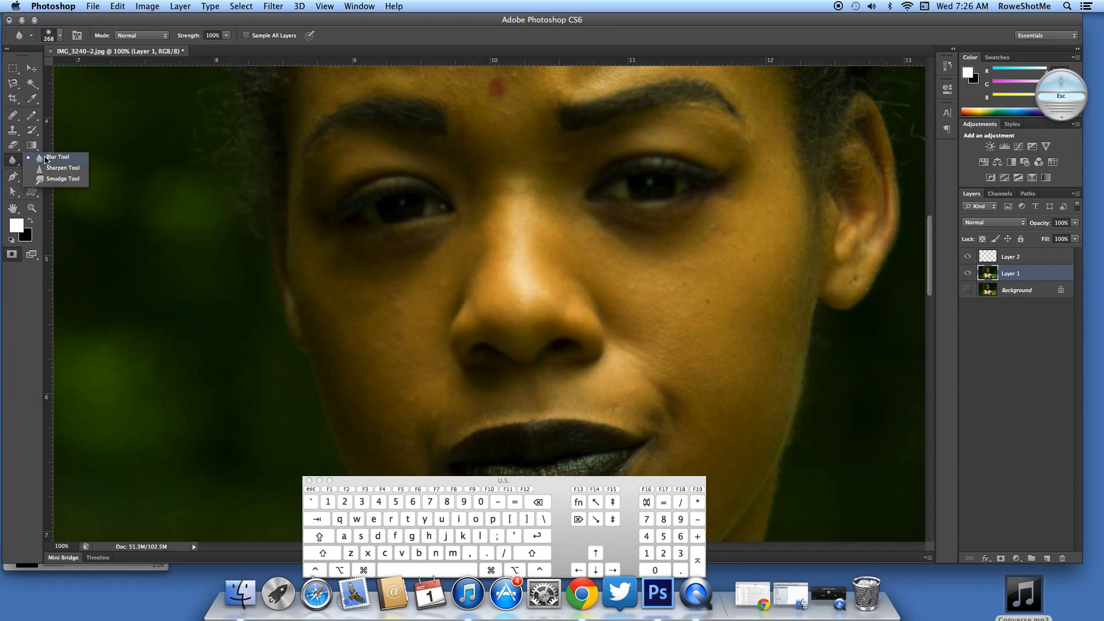
left_click(61, 170)
right_click(420, 191)
left_click_drag(510, 217, 536, 219)
left_click(385, 211)
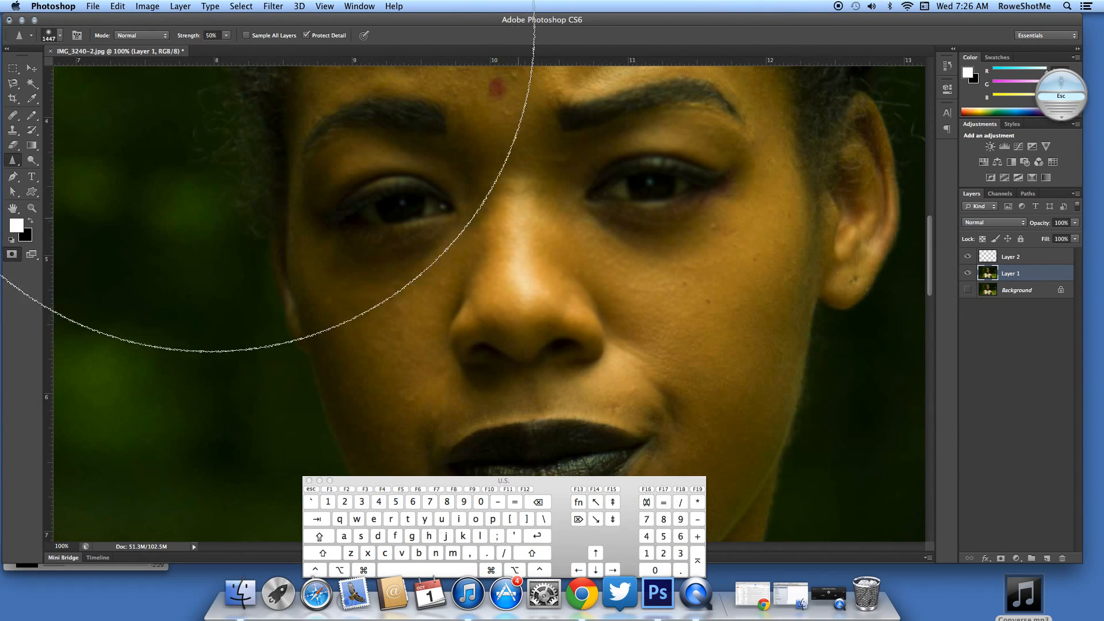
left_click_drag(188, 38, 272, 50)
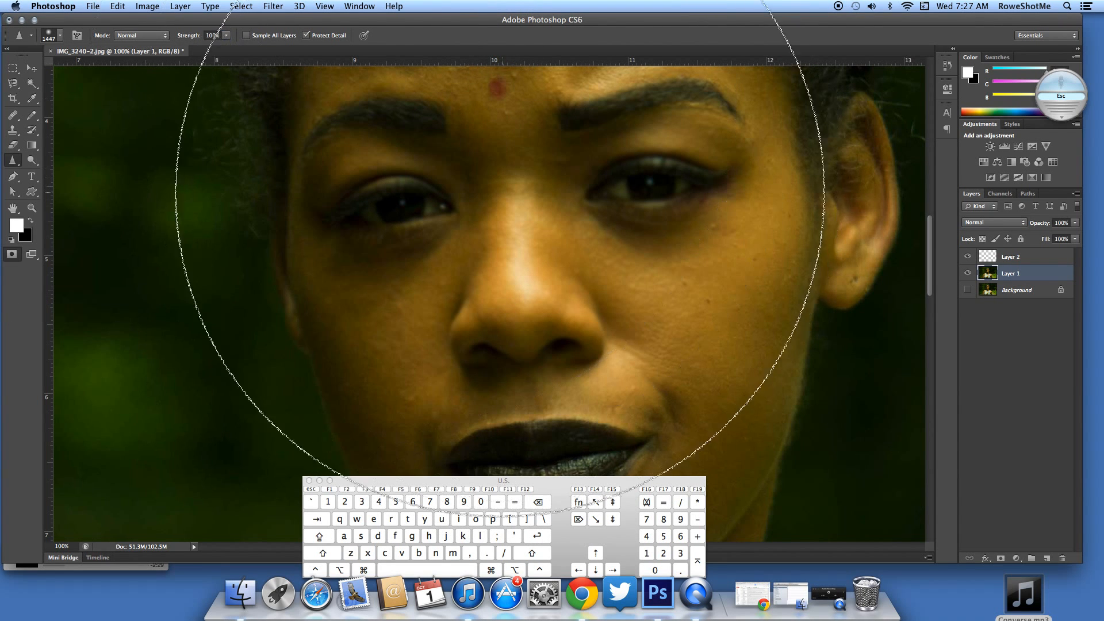
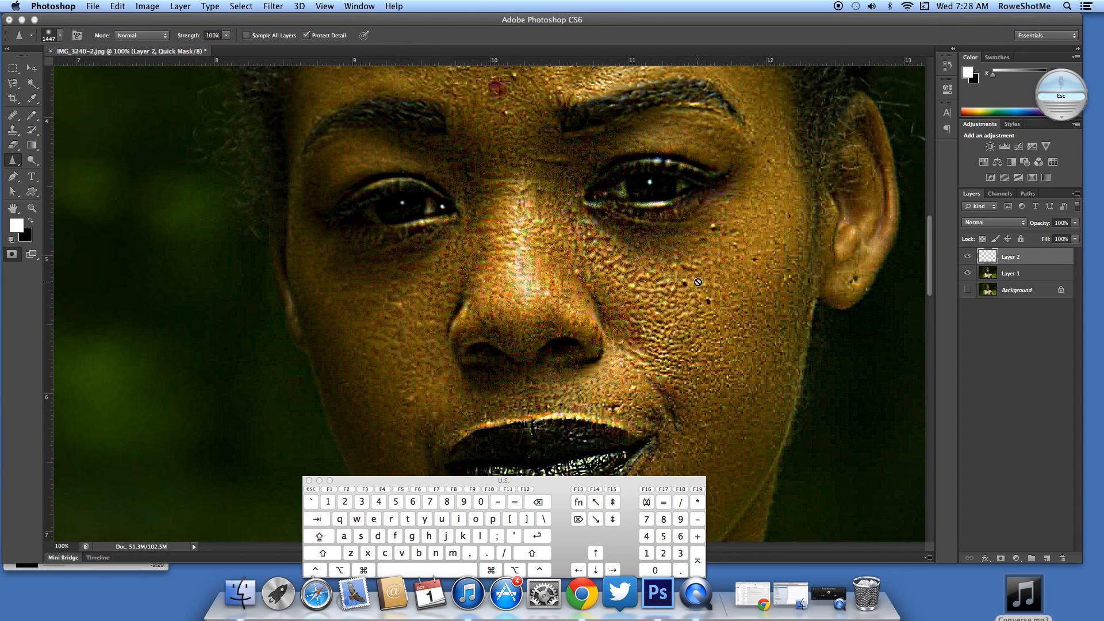
Select Layer 1, show the Background layer, and toggle Layer 1's visibility to compare the sharpened face with the original
key("v")
left_click(1012, 273)
left_click(967, 274)
left_click(968, 273)
left_click(968, 274)
left_click(968, 273)
left_click(968, 273)
left_click(968, 273)
left_click(968, 273)
left_click(967, 273)
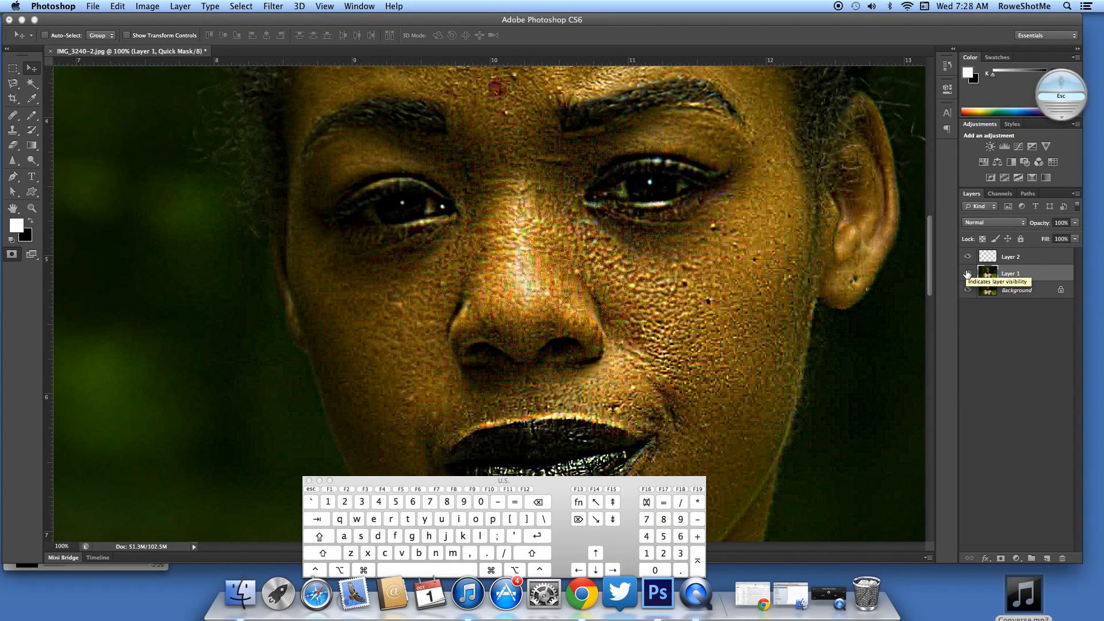
Compare the whole portrait with and without the sharpened Layer 1 at 25% zoom
key("super+minus")
key("super+minus")
key("super+minus")
key("super+minus")
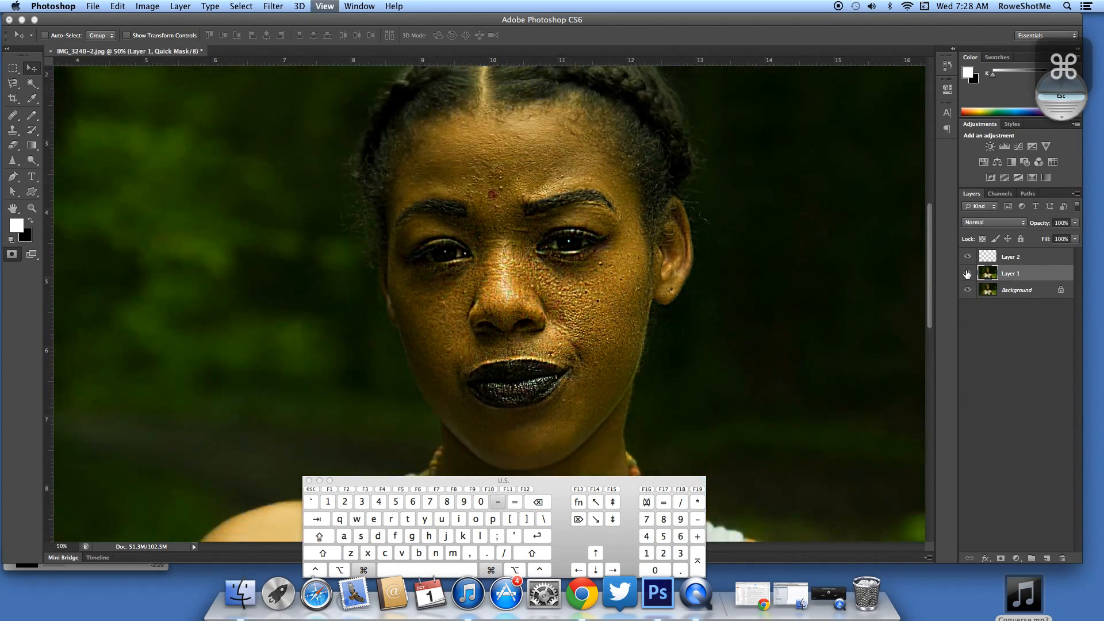
key("super+minus")
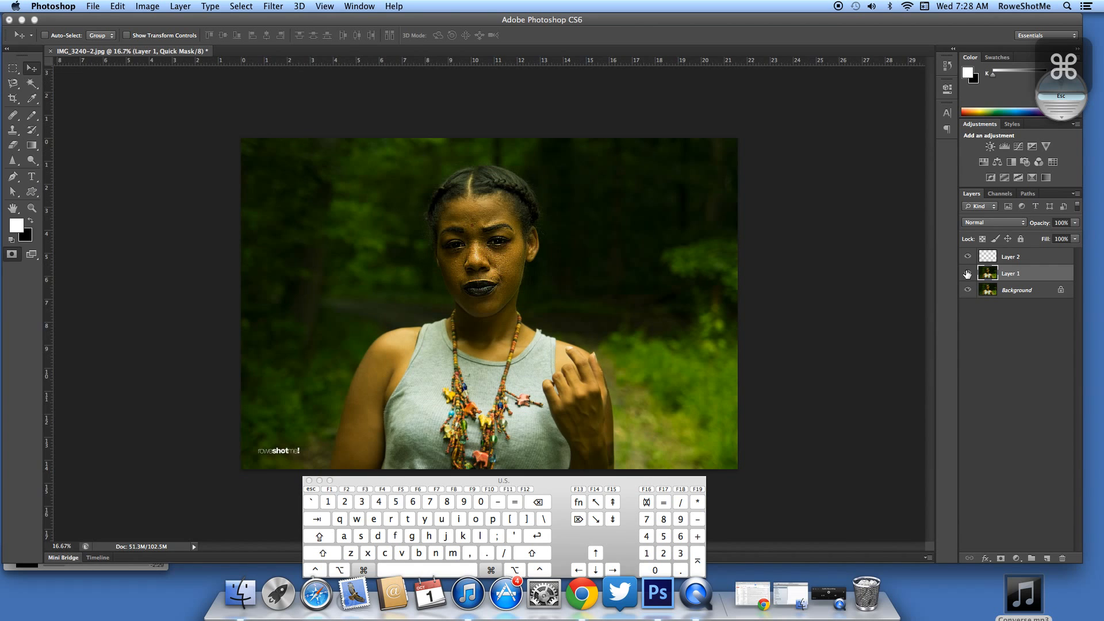
key("super+plus")
left_click(968, 274)
left_click(968, 274)
left_click(968, 274)
left_click(967, 273)
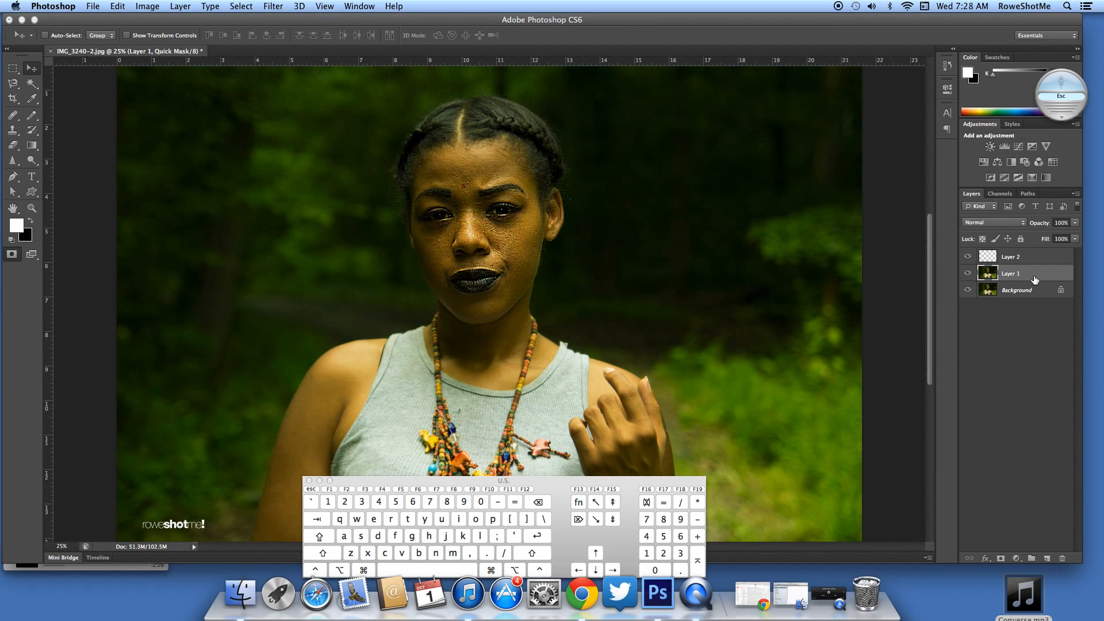
Remove Layer 1 and Layer 2, keeping only the original Background layer
left_click_drag(1040, 221, 995, 248)
key("super+shift+e")
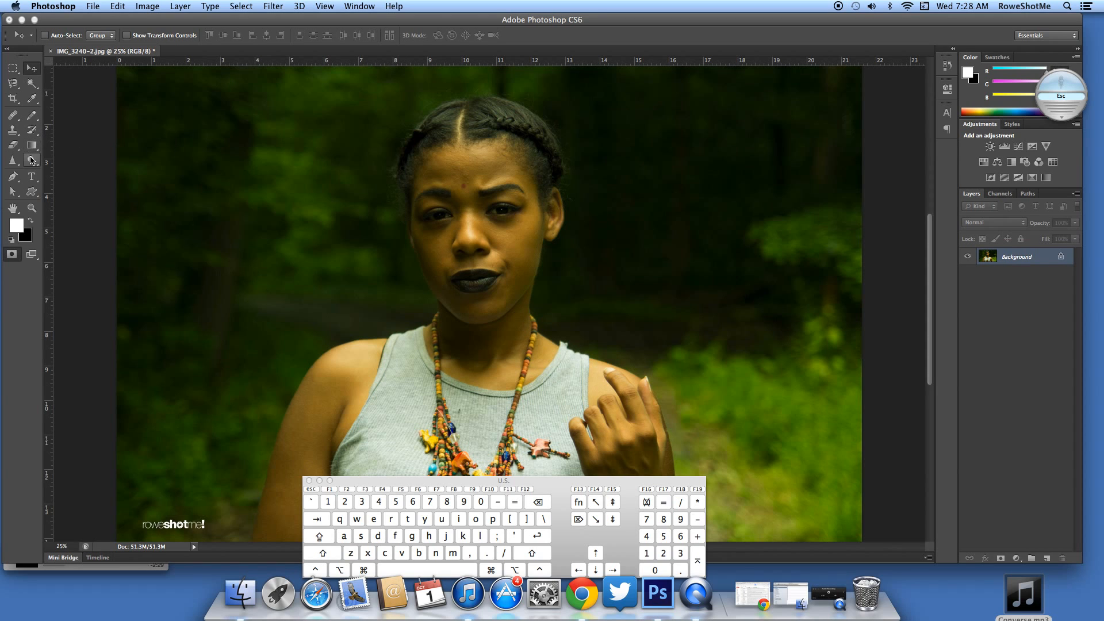
Smudge the cheek below the eye on the right of the photo with a 46 px brush at 50% strength
left_click(16, 164)
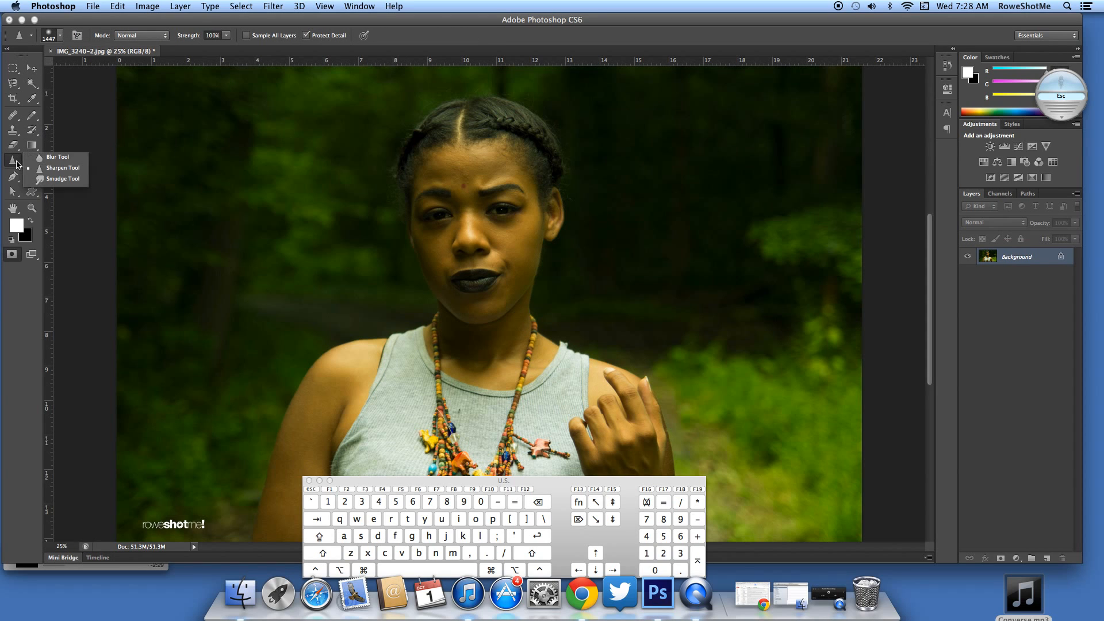
left_click(49, 179)
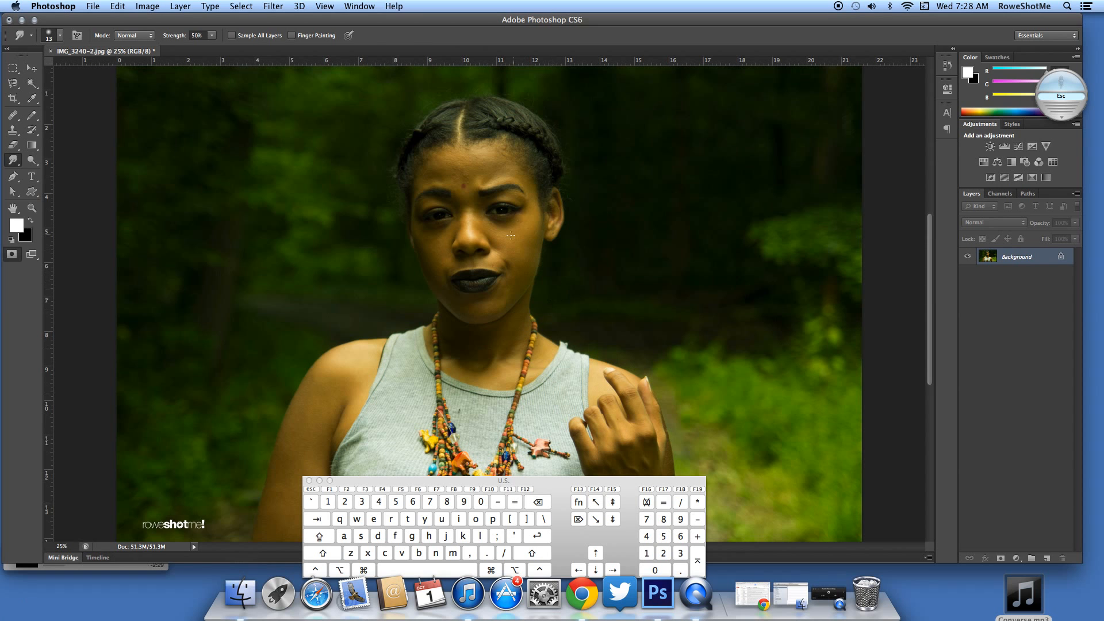
key("z")
left_click_drag(494, 199, 611, 259)
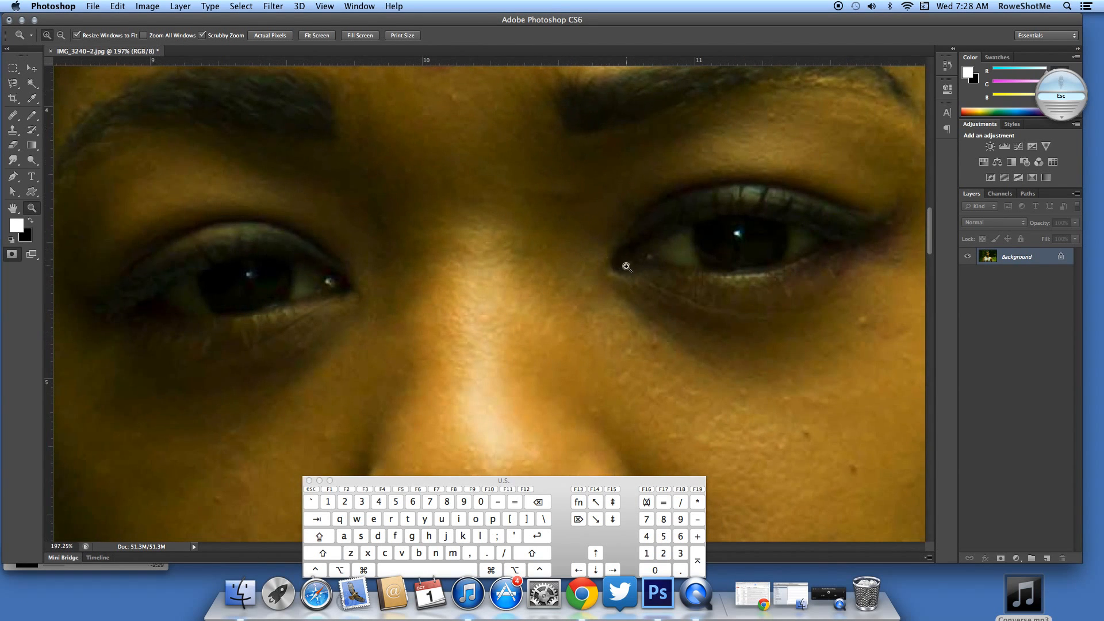
left_click_drag(633, 300, 263, 119)
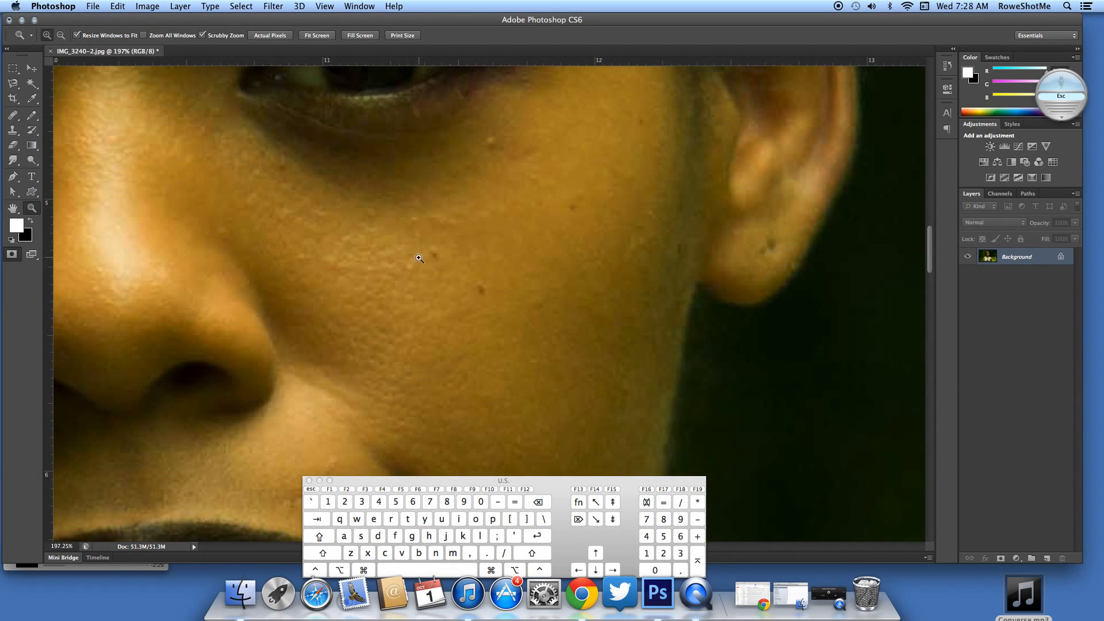
key("z")
left_click_drag(529, 298, 502, 284)
left_click(15, 163)
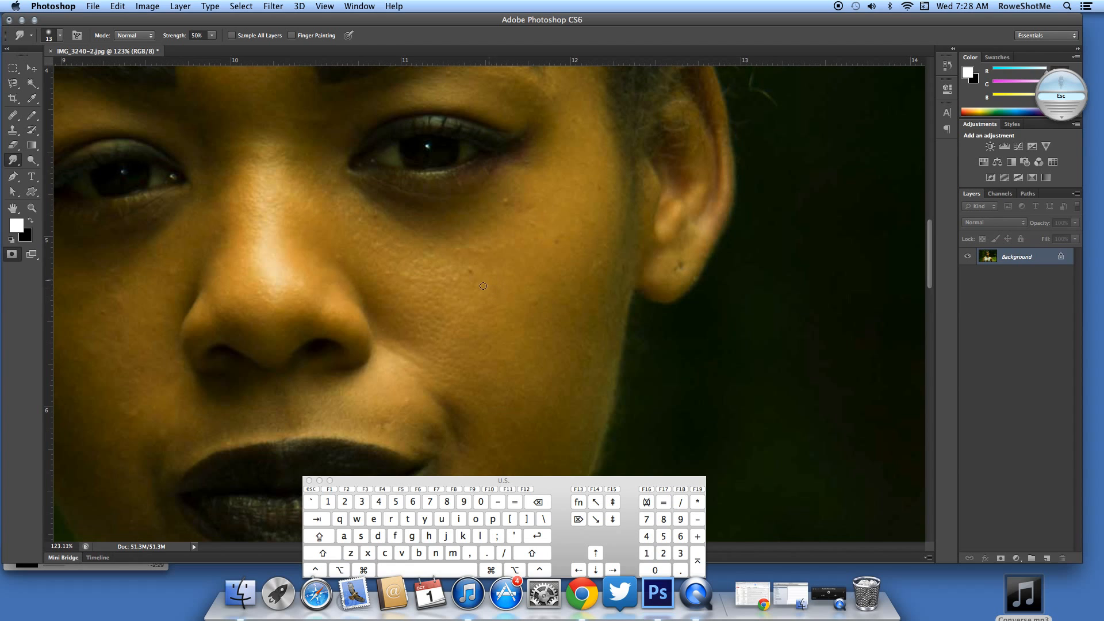
right_click(450, 262)
left_click_drag(489, 267, 493, 267)
left_click(422, 265)
Examine the smudged skin on the face and across the portrait at 66.7% and 25% zoom
key("super+minus")
key("super+minus")
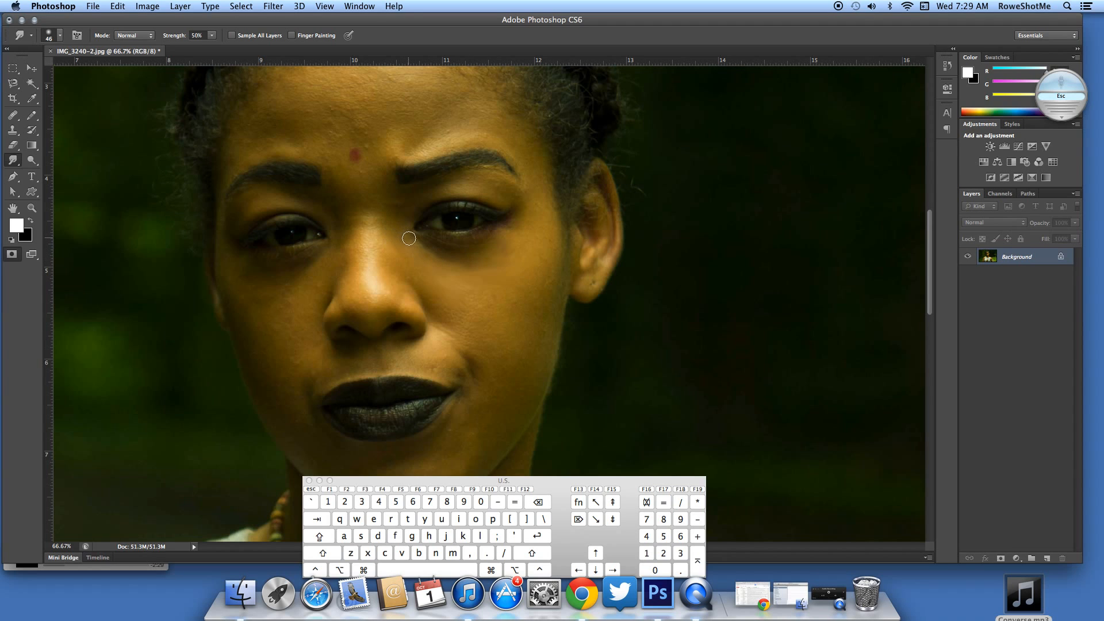
key("space")
left_click_drag(524, 259, 574, 323)
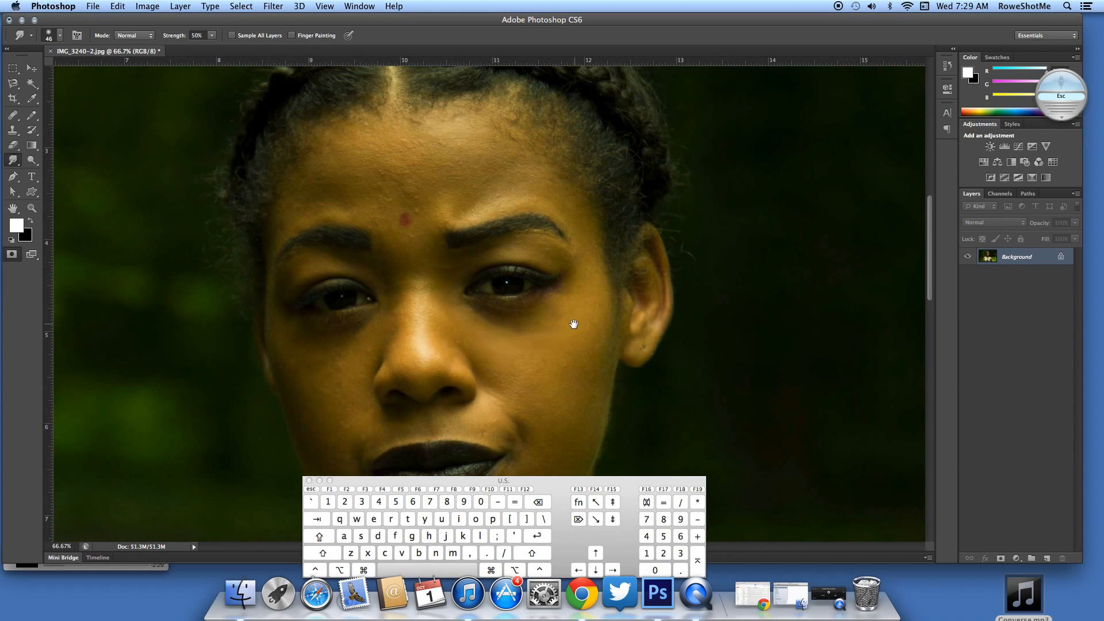
key("super+minus")
key("super+minus")
key("super+minus")
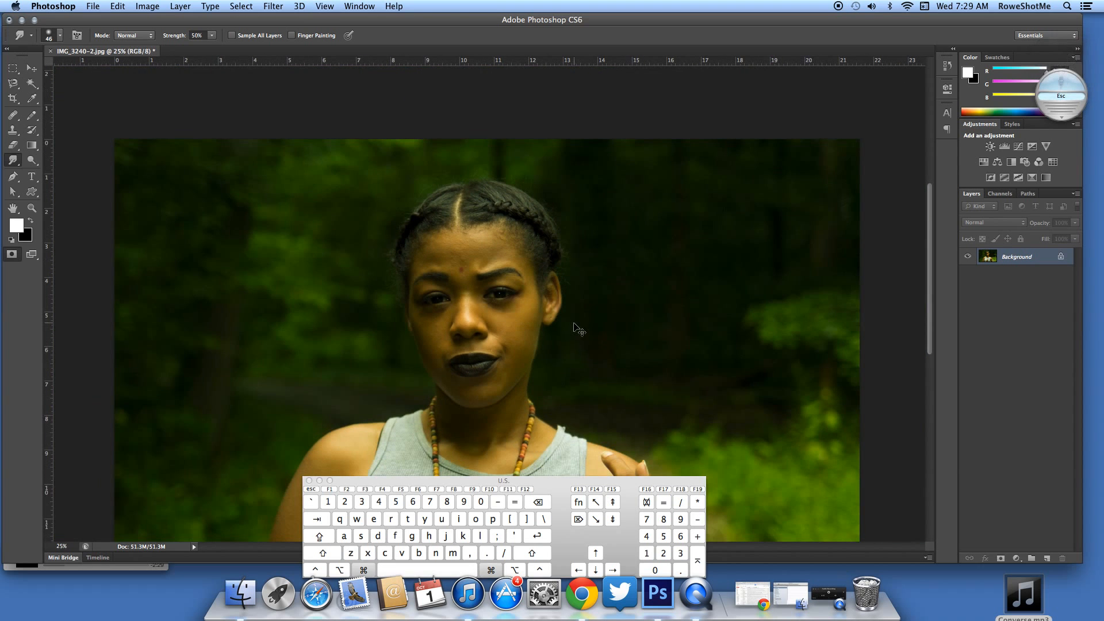
key("XF86AudioRaiseVolume")
key("super+equal")
key("super+equal")
key("super+equal")
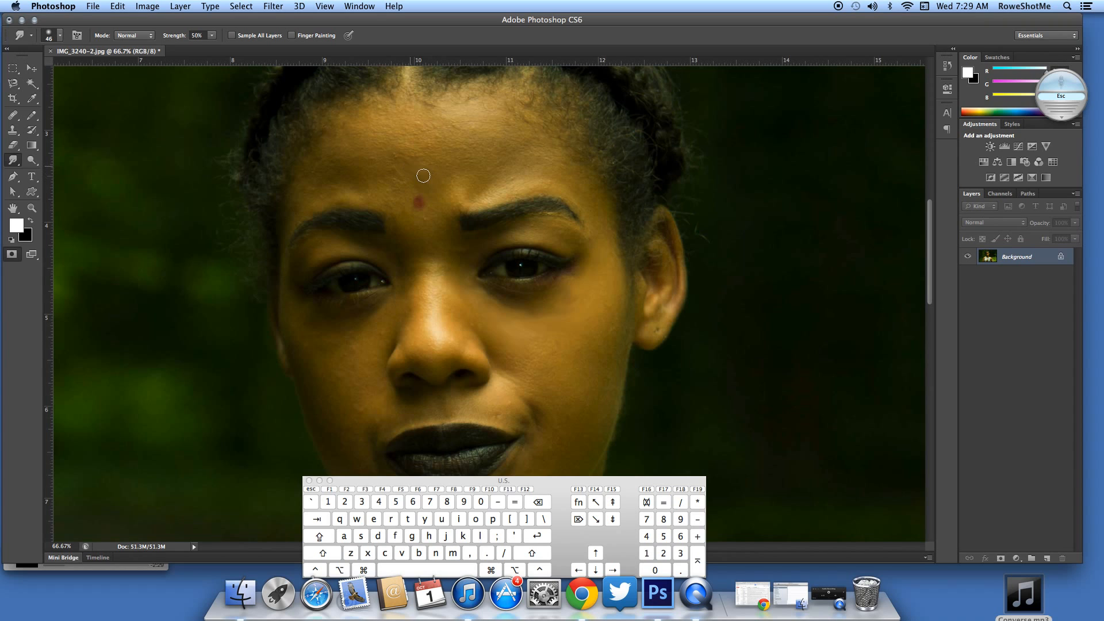
Smudge the forehead skin above the brows and smooth both eyebrows with the 46 px brush
mouse_move(445, 164)
left_mouse_down()
mouse_move(460, 162)
mouse_move(390, 162)
mouse_move(414, 175)
left_mouse_up()
mouse_move(475, 218)
left_mouse_down()
mouse_move(559, 210)
mouse_move(580, 225)
mouse_move(469, 227)
mouse_move(557, 201)
mouse_move(575, 213)
mouse_move(478, 227)
mouse_move(516, 212)
mouse_move(593, 214)
mouse_move(467, 213)
left_mouse_up()
mouse_move(377, 222)
left_mouse_down()
mouse_move(302, 231)
mouse_move(362, 221)
mouse_move(337, 217)
left_mouse_up()
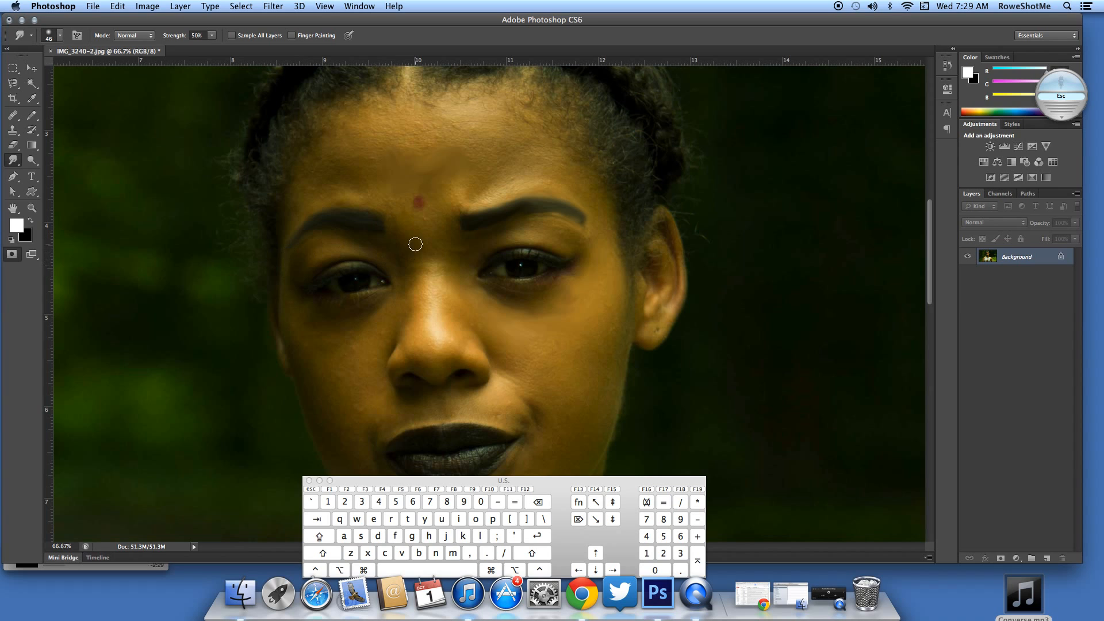
left_click_drag(463, 197, 492, 204)
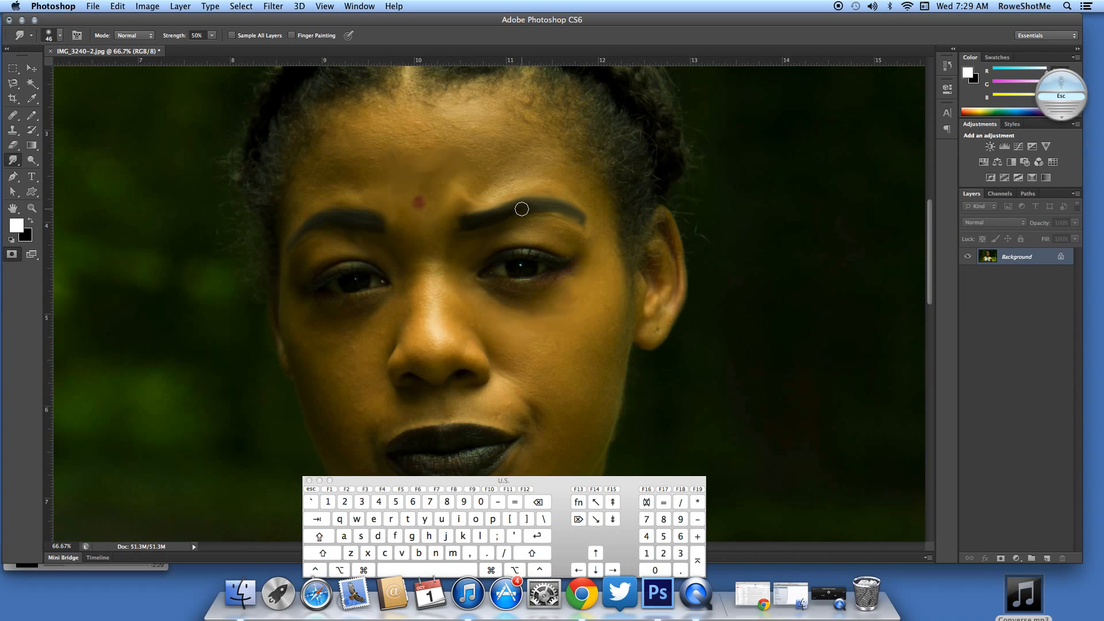
Revert the photo to its original IMG_3240-2.jpg snapshot in the history
left_click(947, 67)
left_click_drag(922, 102, 933, 62)
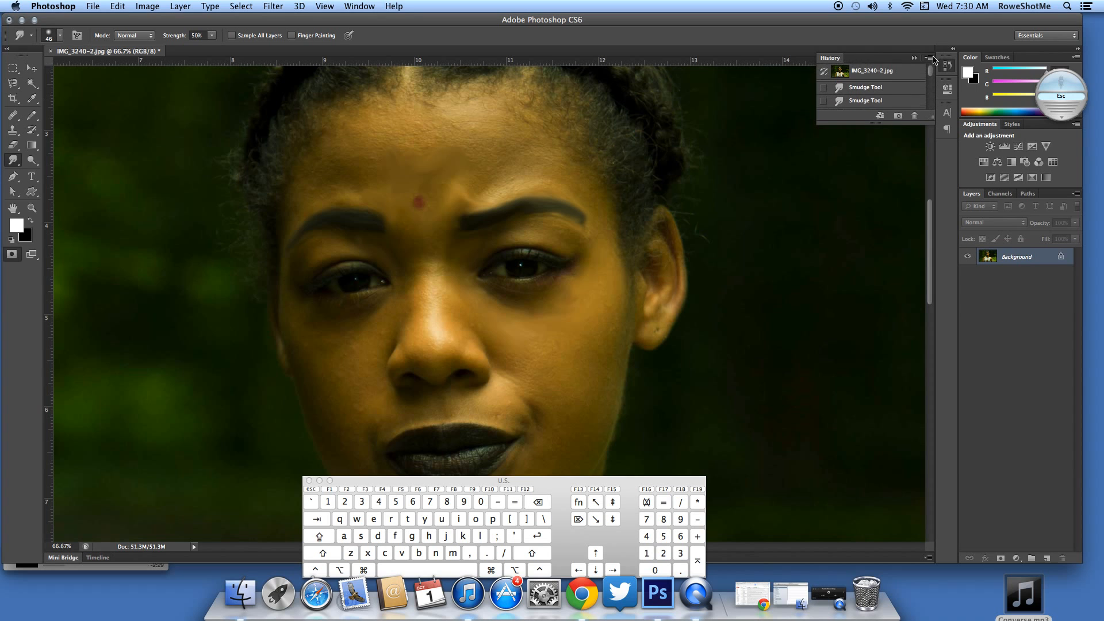
left_click(905, 69)
left_click(914, 58)
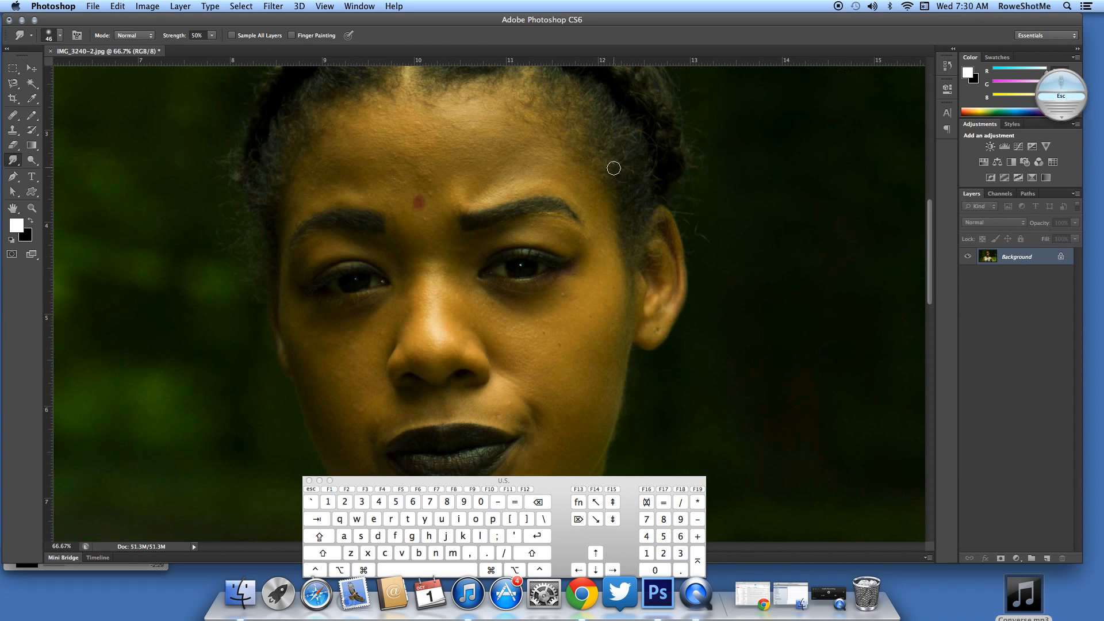
Activate the Dodge tool for lightening the face at 66.7% zoom
key("v")
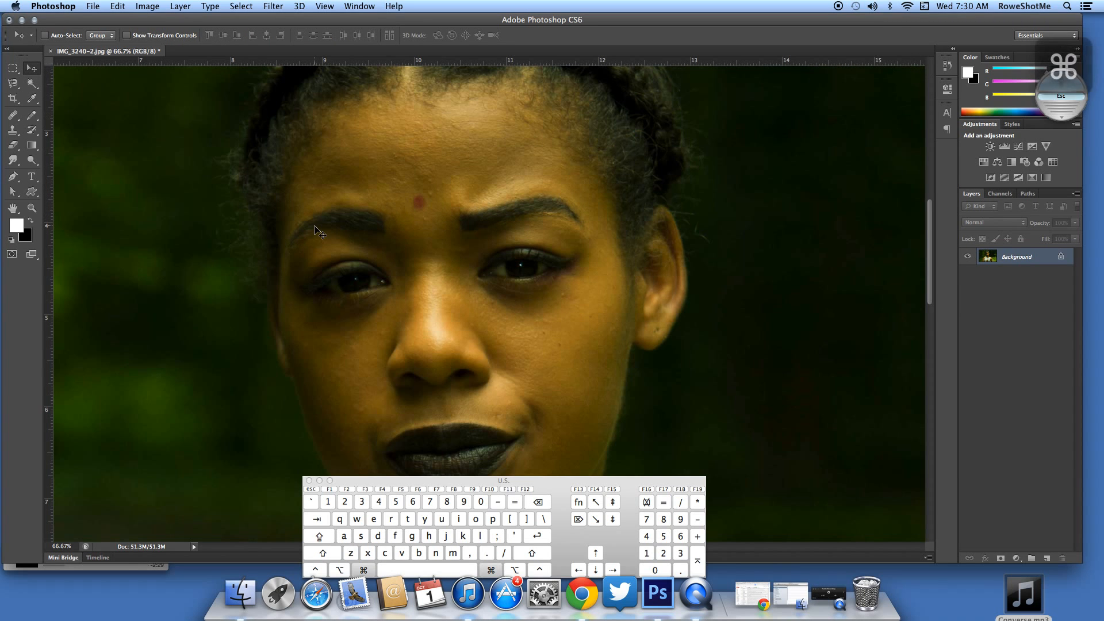
key("super+minus")
key("super+minus")
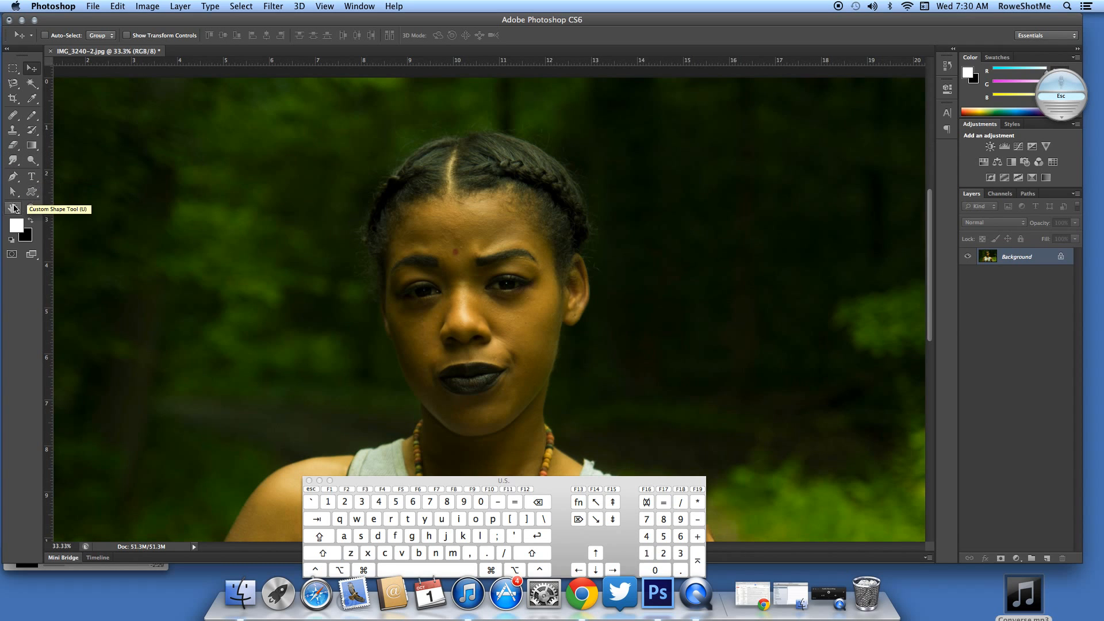
left_click(30, 163)
right_click(31, 162)
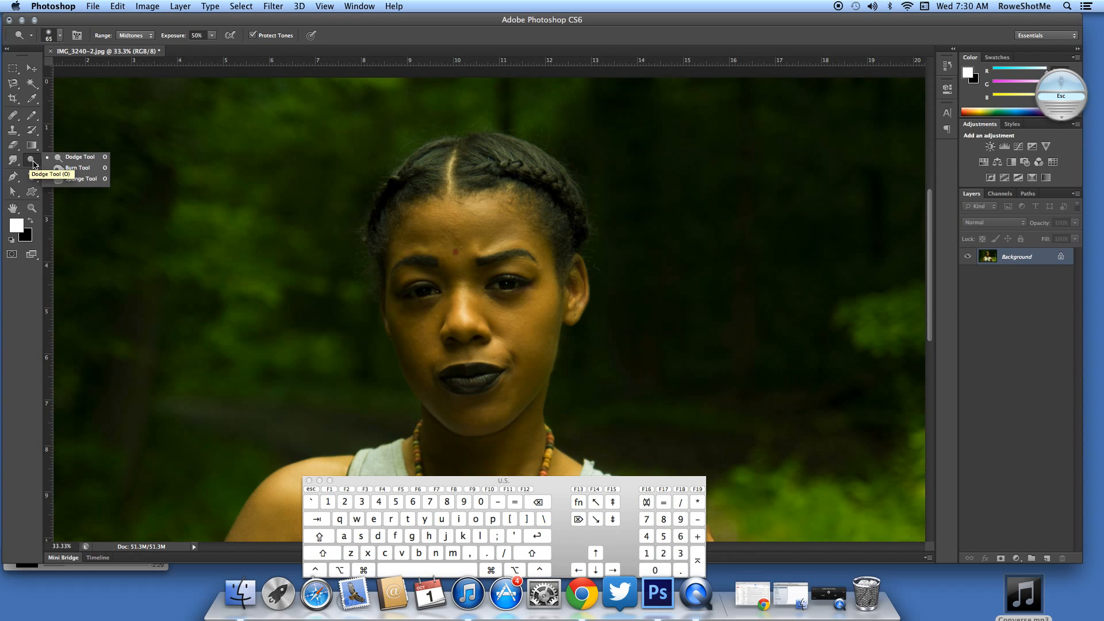
left_click(34, 164)
key("super+equal")
key("super+equal")
key("super+equal")
key("super+equal")
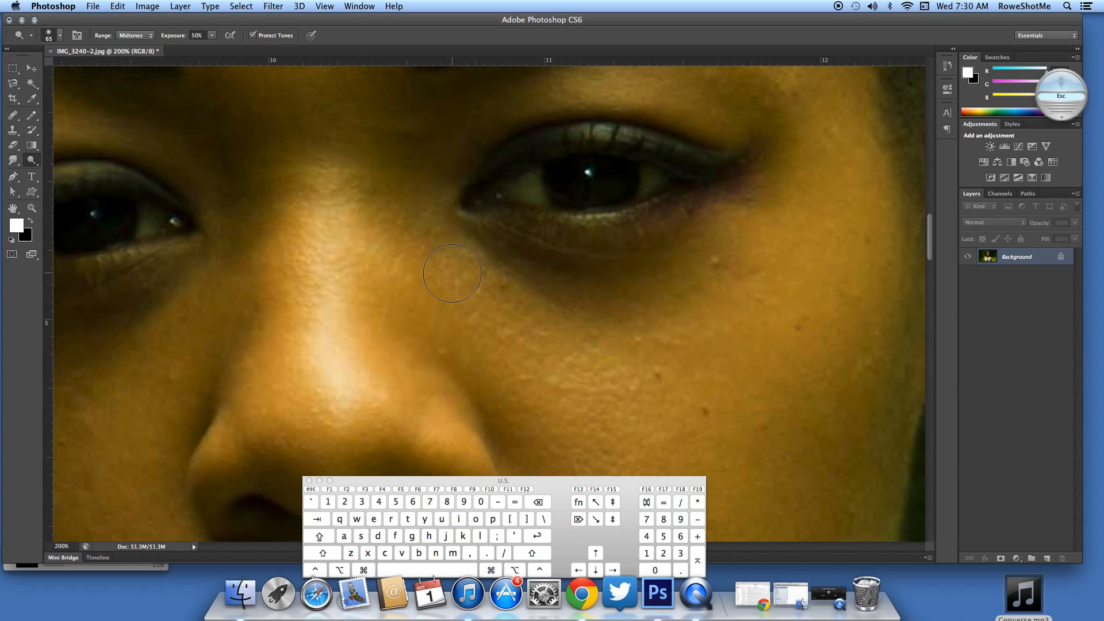
key("super+minus")
key("super+minus")
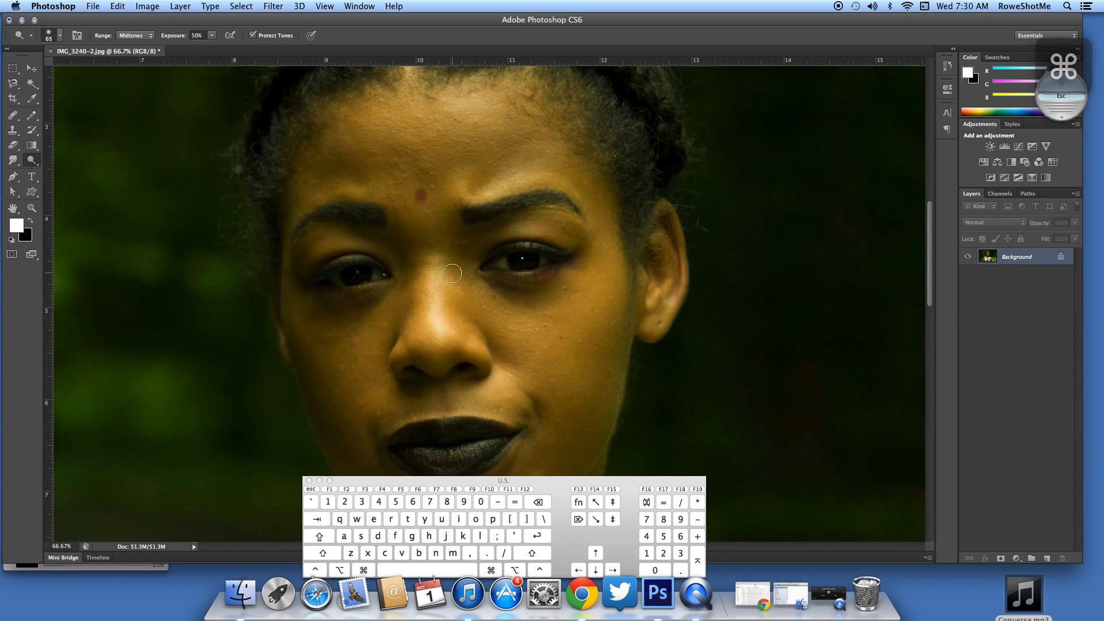
Set the dodge exposure to 47% and the range to Shadows, and lighten the dark lips
left_click(136, 36)
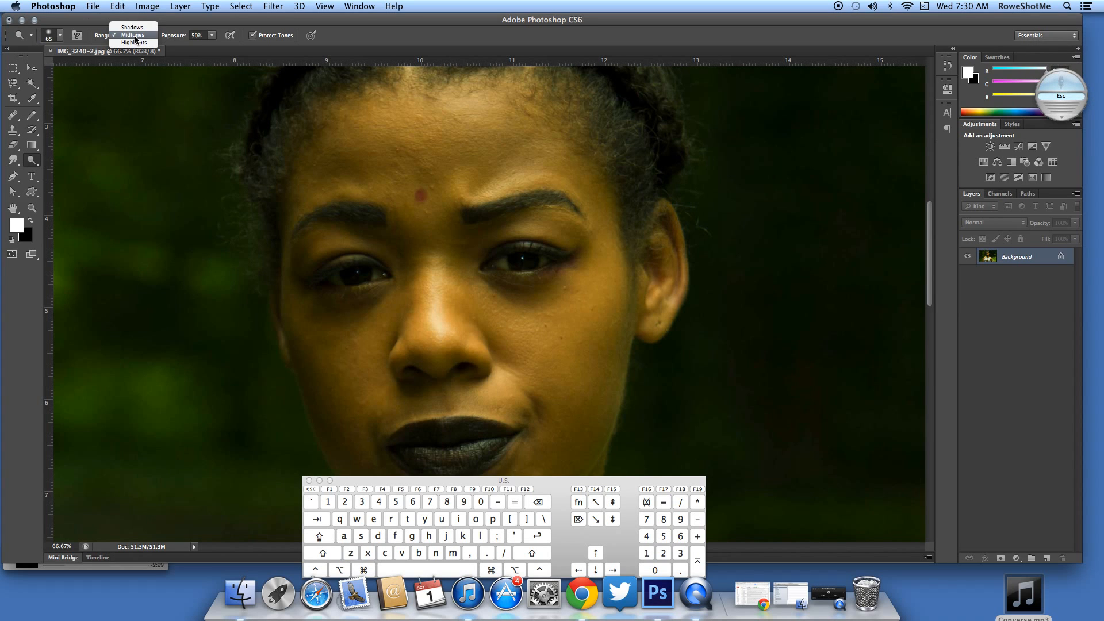
left_click(136, 36)
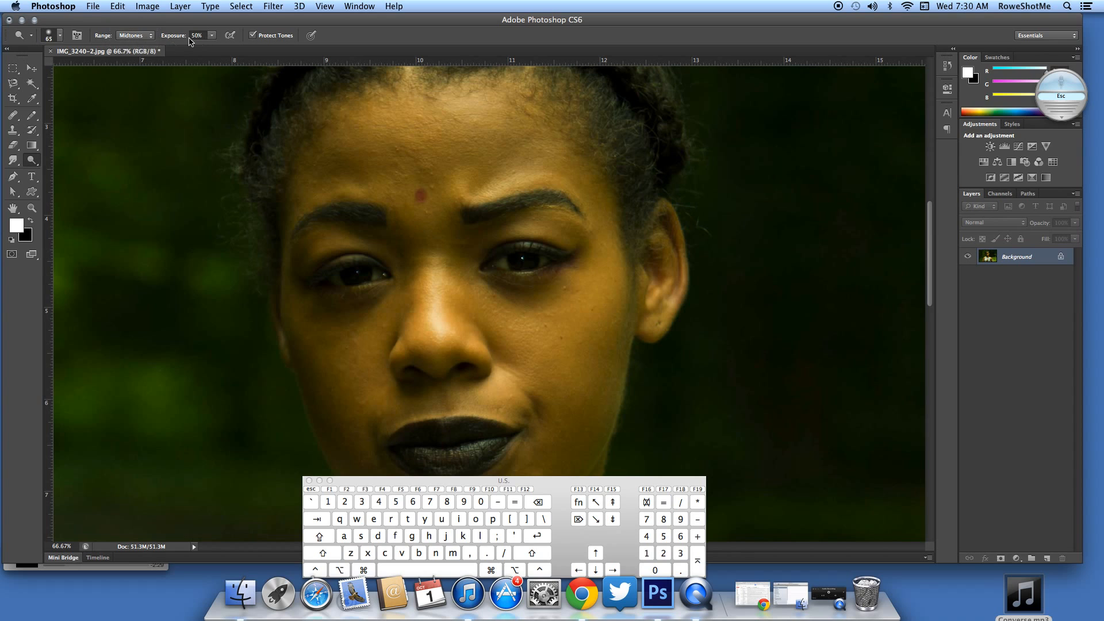
left_click_drag(167, 39, 175, 40)
left_click(152, 38)
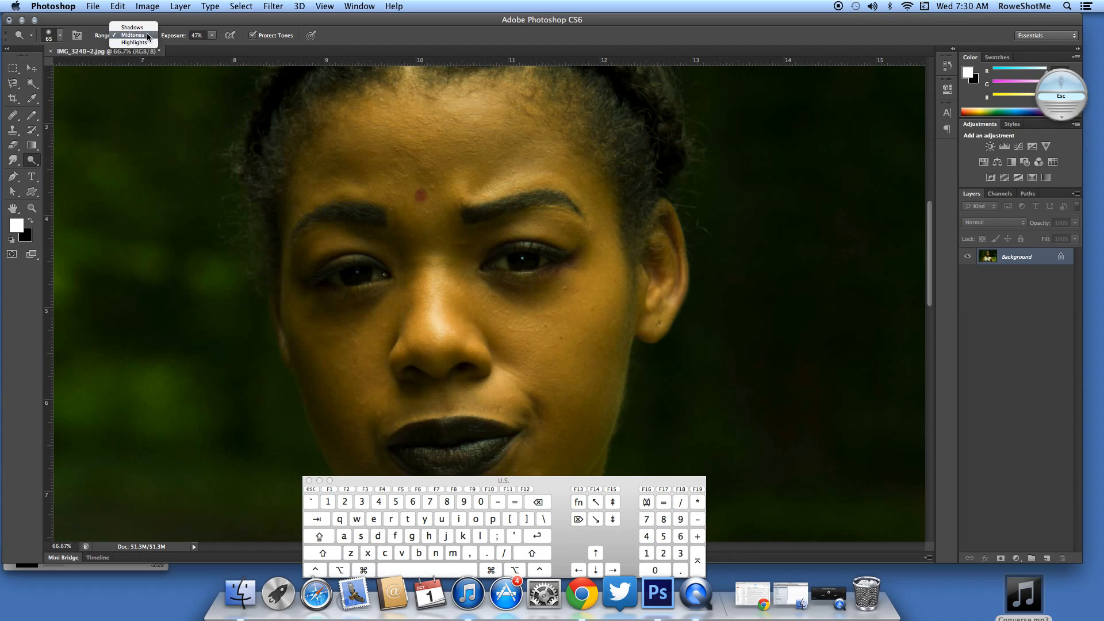
left_click(143, 37)
left_click(143, 38)
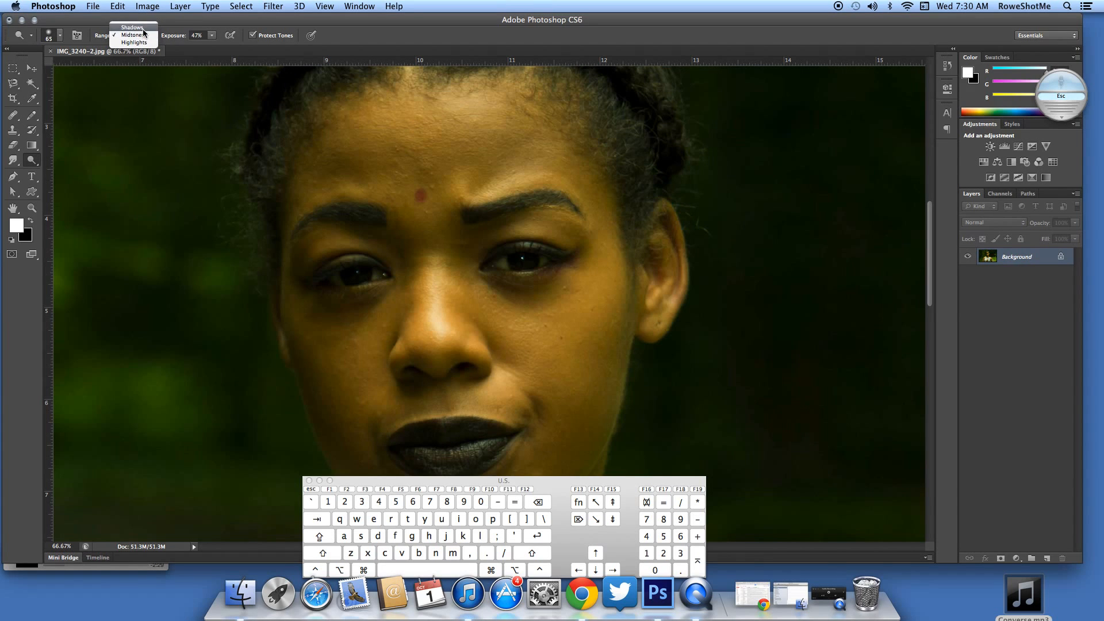
left_click(134, 27)
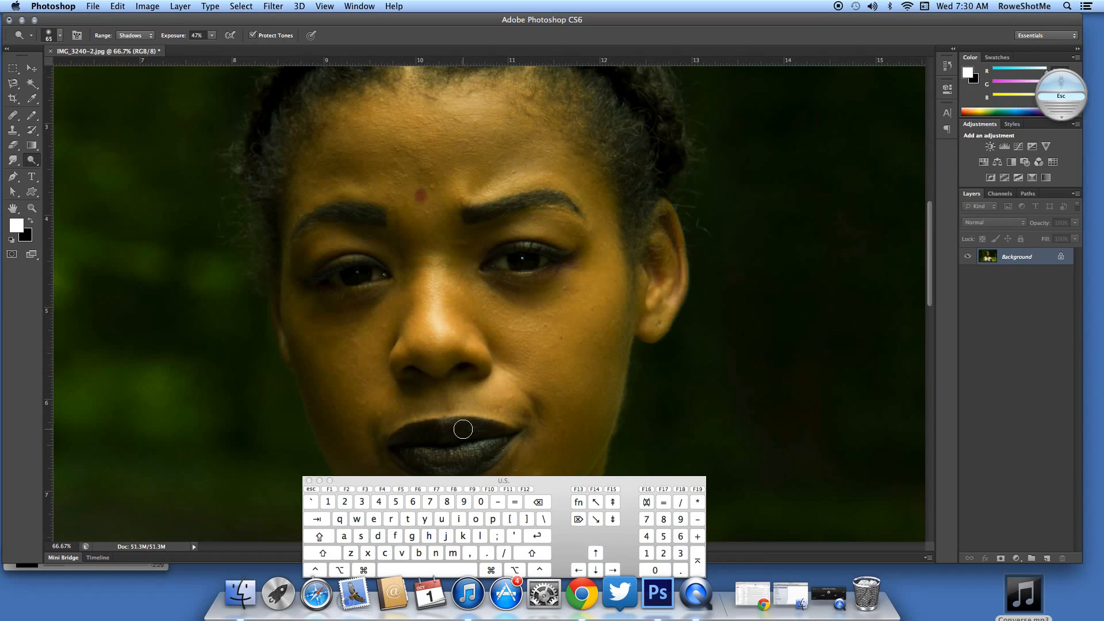
mouse_move(463, 429)
left_mouse_down()
mouse_move(488, 429)
mouse_move(406, 441)
mouse_move(488, 424)
mouse_move(414, 434)
mouse_move(460, 426)
mouse_move(457, 435)
left_mouse_up()
mouse_move(448, 427)
left_mouse_down()
mouse_move(469, 460)
mouse_move(396, 451)
mouse_move(437, 432)
mouse_move(490, 436)
mouse_move(481, 459)
mouse_move(435, 467)
mouse_move(400, 453)
mouse_move(417, 434)
mouse_move(494, 434)
mouse_move(464, 462)
left_mouse_up()
Switch the dodge range to Midtones and on to Highlights, lighten a strip across the upper forehead, and undo that stroke
left_click(144, 36)
left_click(144, 43)
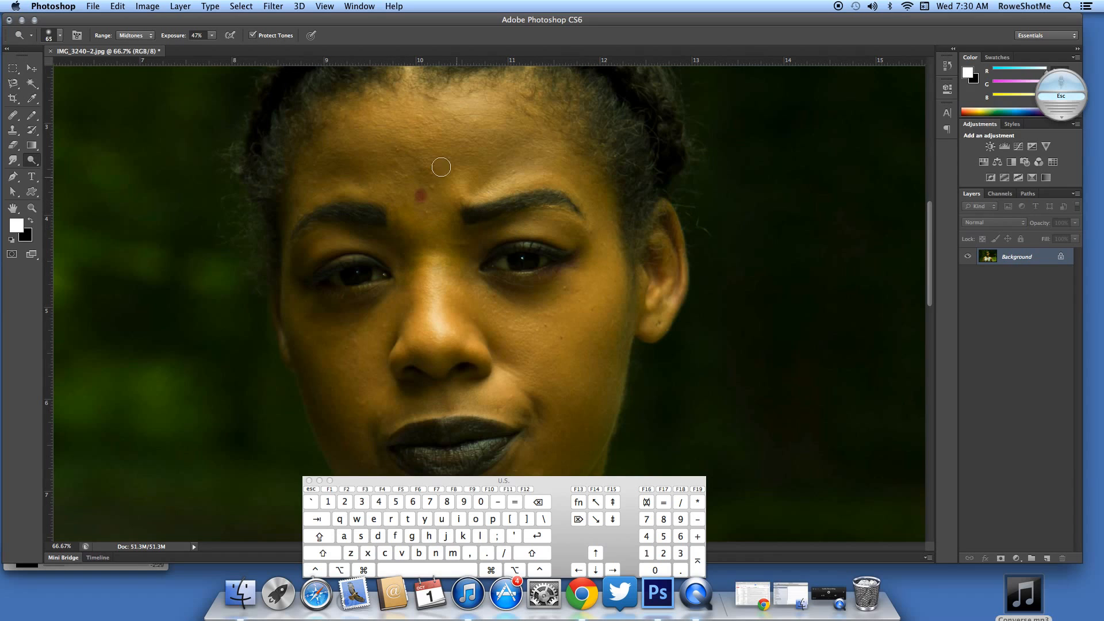
left_click(146, 35)
left_click(134, 45)
left_click_drag(453, 111, 504, 105)
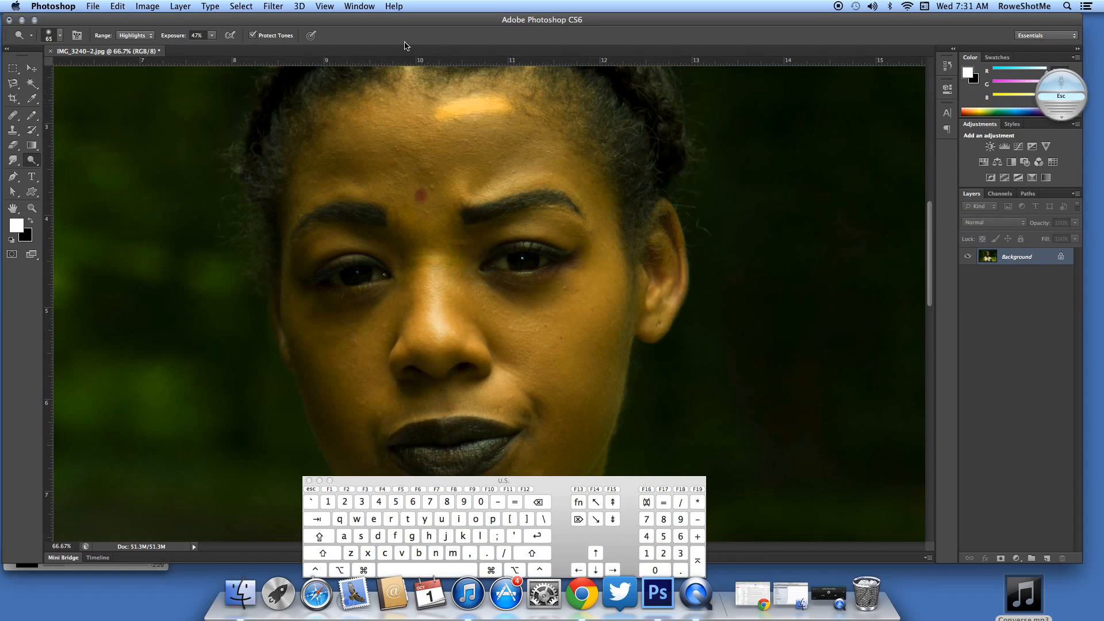
key("super+z")
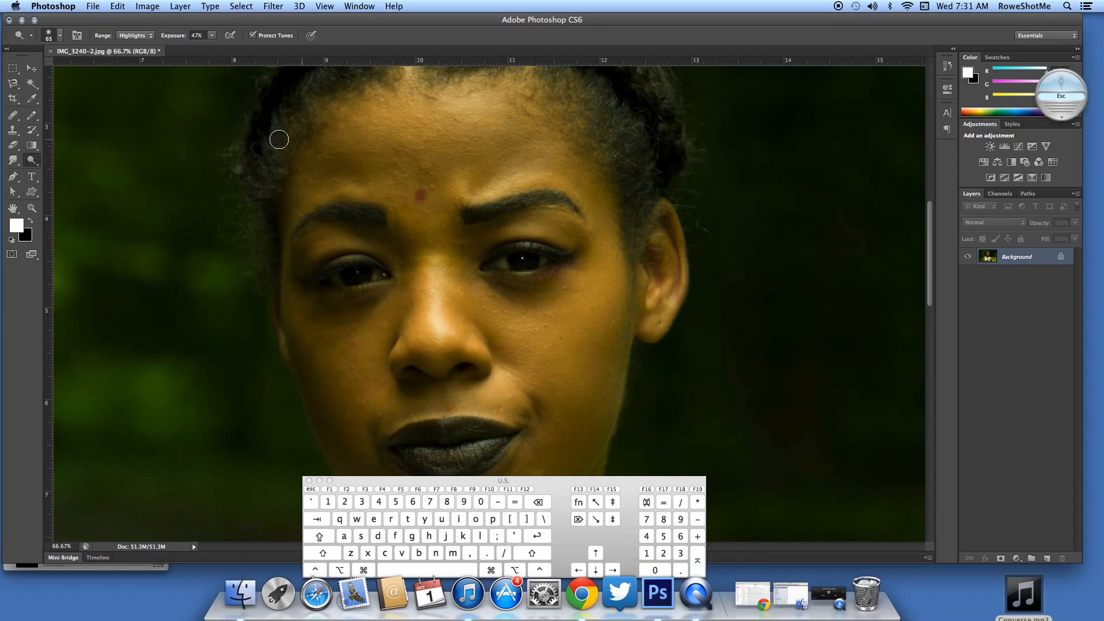
left_click(32, 160)
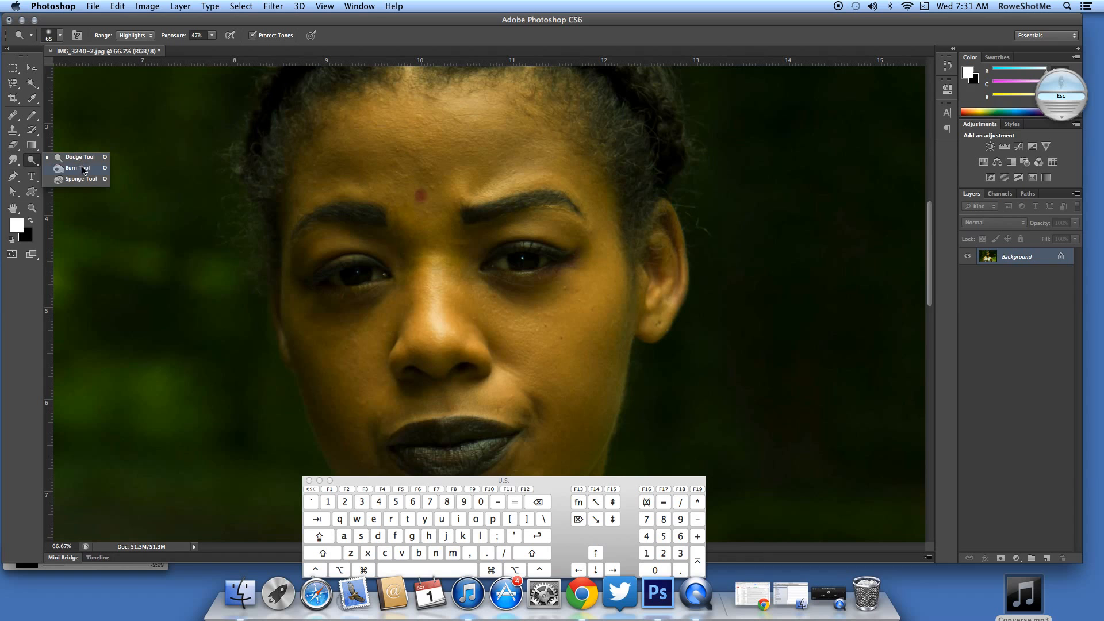
left_click(74, 157)
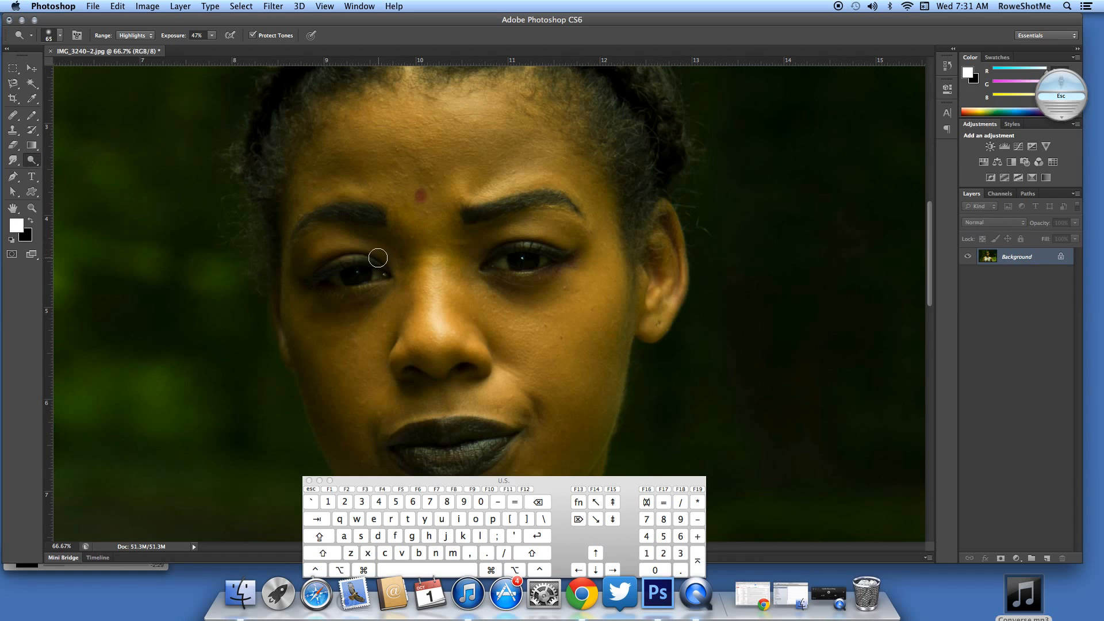
scroll(378, 257, "up", 3)
scroll(377, 257, "down", 9)
scroll(377, 258, "up", 4)
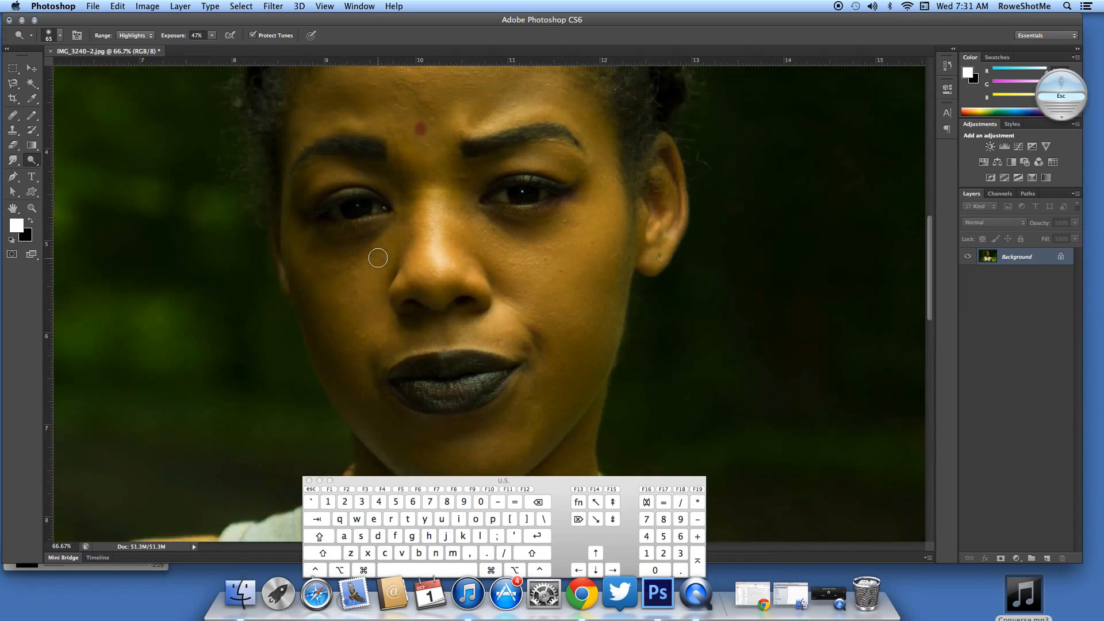
scroll(378, 257, "up", 3)
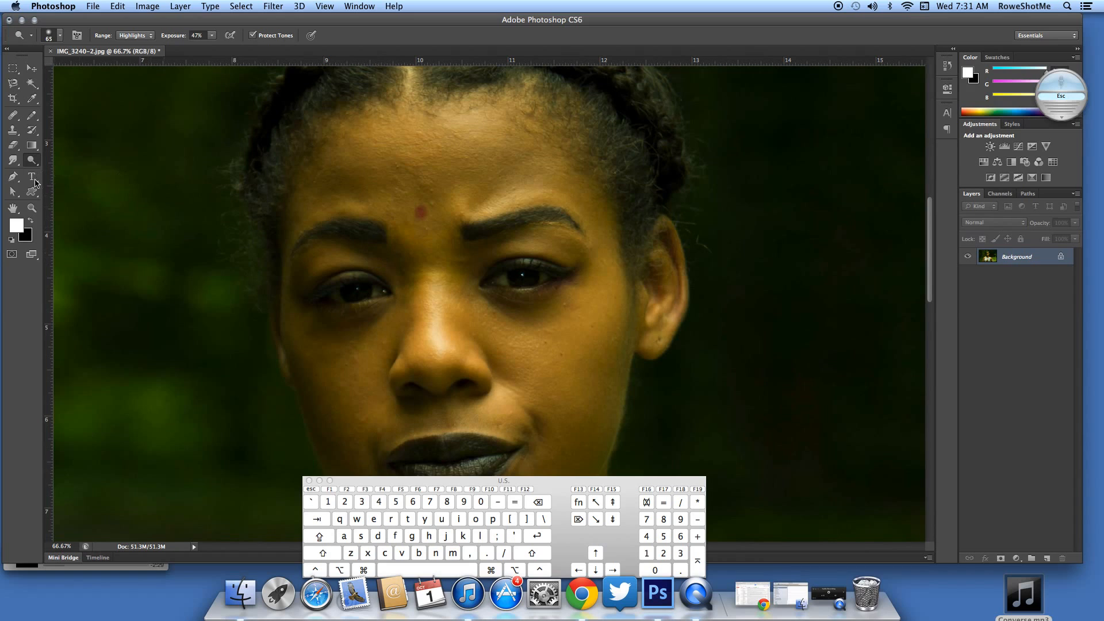
Activate the Burn tool, keep its range at Midtones, and stroke over the eyebrow nearer the visible ear
left_click_drag(34, 165, 68, 165)
left_click(70, 171)
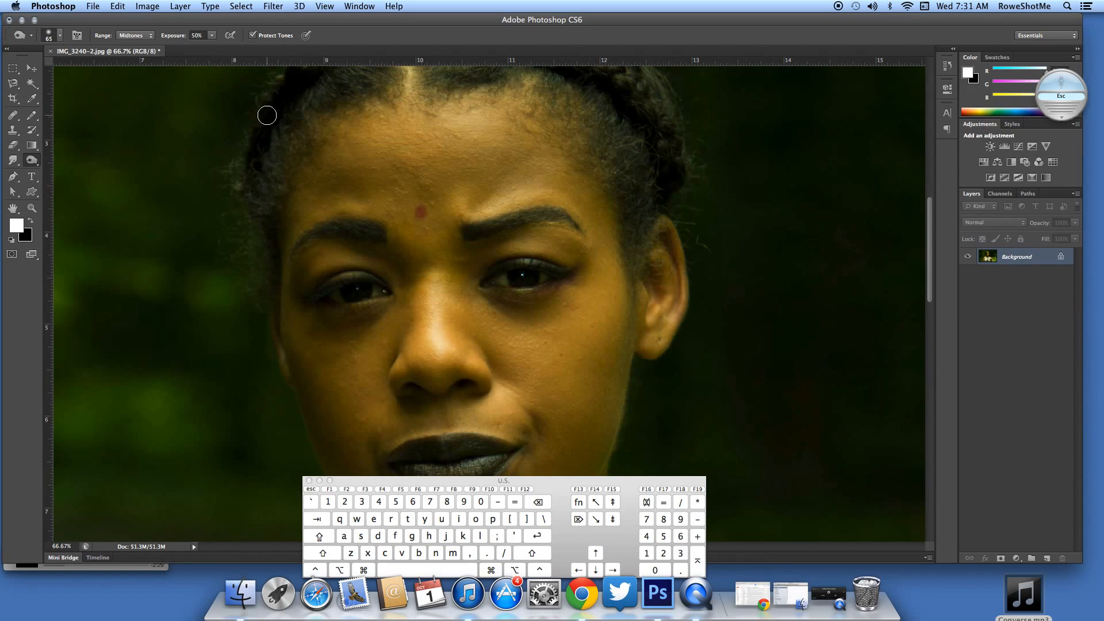
left_click(148, 36)
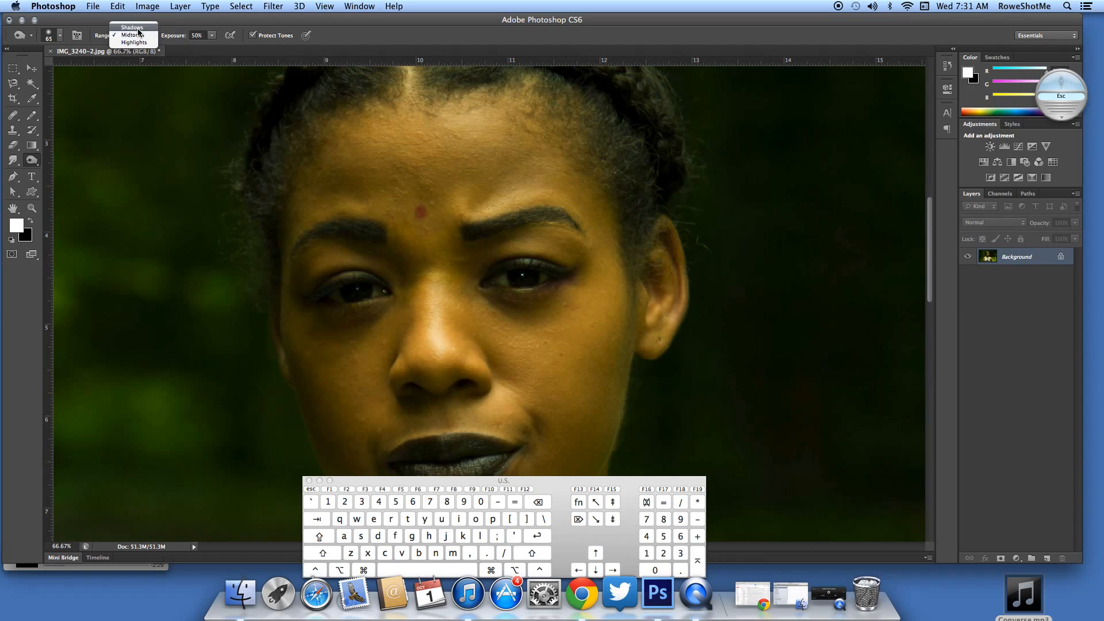
left_click(146, 36)
mouse_move(483, 223)
left_mouse_down()
mouse_move(542, 211)
mouse_move(574, 238)
left_mouse_up()
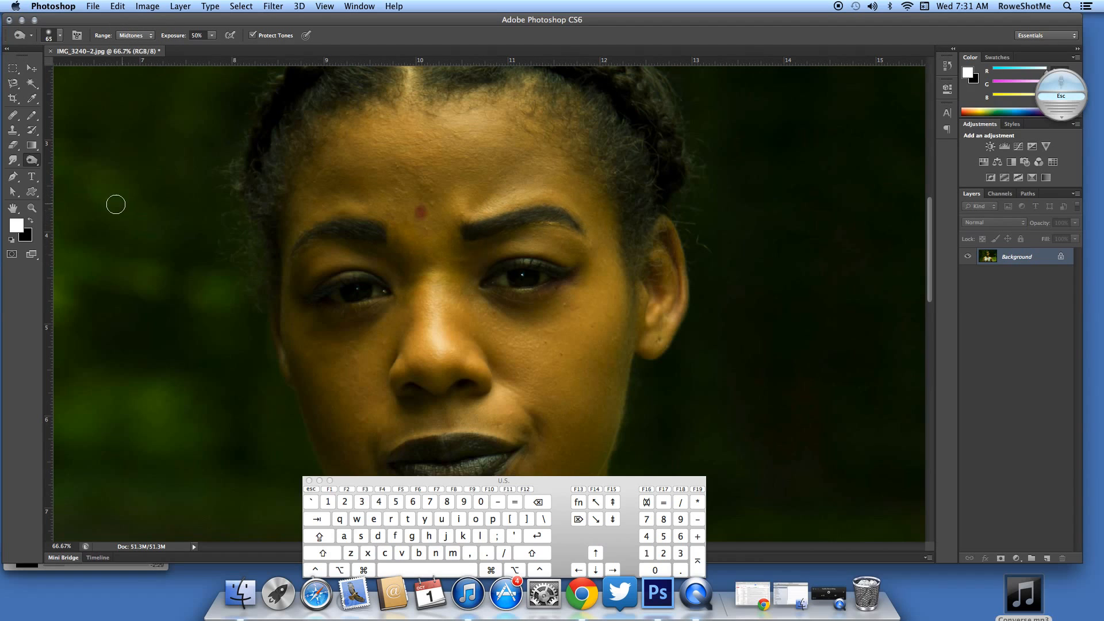
Activate the Sponge tool and enlarge its brush to 165 px
left_click(30, 159)
left_click(73, 158)
left_click(31, 161)
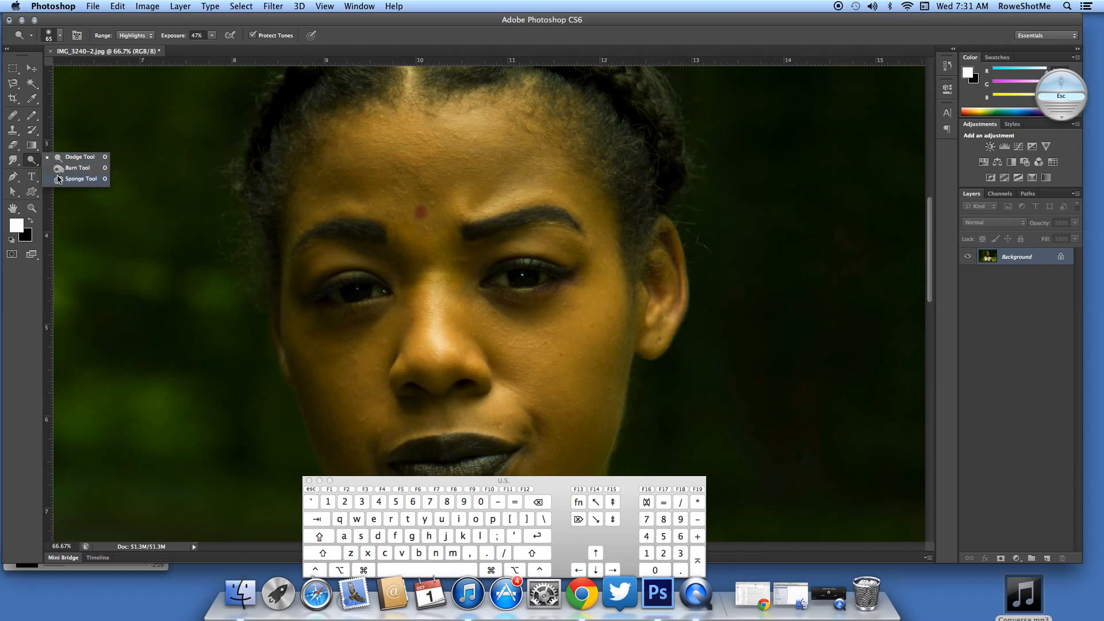
left_click(59, 179)
scroll(403, 288, "down", 4)
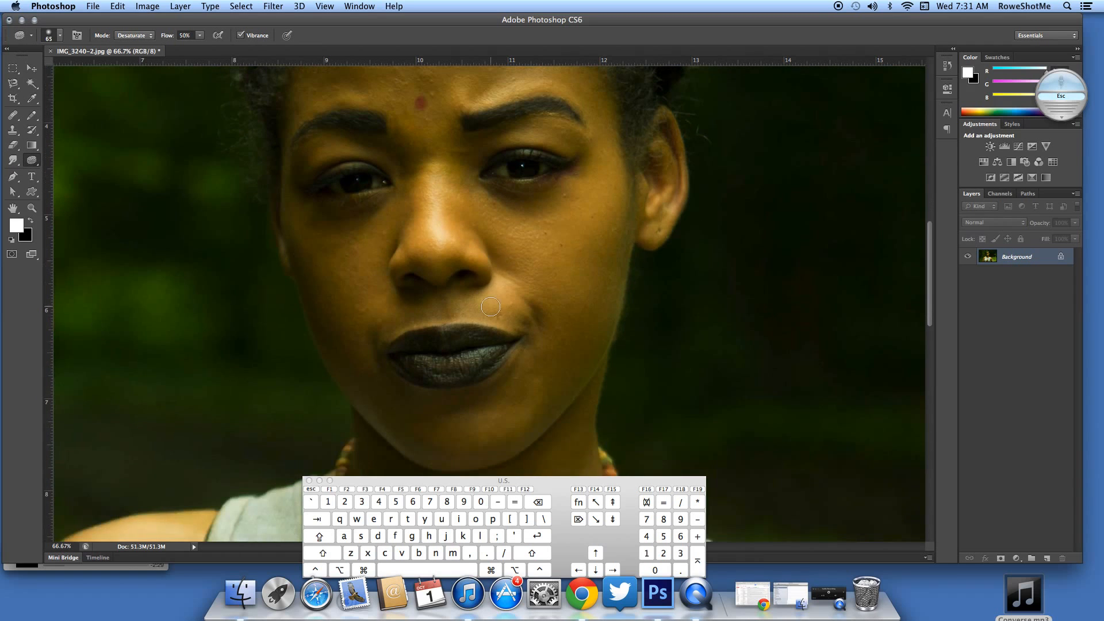
right_click(492, 307)
left_click_drag(543, 263, 566, 263)
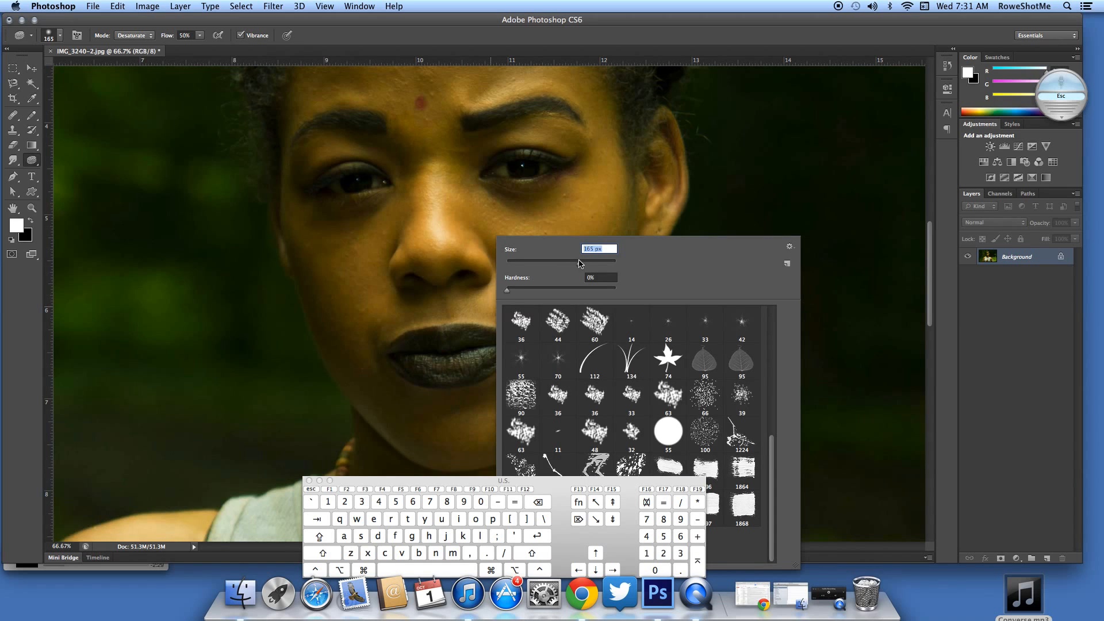
left_click(545, 22)
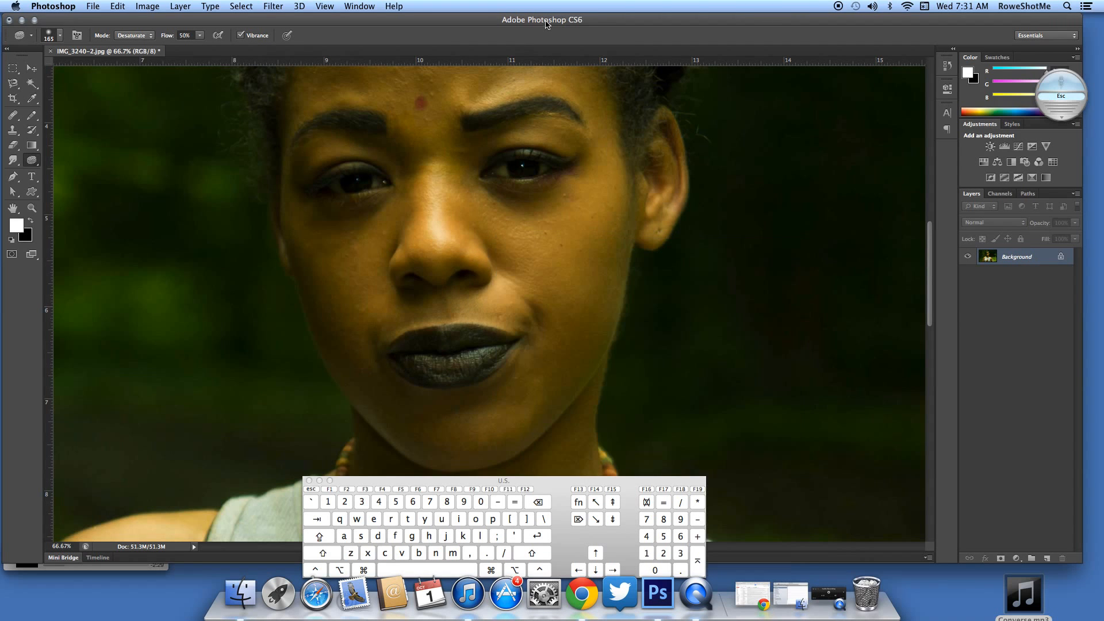
scroll(443, 245, "up", 6)
scroll(441, 245, "down", 5)
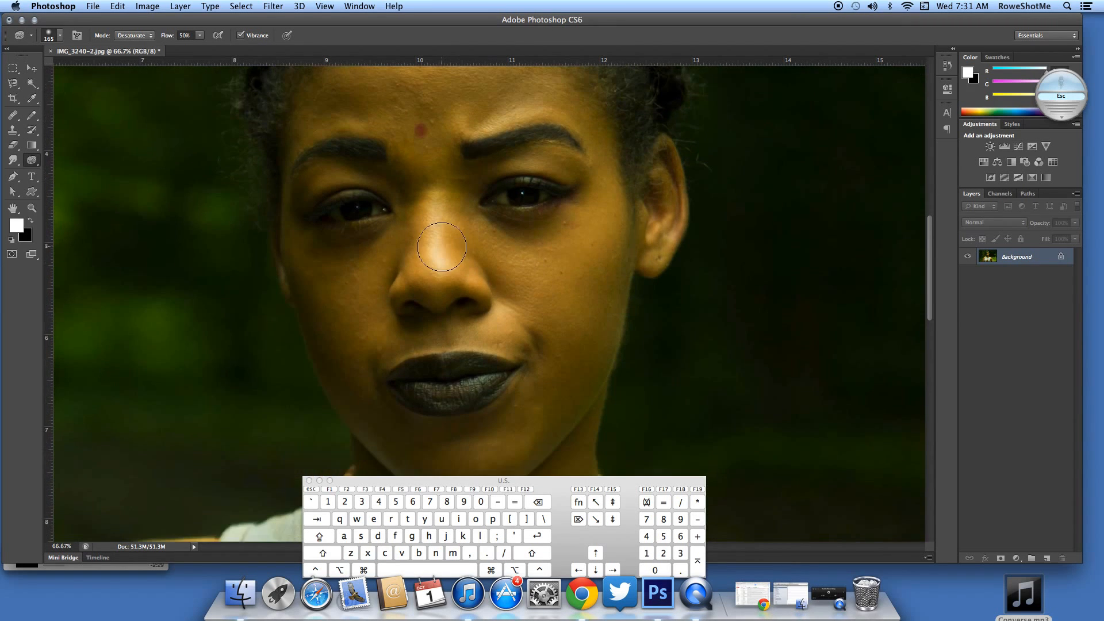
Reduce the Sponge brush to 41 px and desaturate the red spot between the eyebrows
left_click(140, 35)
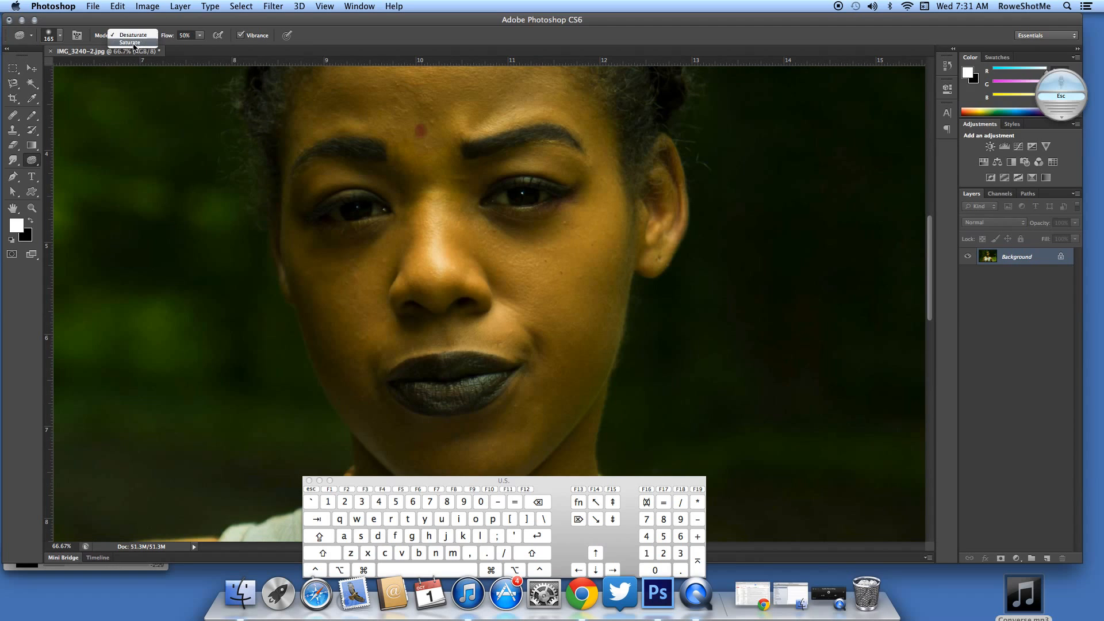
key("Escape")
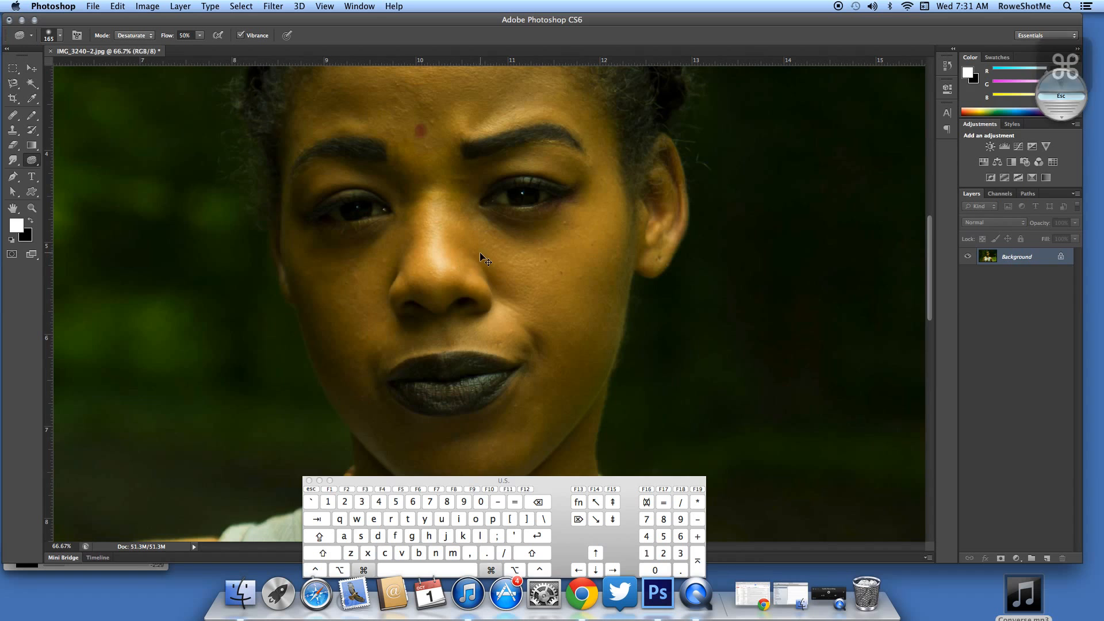
key("super+minus")
key("super+minus")
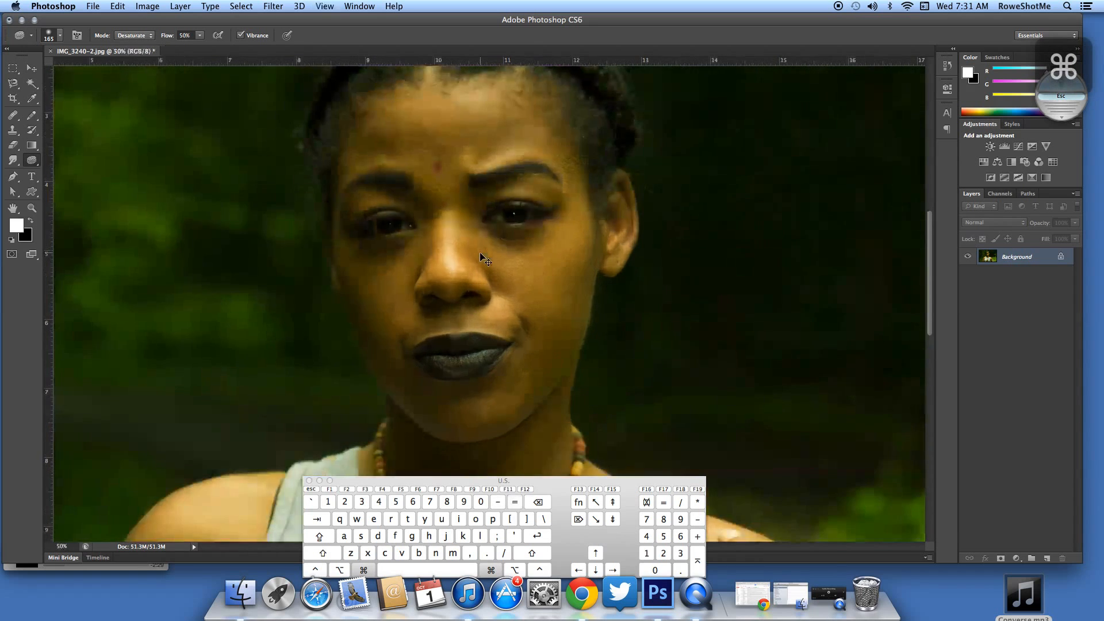
key("super+equal")
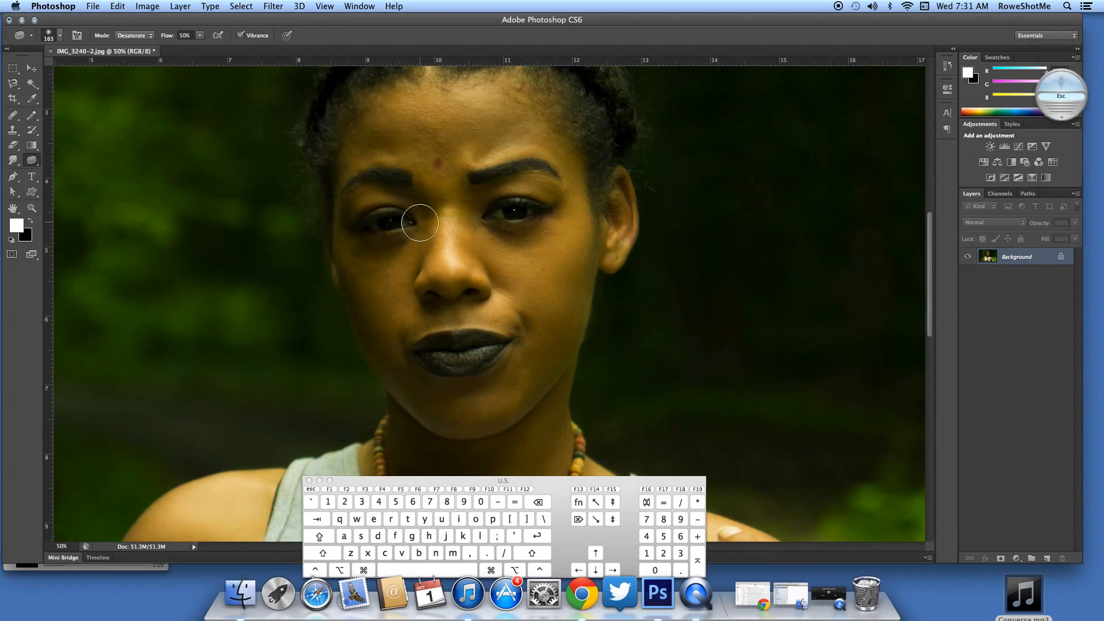
right_click(448, 168)
left_click_drag(509, 189, 477, 196)
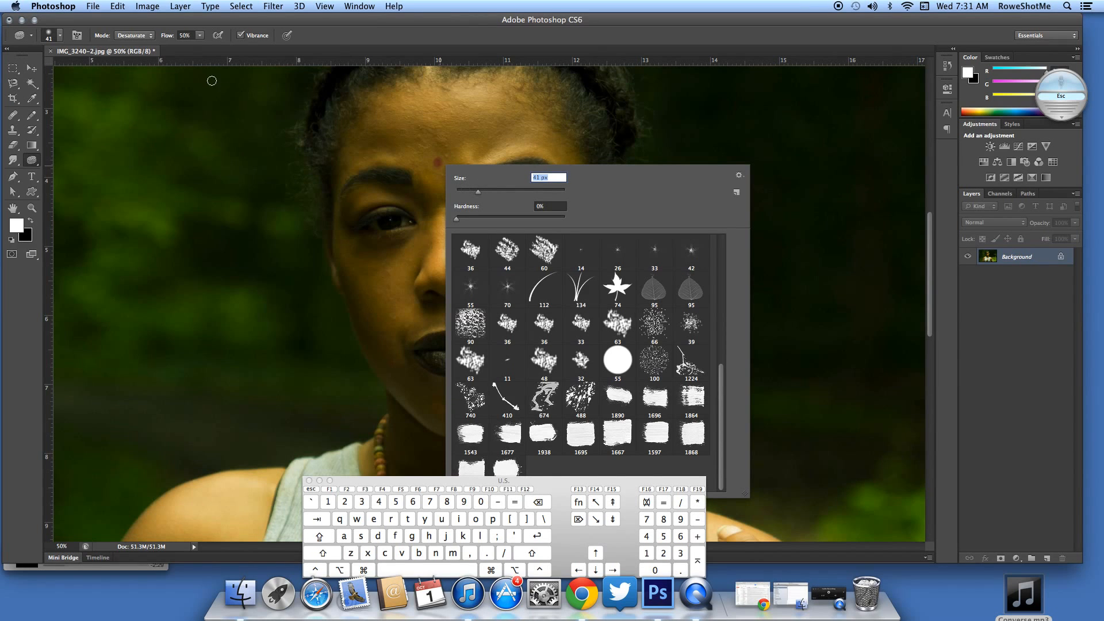
left_click(437, 164)
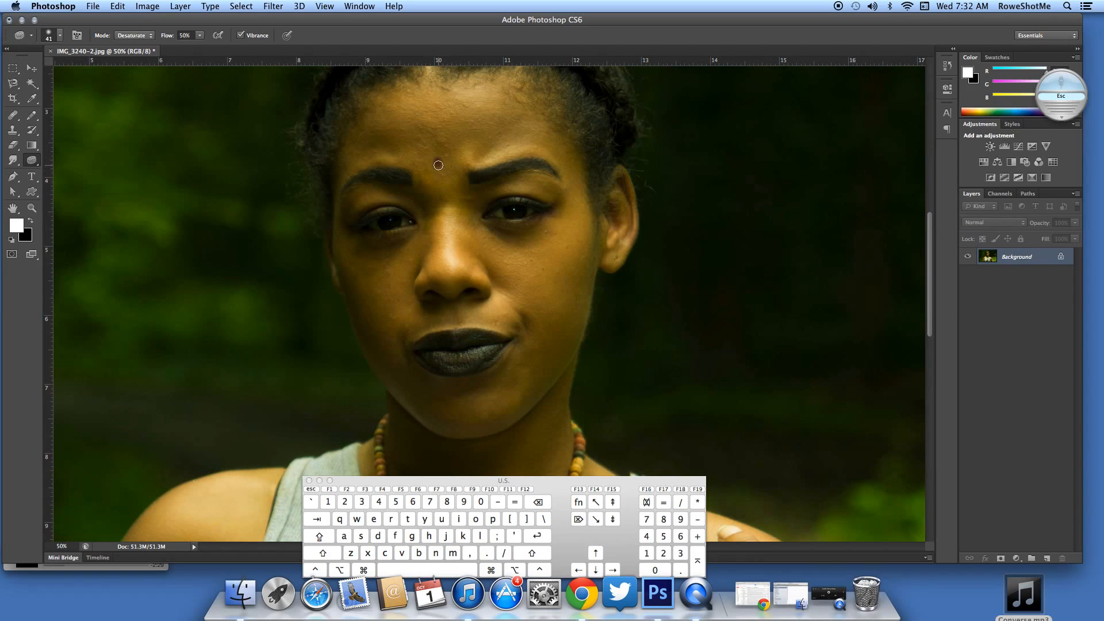
Switch the Sponge mode to Saturate and intensify the colour of the spot between the eyebrows
left_click(137, 35)
left_click(133, 46)
left_click(31, 68)
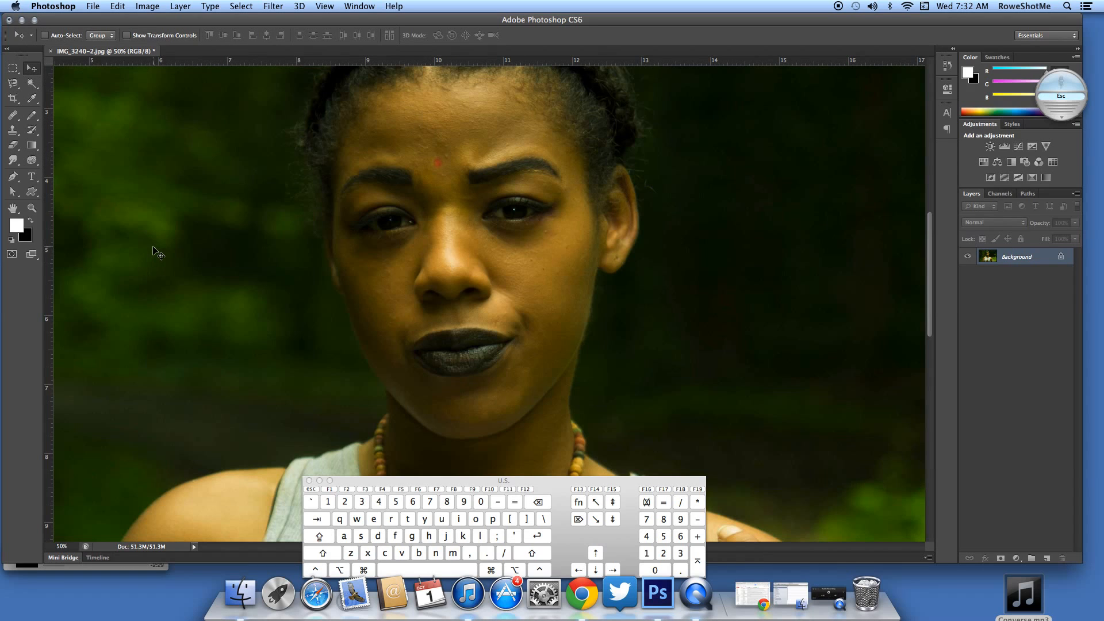
left_click(31, 161)
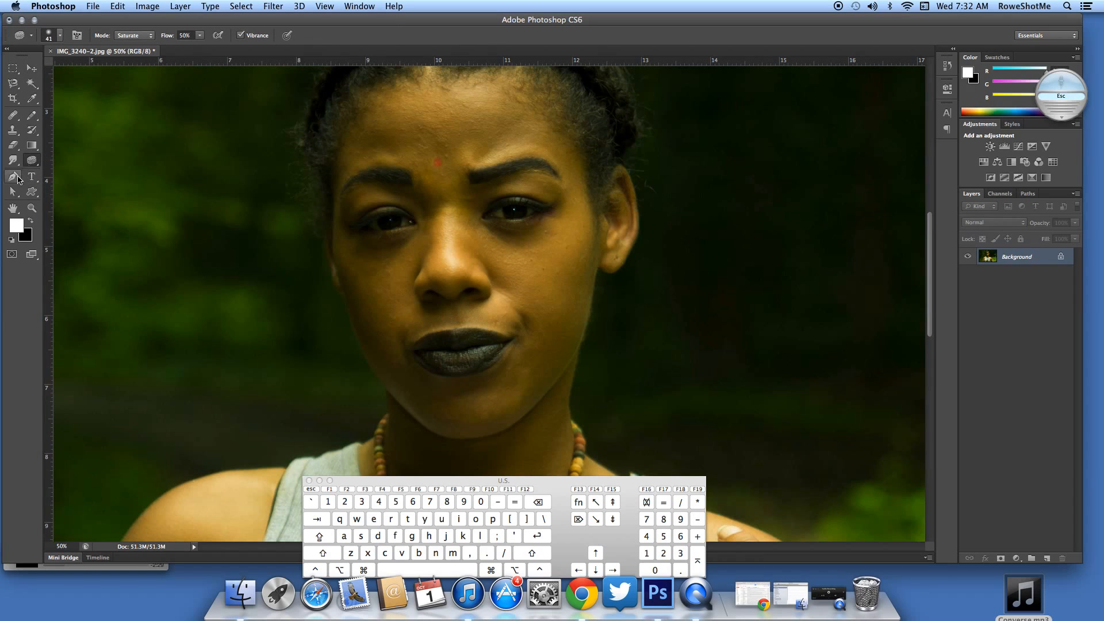
Activate the Pen tool and set its drawing mode to Path
left_click(18, 178)
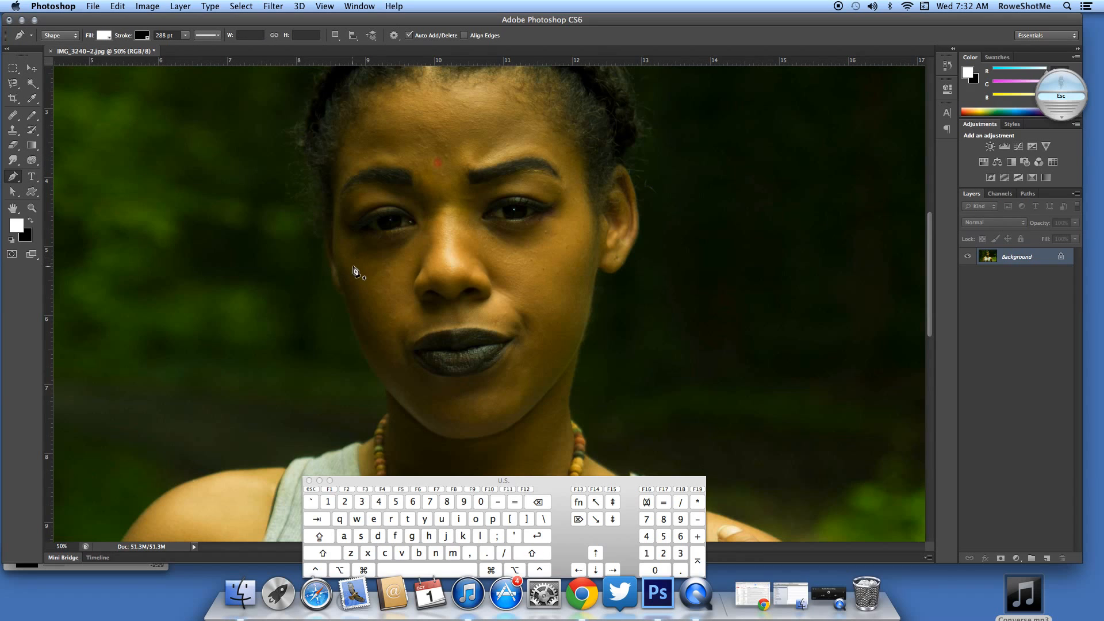
key("super+equal")
key("super+equal")
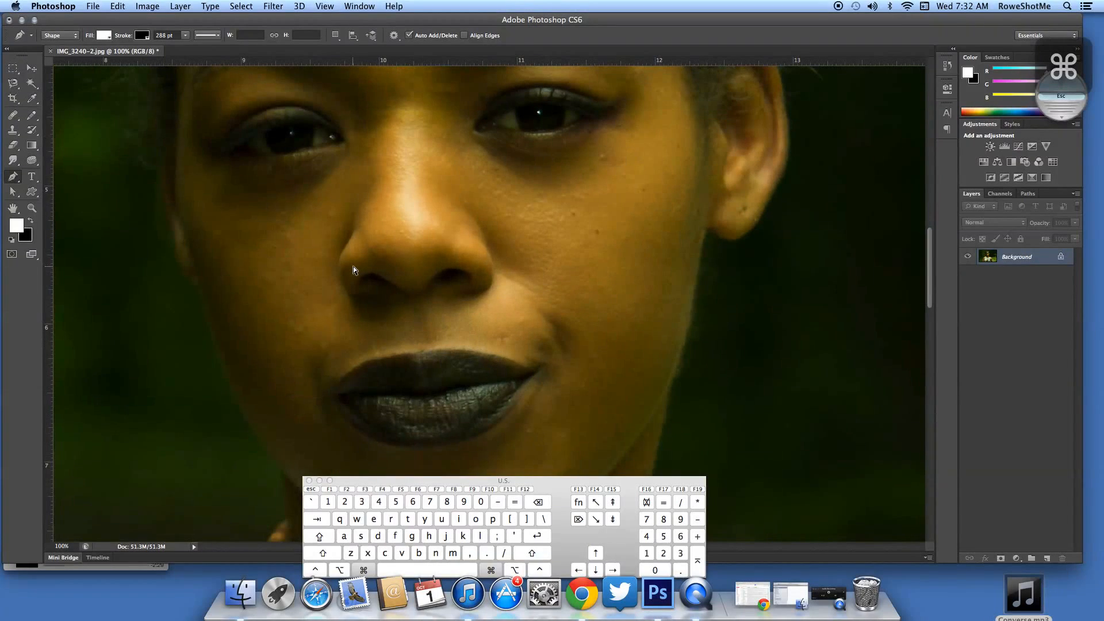
key("super+minus")
key("super+minus")
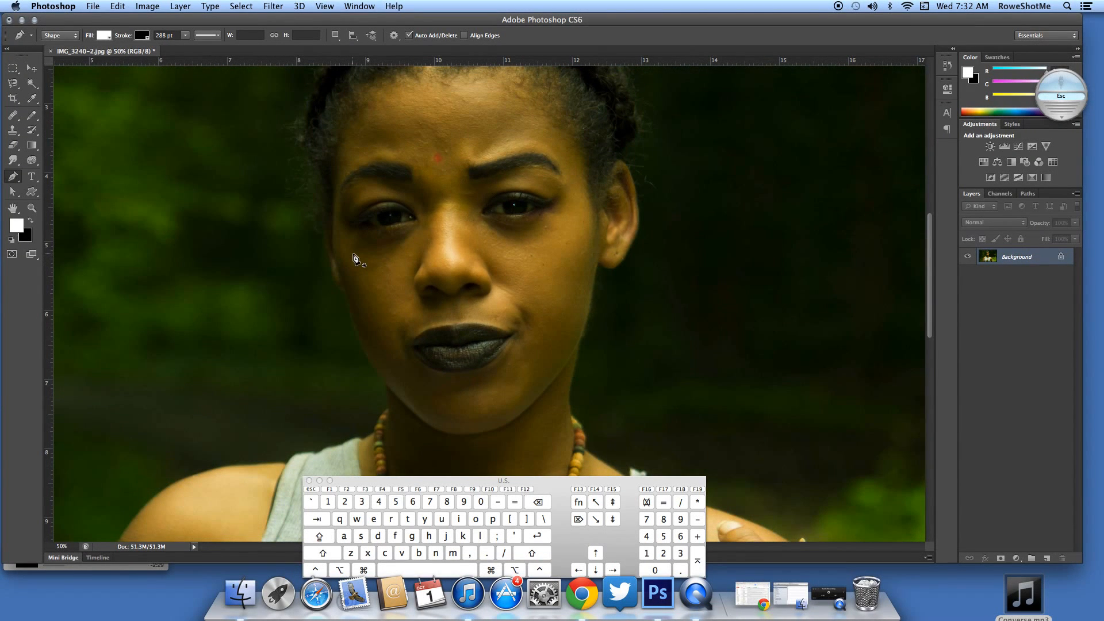
key("super+equal")
key("super+equal")
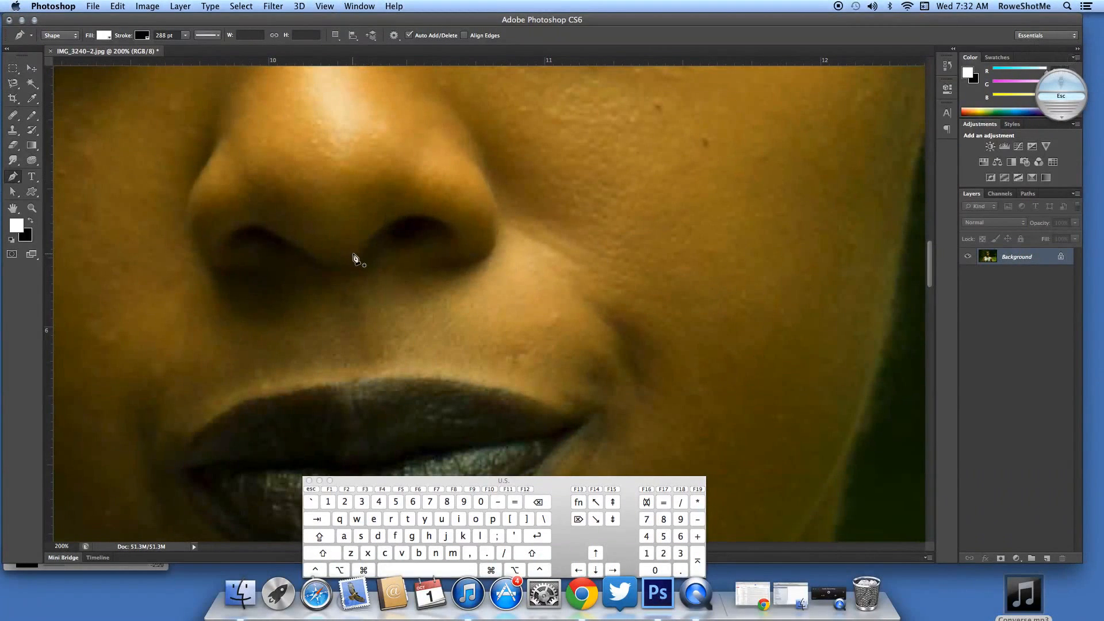
left_click_drag(664, 331, 450, 279)
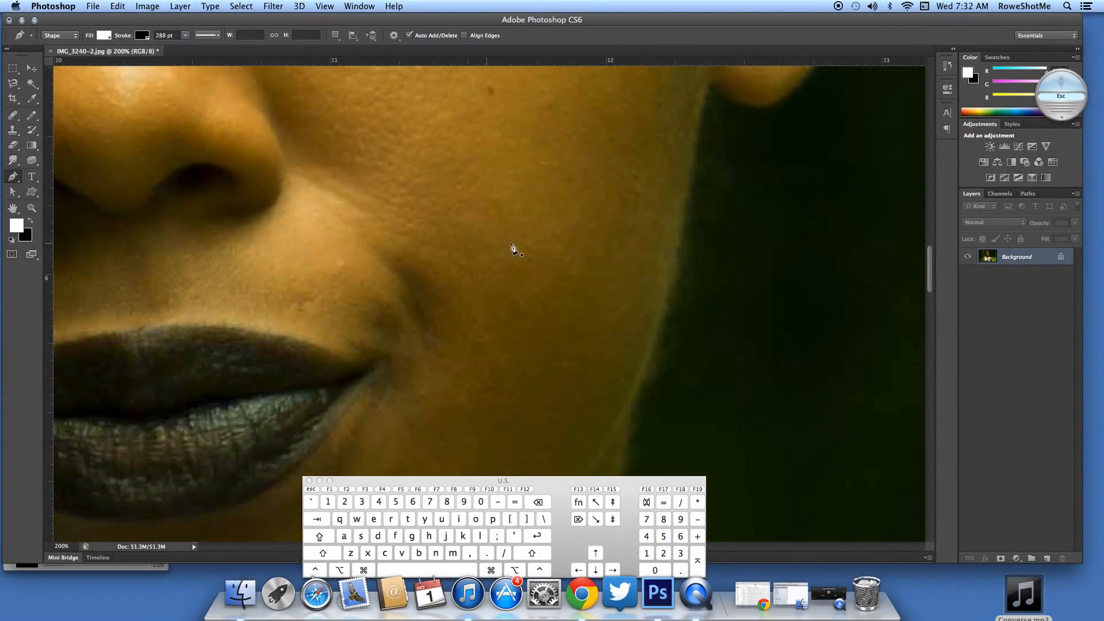
left_click(710, 89)
key("Escape")
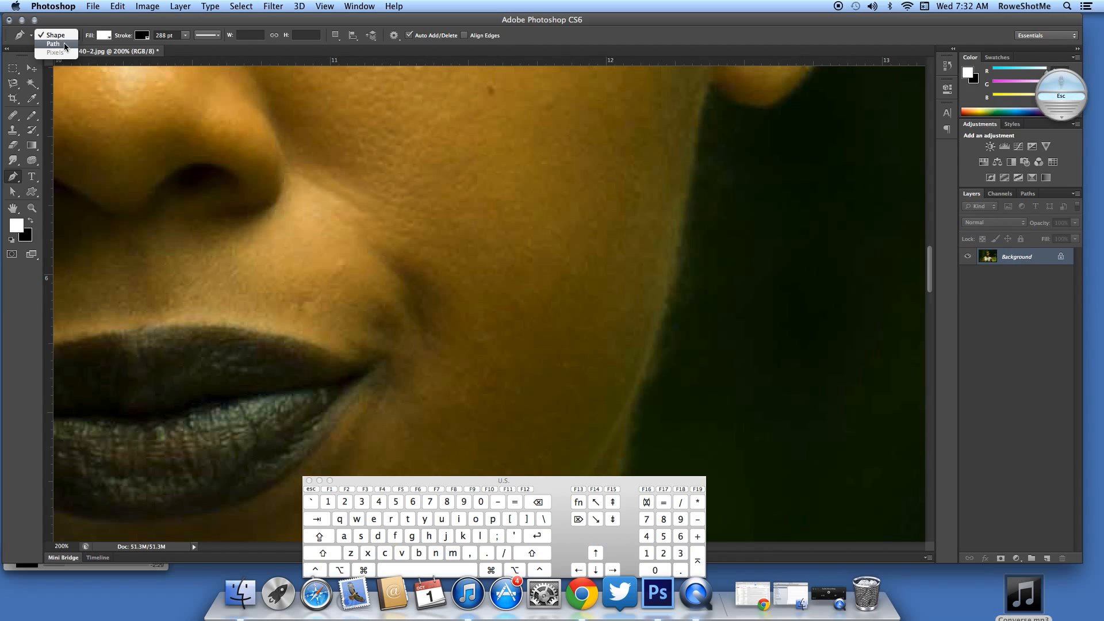
left_click(53, 44)
Draw a curved path from just below the earlobe along the cheek edge to the upper jawline
left_click(710, 86)
left_click_drag(685, 209, 675, 148)
left_click_drag(657, 221, 649, 247)
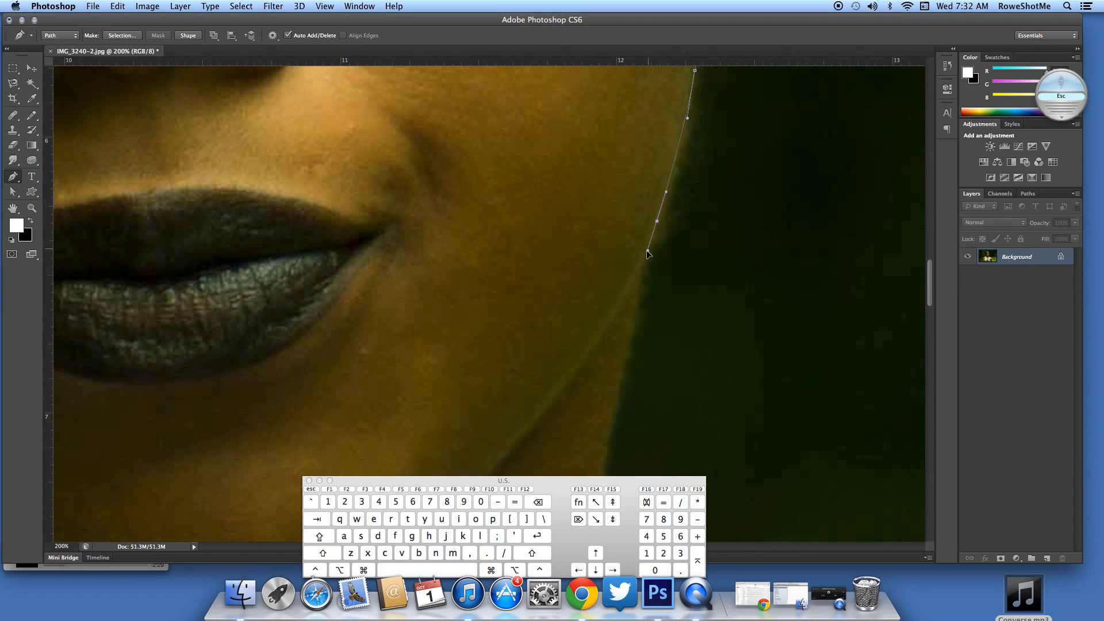
left_click(607, 331)
left_click_drag(567, 392, 585, 364)
left_click(13, 84)
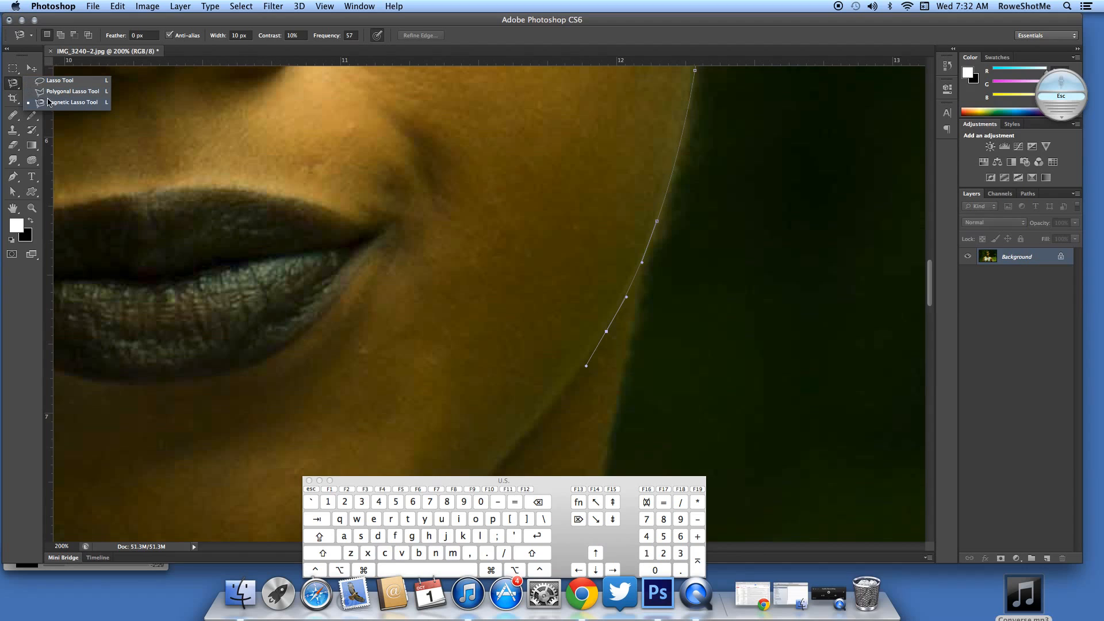
left_click(50, 83)
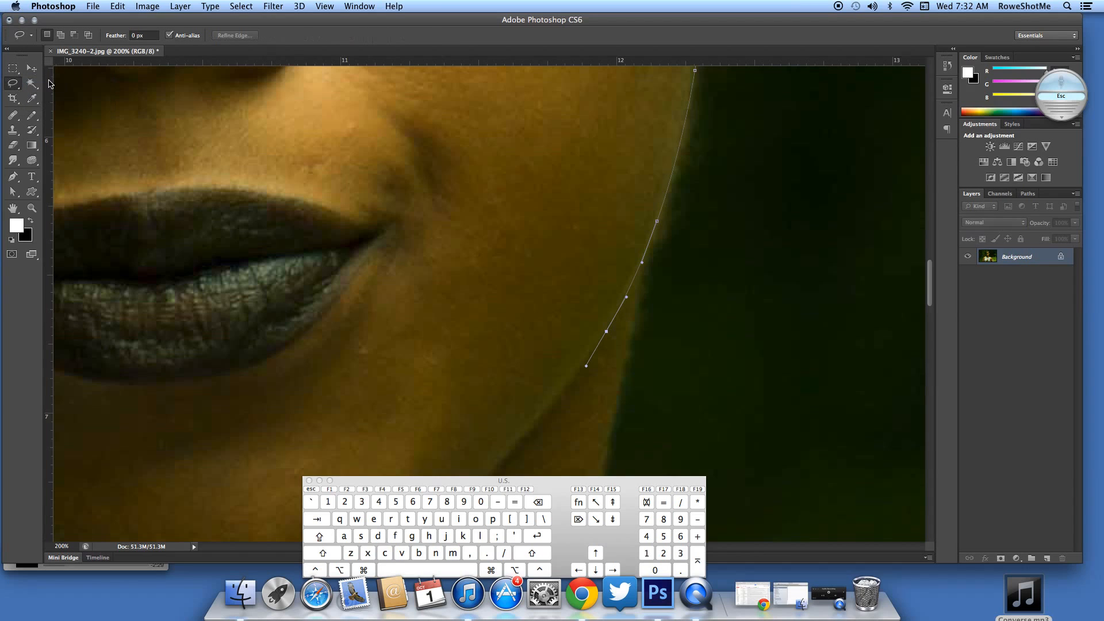
left_click(12, 177)
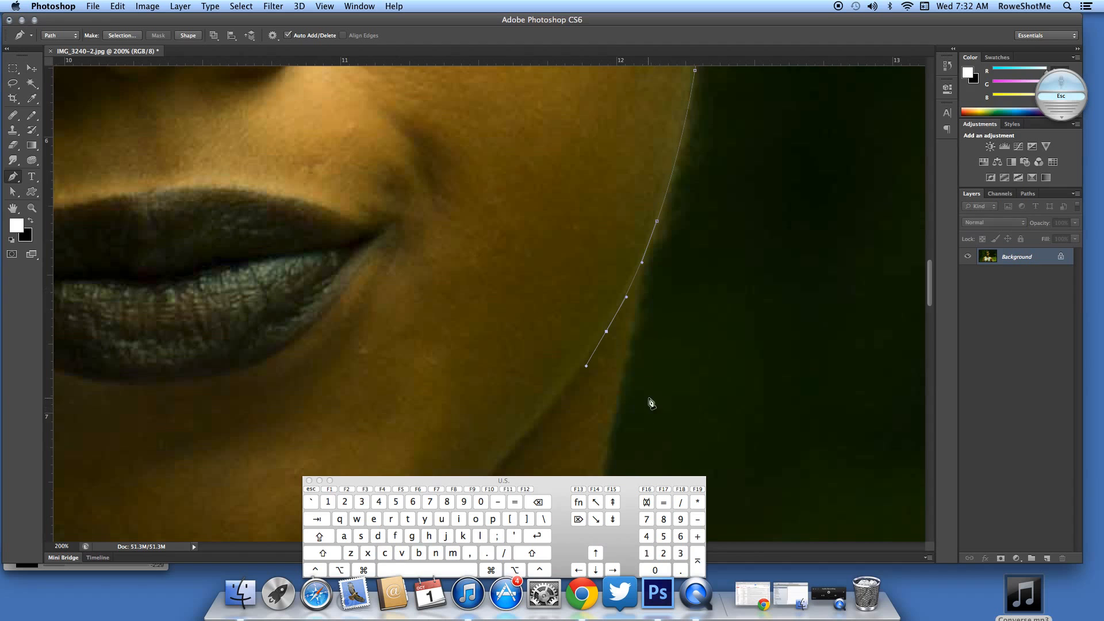
Extend the path with anchor points inside the cheek, and undo the most recent ones
left_click_drag(654, 357, 702, 351)
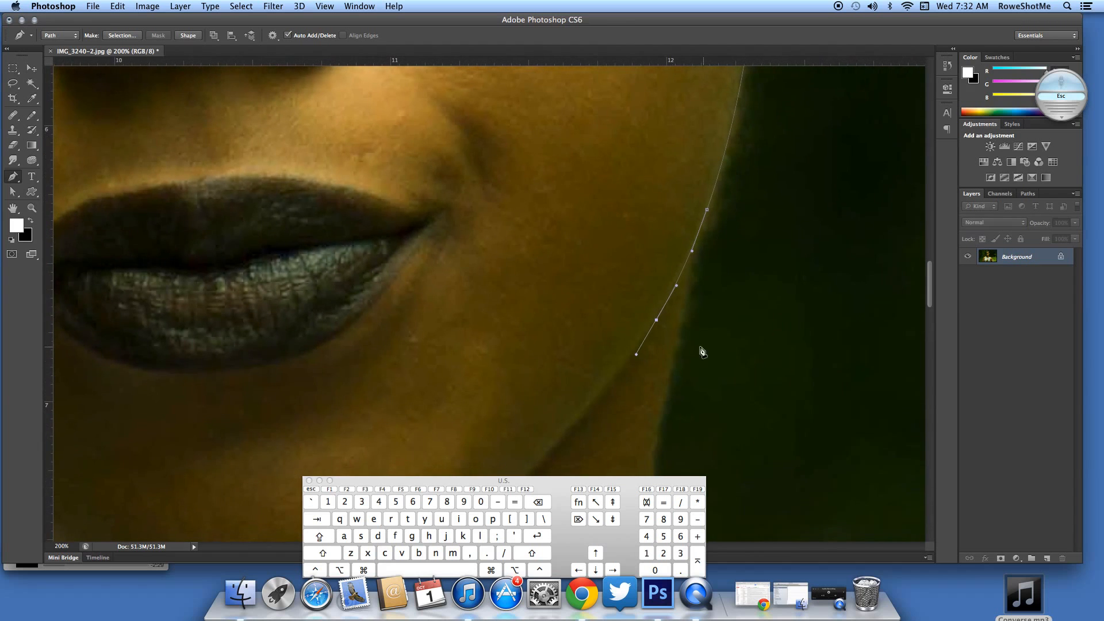
left_click(580, 343)
left_click(532, 357)
left_click(535, 383)
left_click(547, 400)
left_click_drag(671, 428, 678, 425)
key("super+alt+z")
key("super+alt+z")
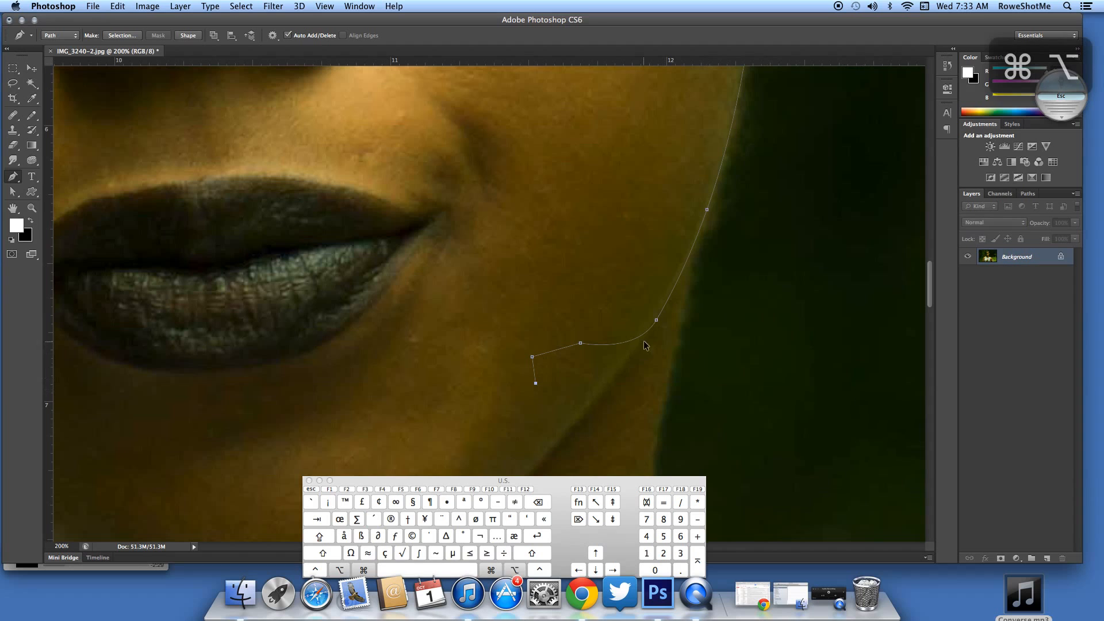
Delete the three stray anchor points inside the cheek from the path
right_click(581, 345)
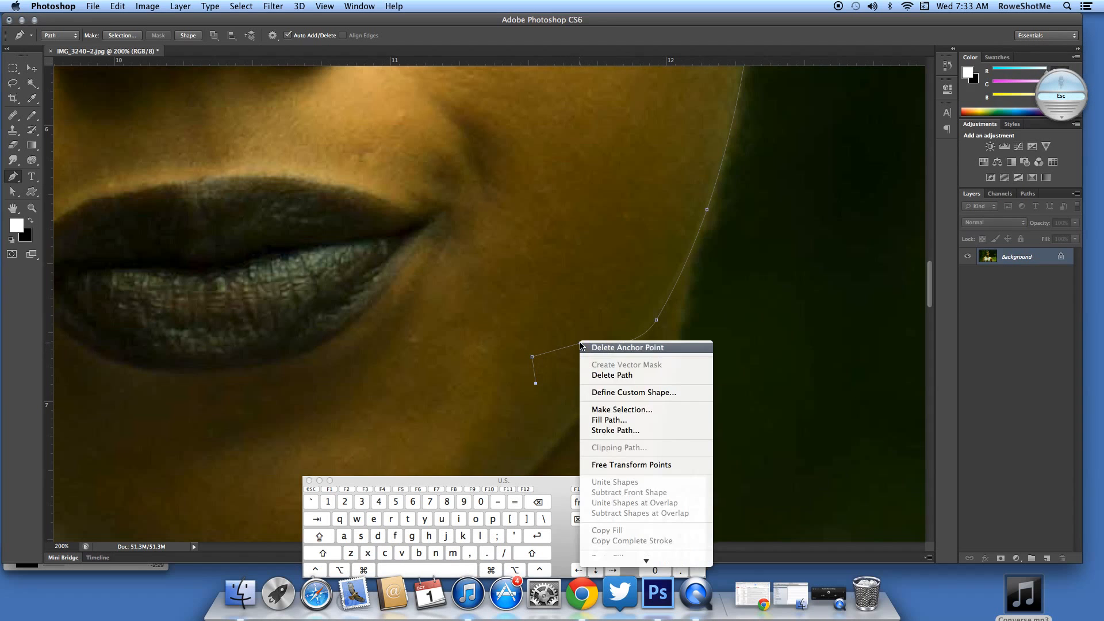
left_click(584, 347)
right_click(532, 357)
left_click(537, 360)
right_click(537, 383)
left_click(546, 387)
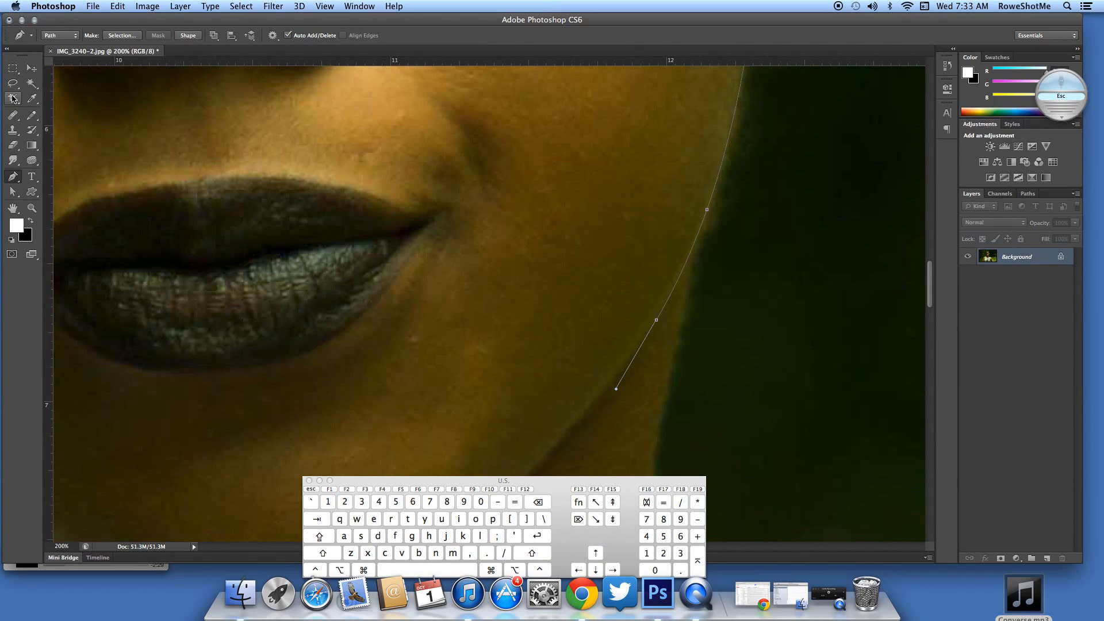
Extend the path with anchor points down the jawline, curving it under the chin to the far side of the jaw
scroll(579, 197, "down", 5)
scroll(579, 198, "left", 2)
left_click(611, 291)
left_click(552, 348)
left_click(495, 404)
left_click_drag(469, 417, 692, 329)
left_click_drag(573, 381, 463, 411)
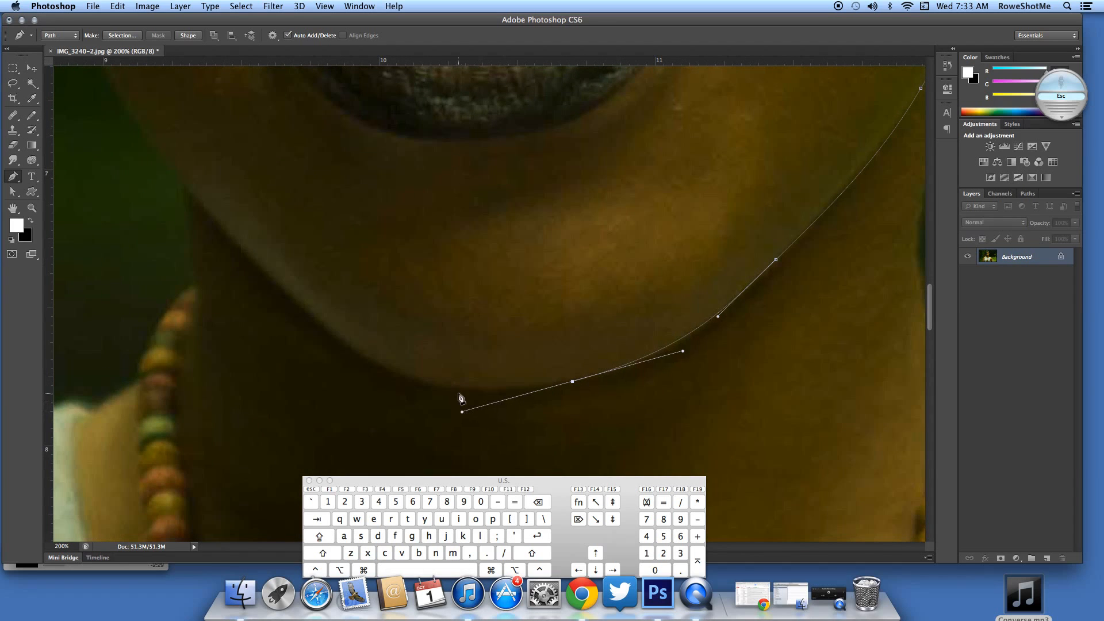
left_click_drag(332, 326, 276, 288)
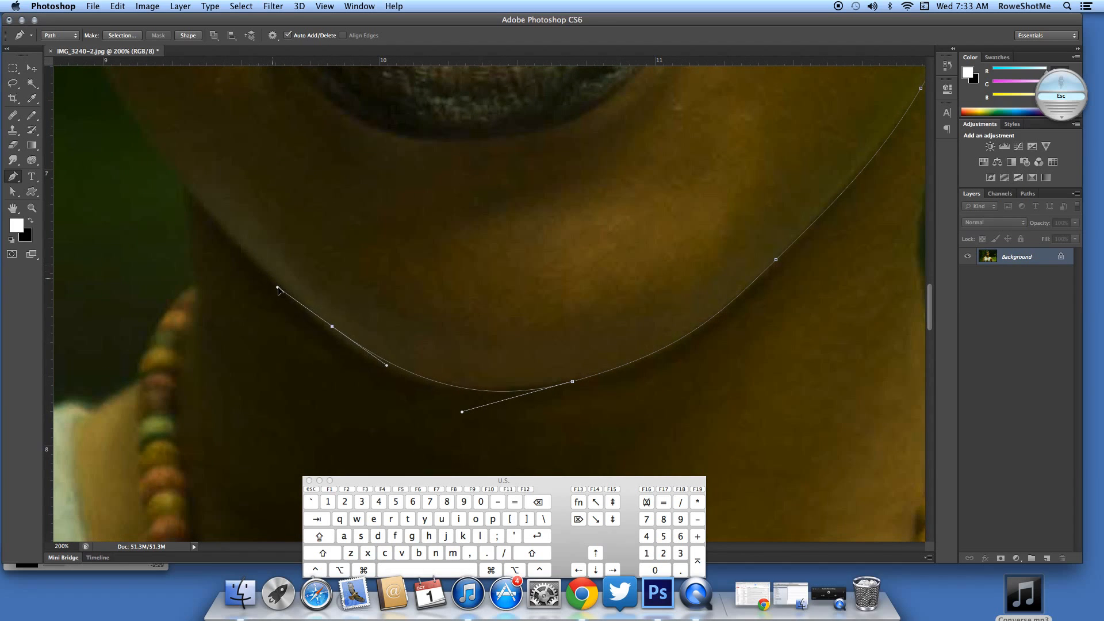
Close the path through anchor points inside the face and back to its starting point below the earlobe
key("Left")
key("Left")
key("Left")
key("Left")
key("Left")
key("Left")
key("Left")
key("Left")
key("Left")
key("Left")
key("Left")
key("Left")
key("Up")
key("Up")
key("Up")
left_click(761, 119)
key("space")
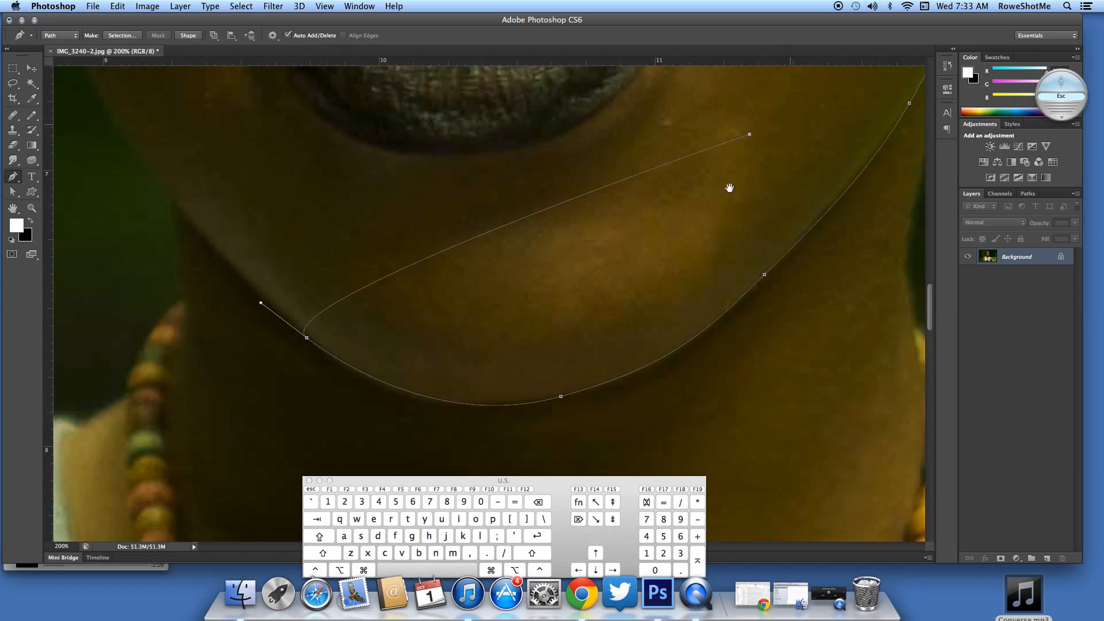
left_click_drag(768, 151, 503, 294)
key("space")
left_click_drag(535, 219, 502, 383)
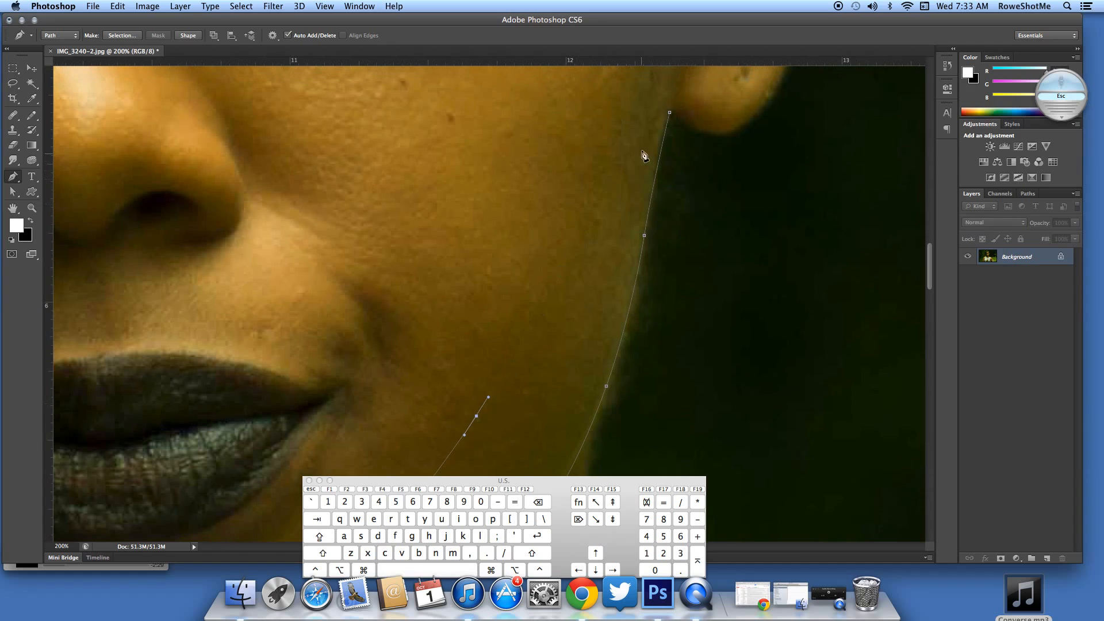
left_click(670, 113)
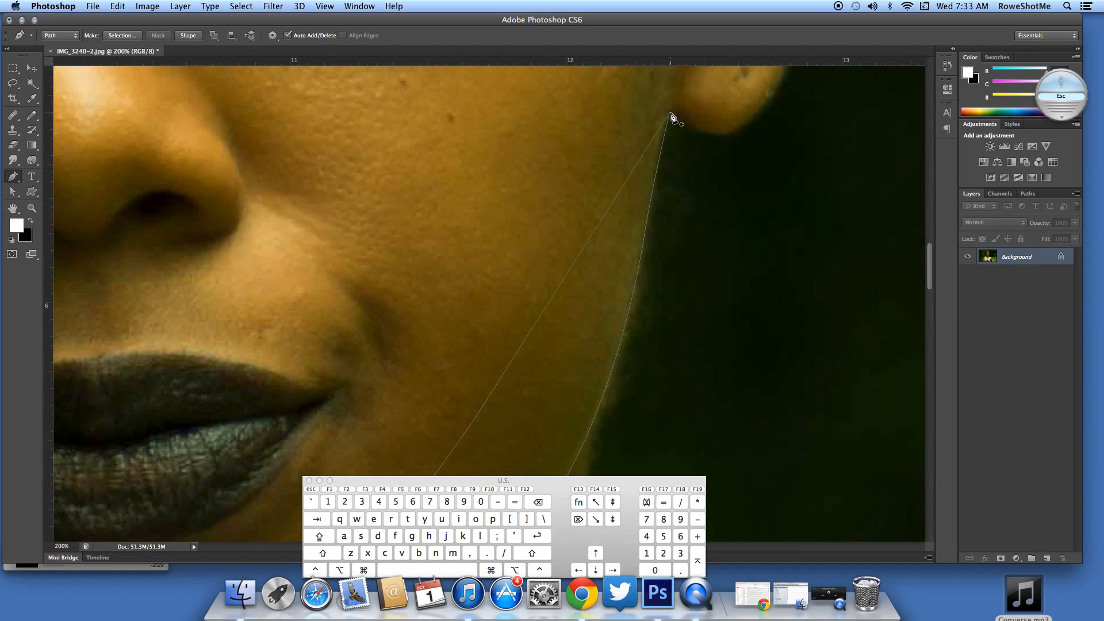
Convert the closed path into a new anti-aliased selection with a 0-pixel feather, inspect it along the chin, and deselect it
right_click(595, 267)
right_click(614, 240)
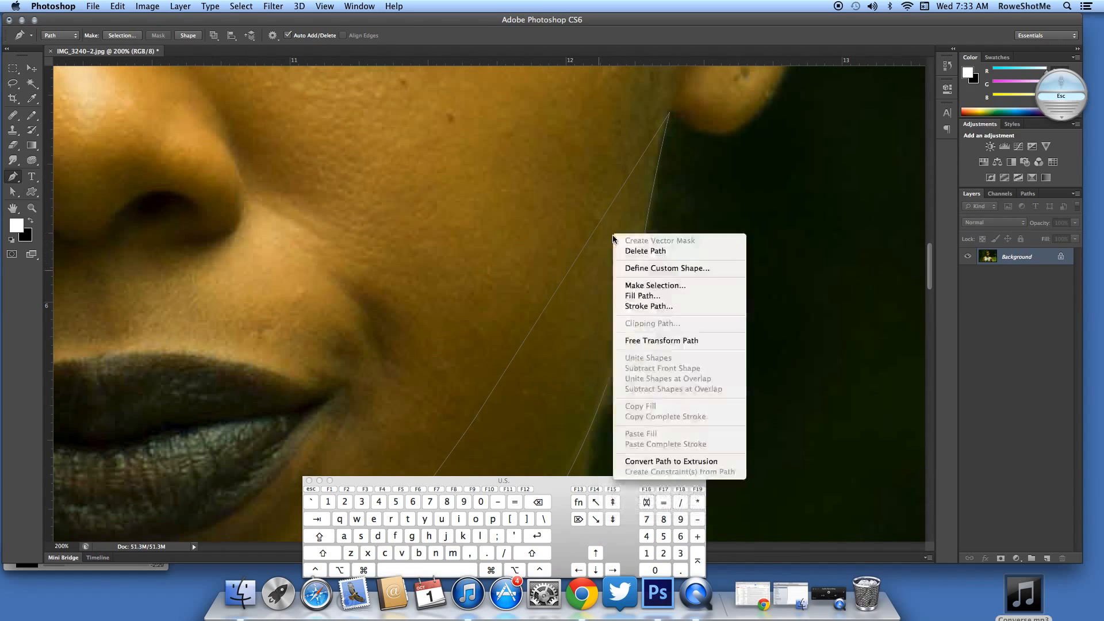
left_click(633, 286)
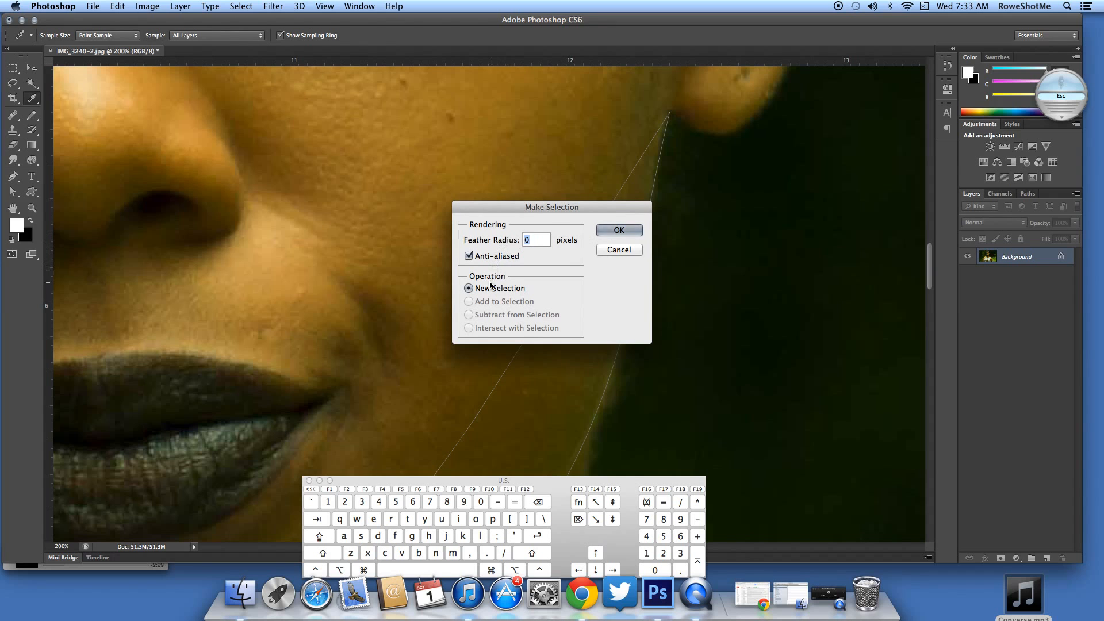
left_click(631, 230)
scroll(641, 271, "down", 10)
scroll(641, 271, "left", 5)
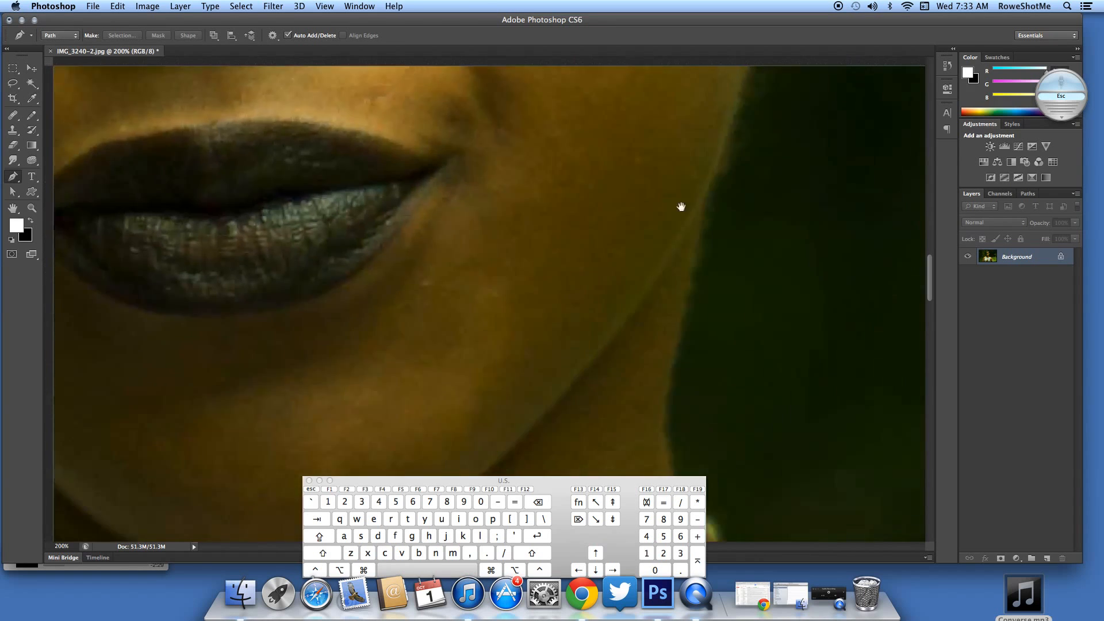
scroll(491, 172, "down", 5)
scroll(490, 172, "left", 2)
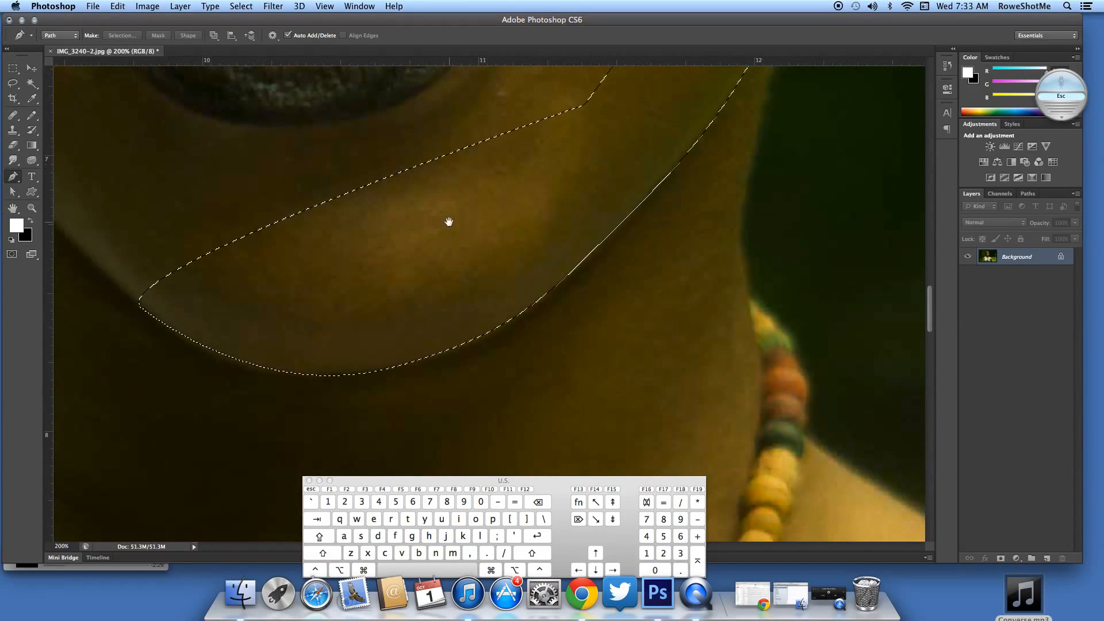
left_click_drag(486, 269, 194, 439)
key("super+d")
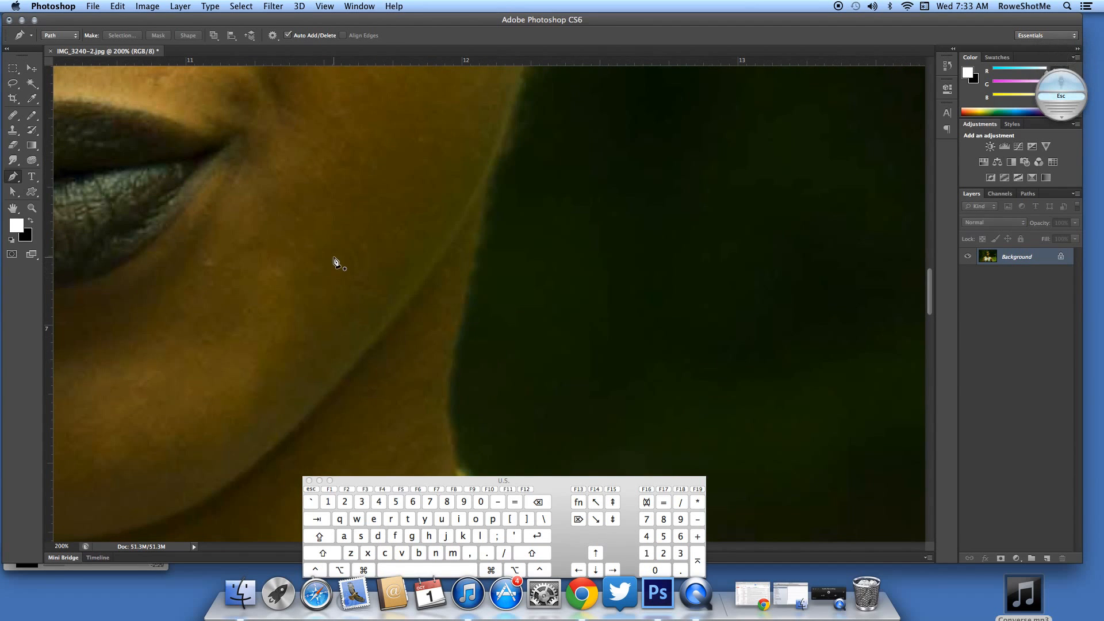
Review the path commands available for the leftover anchor point on the cheek, and delete that single-point path
right_click(349, 237)
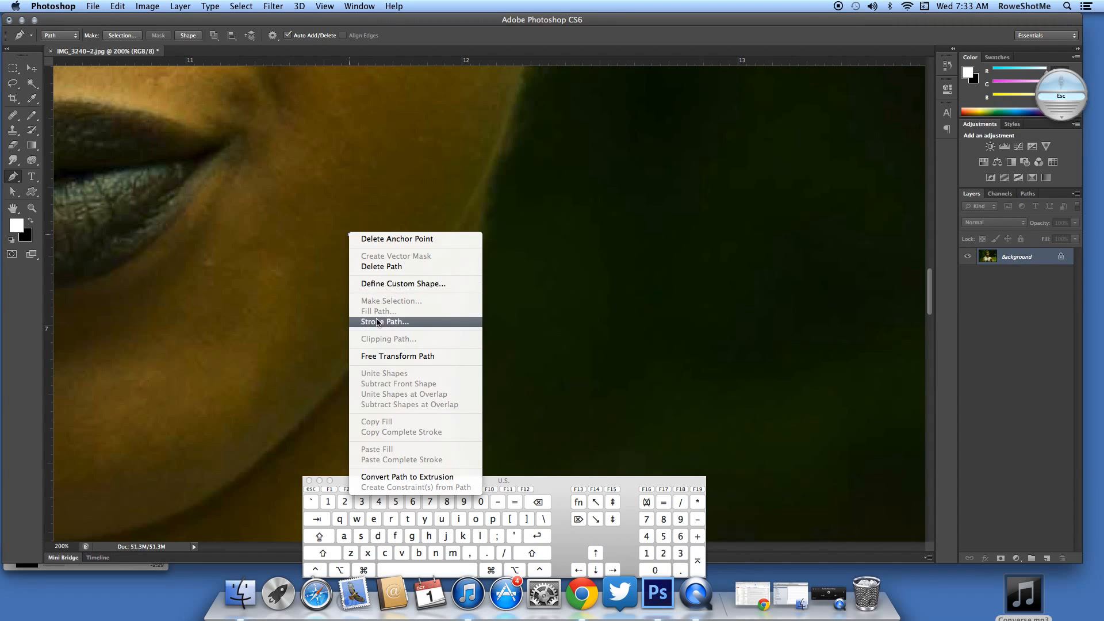
left_click(349, 237)
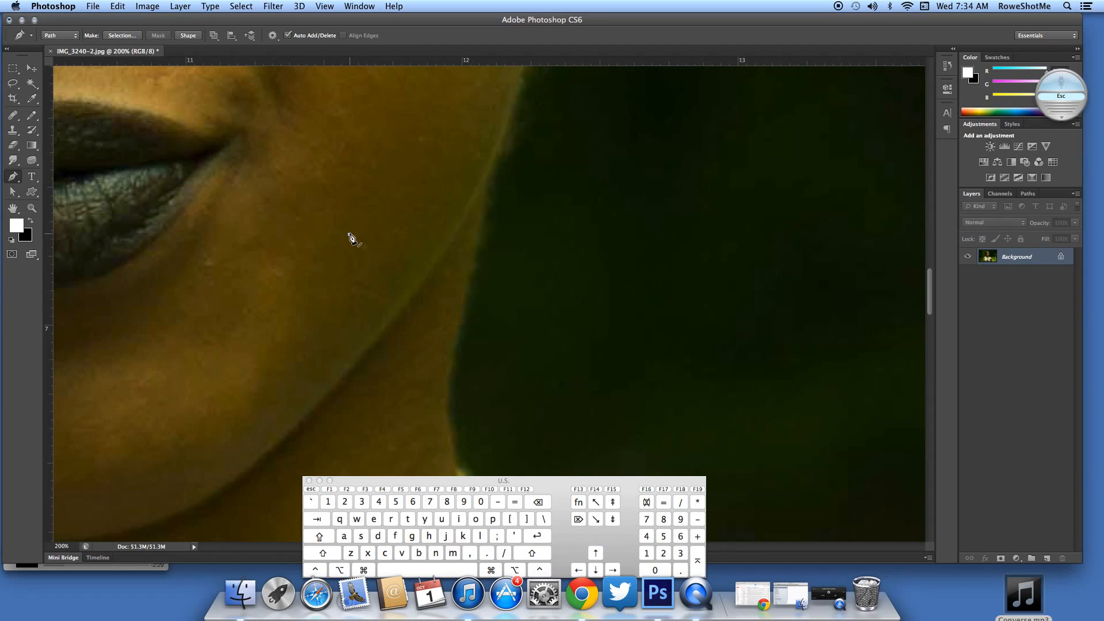
right_click(349, 235)
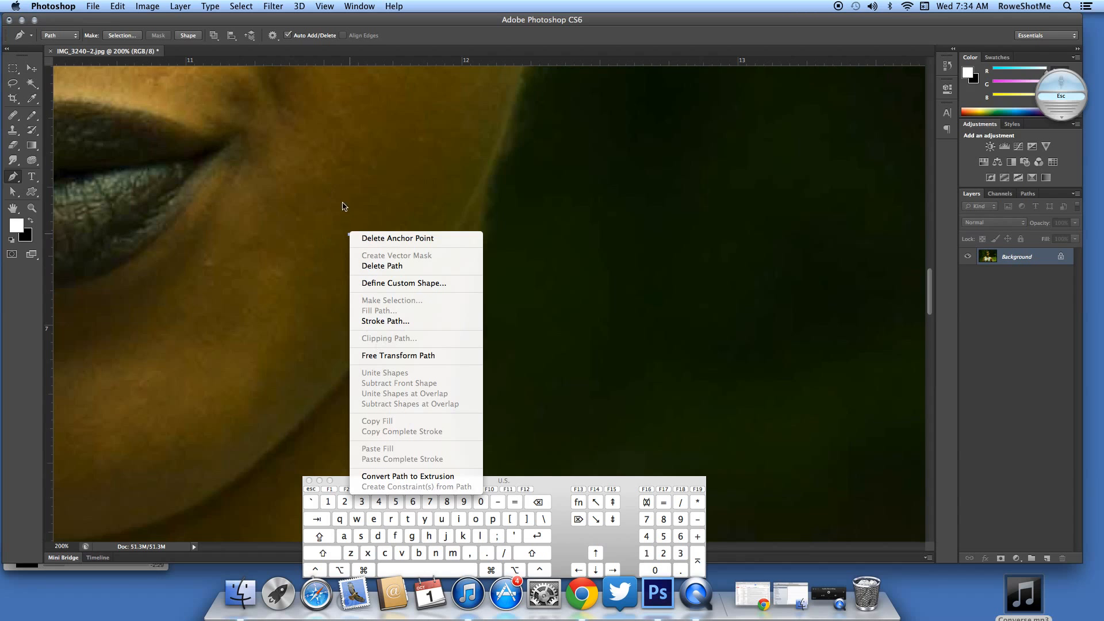
left_click(349, 237)
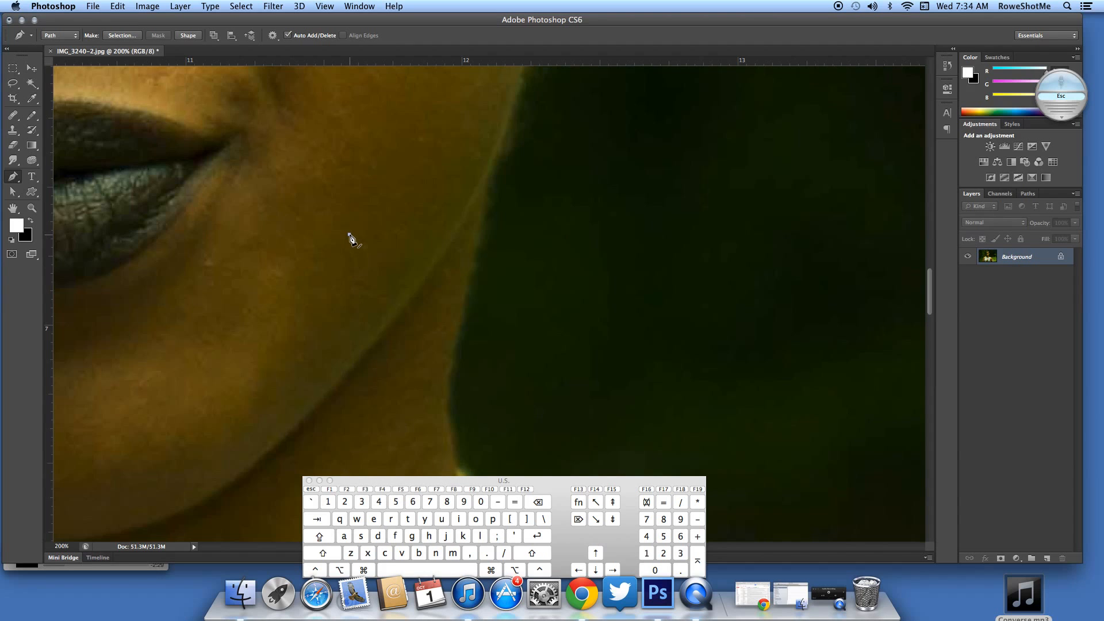
key("super+minus")
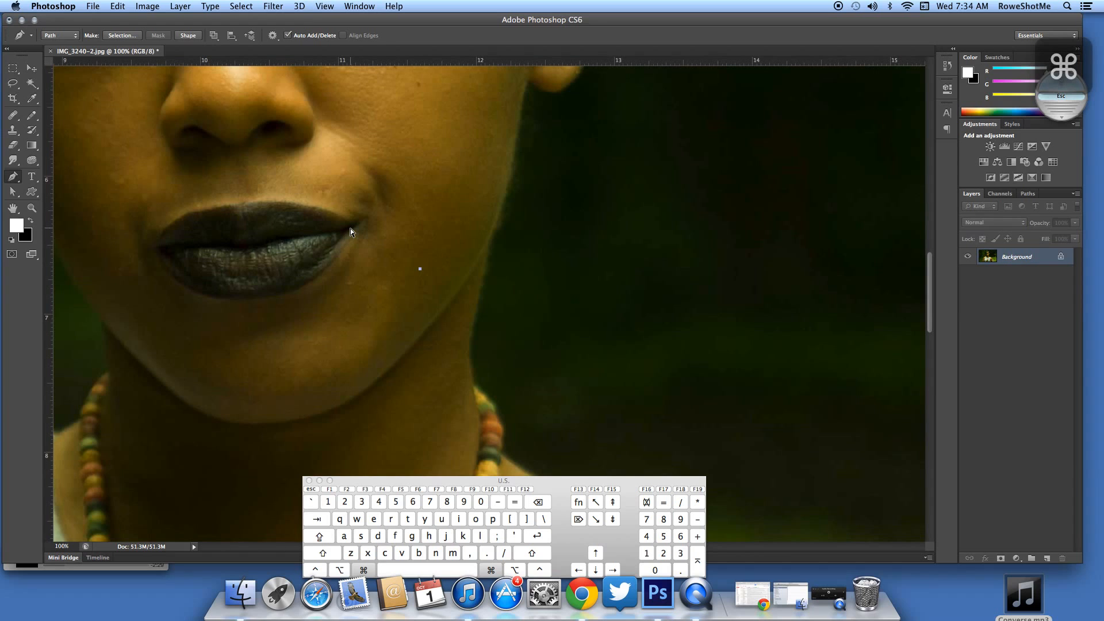
right_click(420, 268)
left_click(434, 299)
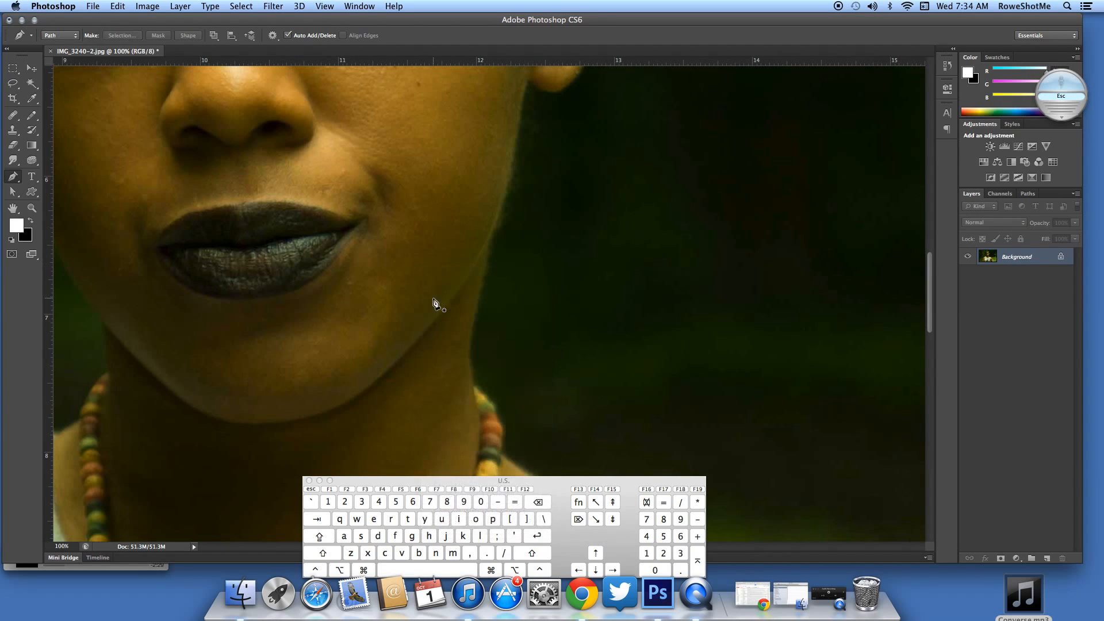
Set the Pen tool's drawing mode to Shape and draw a closed curved shape about 507 by 376 px beside the cheek
left_click(54, 37)
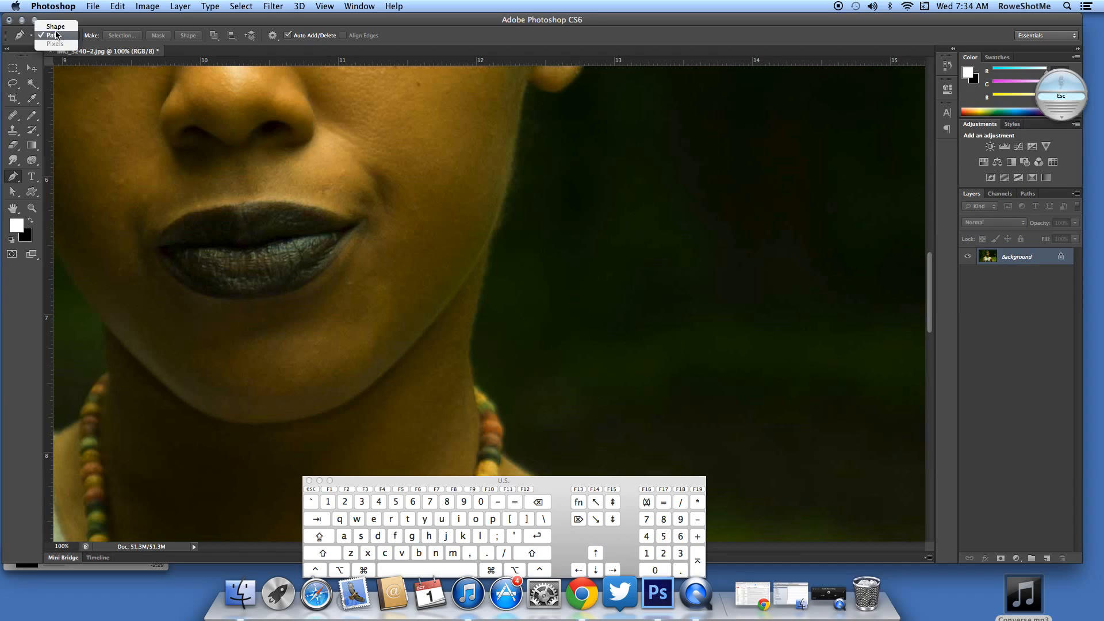
left_click(56, 27)
left_click(562, 140)
left_click_drag(481, 181, 481, 259)
left_click(583, 307)
left_click(765, 346)
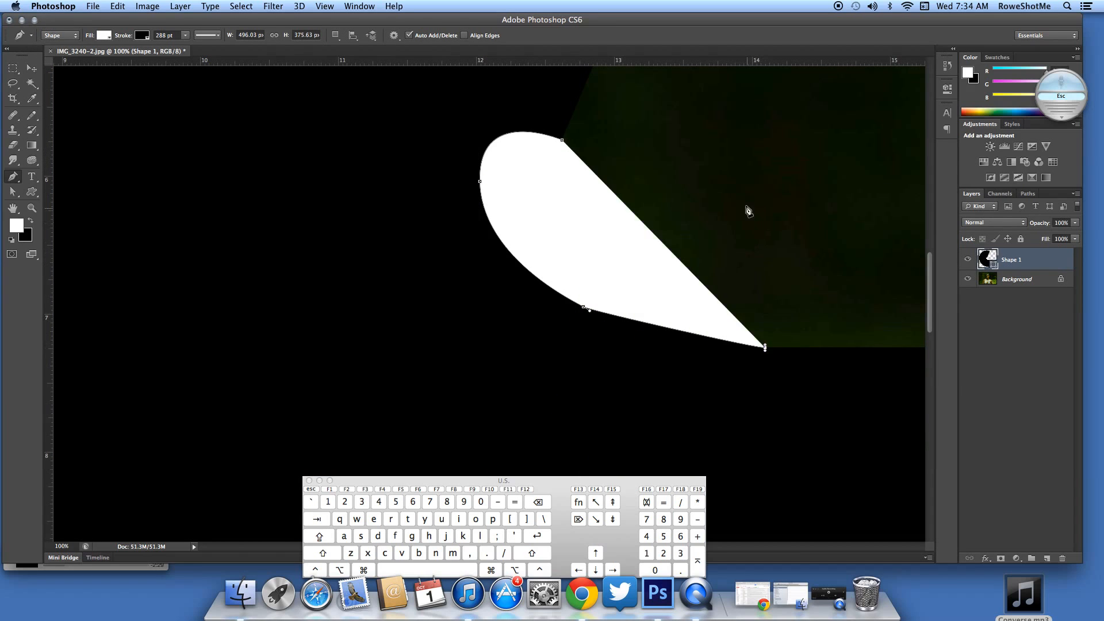
left_click_drag(746, 205, 705, 154)
left_click(563, 141)
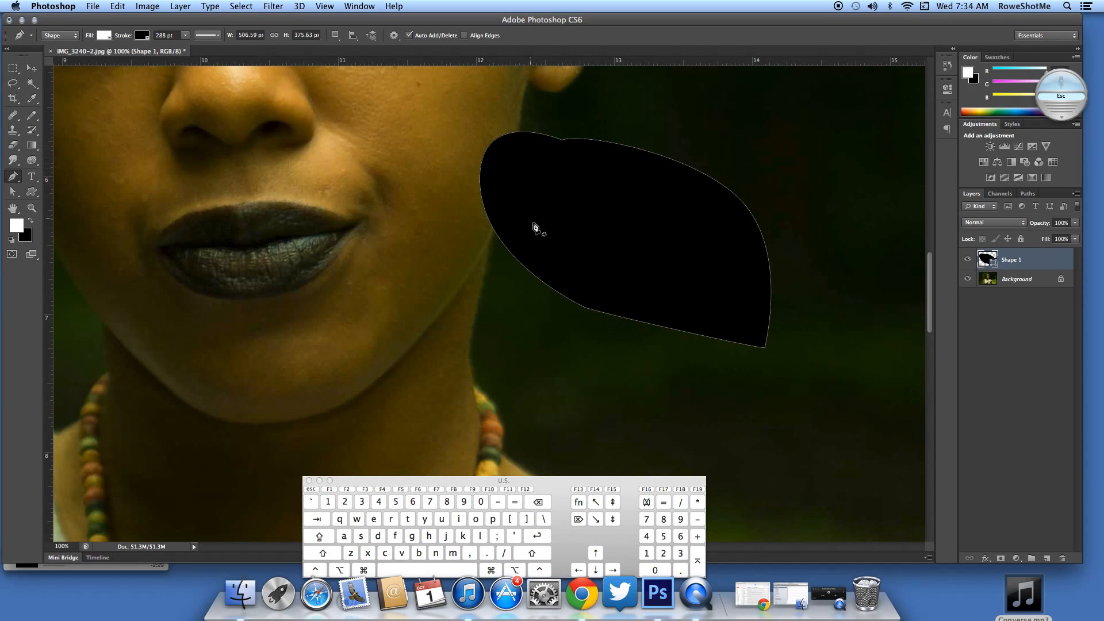
Enlarge the black shape to about 152% with Free Transform, and delete the shape layer
key("super+t")
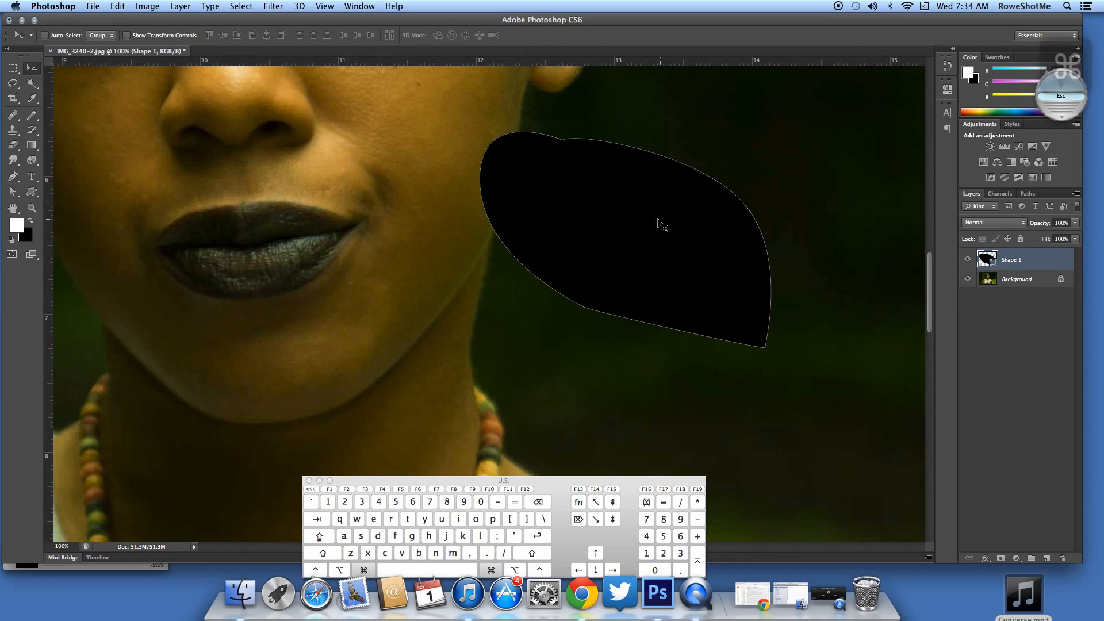
left_click_drag(481, 347, 294, 425)
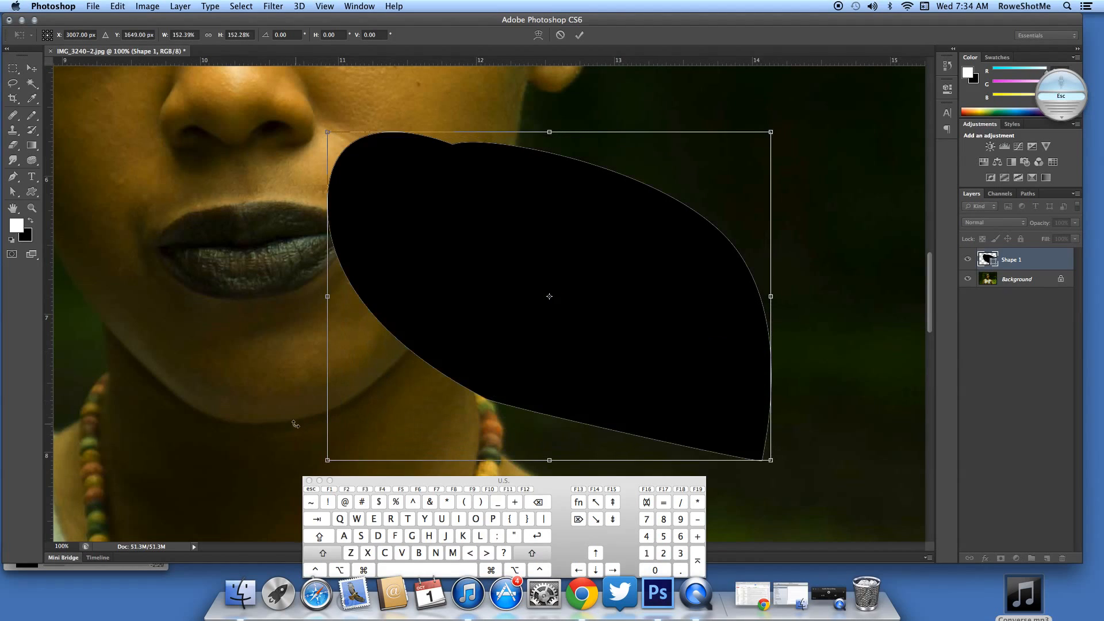
key("Return")
key("z")
key("Escape")
key("v")
key("BackSpace")
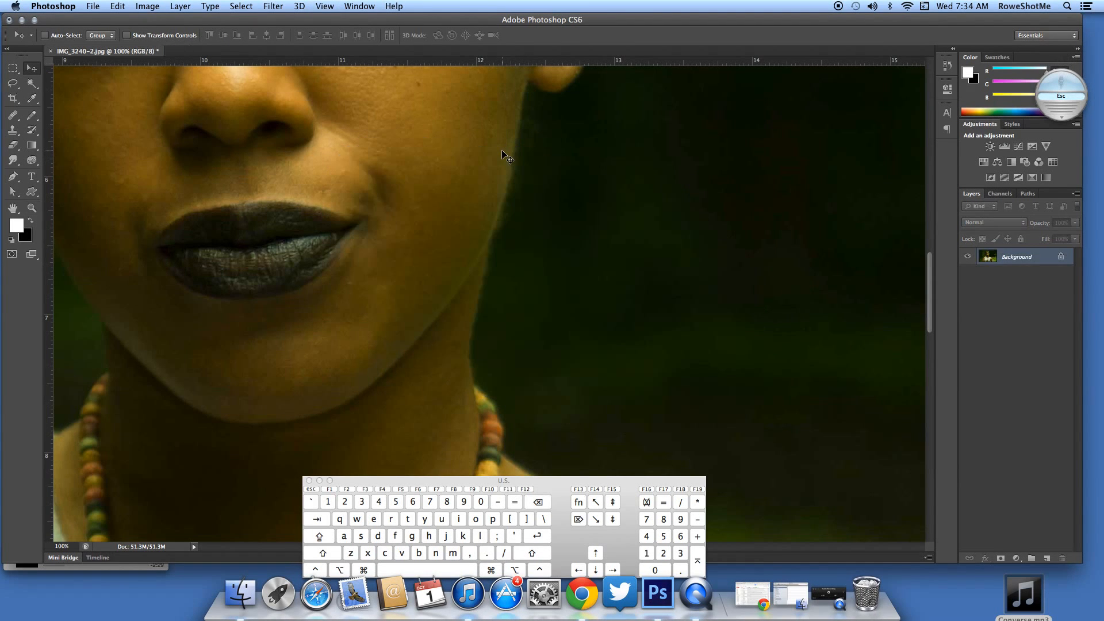
Reactivate the Pen tool and look through the tool variants grouped with it
key("p")
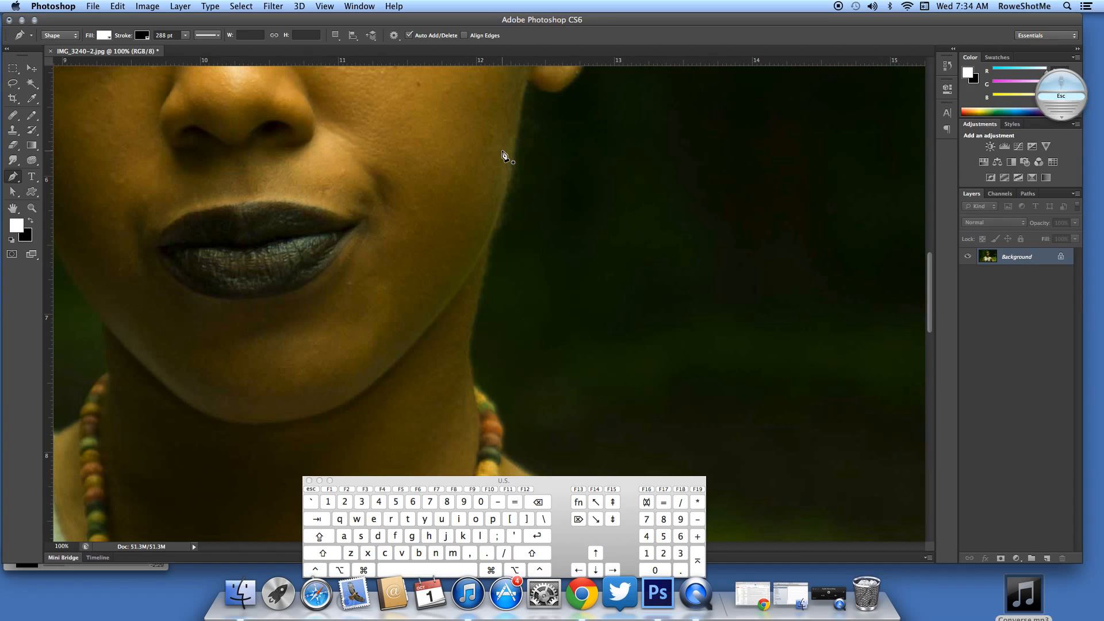
scroll(512, 173, "up", 3)
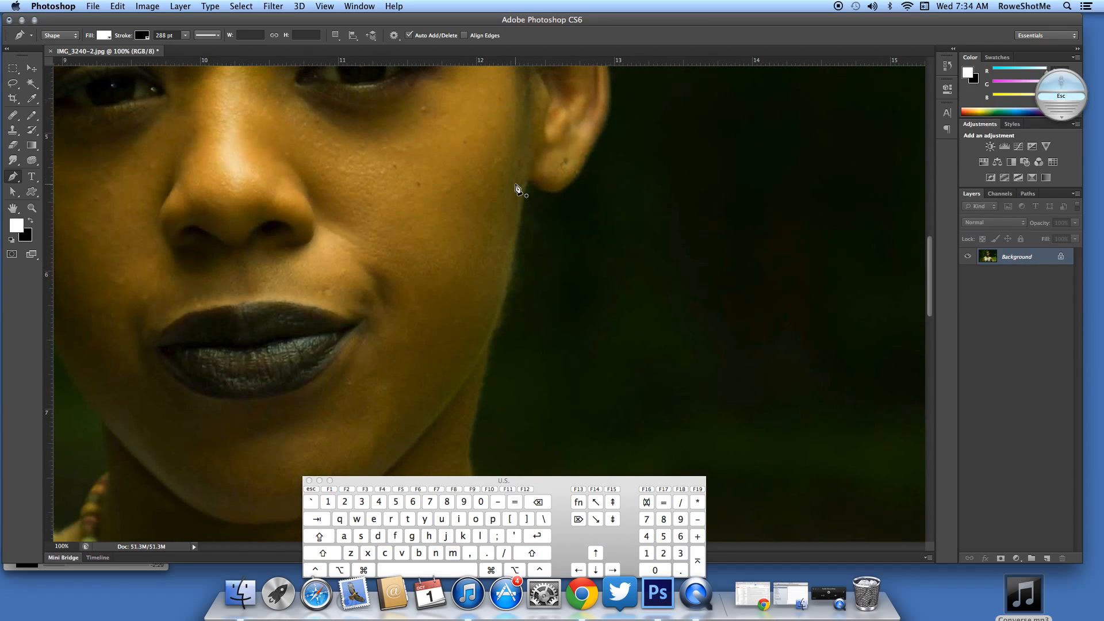
key("super+minus")
key("super+minus")
key("super+minus")
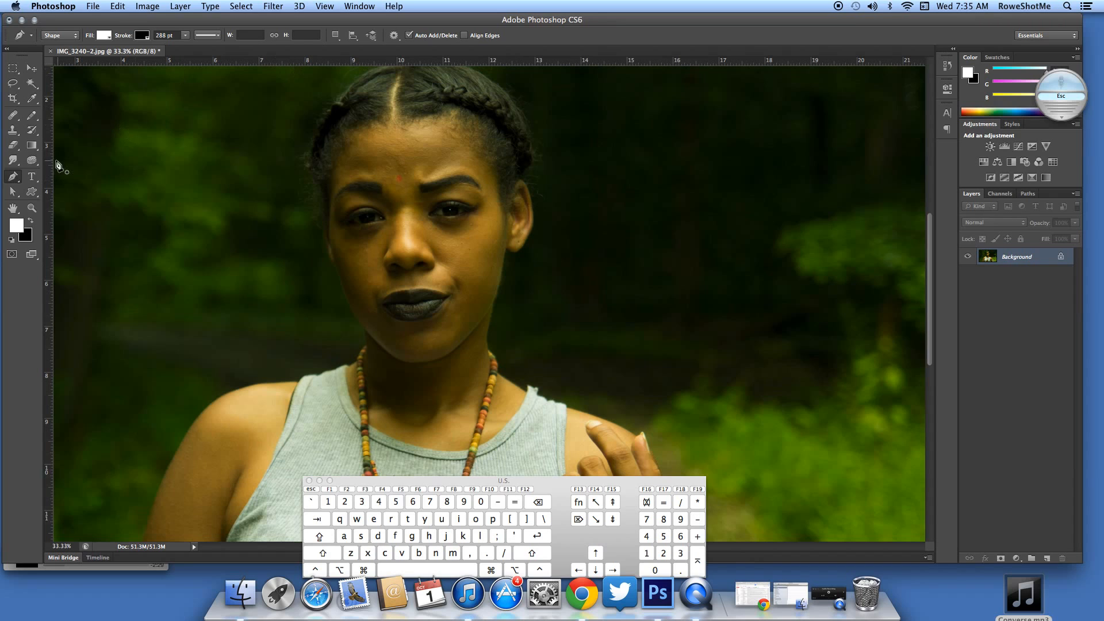
left_click(18, 178)
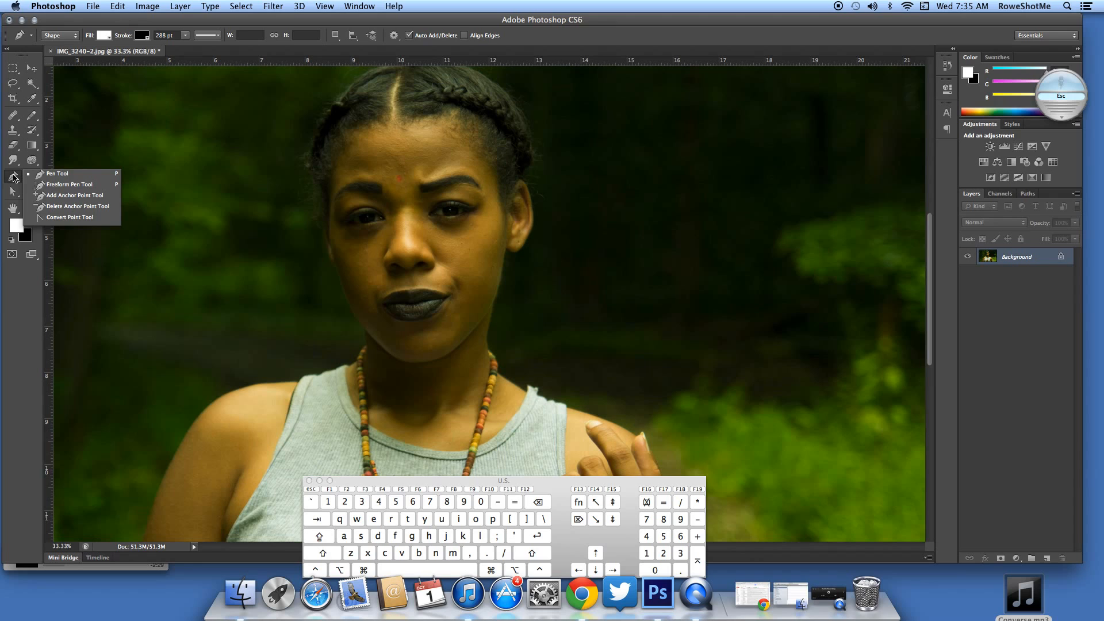
left_click(15, 177)
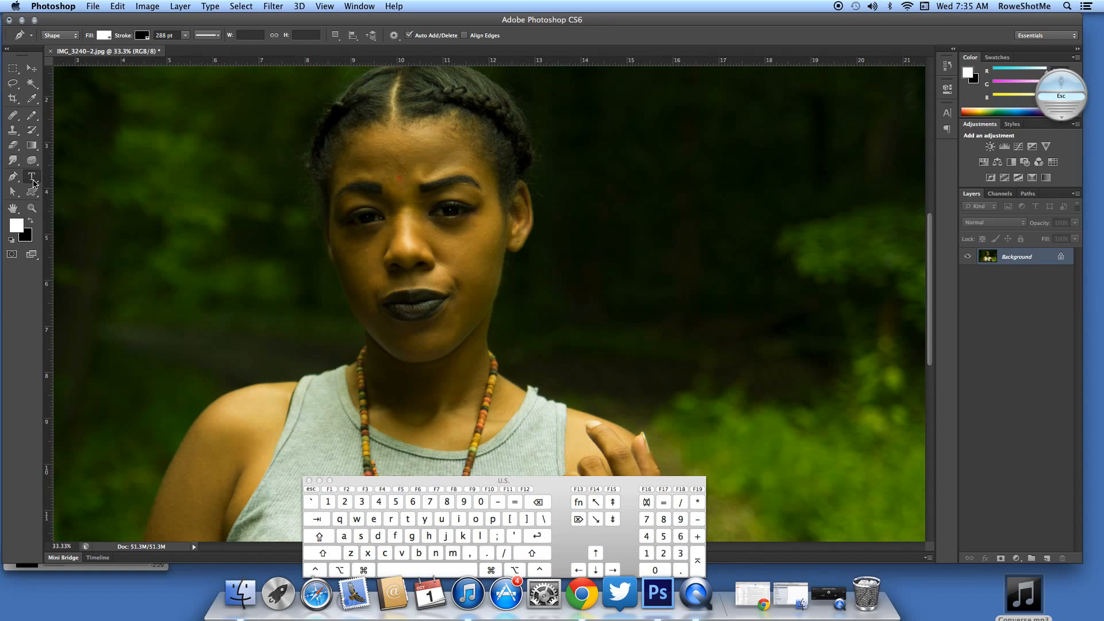
Activate the Horizontal Type tool and add the text "Photoshoot" on the dark background beside the face
left_click(33, 178)
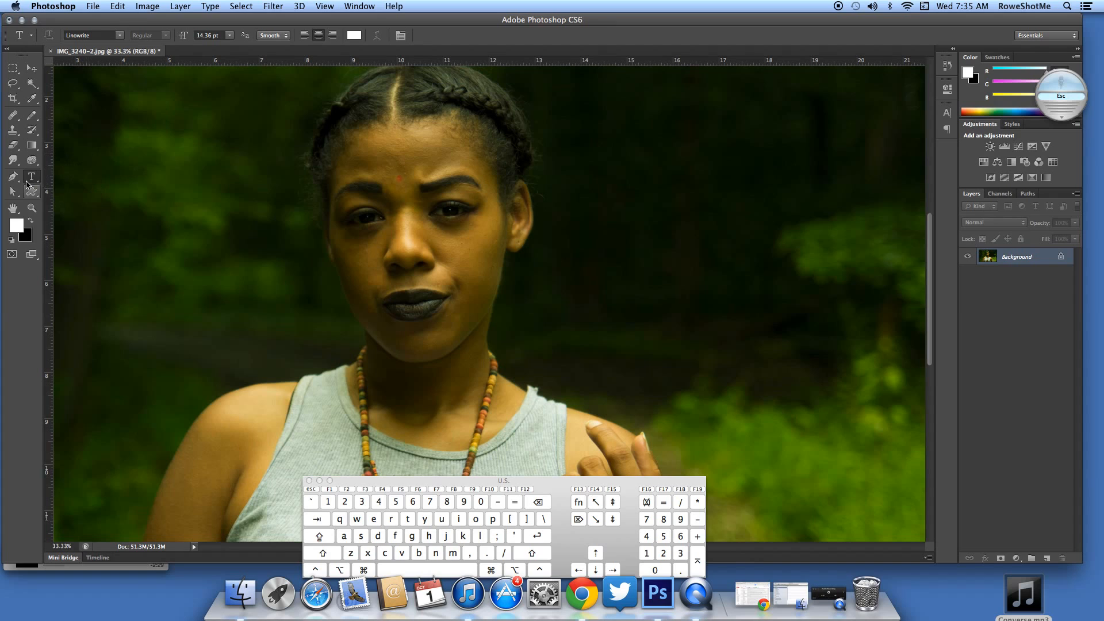
left_click_drag(33, 179, 49, 179)
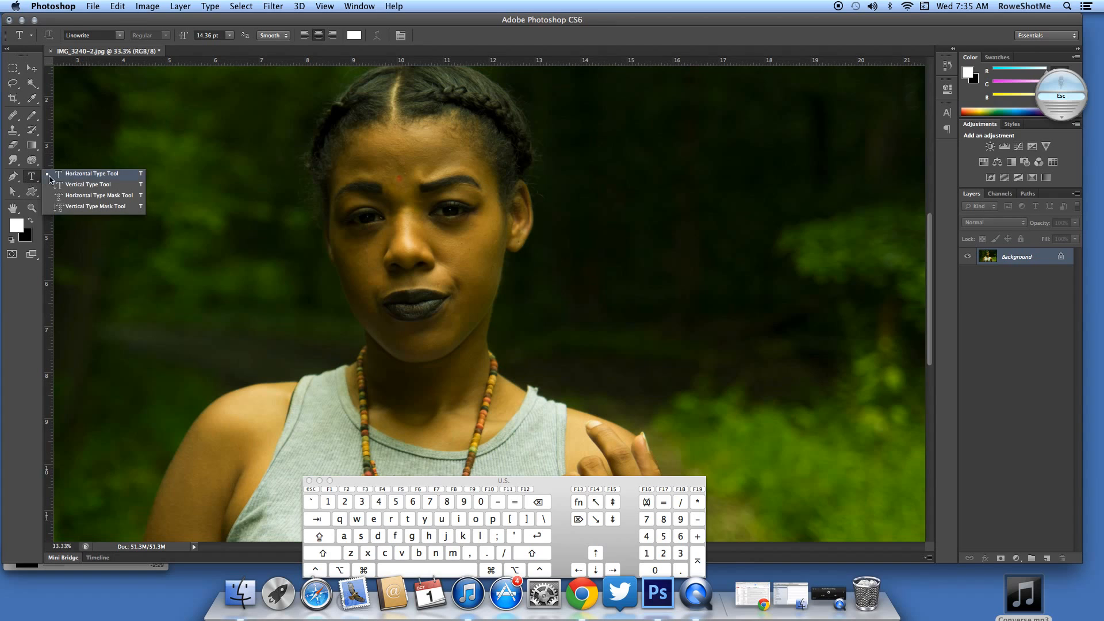
left_click(92, 174)
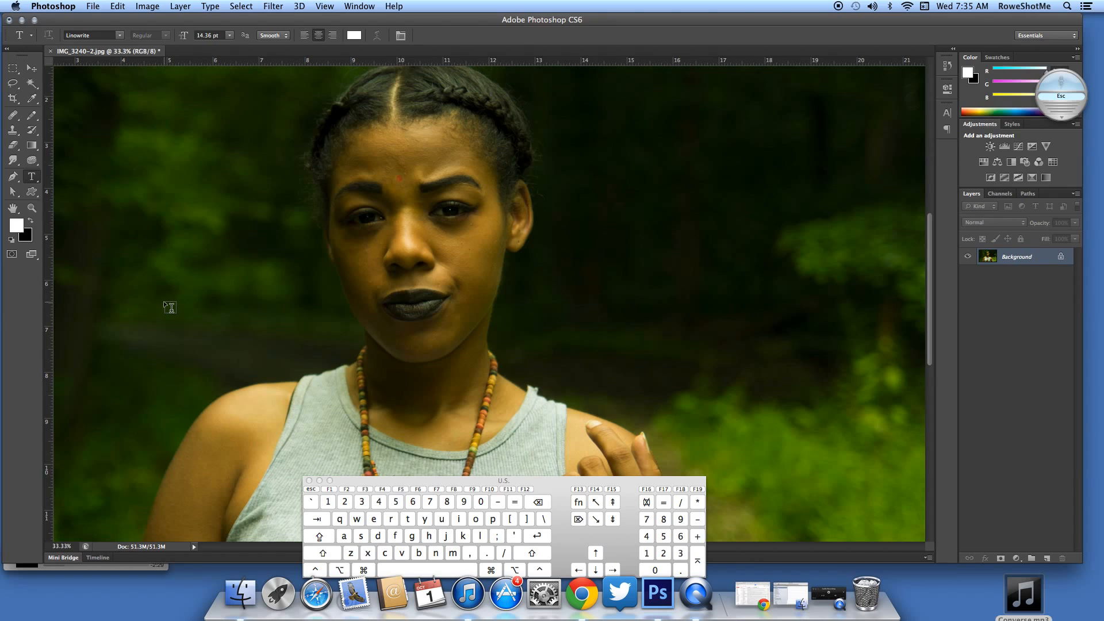
left_click(633, 321)
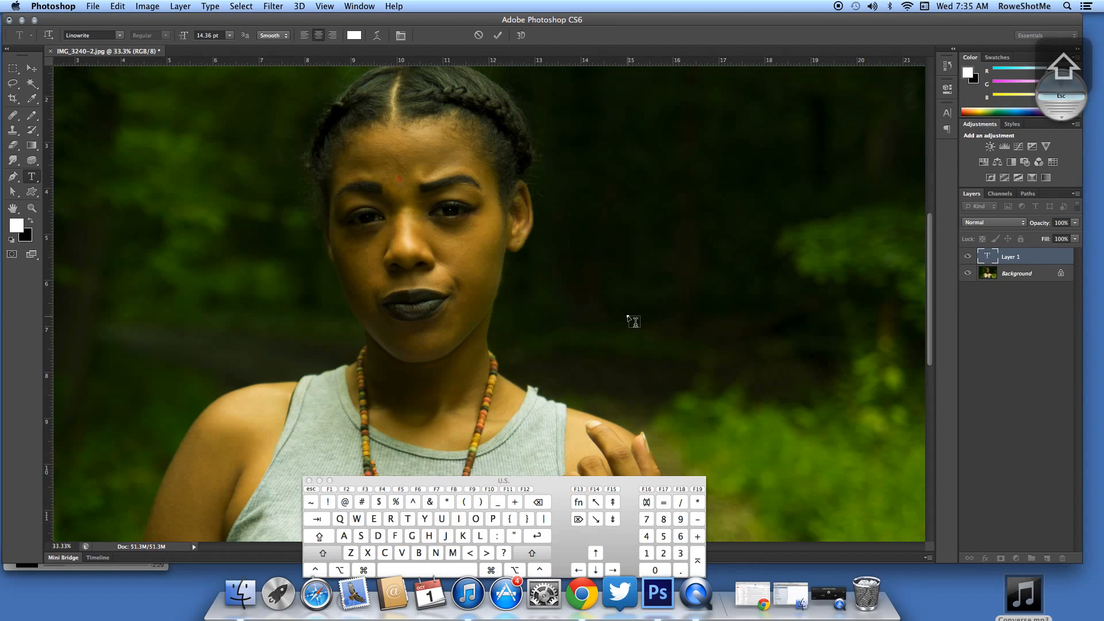
type("Photoshoot")
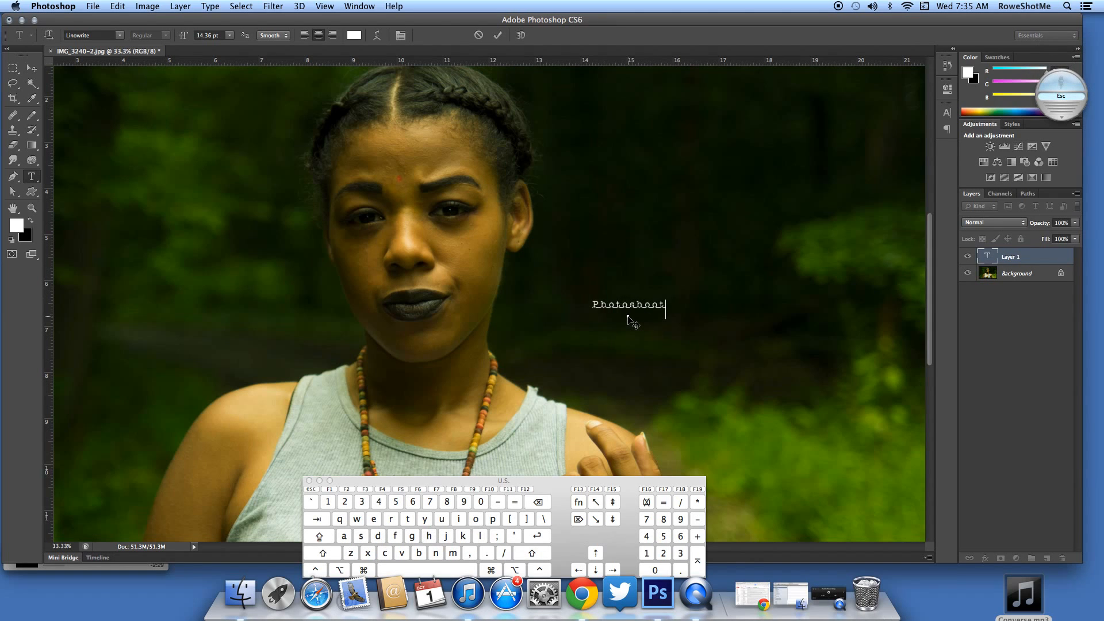
Move the "Photoshoot" text down toward the shoulder beside the neck, and commit the text
key("super")
left_click_drag(711, 310, 690, 328)
key("super+a")
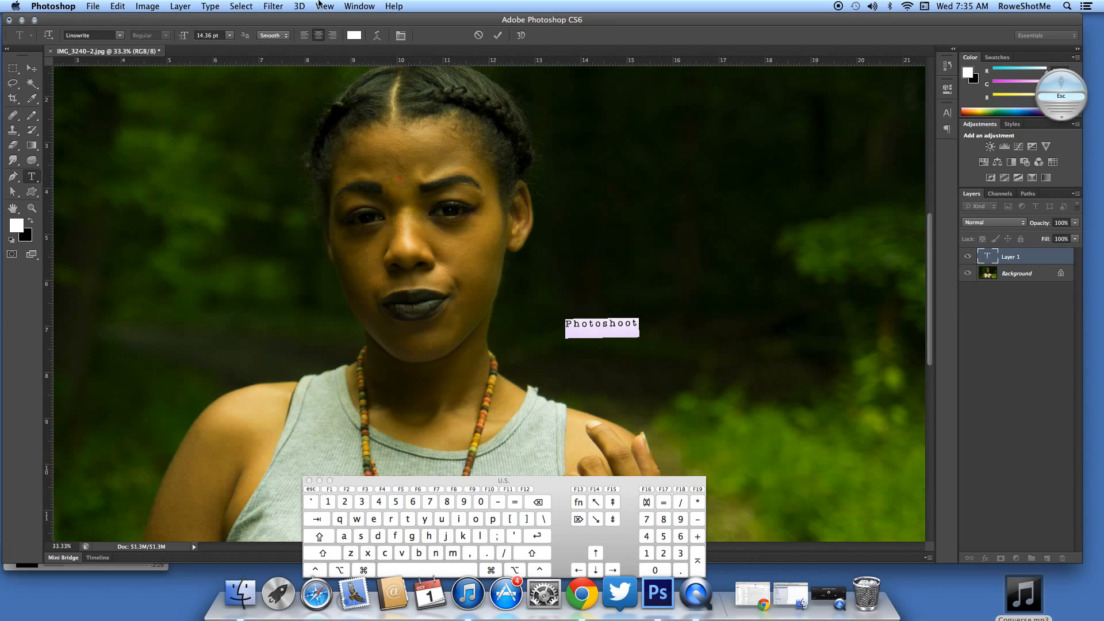
left_click(360, 6)
left_click_drag(661, 330, 635, 346)
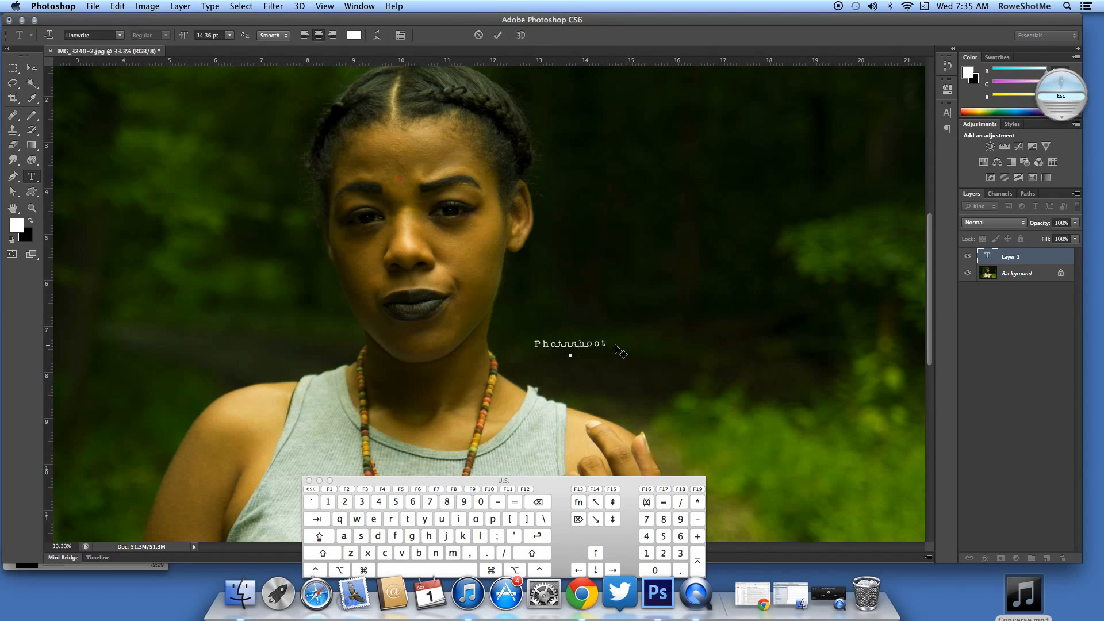
key("super+Return")
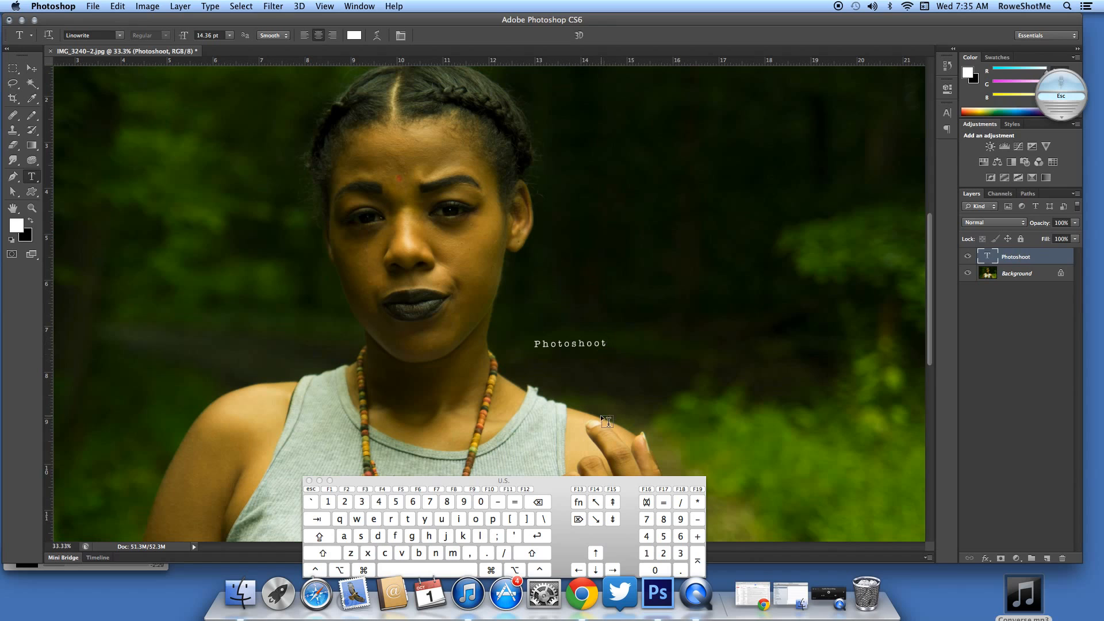
Select the "Photoshoot" text, display its Character settings, and enlarge the font size to 42.36 pt
left_click(573, 342)
double_click(574, 342)
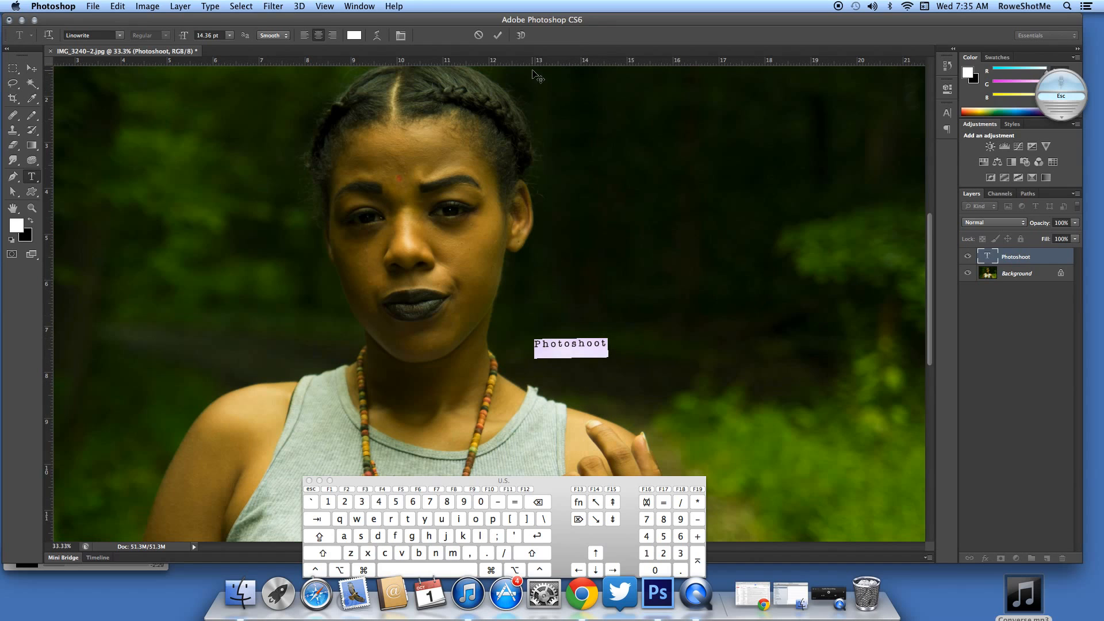
left_click(360, 5)
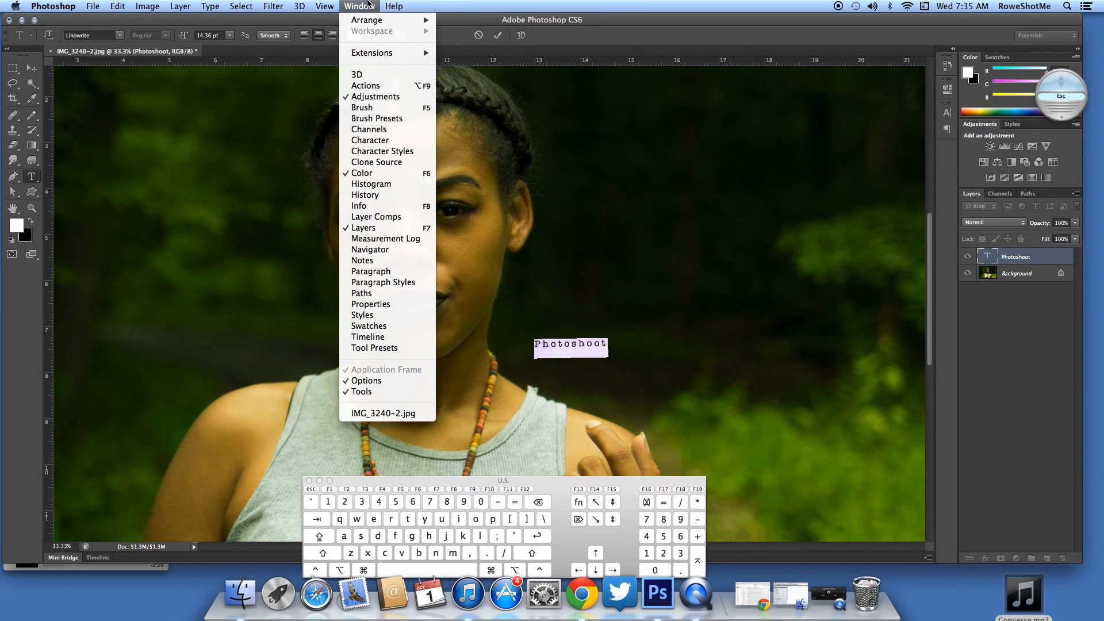
left_click(379, 139)
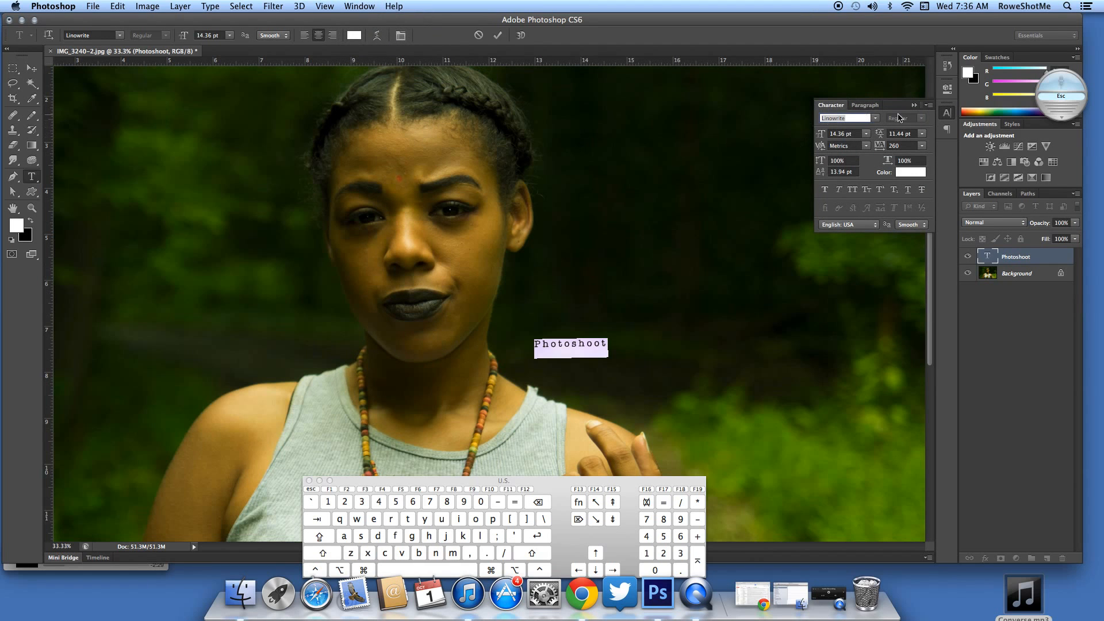
left_click(876, 118)
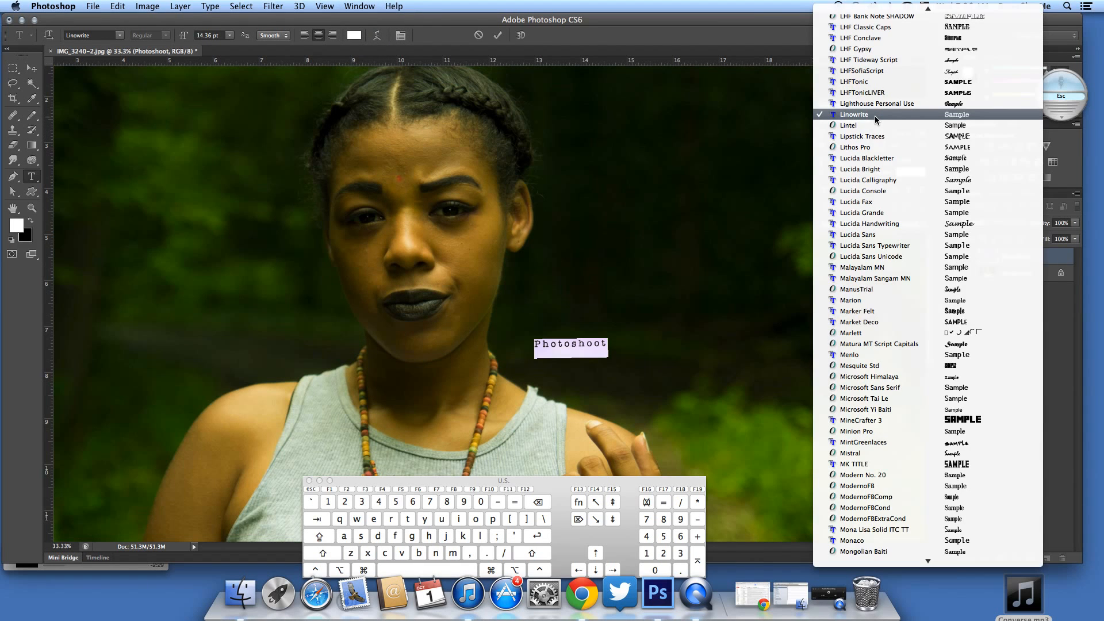
left_click(875, 118)
left_click_drag(821, 137, 840, 139)
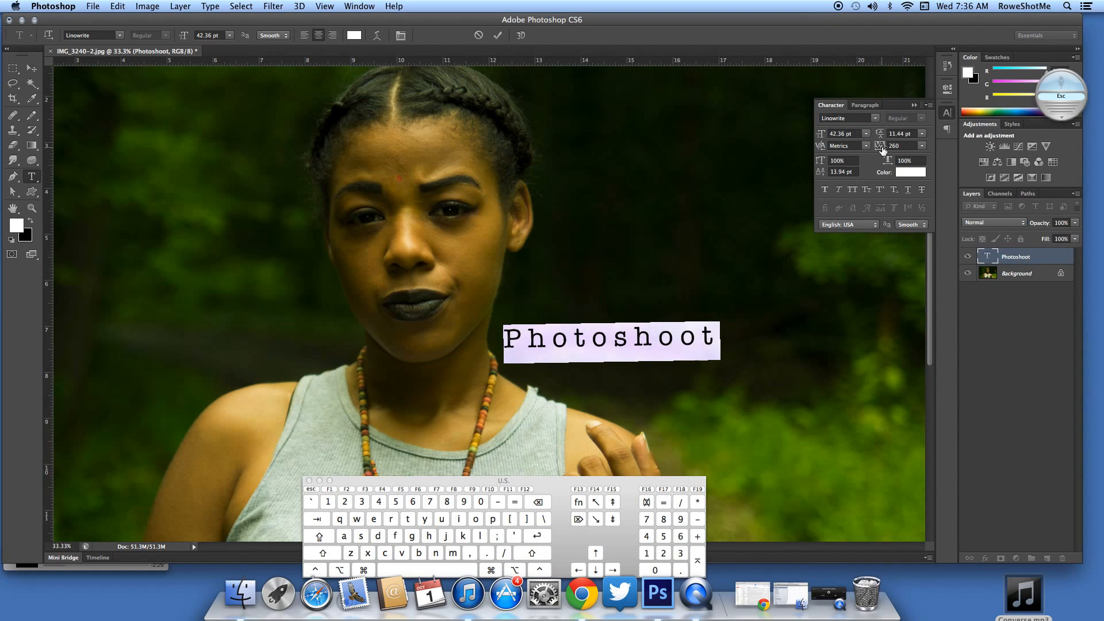
Widen the tracking of the "Photoshoot" text to 480 and shift the text slightly up and away from the neck
left_click_drag(882, 150, 881, 148)
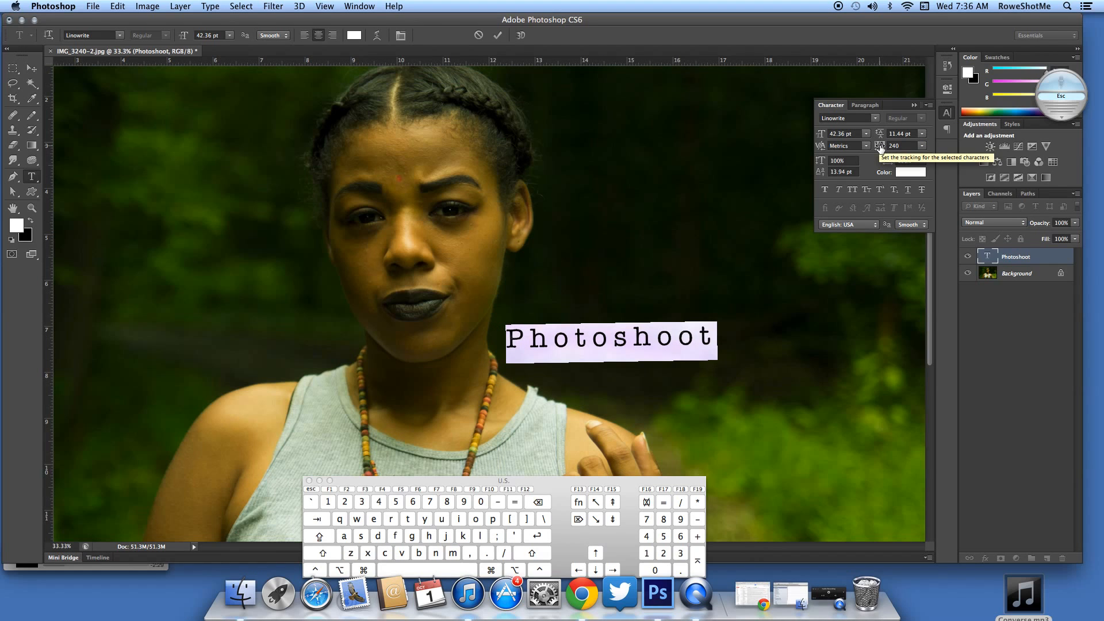
mouse_move(880, 147)
left_mouse_down()
mouse_move(880, 138)
mouse_move(903, 142)
mouse_move(879, 149)
left_mouse_up()
left_click_drag(614, 219, 630, 221)
left_click_drag(698, 255, 702, 256)
left_click_drag(883, 147, 890, 148)
left_click_drag(636, 201, 663, 180)
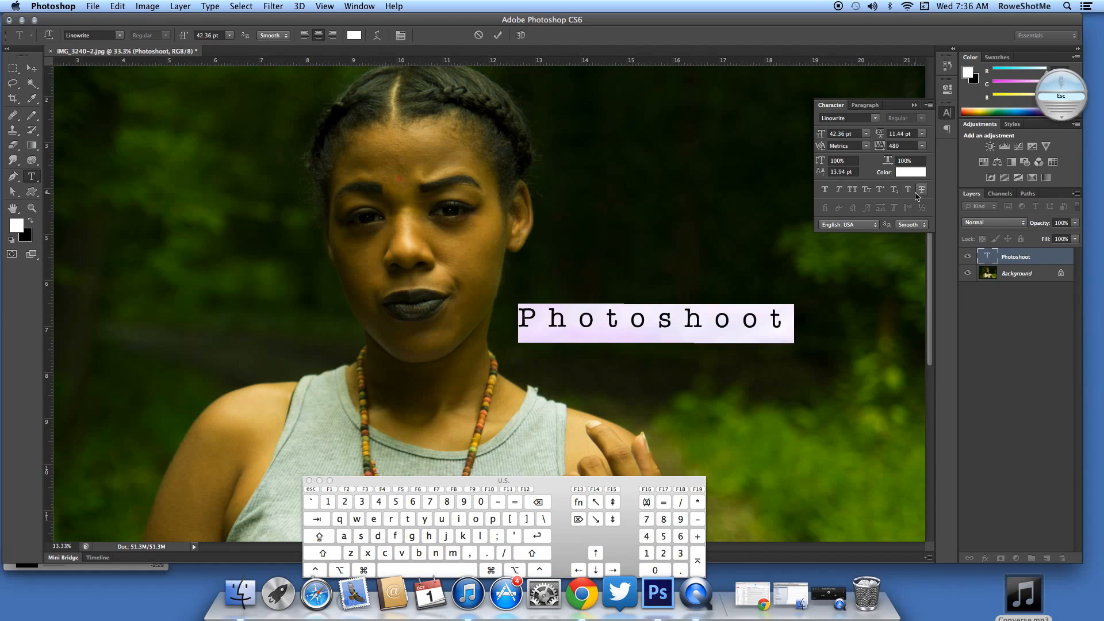
Try Faux Bold and Faux Italic on the "Photoshoot" text, switching each style off again
left_click(826, 192)
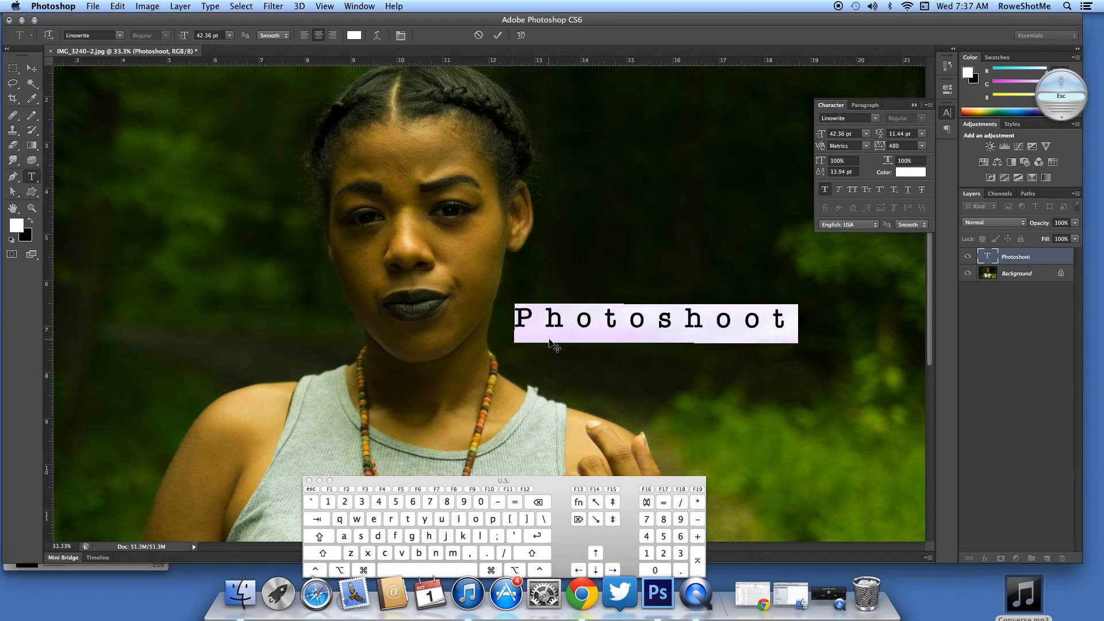
left_click(824, 193)
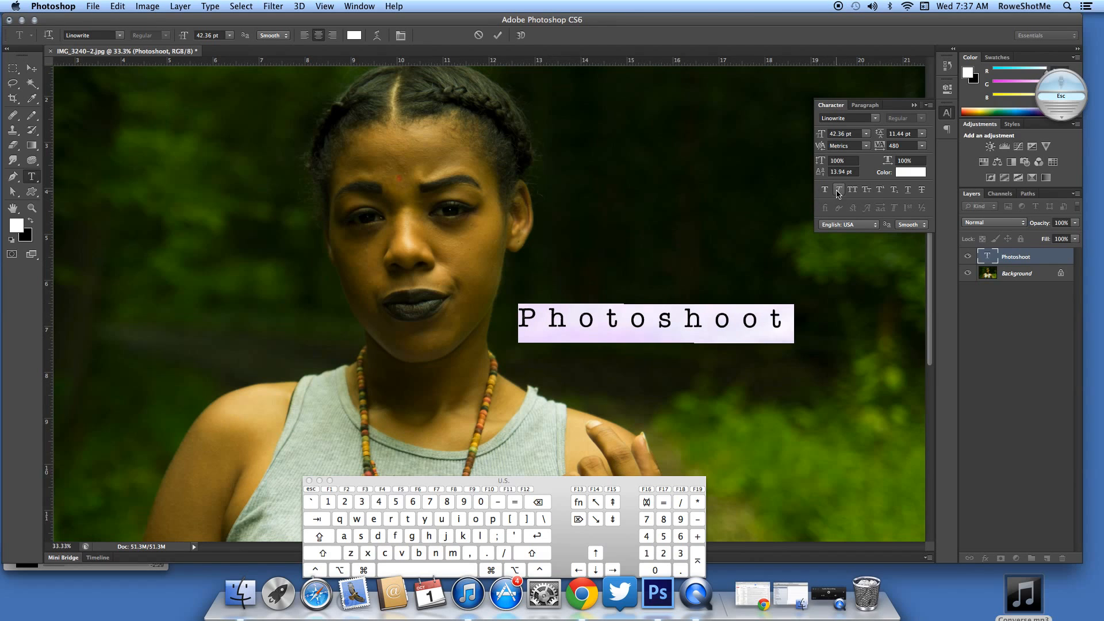
left_click(838, 191)
left_click(838, 192)
Try All Caps on the "Photoshoot" text and switch it to Small Caps
left_click(854, 191)
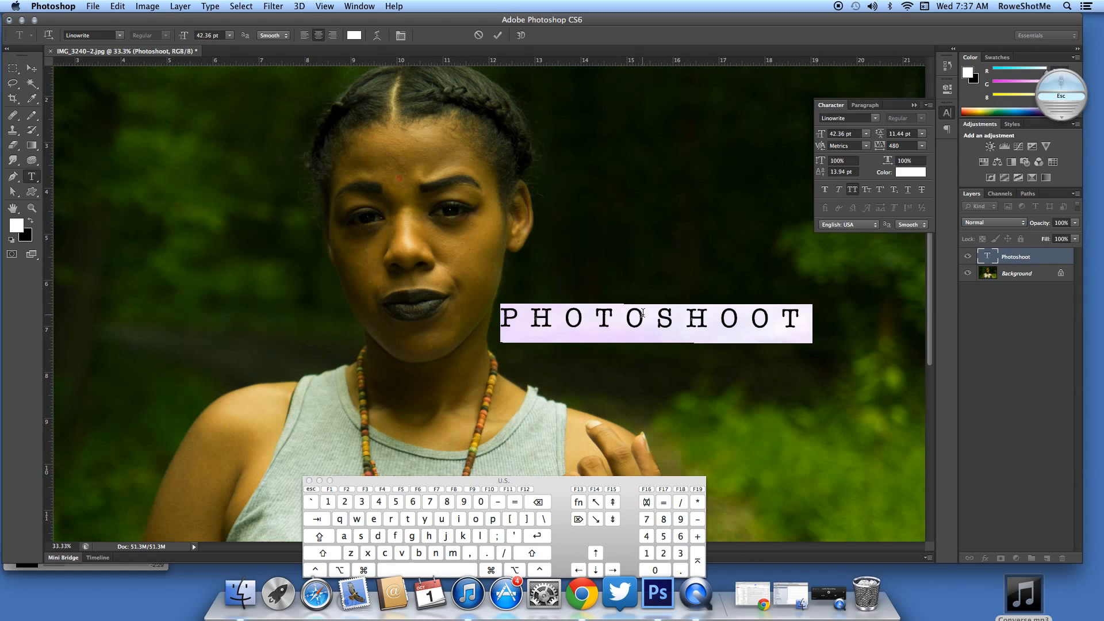
left_click(867, 190)
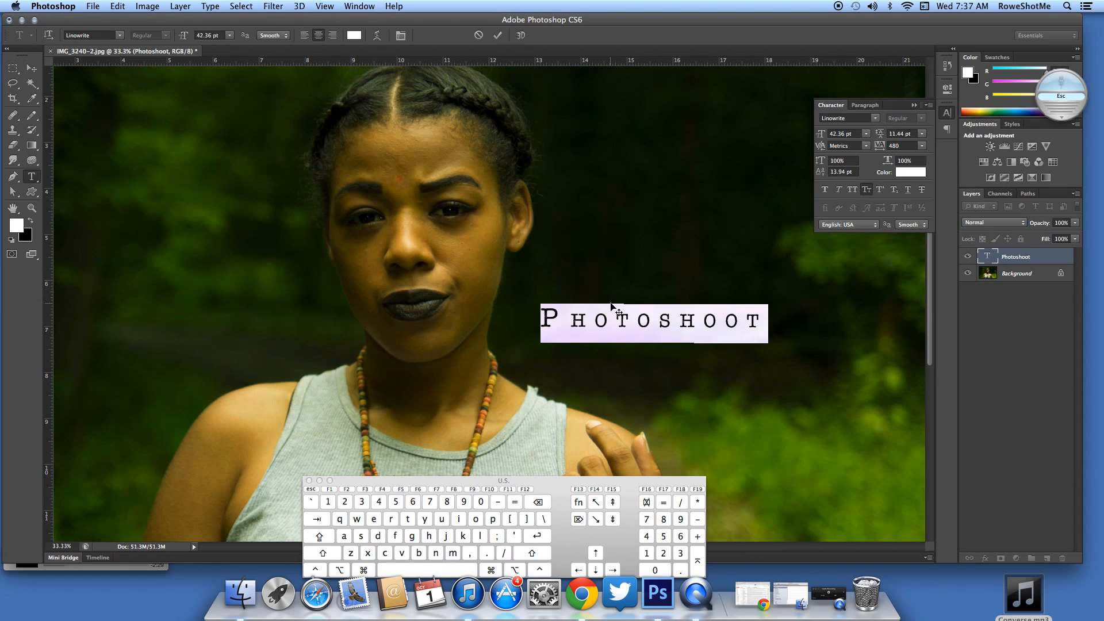
mouse_move(567, 321)
left_mouse_down()
mouse_move(766, 322)
mouse_move(557, 323)
left_mouse_up()
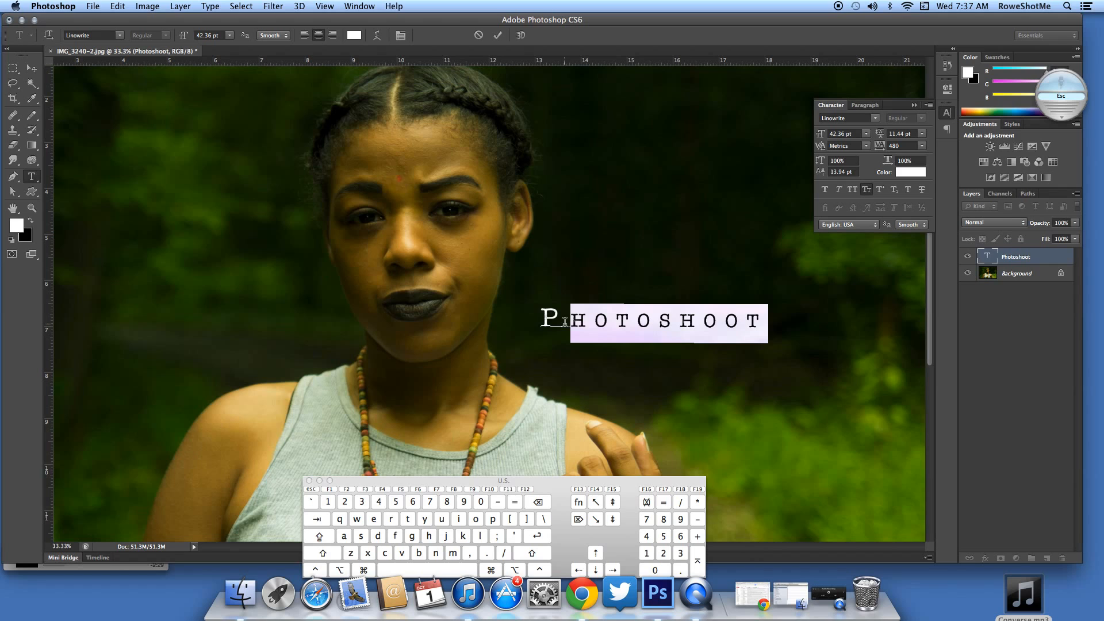
left_click(551, 321)
left_click_drag(535, 320, 860, 296)
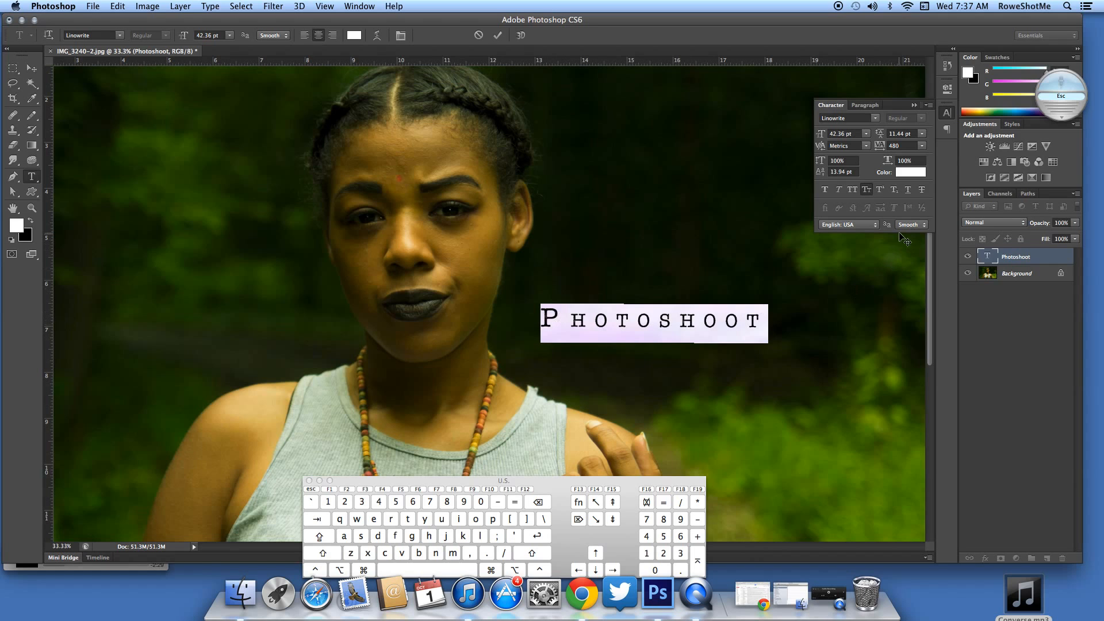
left_click(554, 320)
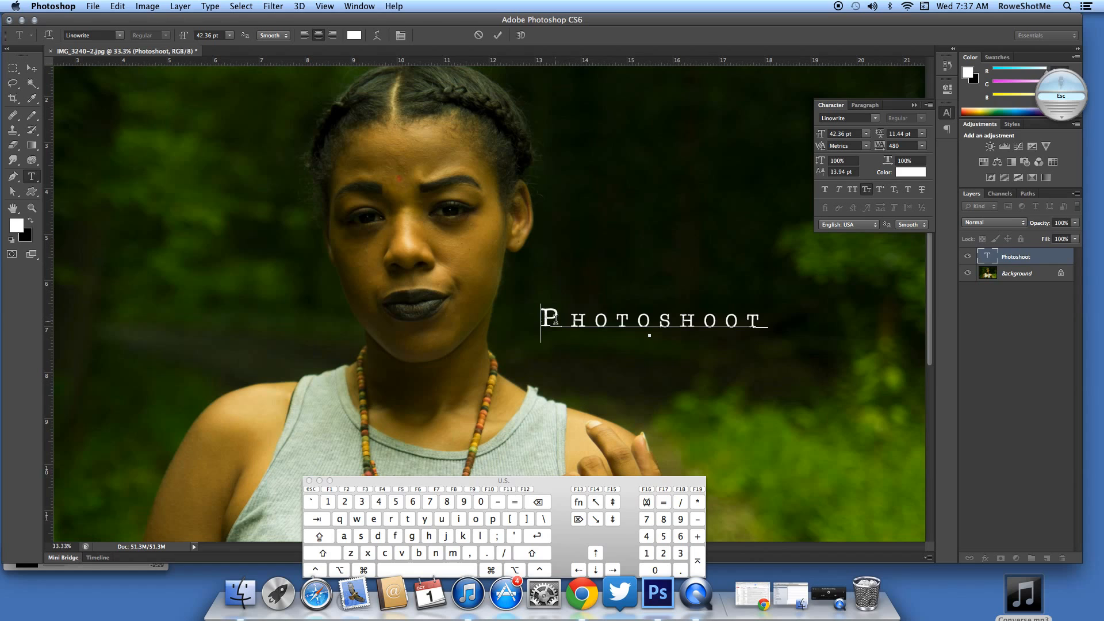
Apply Superscript to the letters following the initial P and reselect the whole word
left_click_drag(561, 316, 835, 323)
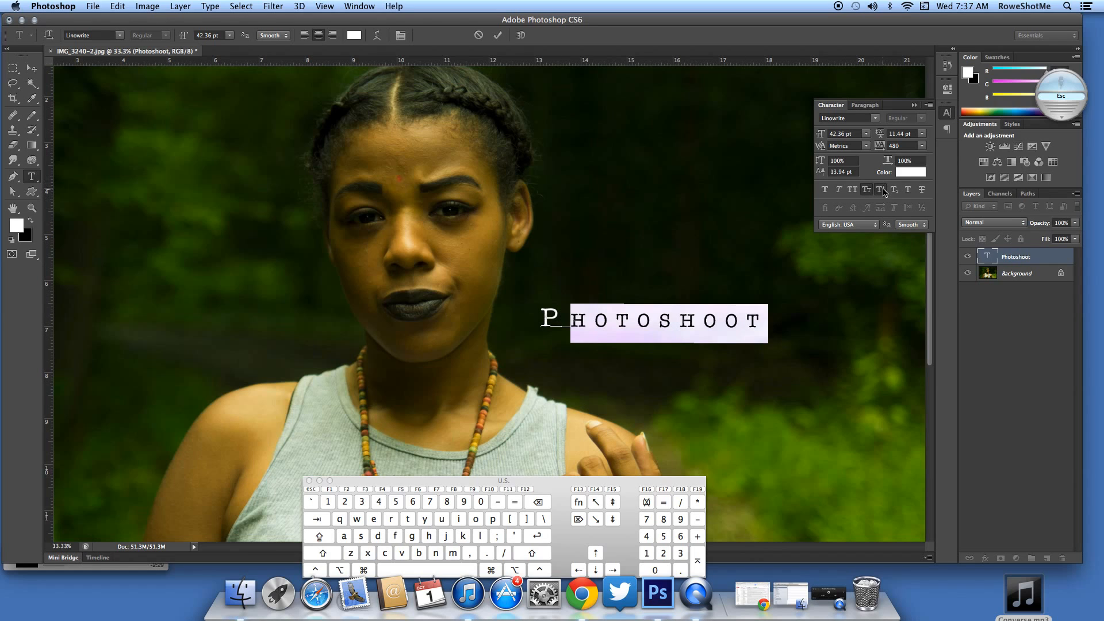
left_click(880, 189)
left_click(618, 316)
left_click_drag(605, 317, 585, 318)
double_click(603, 316)
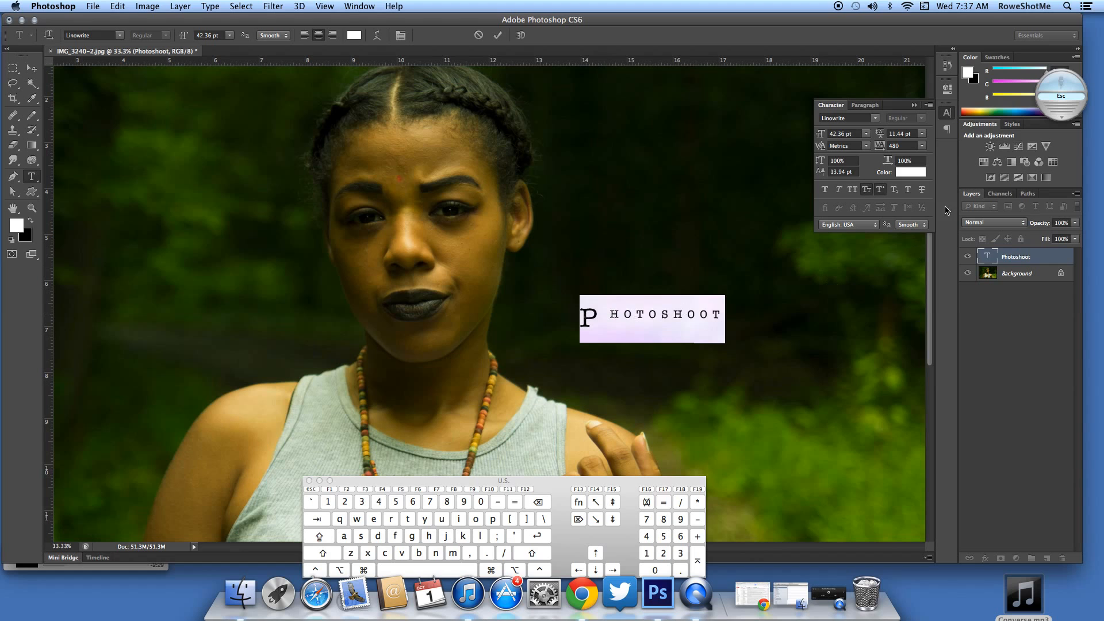
Change the whole word to Subscript and restore the initial P to the normal baseline
left_click(880, 189)
left_click(894, 192)
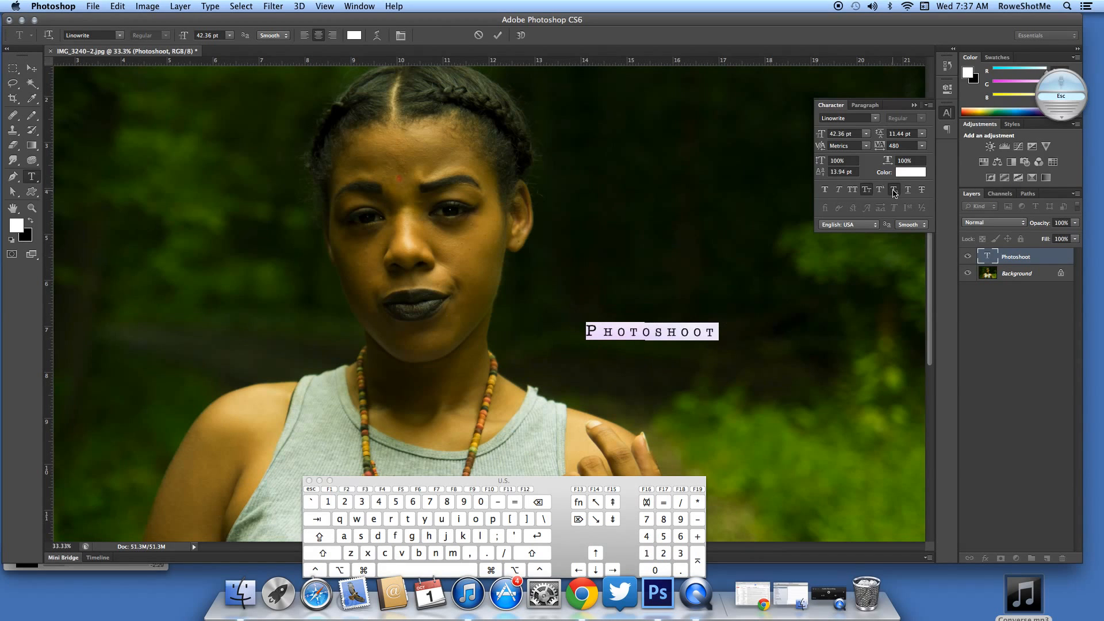
left_click_drag(601, 325, 563, 333)
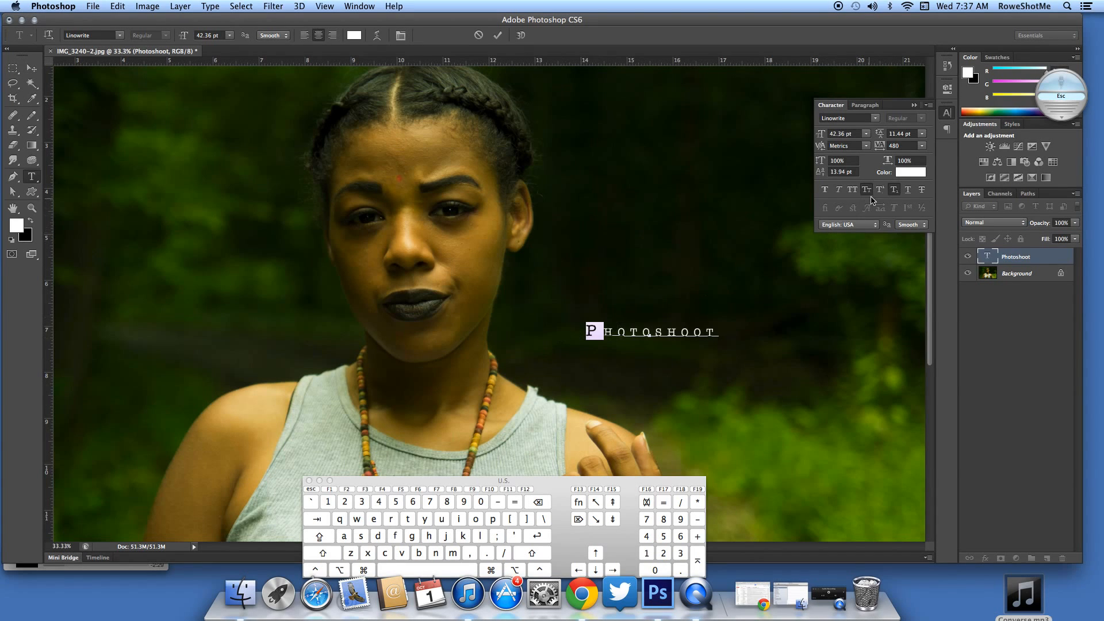
left_click(894, 190)
left_click(619, 319)
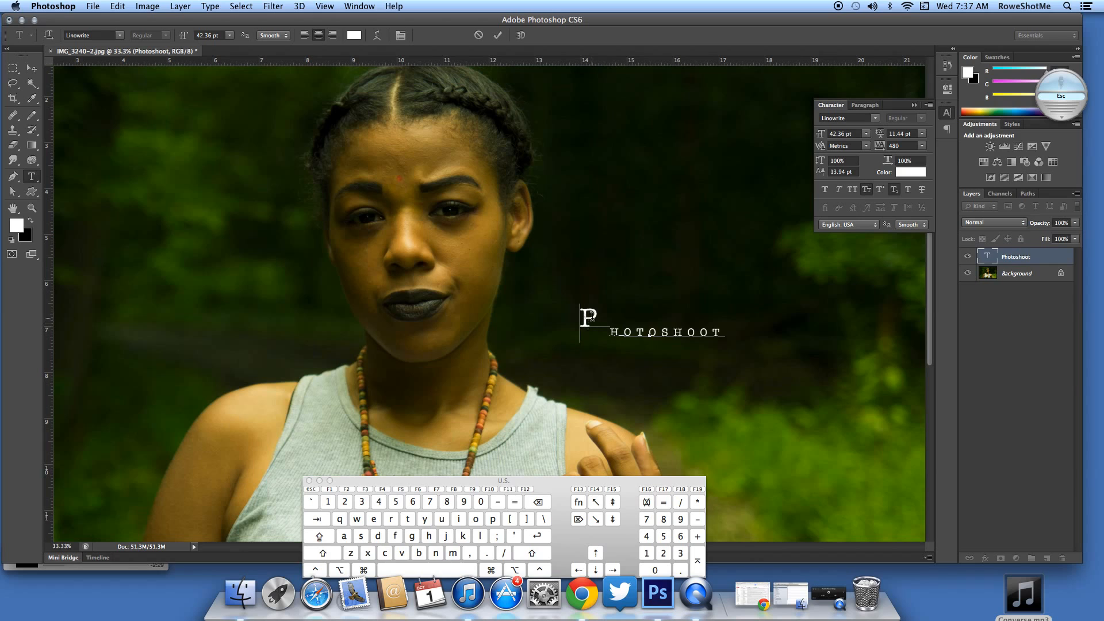
Try Underline and Strikethrough on the whole word, and clear all its styles, including Subscript and Small Caps
double_click(592, 322)
left_click(910, 191)
left_click(894, 190)
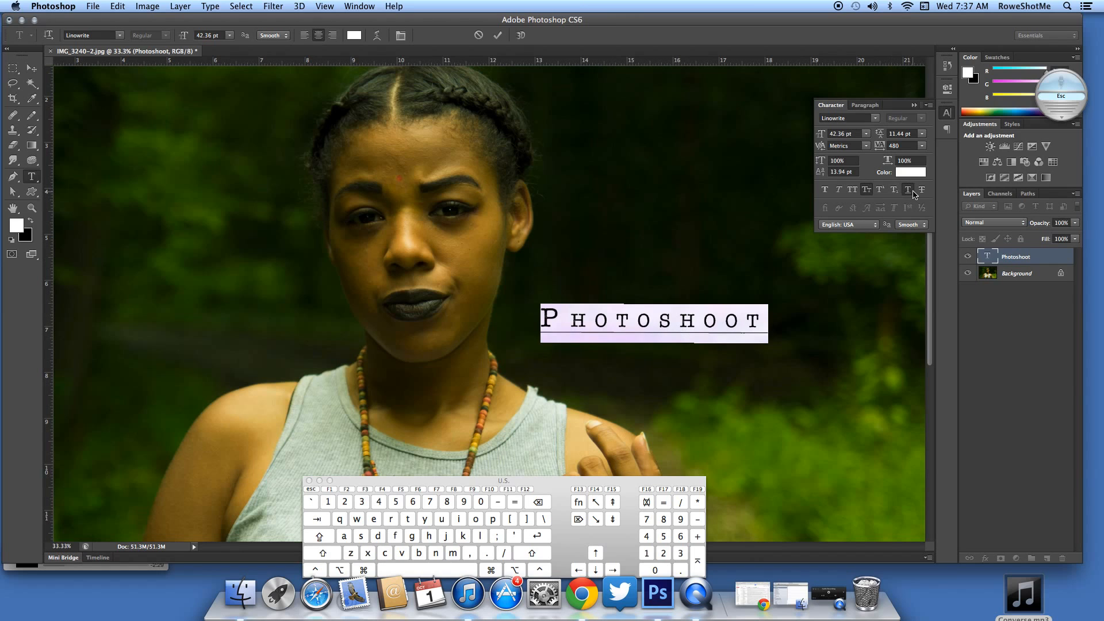
left_click(908, 193)
left_click(922, 192)
left_click(921, 191)
left_click(868, 191)
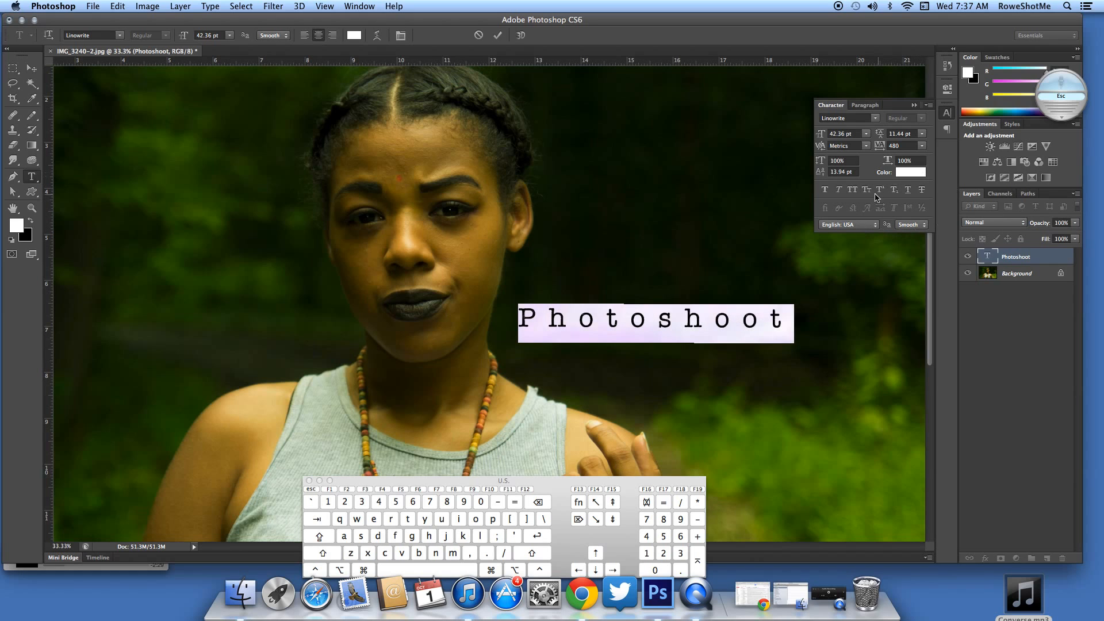
Open Warp Text for the "Photoshoot" text and preview the Arc and Arch styles
left_click(702, 315)
double_click(701, 313)
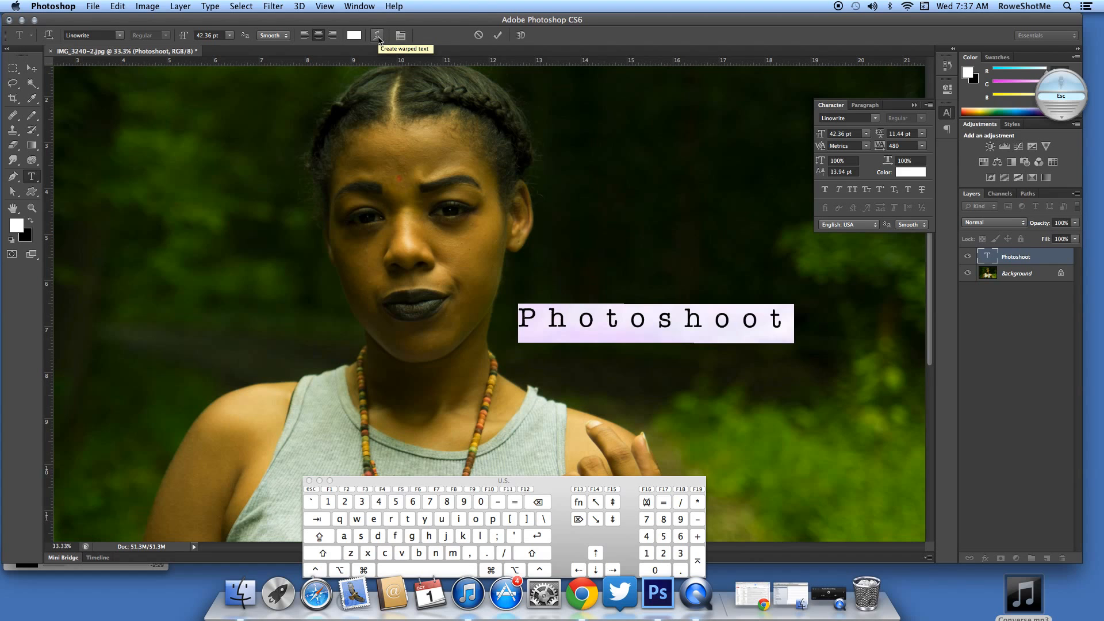
left_click(378, 39)
left_click_drag(767, 180, 432, 99)
left_click(674, 119)
left_click(666, 140)
left_click(403, 118)
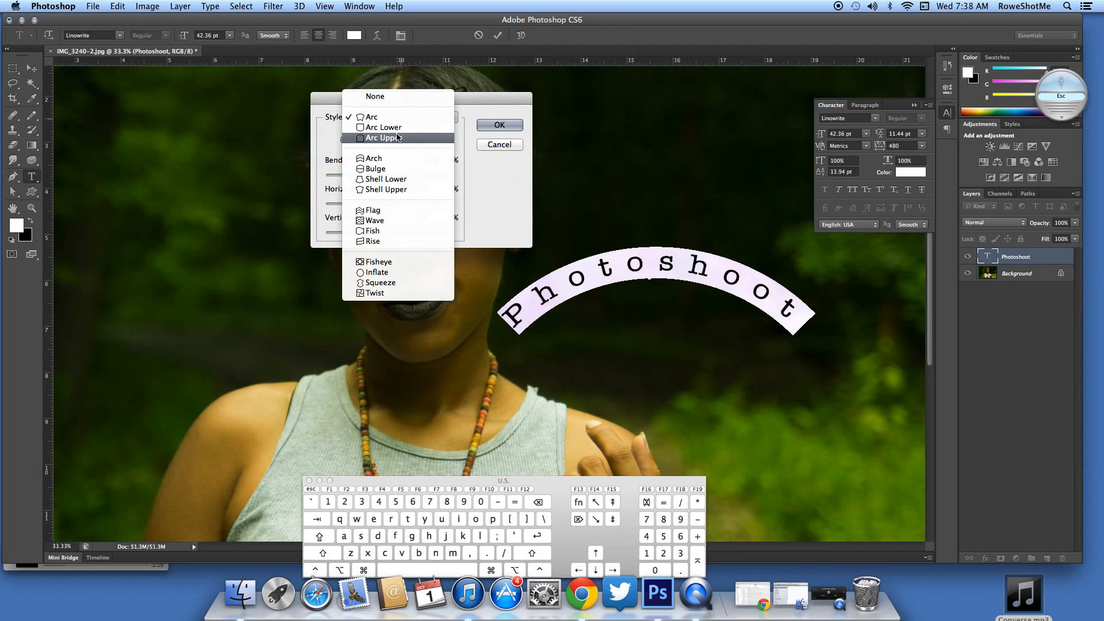
left_click(395, 163)
Try the Bulge warp style with a bend of -10%, and cancel the warp
left_click(403, 120)
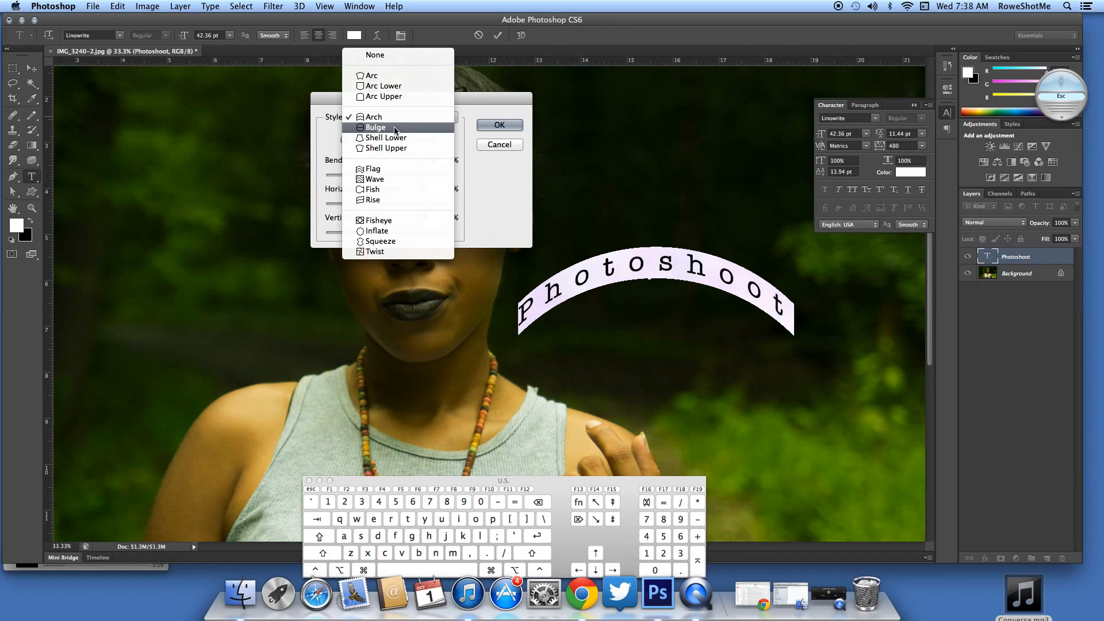
left_click(397, 129)
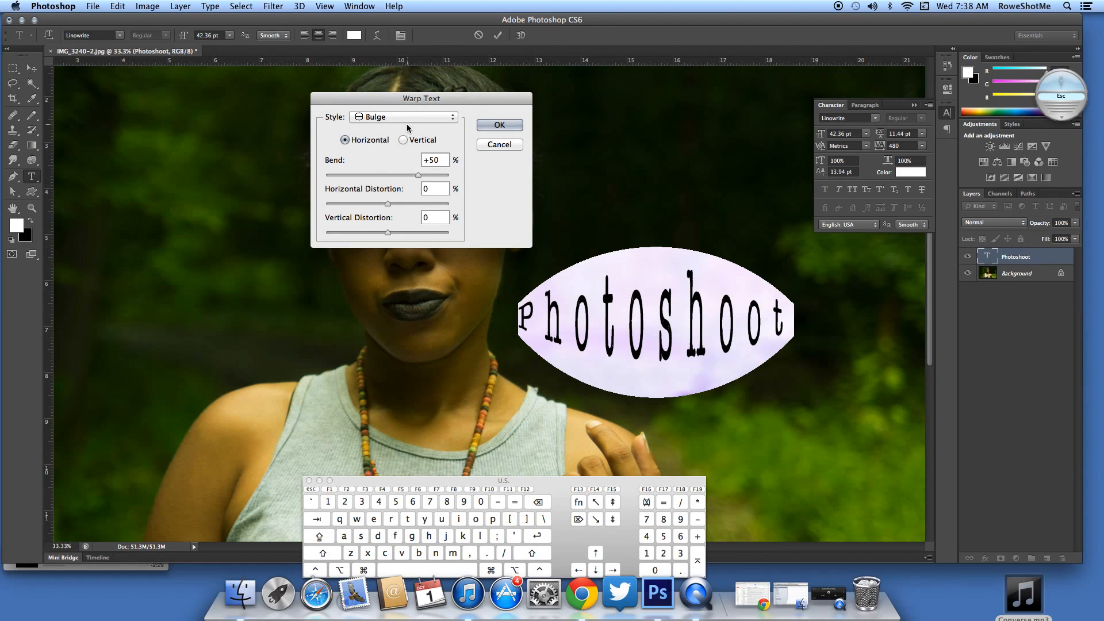
left_click_drag(419, 175, 382, 176)
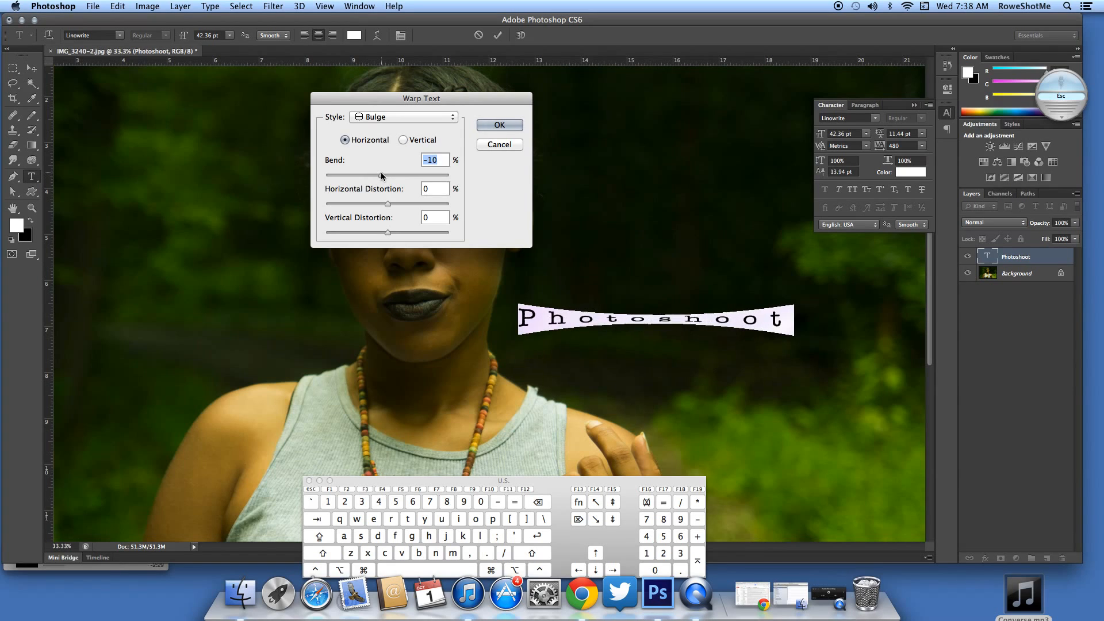
left_click(499, 144)
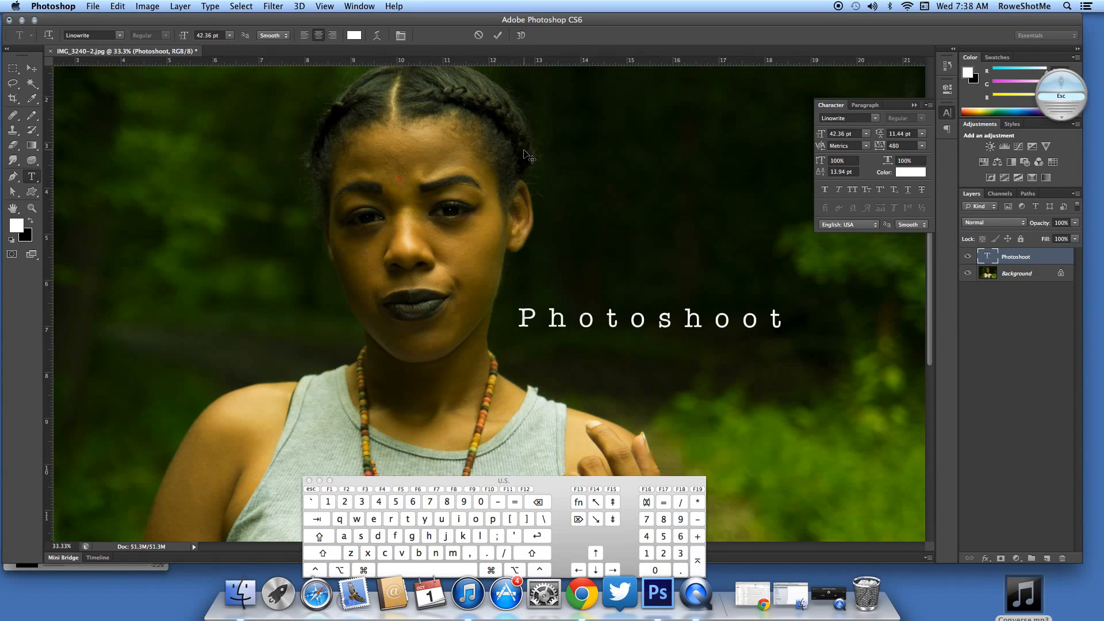
Switch to the Move tool, collapse the Character settings, and delete the "Photoshoot" text layer
key("v")
left_click(914, 104)
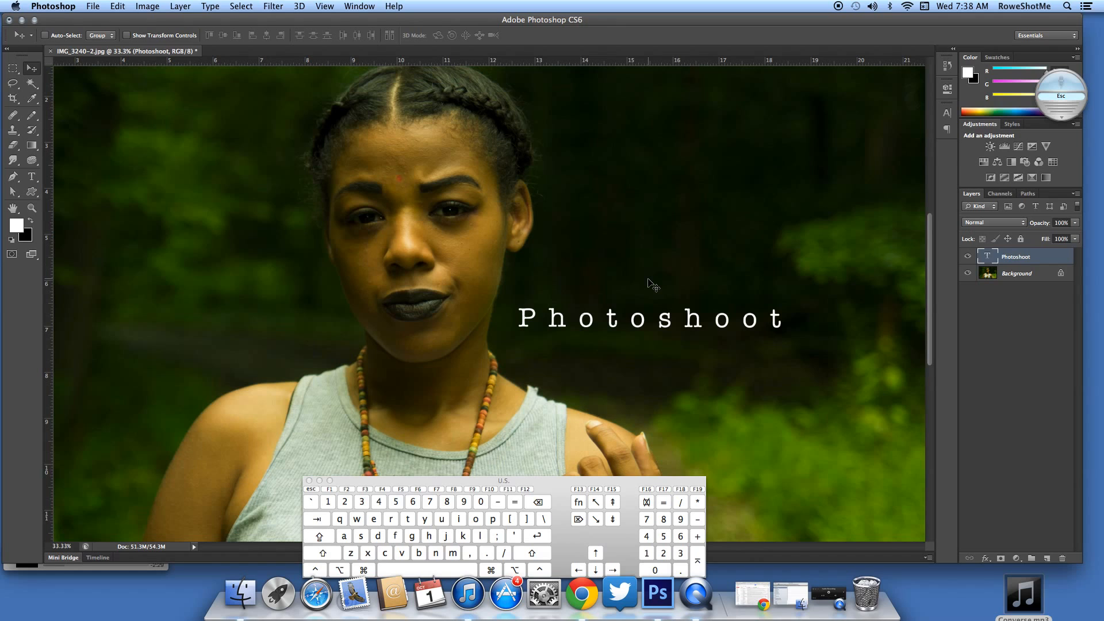
key("BackSpace")
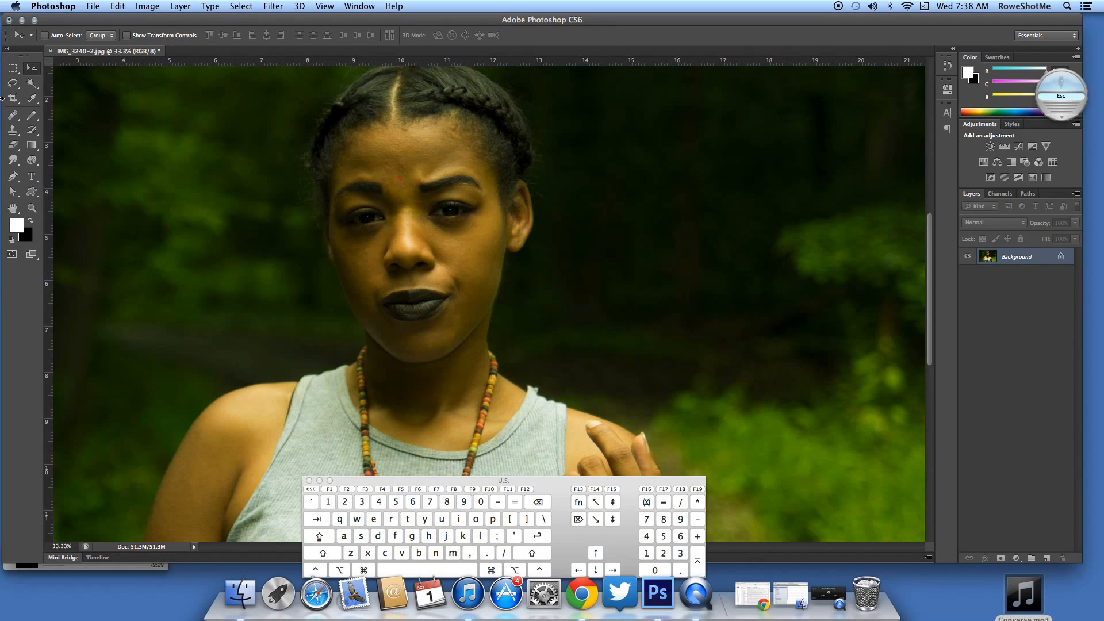
Look through the path selection tool variants and activate the Direct Selection tool
left_click(28, 195)
left_click(17, 197)
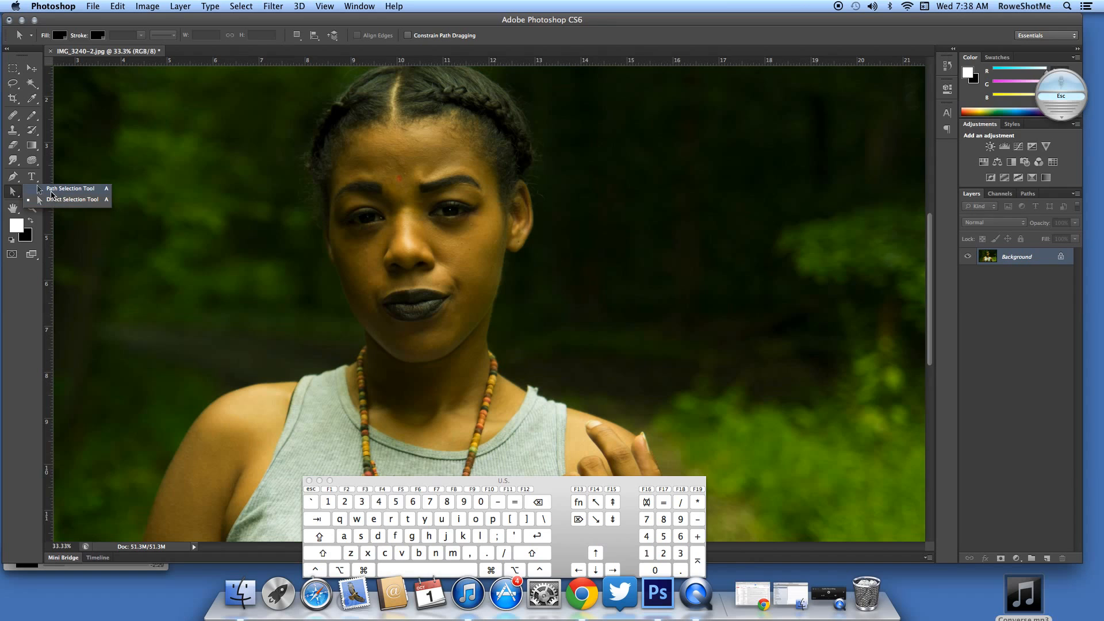
left_click(51, 198)
left_click(16, 195)
Draw a black rectangle about 1797 by 834 px over the lower face and neck with the Rectangle tool
left_click(35, 193)
left_click(27, 196)
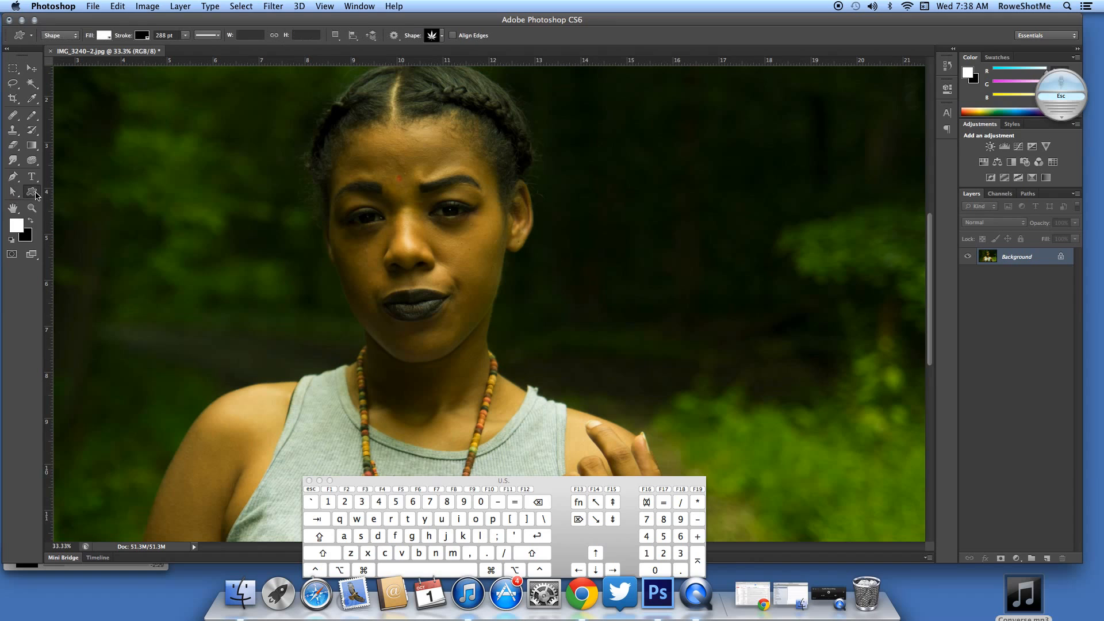
left_click(31, 195)
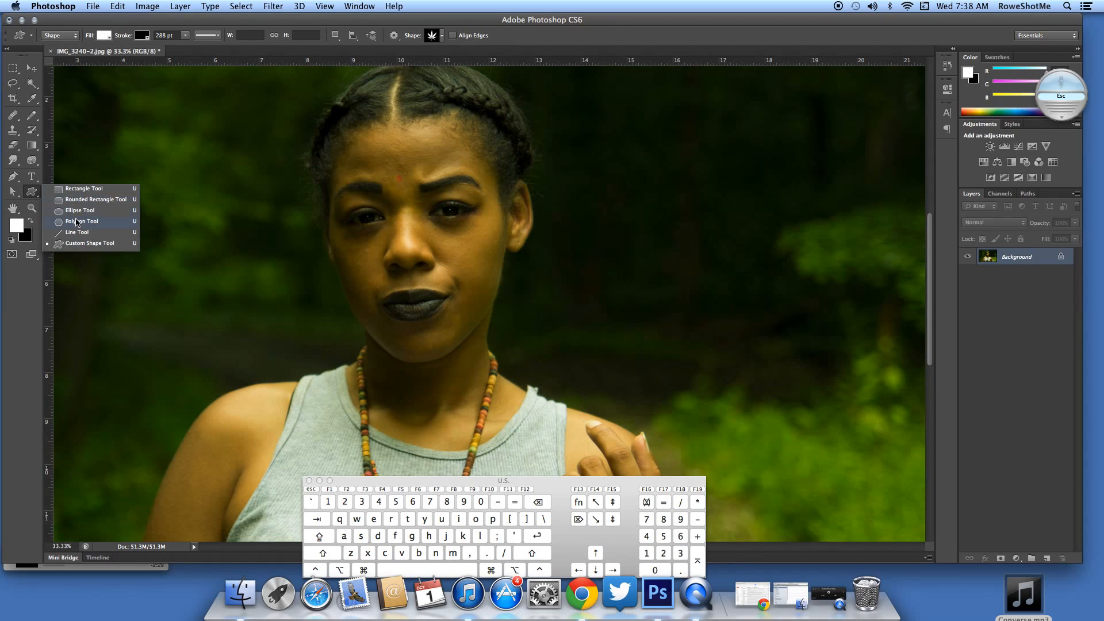
left_click(76, 190)
left_click_drag(254, 248, 600, 408)
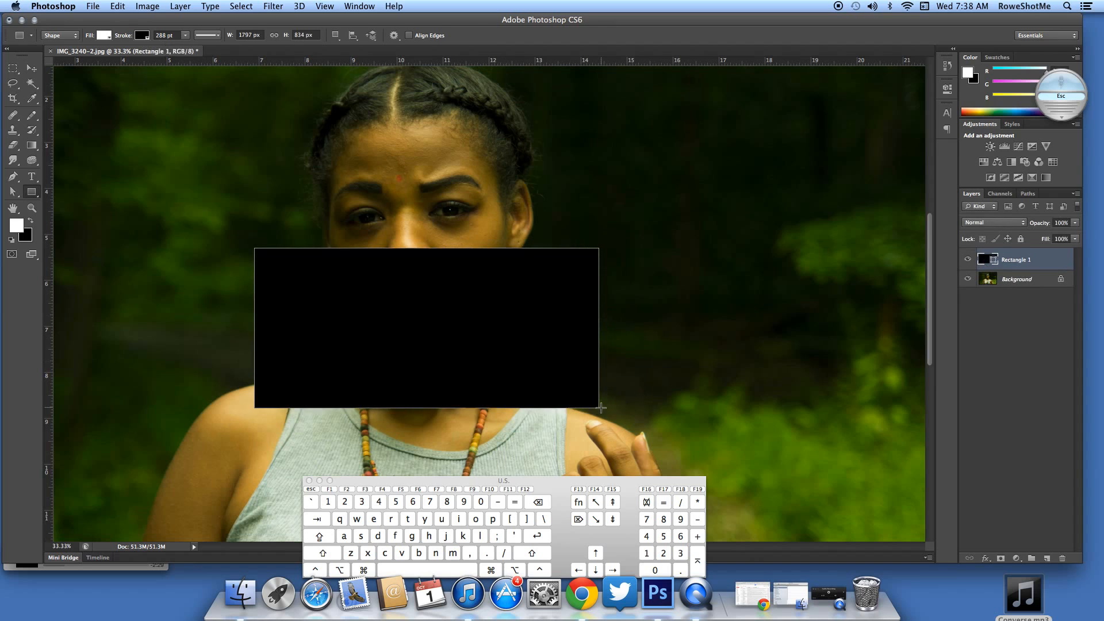
Draw three more rectangles: one in the upper right background, a tall one in the left background, and one over the torso
key("super+minus")
key("super+minus")
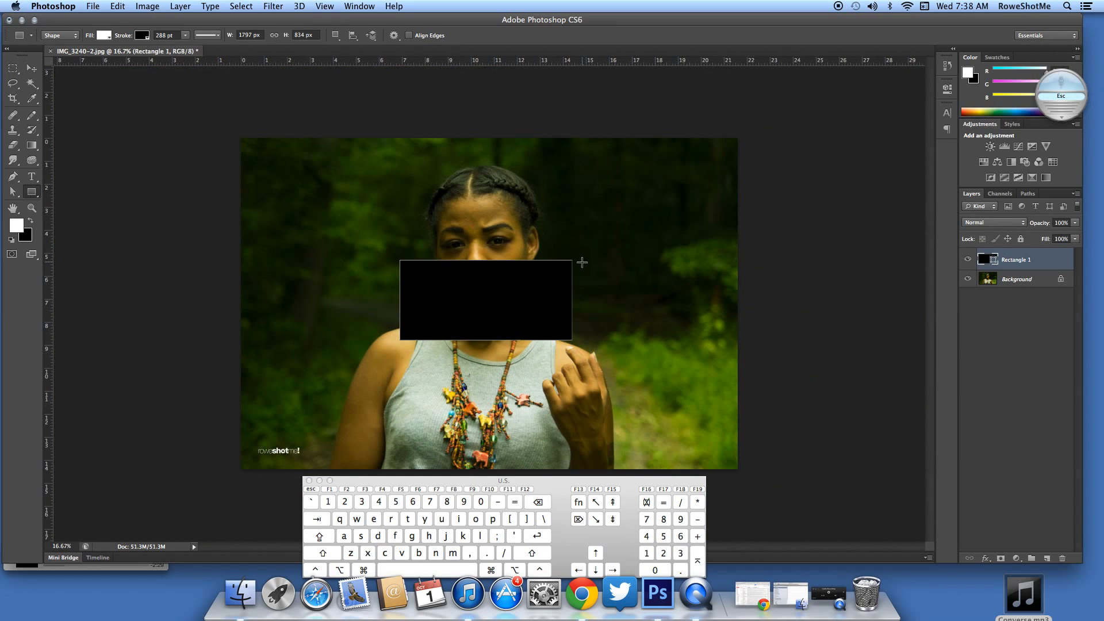
left_click_drag(559, 179, 687, 247)
left_click_drag(287, 180, 377, 414)
left_click_drag(421, 381, 553, 453)
Move the torso rectangle right over the raised hand and enlarge it slightly with Free Transform
key("super+t")
left_click_drag(553, 383, 651, 390)
key("Return")
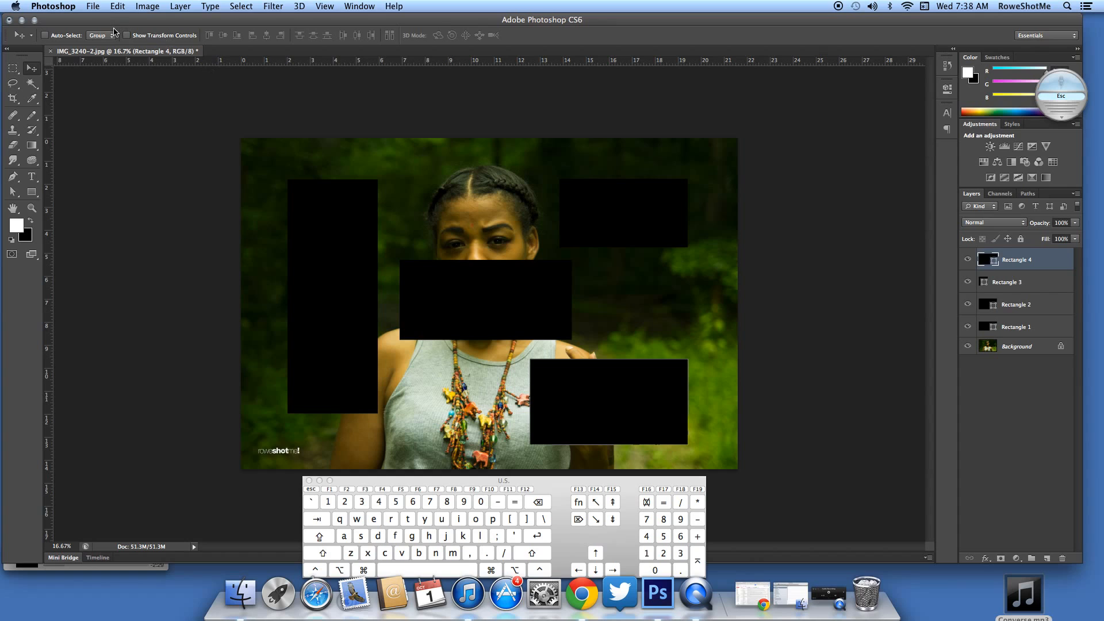
Remove both the fill and the stroke colour from the rectangle over the raised hand
key("u")
left_click(86, 36)
left_click(87, 37)
left_click(108, 36)
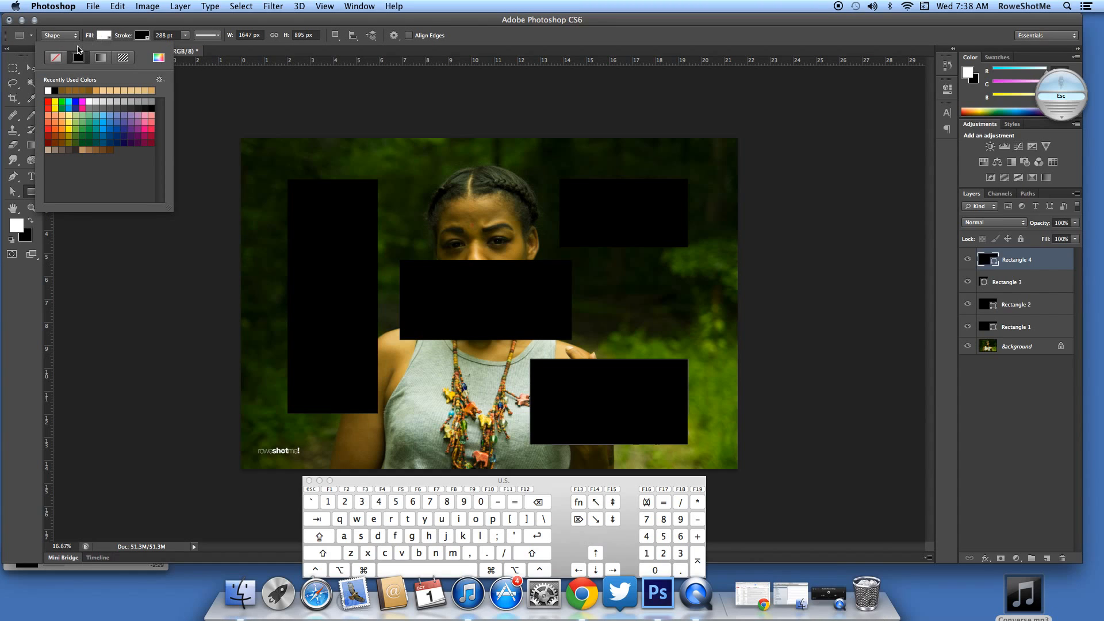
left_click(56, 58)
left_click(104, 38)
left_click(140, 37)
left_click(93, 59)
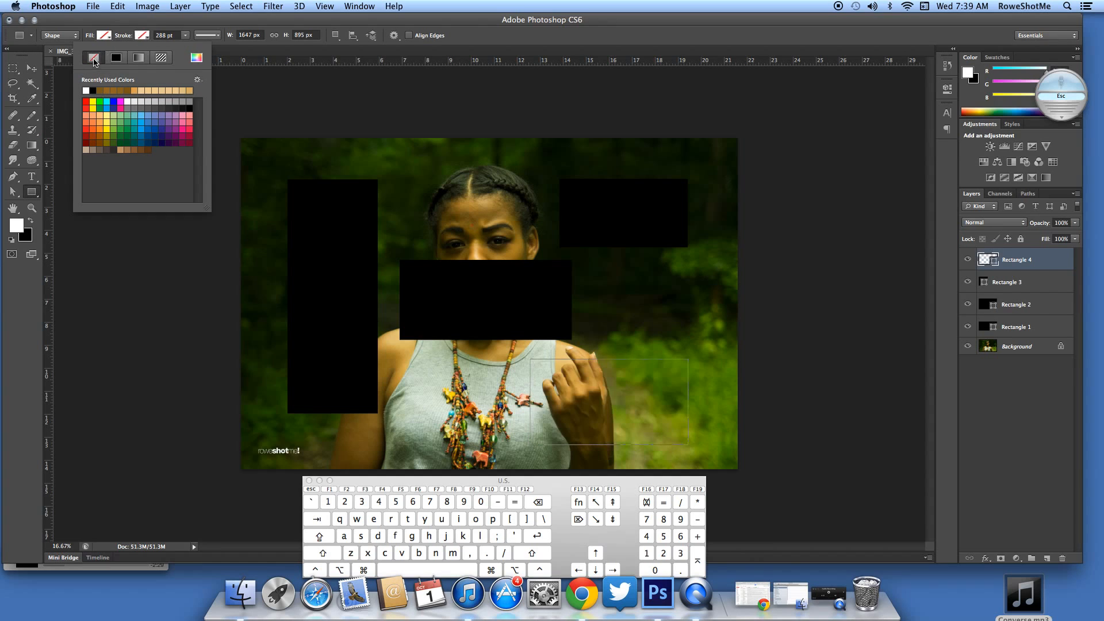
Give the rectangle over the hand a solid black stroke and set its width to 12.23 pt
left_click(115, 58)
left_click(100, 59)
left_click(115, 58)
left_click(185, 35)
left_click_drag(183, 46, 151, 52)
Try the solid, dashed and dotted stroke types on the rectangle over the hand, ending on the dotted line
left_click(208, 35)
left_click(196, 84)
left_click(193, 107)
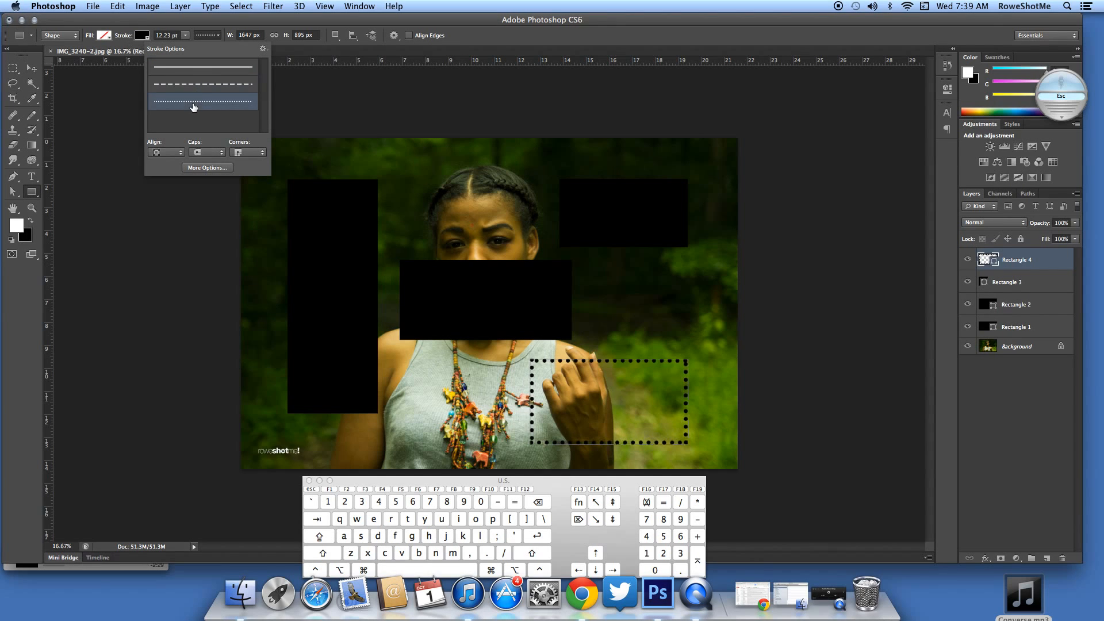
left_click(198, 86)
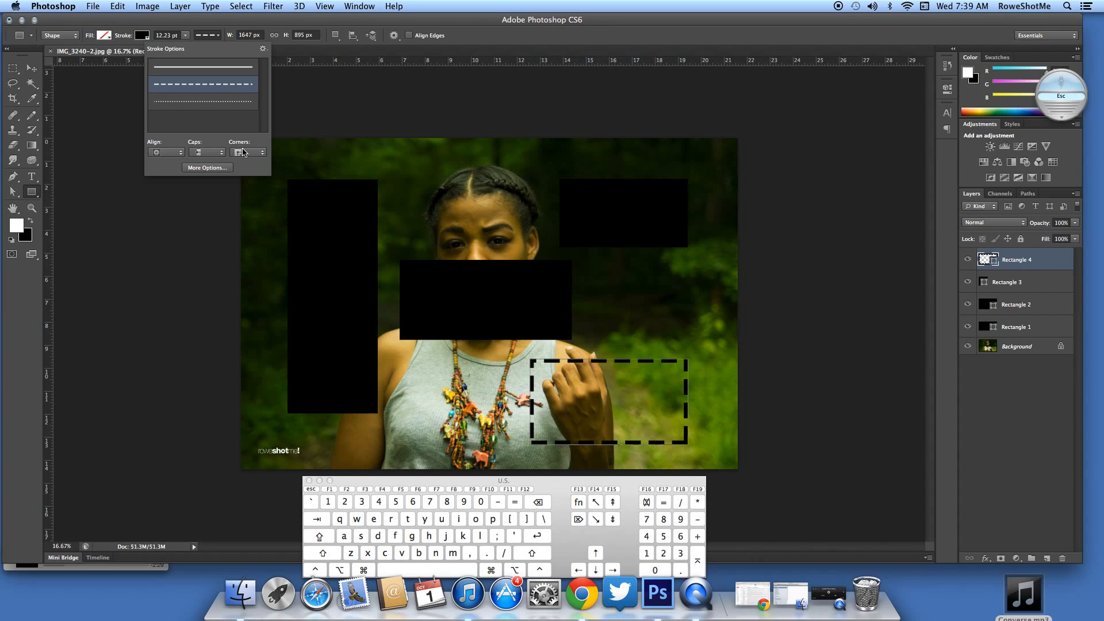
left_click(216, 104)
left_click(214, 90)
left_click(214, 67)
left_click(214, 88)
left_click(215, 99)
left_click(217, 86)
left_click(180, 98)
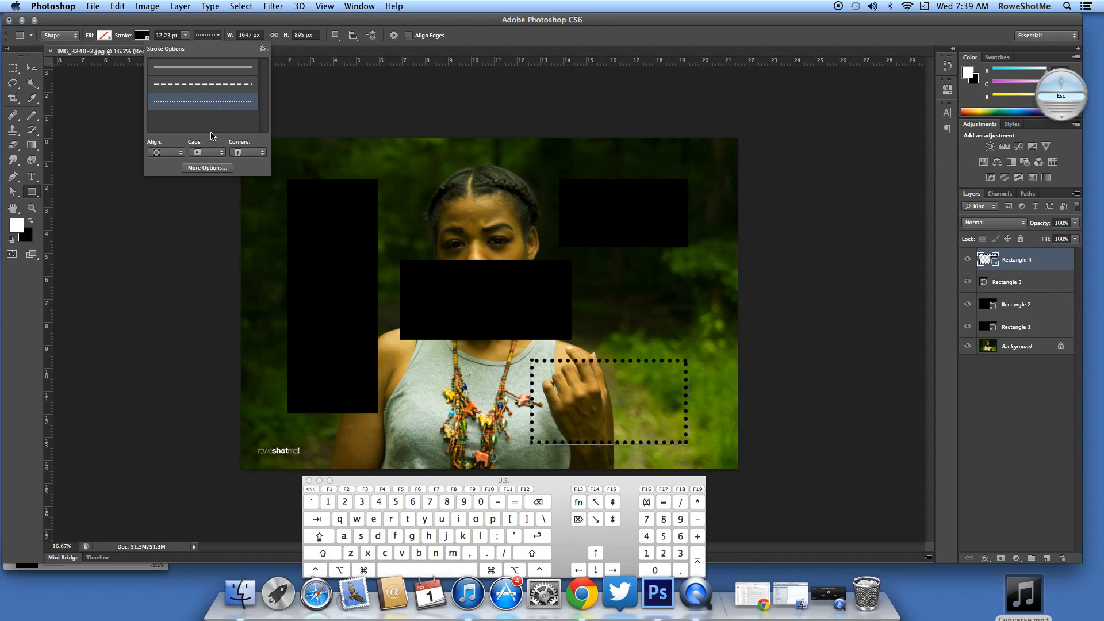
Try the center and outside stroke alignments on the dotted rectangle and set the alignment back to inside
left_click(243, 158)
left_click(159, 153)
left_click(160, 172)
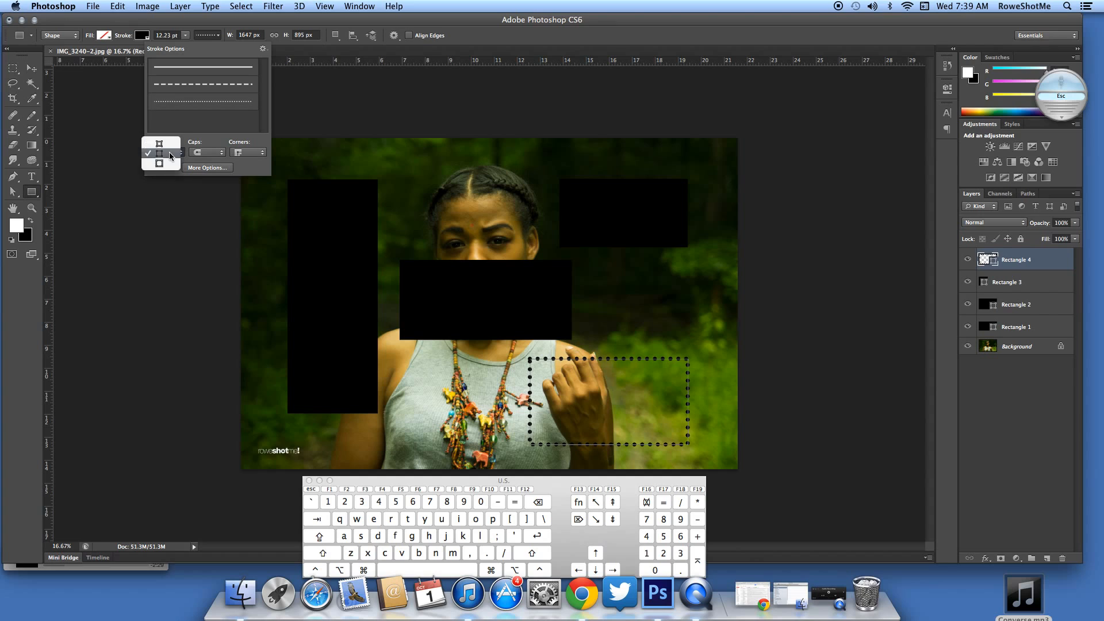
left_click(170, 164)
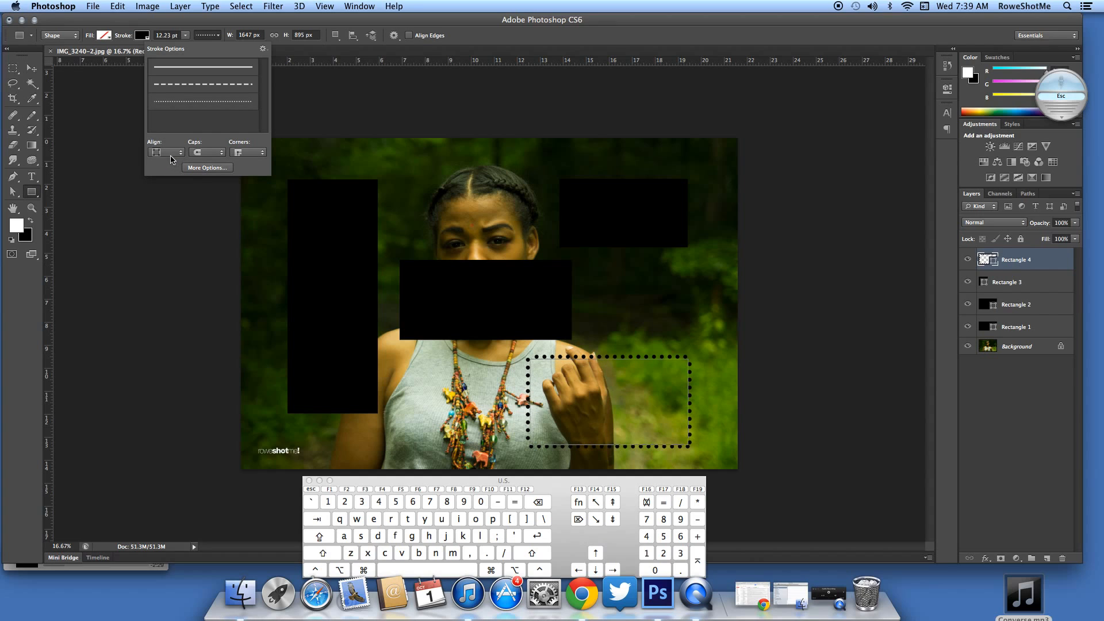
left_click(170, 156)
left_click(173, 155)
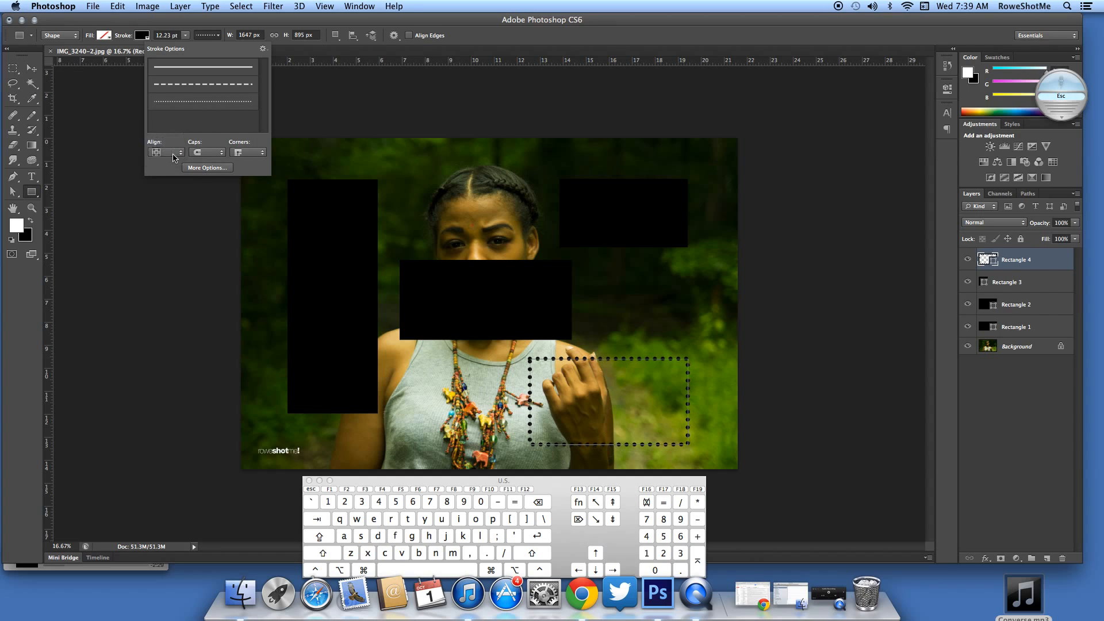
left_click(174, 156)
left_click(175, 143)
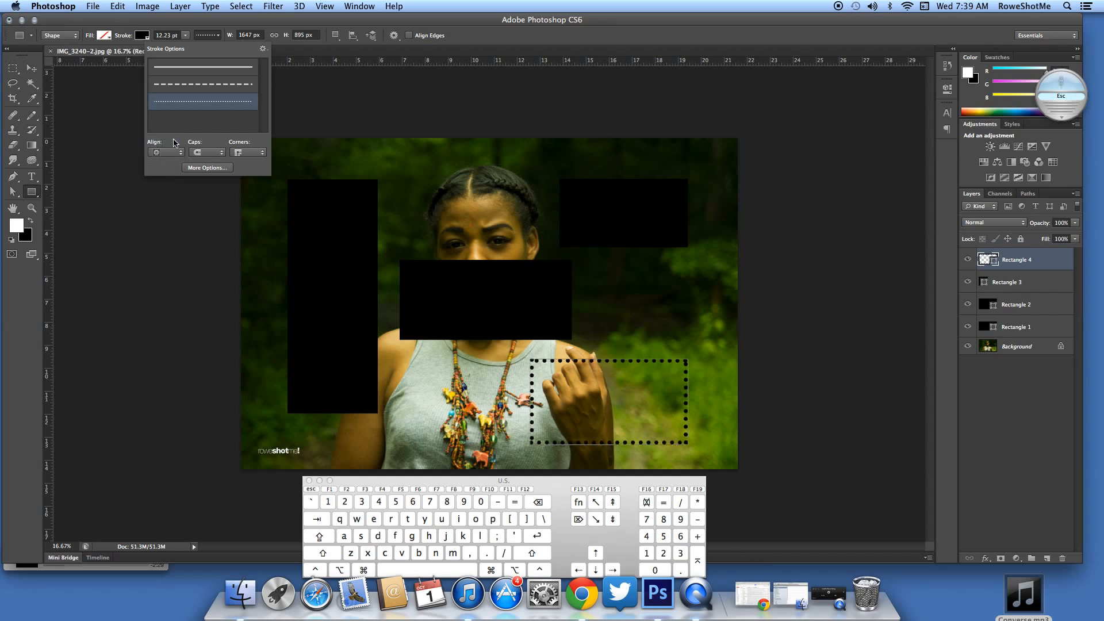
Examine the detailed stroke options for the dotted line, including its presets, and accept them without edits
left_click(200, 168)
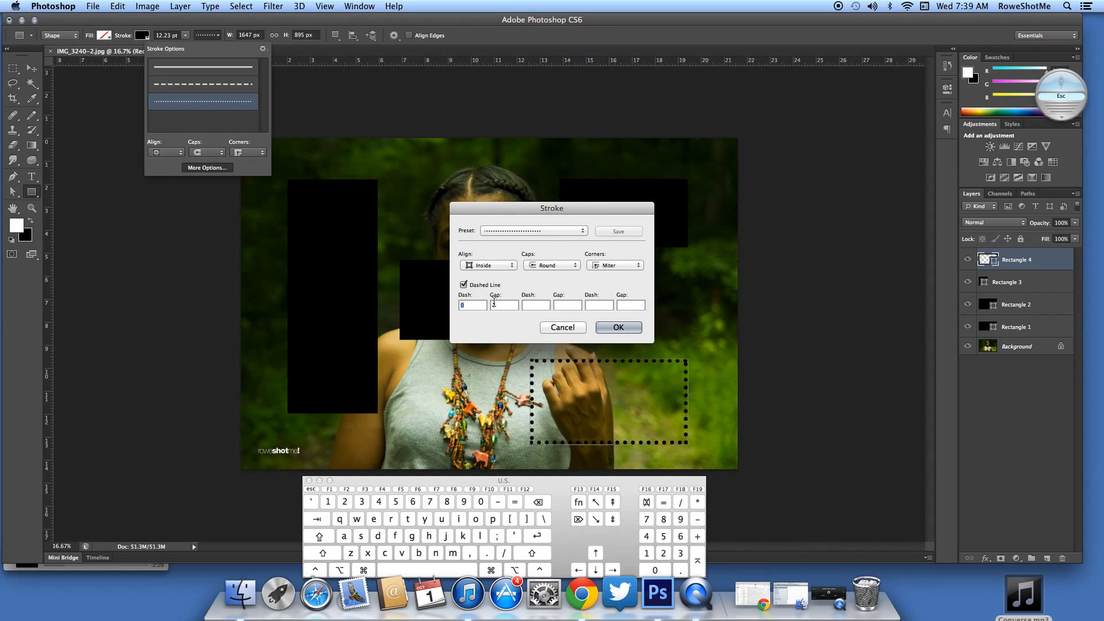
left_click_drag(519, 211, 751, 219)
left_click(761, 240)
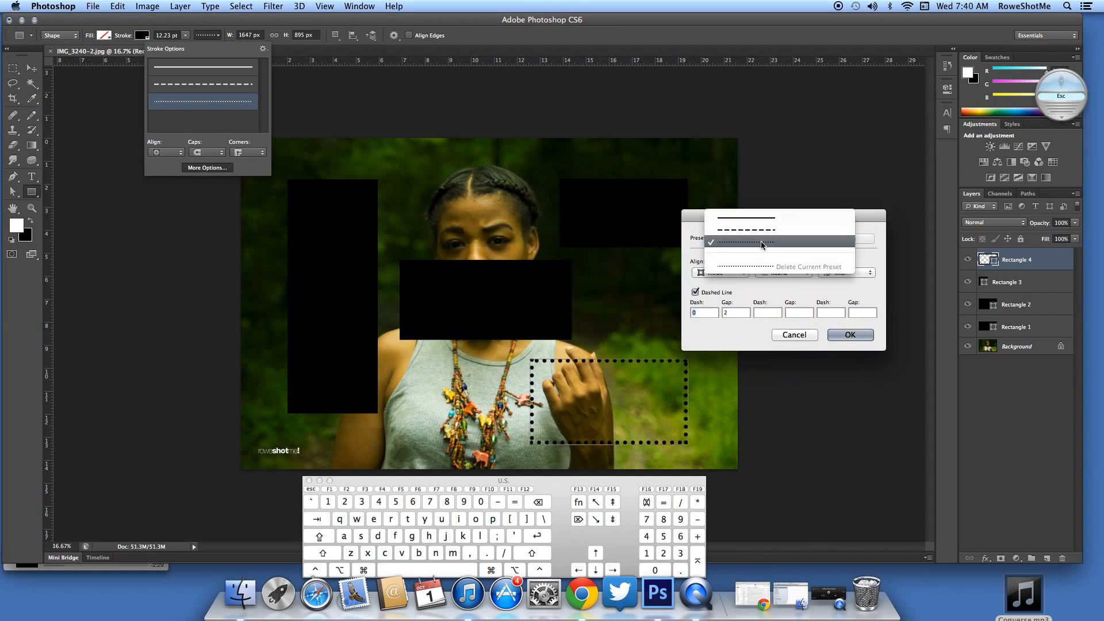
left_click(697, 239)
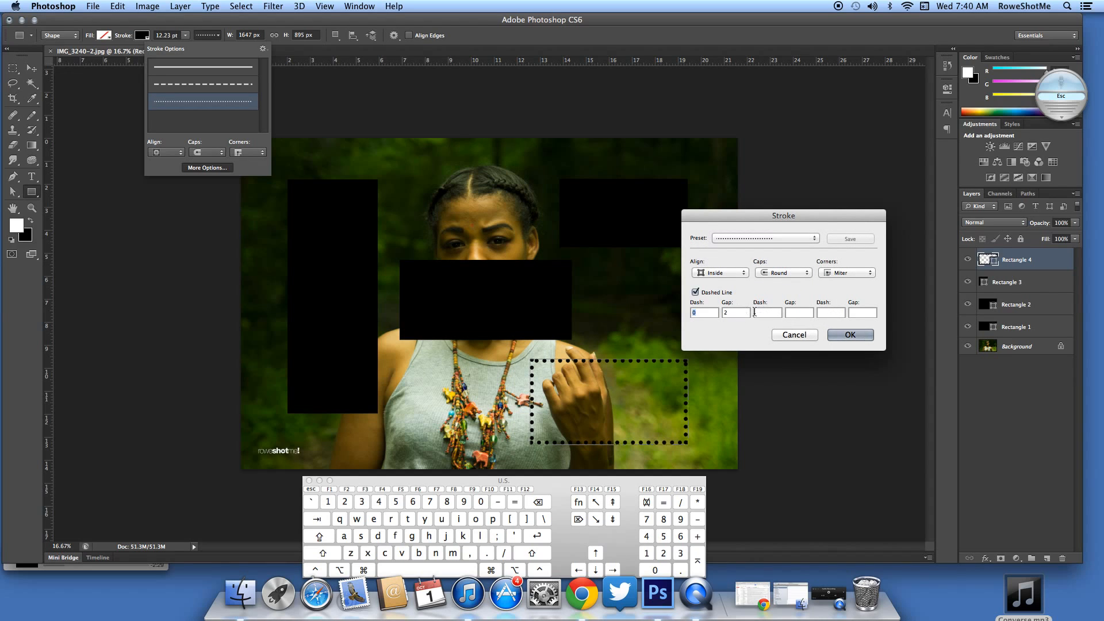
left_click(849, 334)
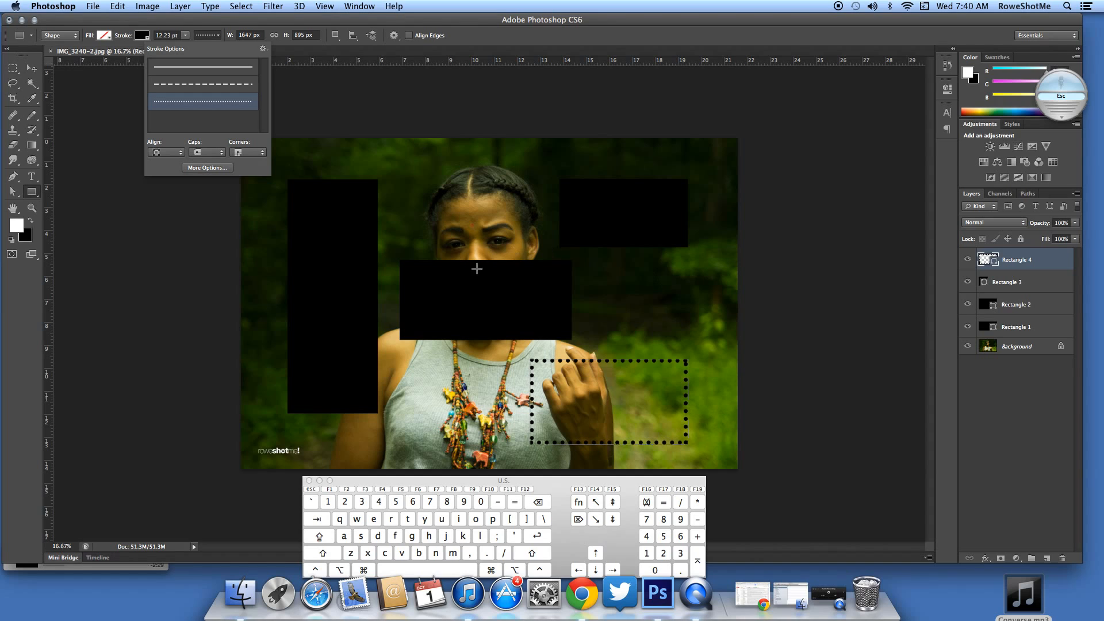
key("Escape")
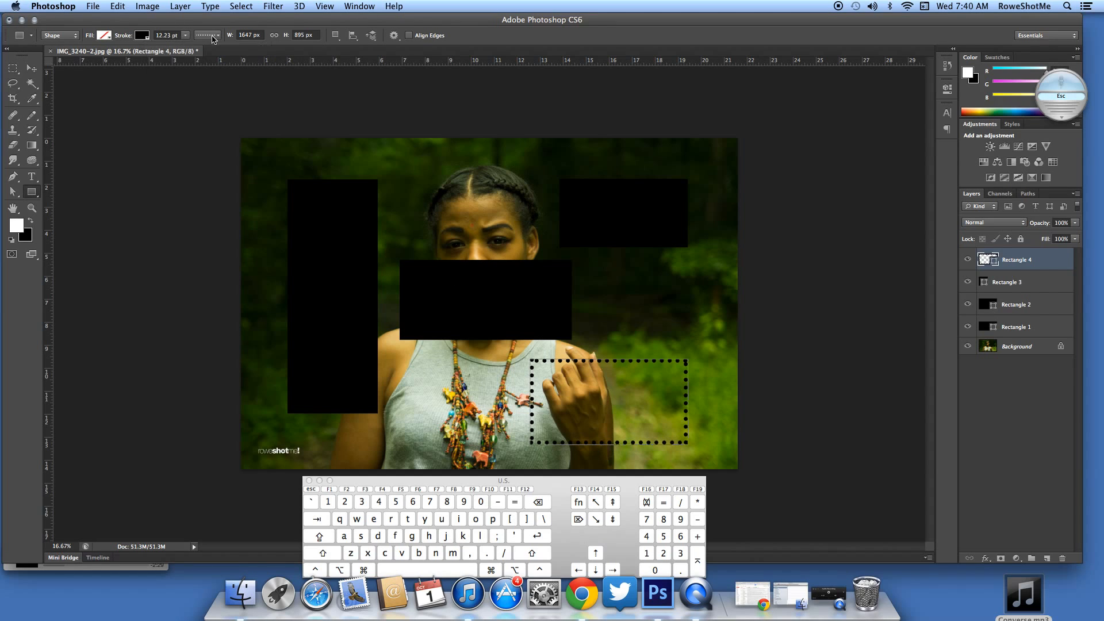
Delete all four rectangle layers, leaving only the Background layer
key("v")
key("BackSpace")
key("BackSpace")
key("BackSpace")
key("BackSpace")
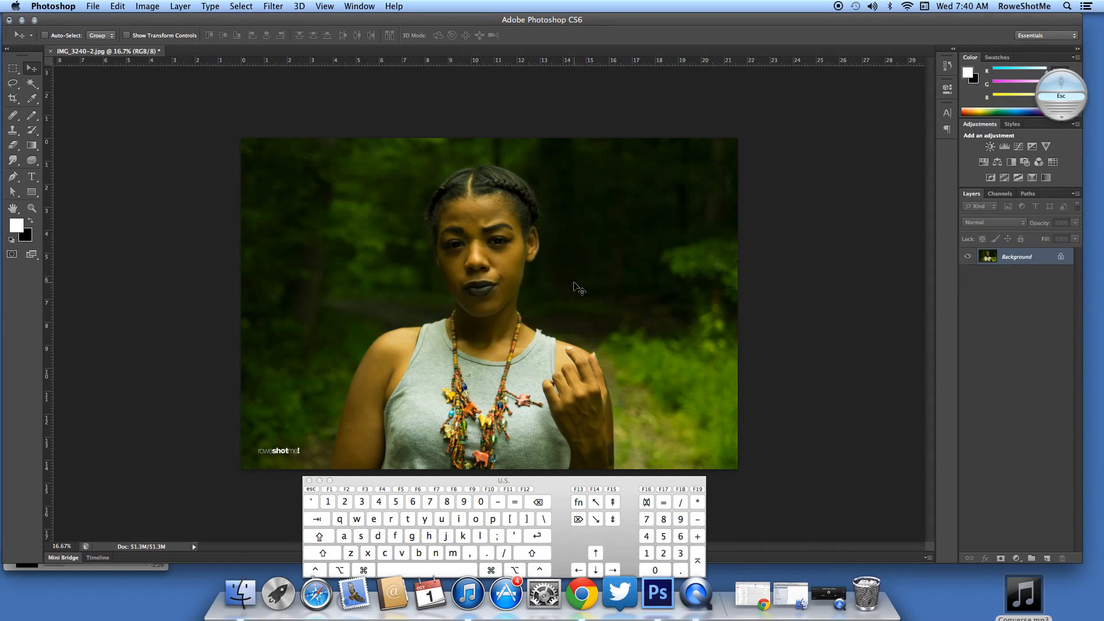
Draw a six-pointed sheriff star about 1080 by 1368 px beside the face with the Custom Shape tool, and remove it
left_click(33, 193)
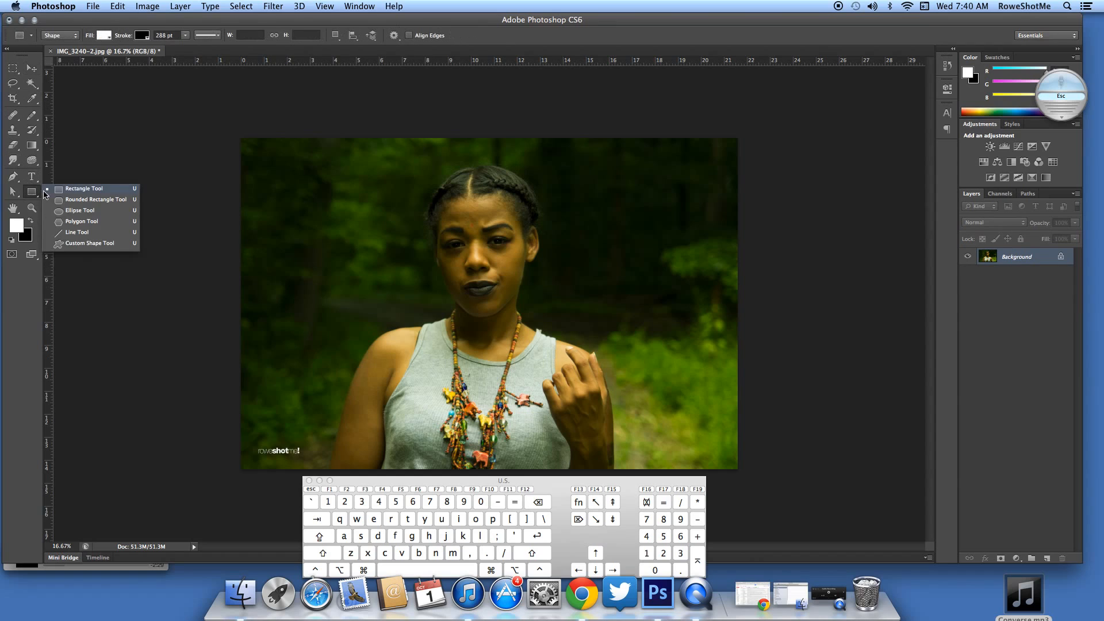
left_click(88, 245)
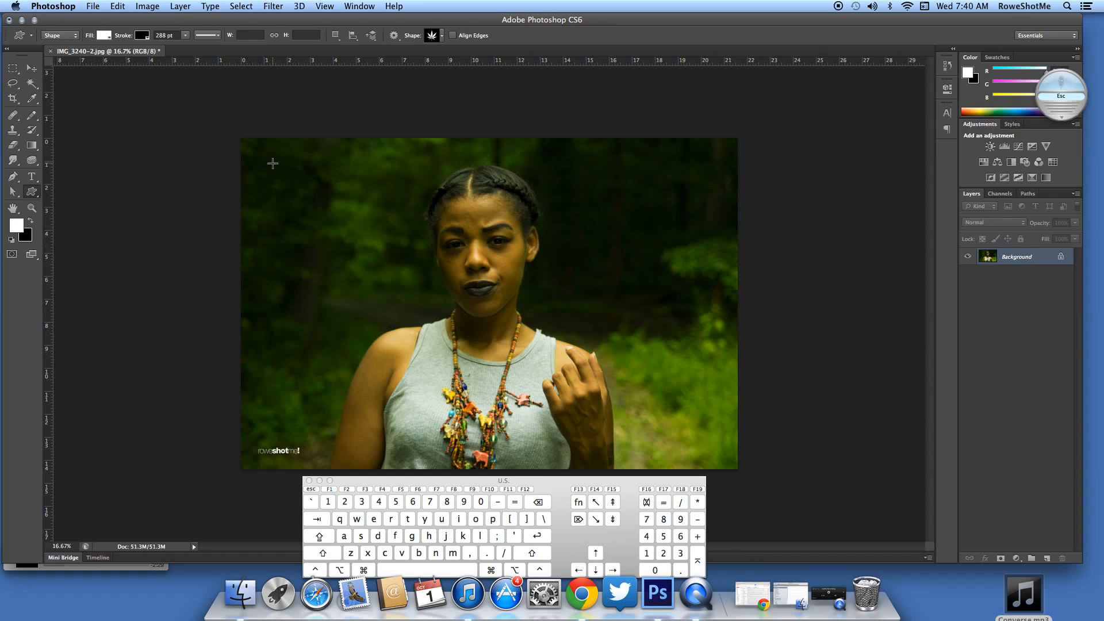
left_click(443, 36)
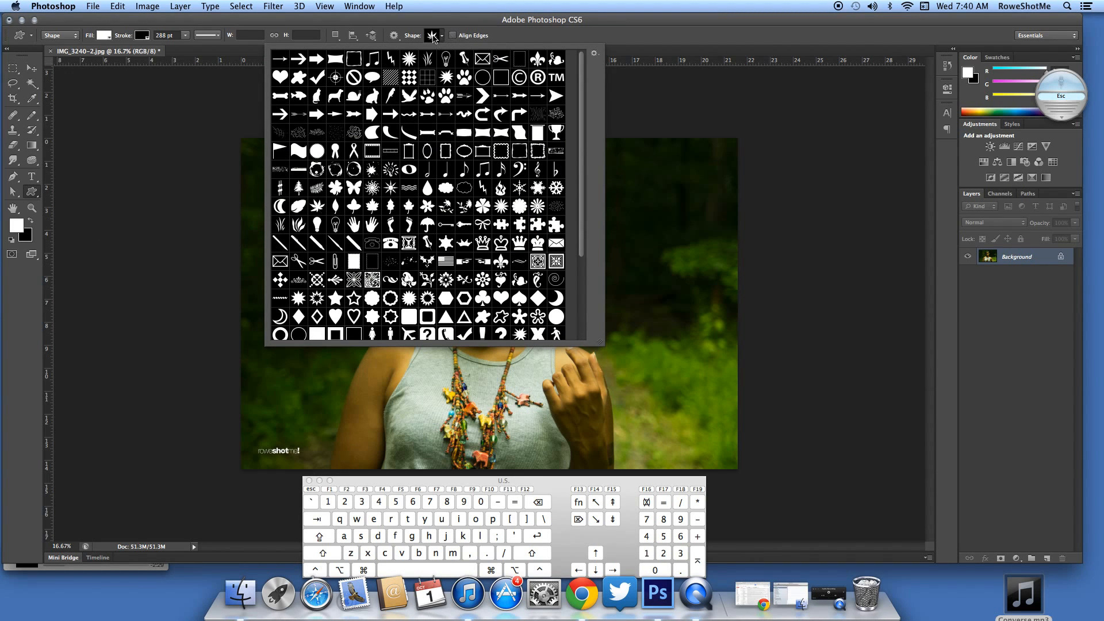
scroll(449, 128, "down", 3)
scroll(449, 127, "up", 3)
scroll(461, 120, "down", 4)
scroll(460, 120, "up", 4)
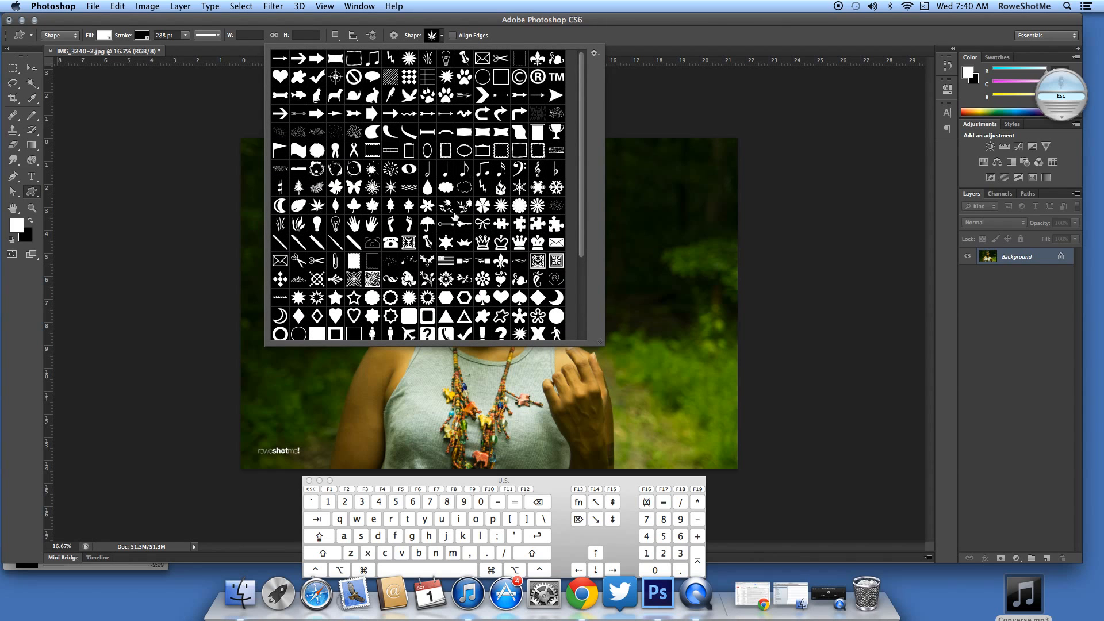
left_click(445, 242)
left_click_drag(673, 236, 569, 367)
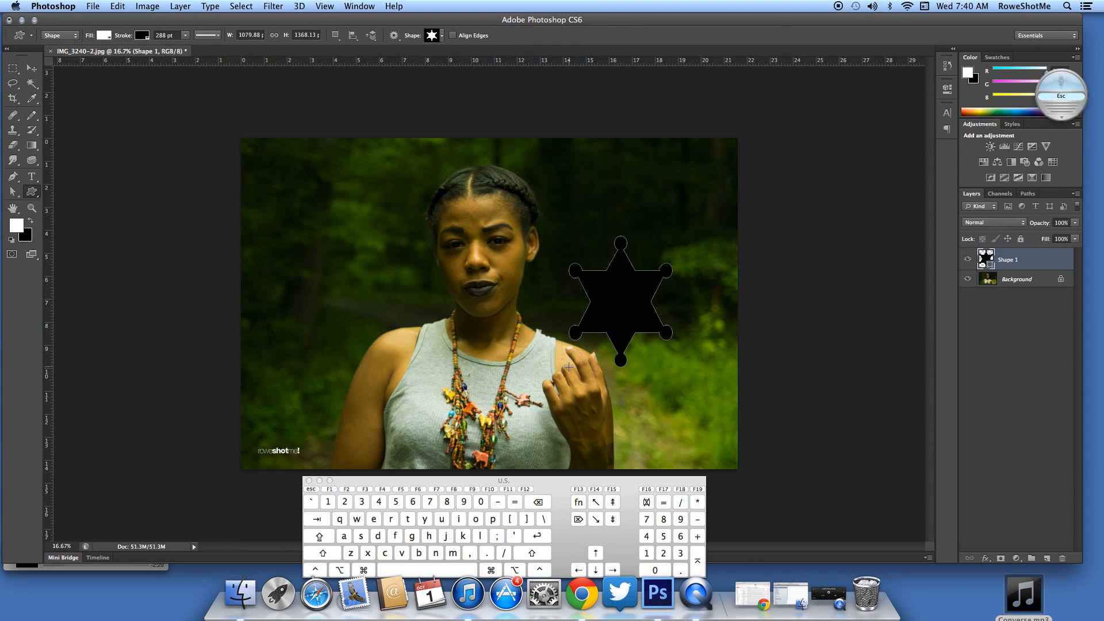
key("Escape")
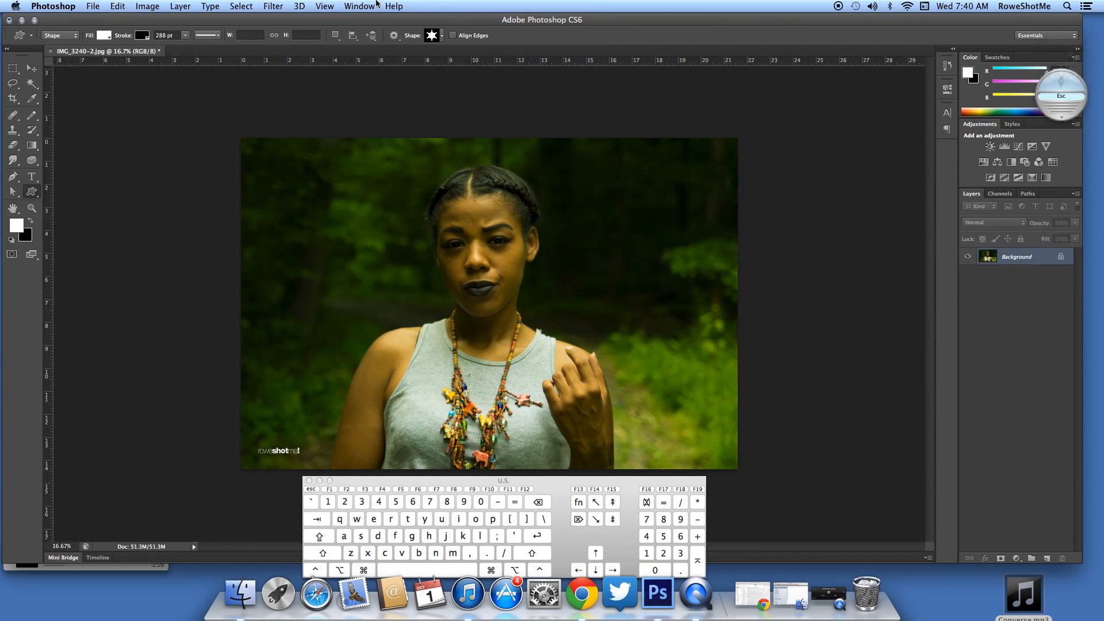
Look through the custom shape library once more and close it without choosing another shape
left_click(430, 38)
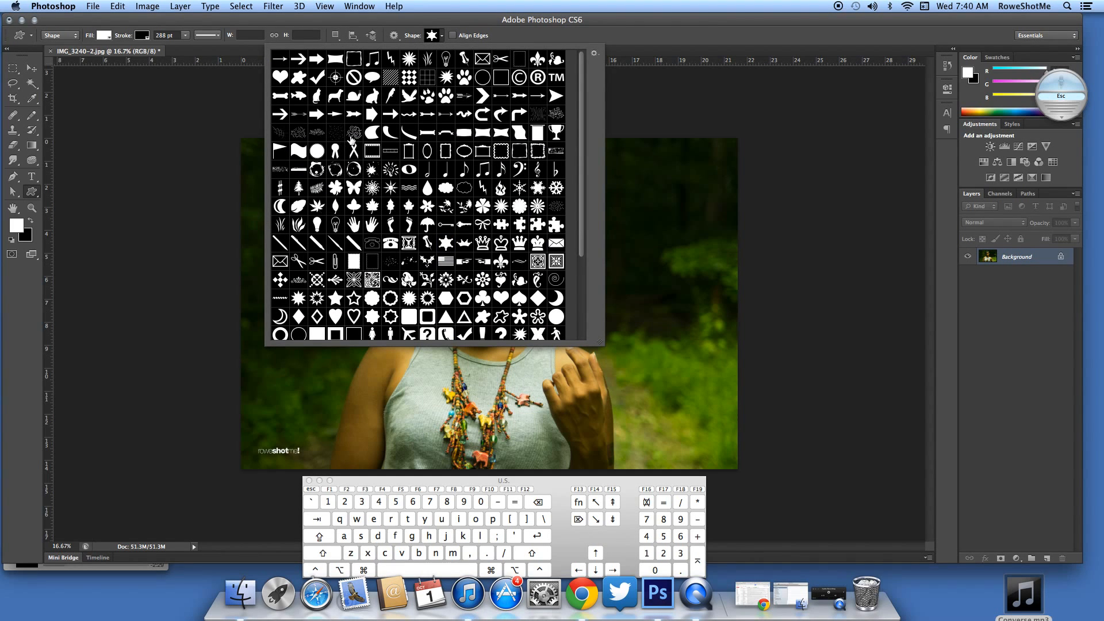
scroll(351, 138, "down", 5)
scroll(352, 140, "up", 5)
left_click(442, 35)
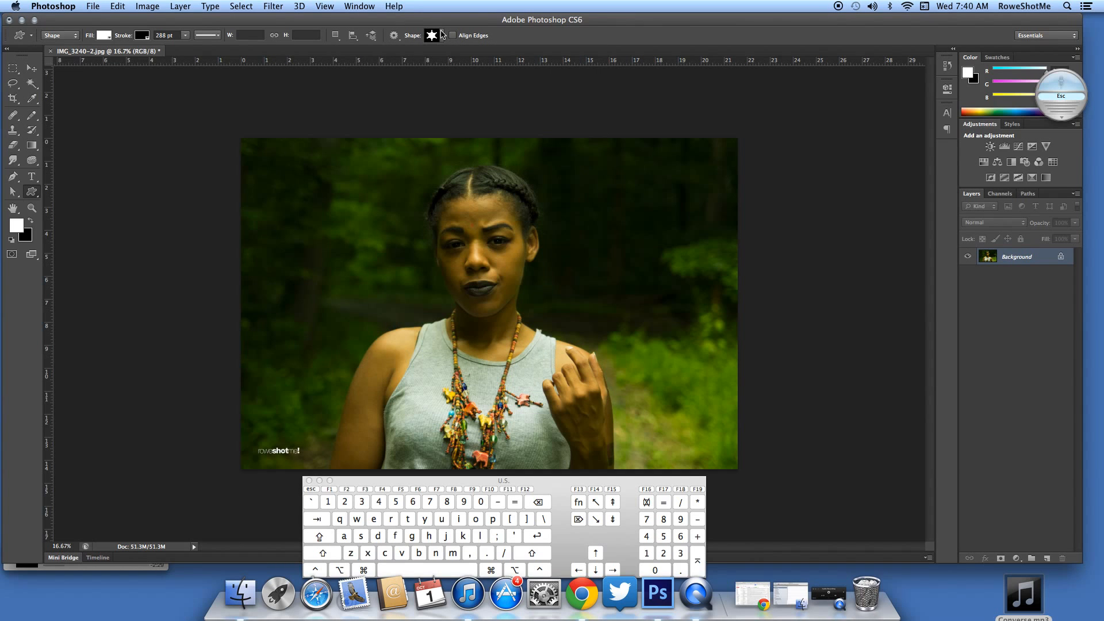
Zoom in on the portrait to about 24.2% and reposition the enlarged image with the Hand tool
left_click(31, 209)
left_click_drag(309, 274, 359, 266)
left_click(12, 208)
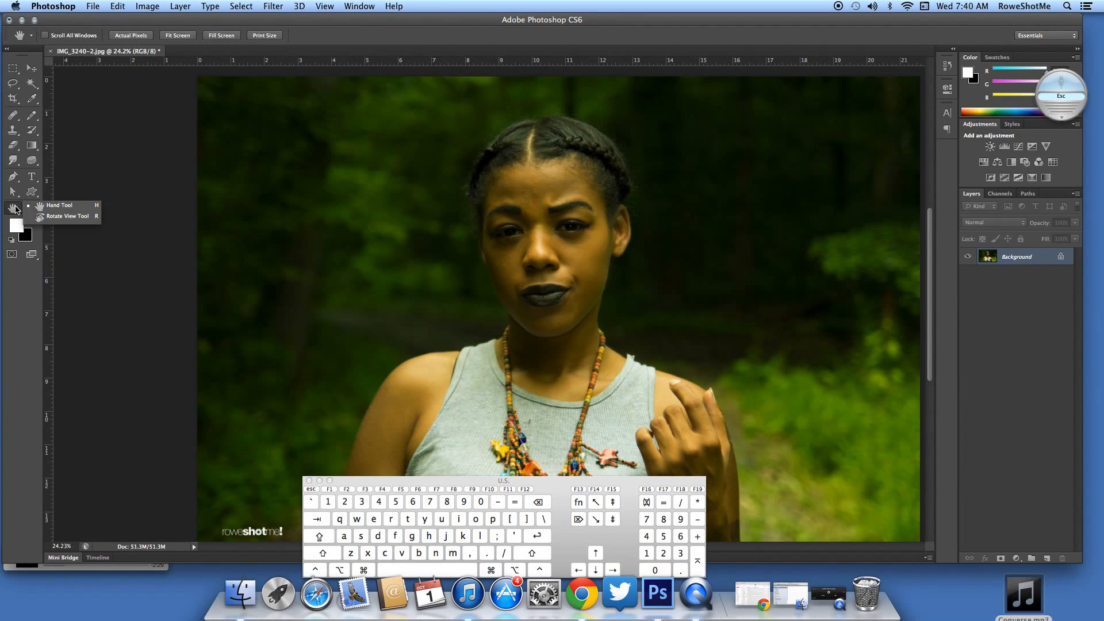
left_click(74, 205)
left_click_drag(315, 220, 540, 280)
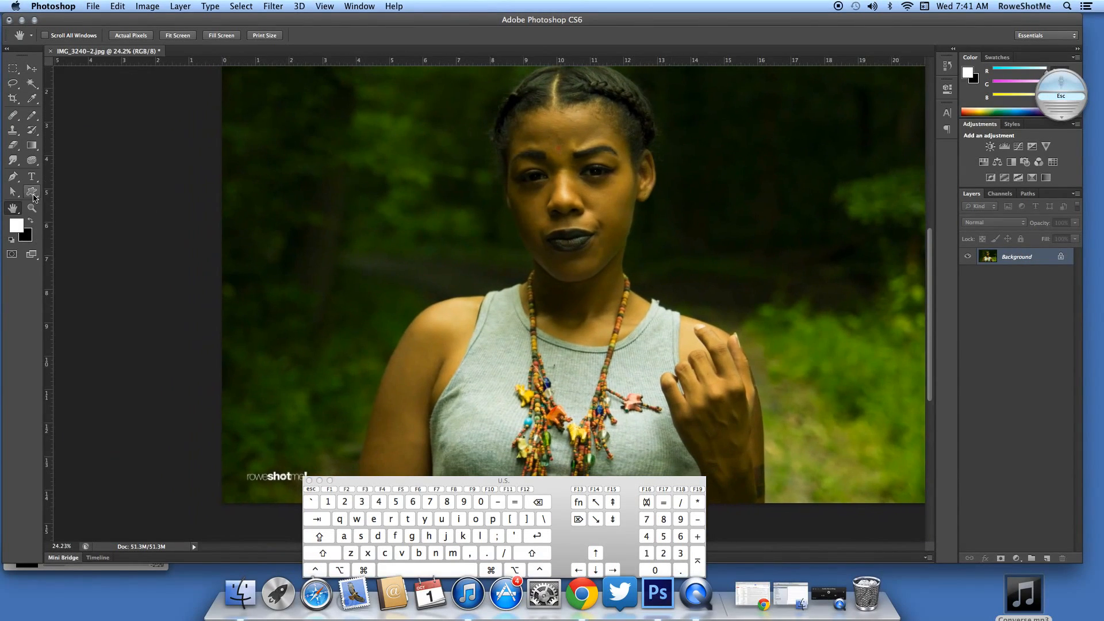
Rotate the canvas view by about 3° with the Rotate View tool and reset the view
left_click(16, 208)
left_click(67, 216)
left_click_drag(279, 217, 361, 249)
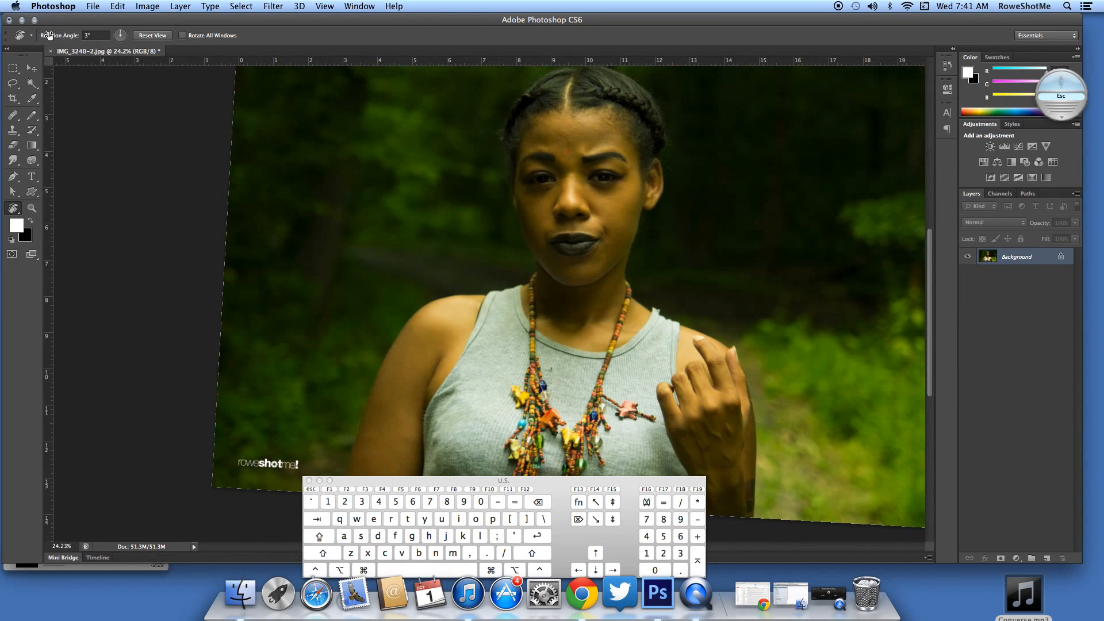
left_click(142, 35)
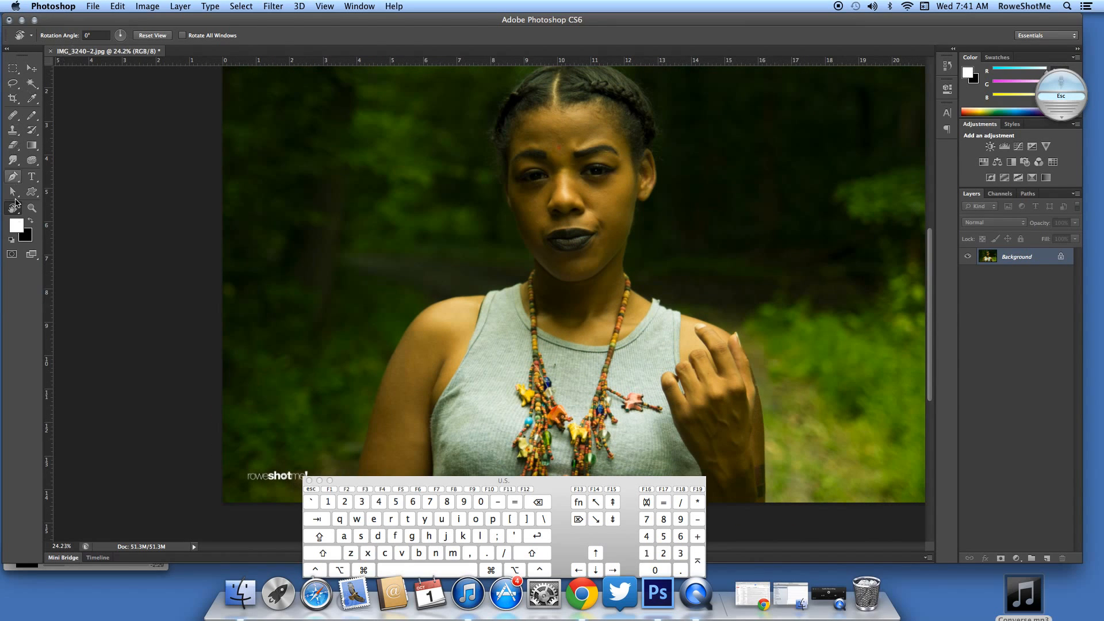
Activate the Zoom tool to show its options and switch back to the Move tool
left_click(32, 209)
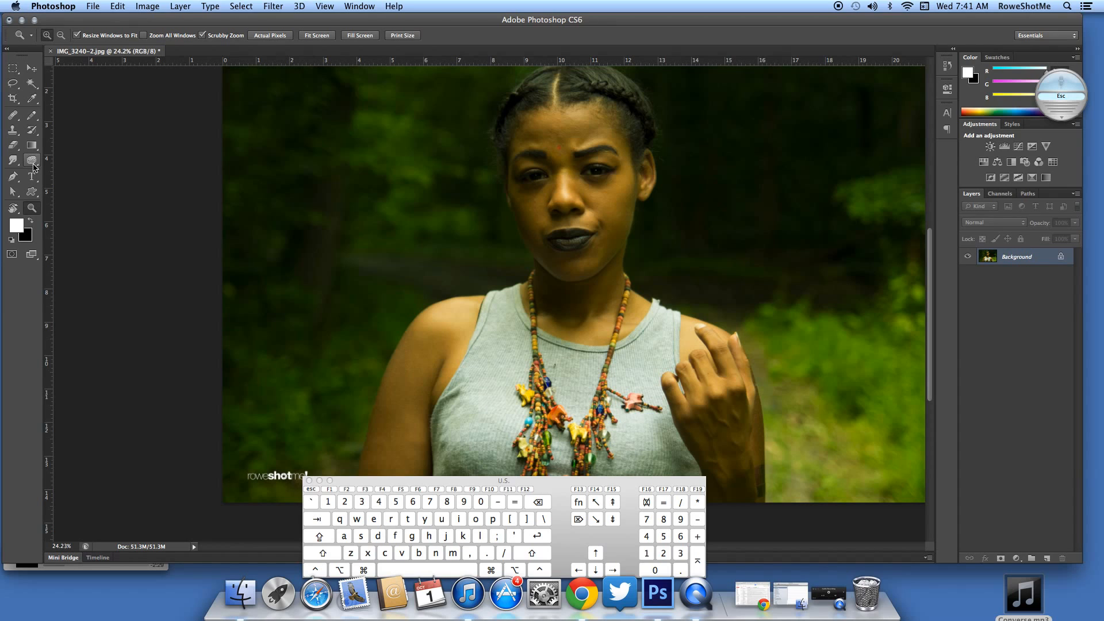
left_click(31, 69)
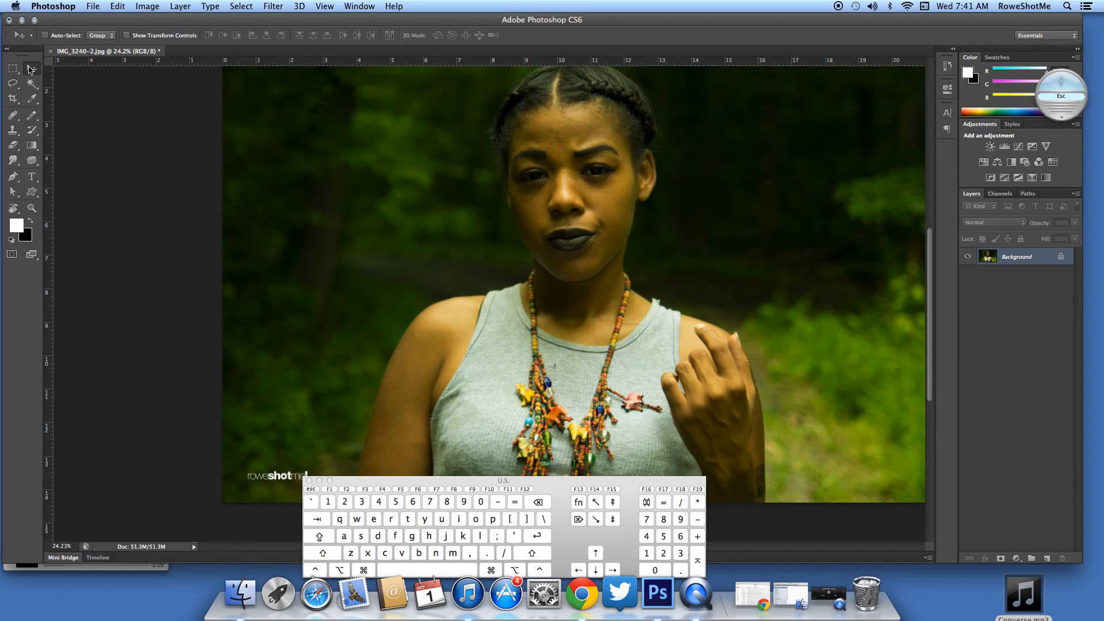